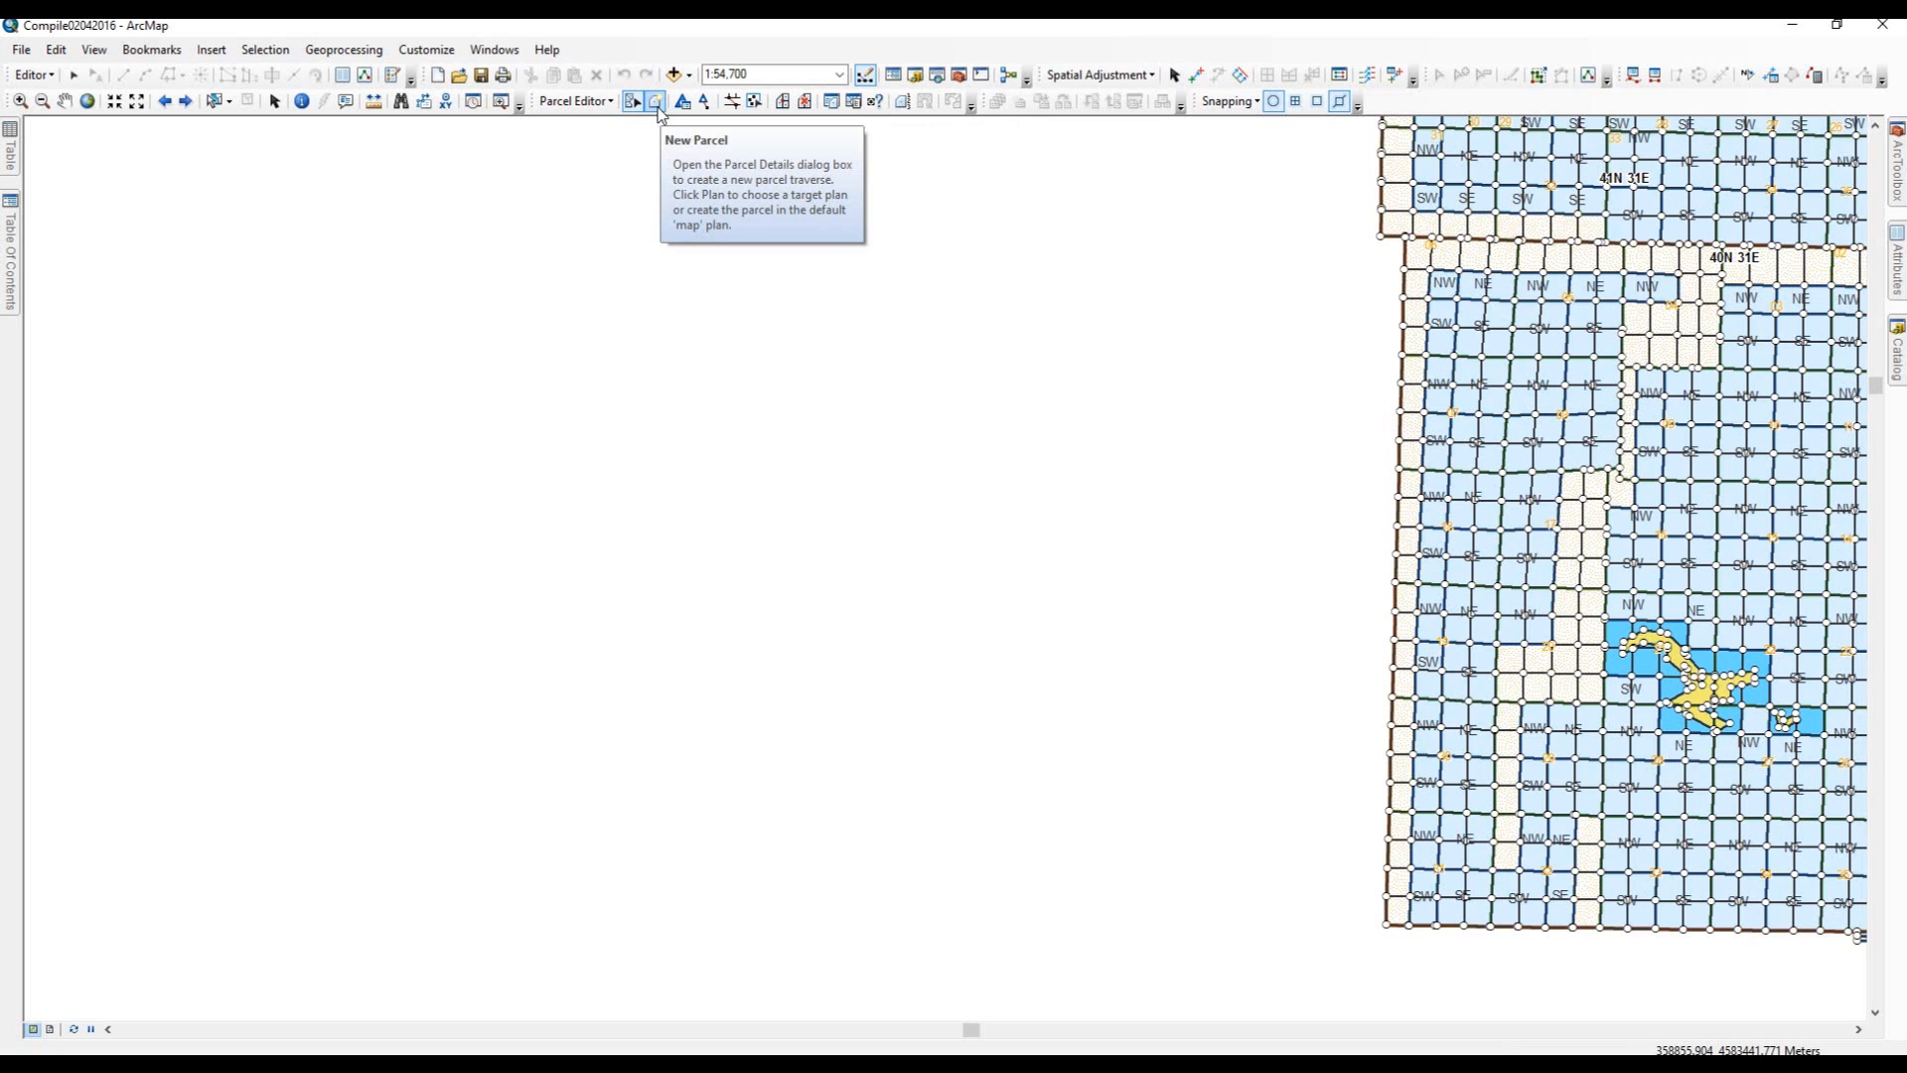
Start a new parcel and keep PLSS Township as its feature template.
{"action": "left_click", "coordinate": [660, 103]}
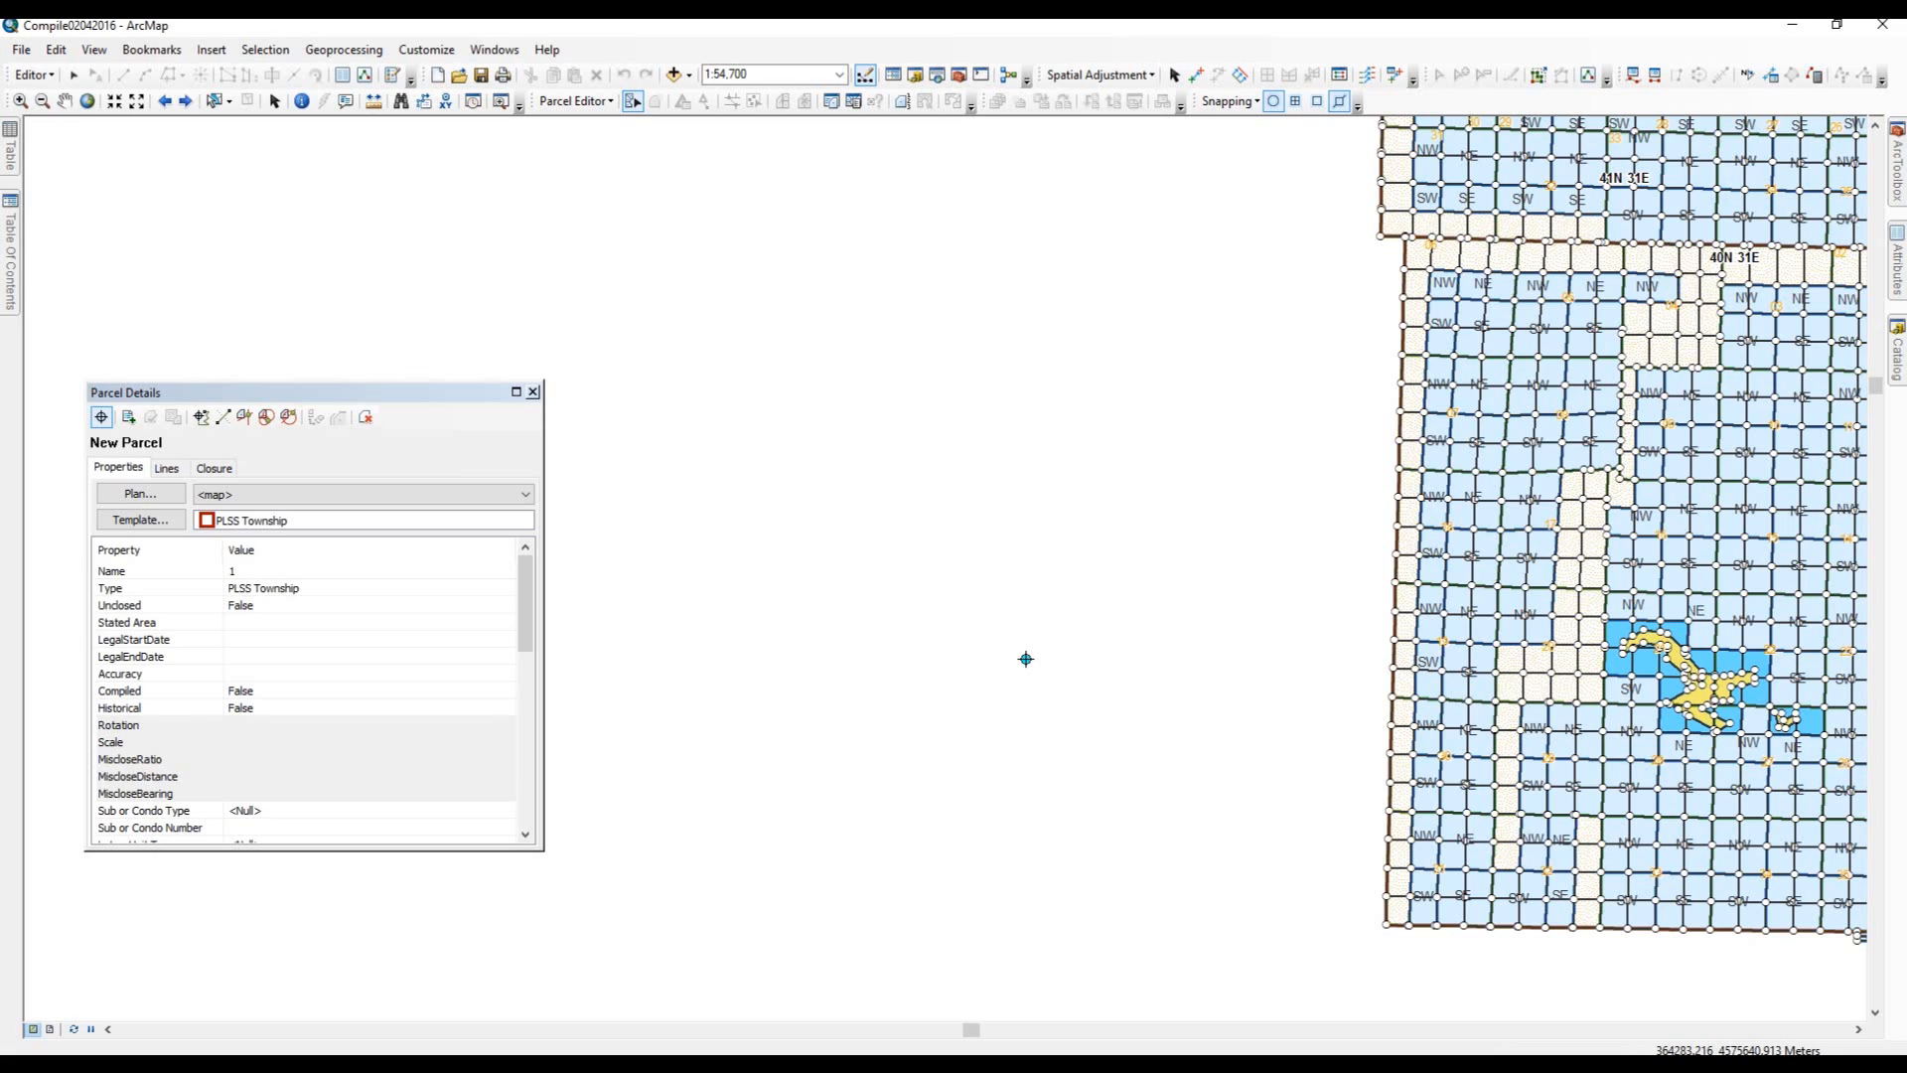
{"action": "left_click", "coordinate": [105, 462]}
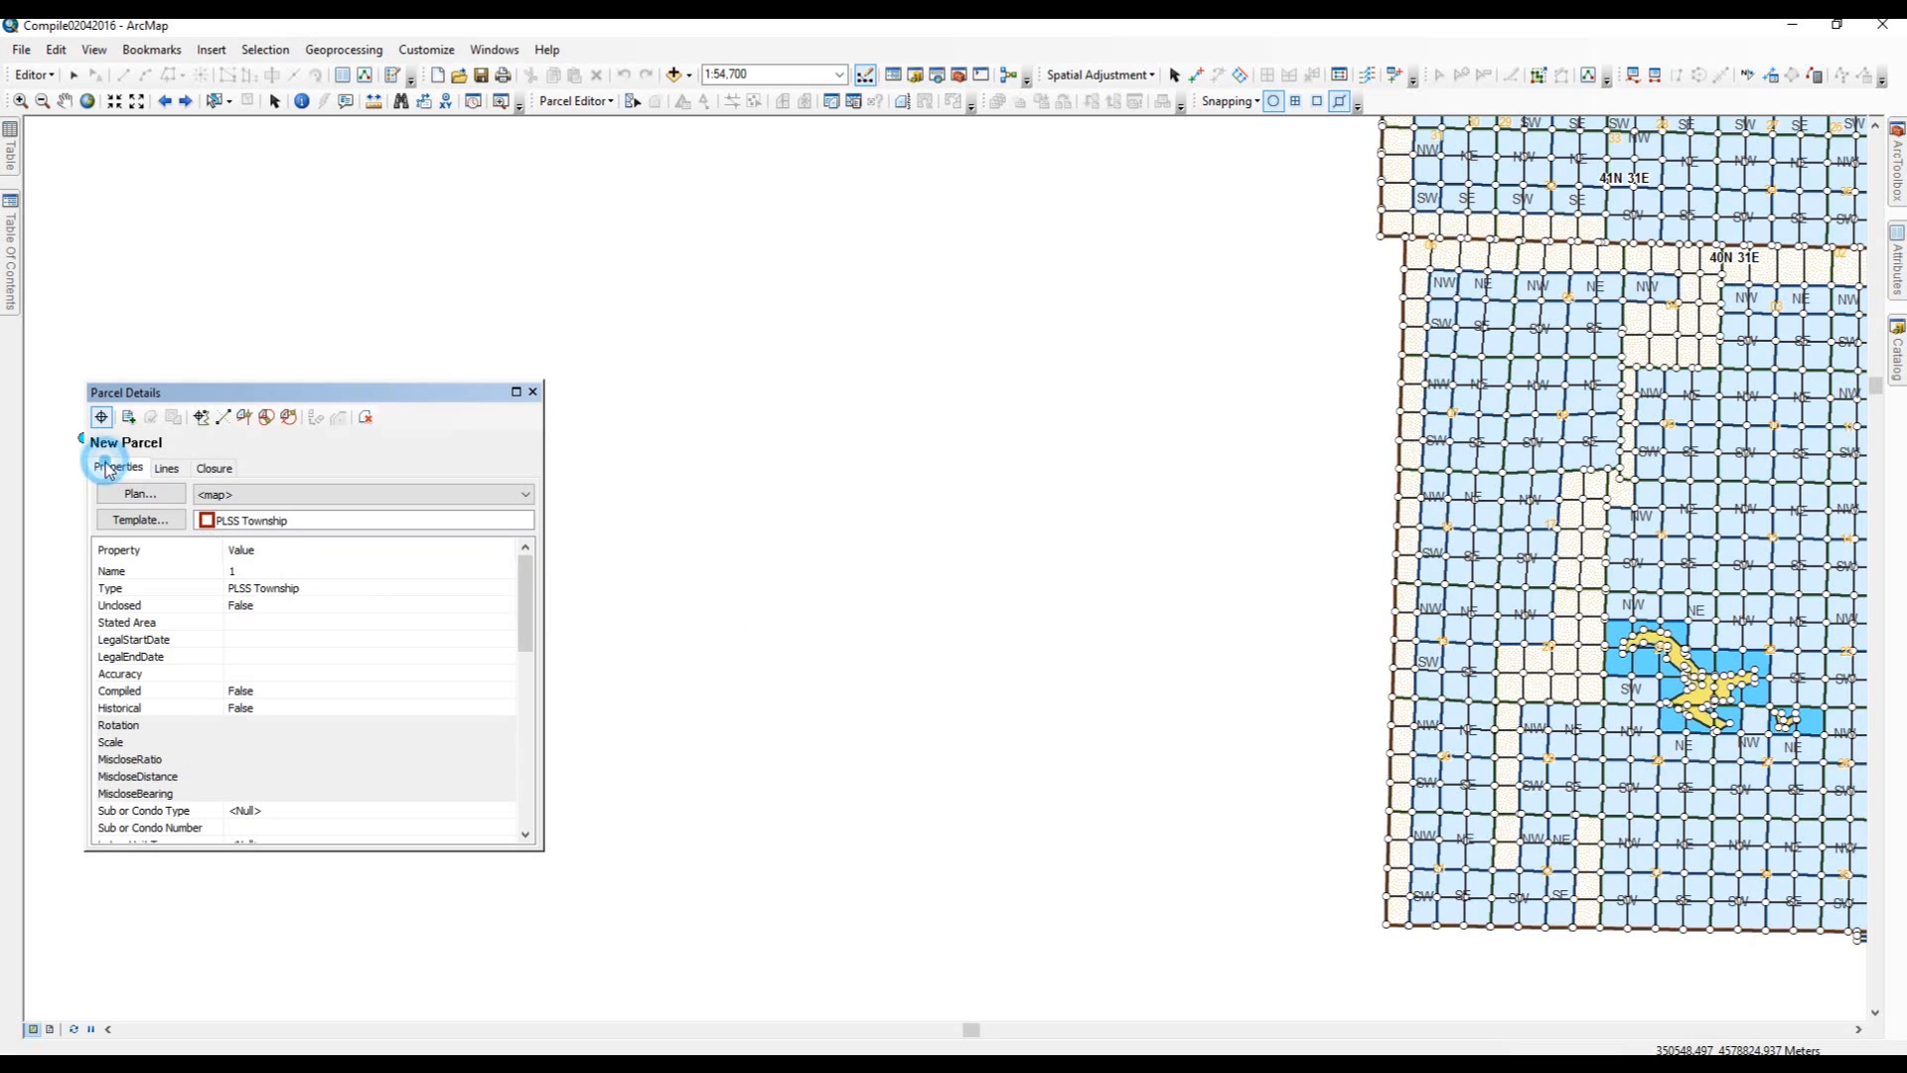
{"action": "left_click", "coordinate": [139, 520]}
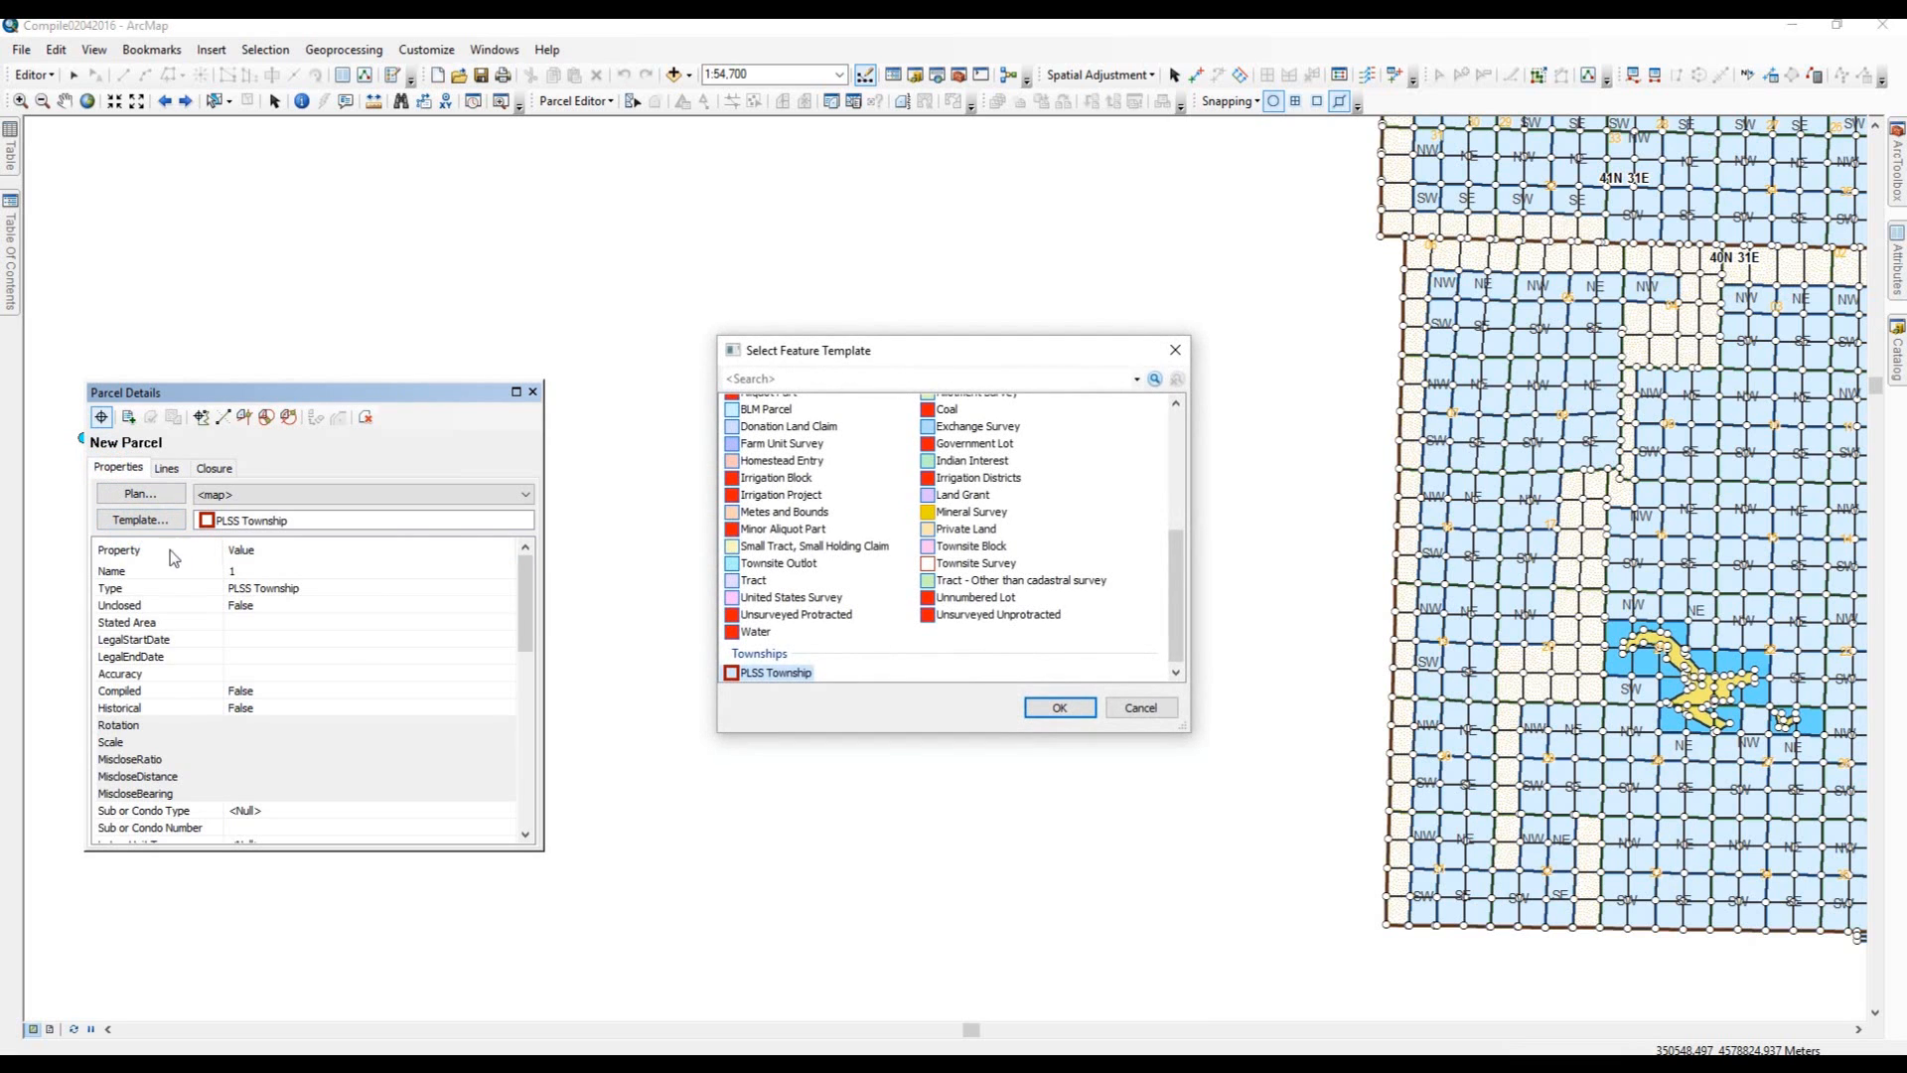
{"action": "mouse_move", "coordinate": [1170, 582]}
{"action": "left_mouse_down"}
{"action": "mouse_move", "coordinate": [1172, 600]}
{"action": "mouse_move", "coordinate": [1202, 449]}
{"action": "mouse_move", "coordinate": [1188, 516]}
{"action": "mouse_move", "coordinate": [1189, 415]}
{"action": "mouse_move", "coordinate": [1170, 484]}
{"action": "mouse_move", "coordinate": [1166, 414]}
{"action": "mouse_move", "coordinate": [1156, 581]}
{"action": "left_mouse_up"}
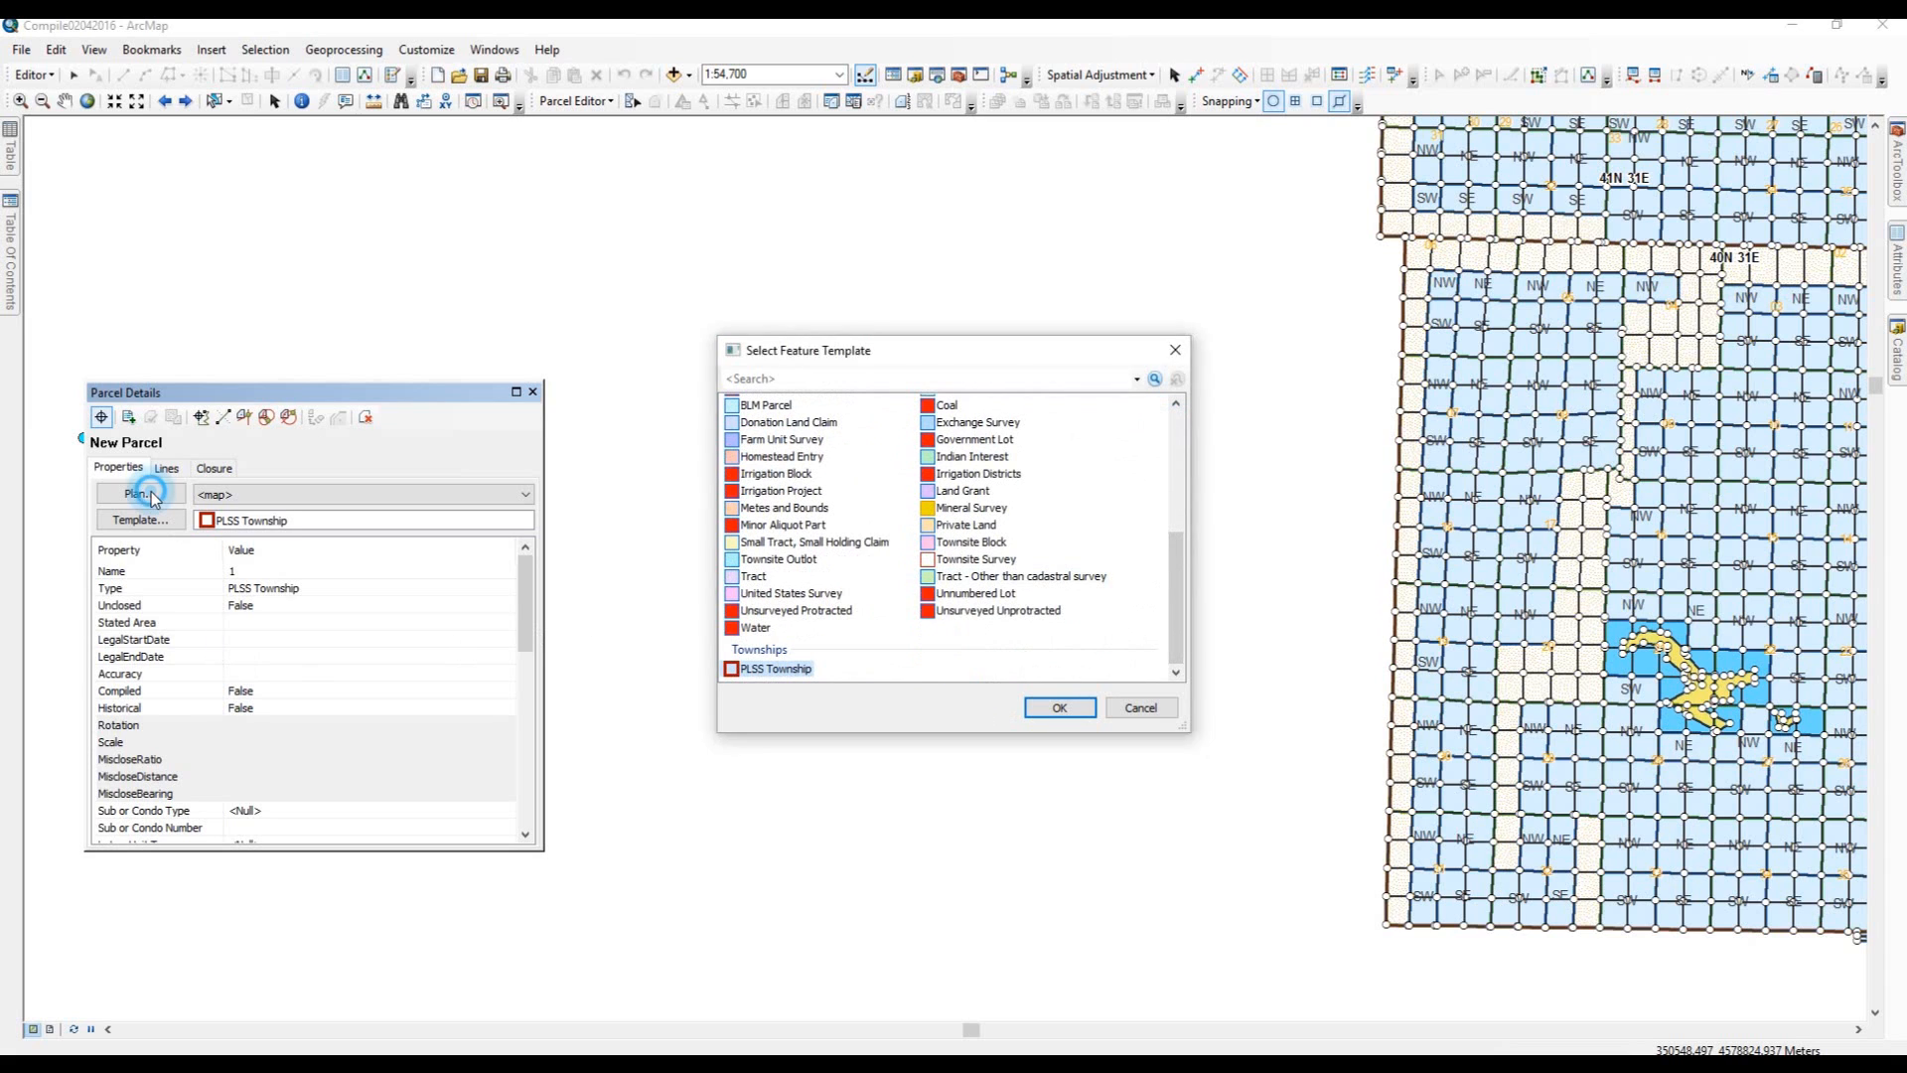
{"action": "left_click", "coordinate": [1060, 706]}
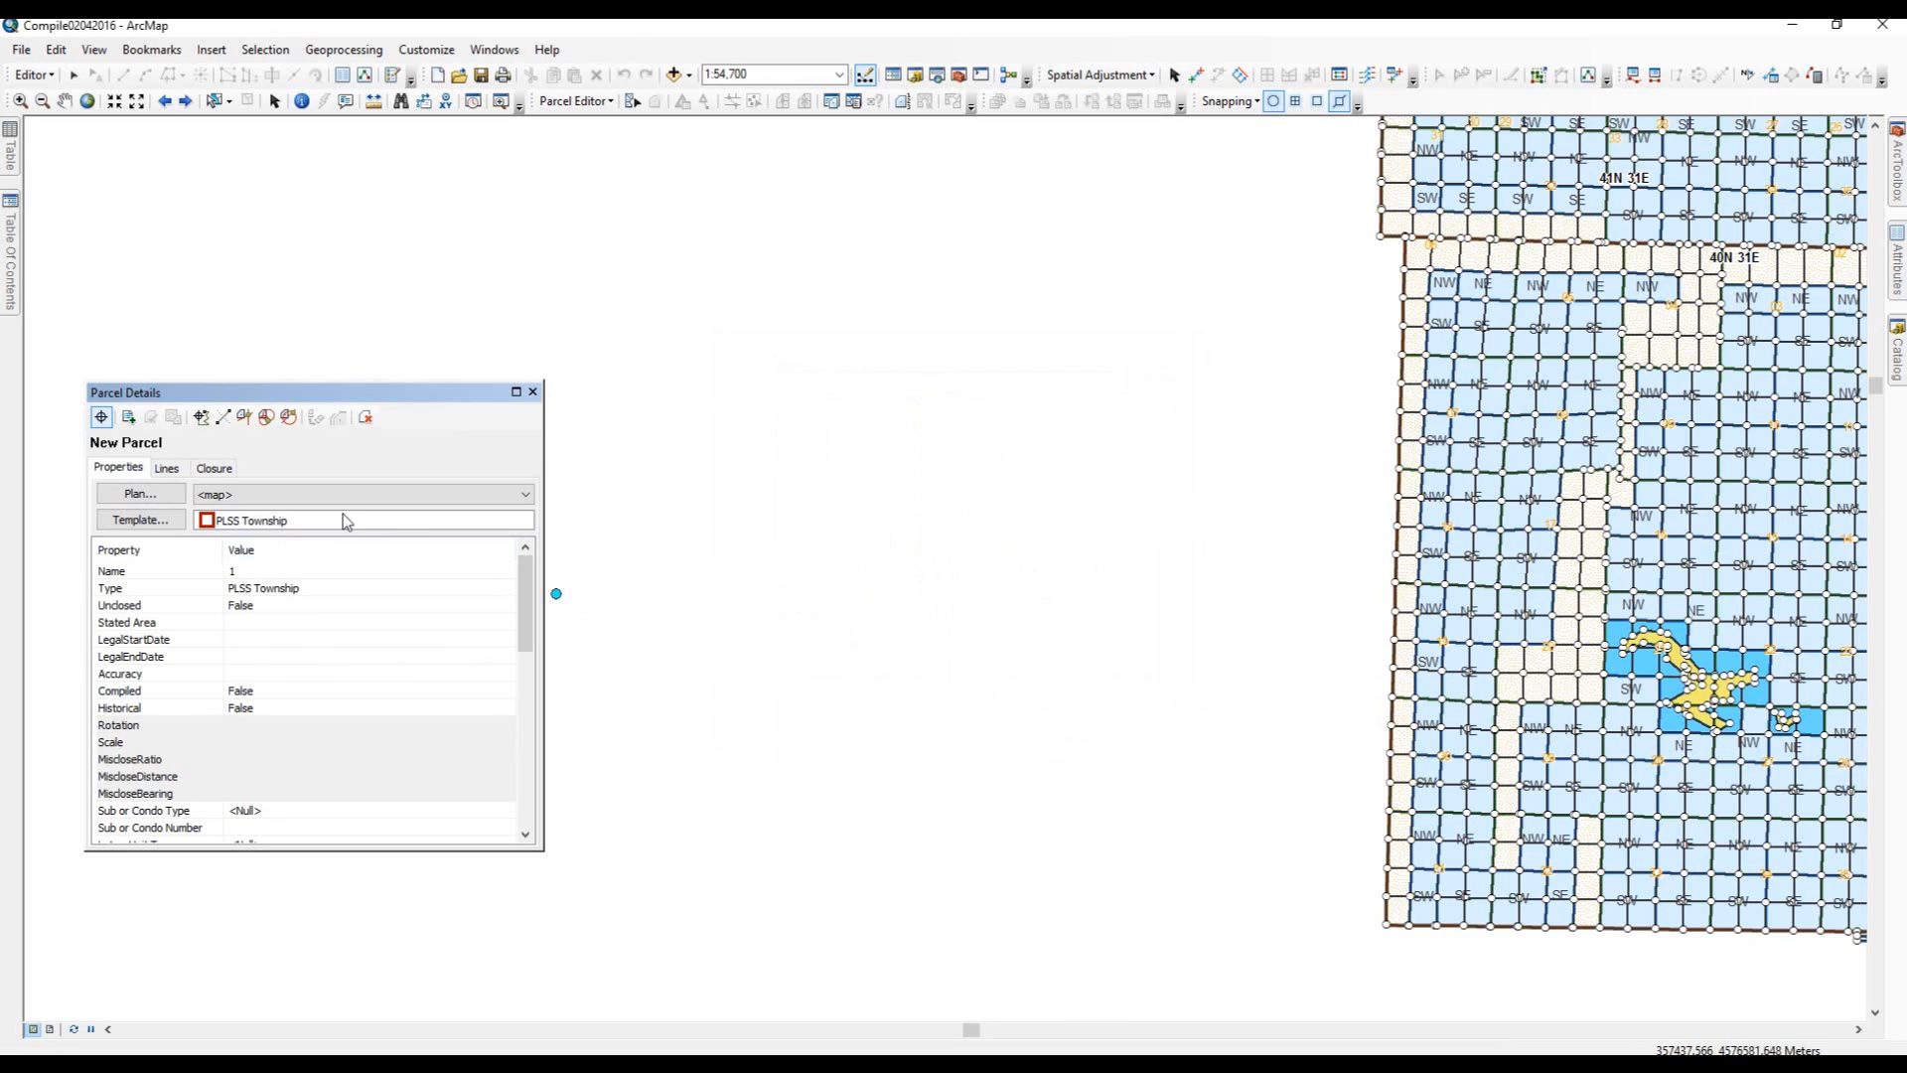
Review the Compiling plan's properties and set Compiling as the new parcel's active plan.
{"action": "left_click", "coordinate": [161, 497]}
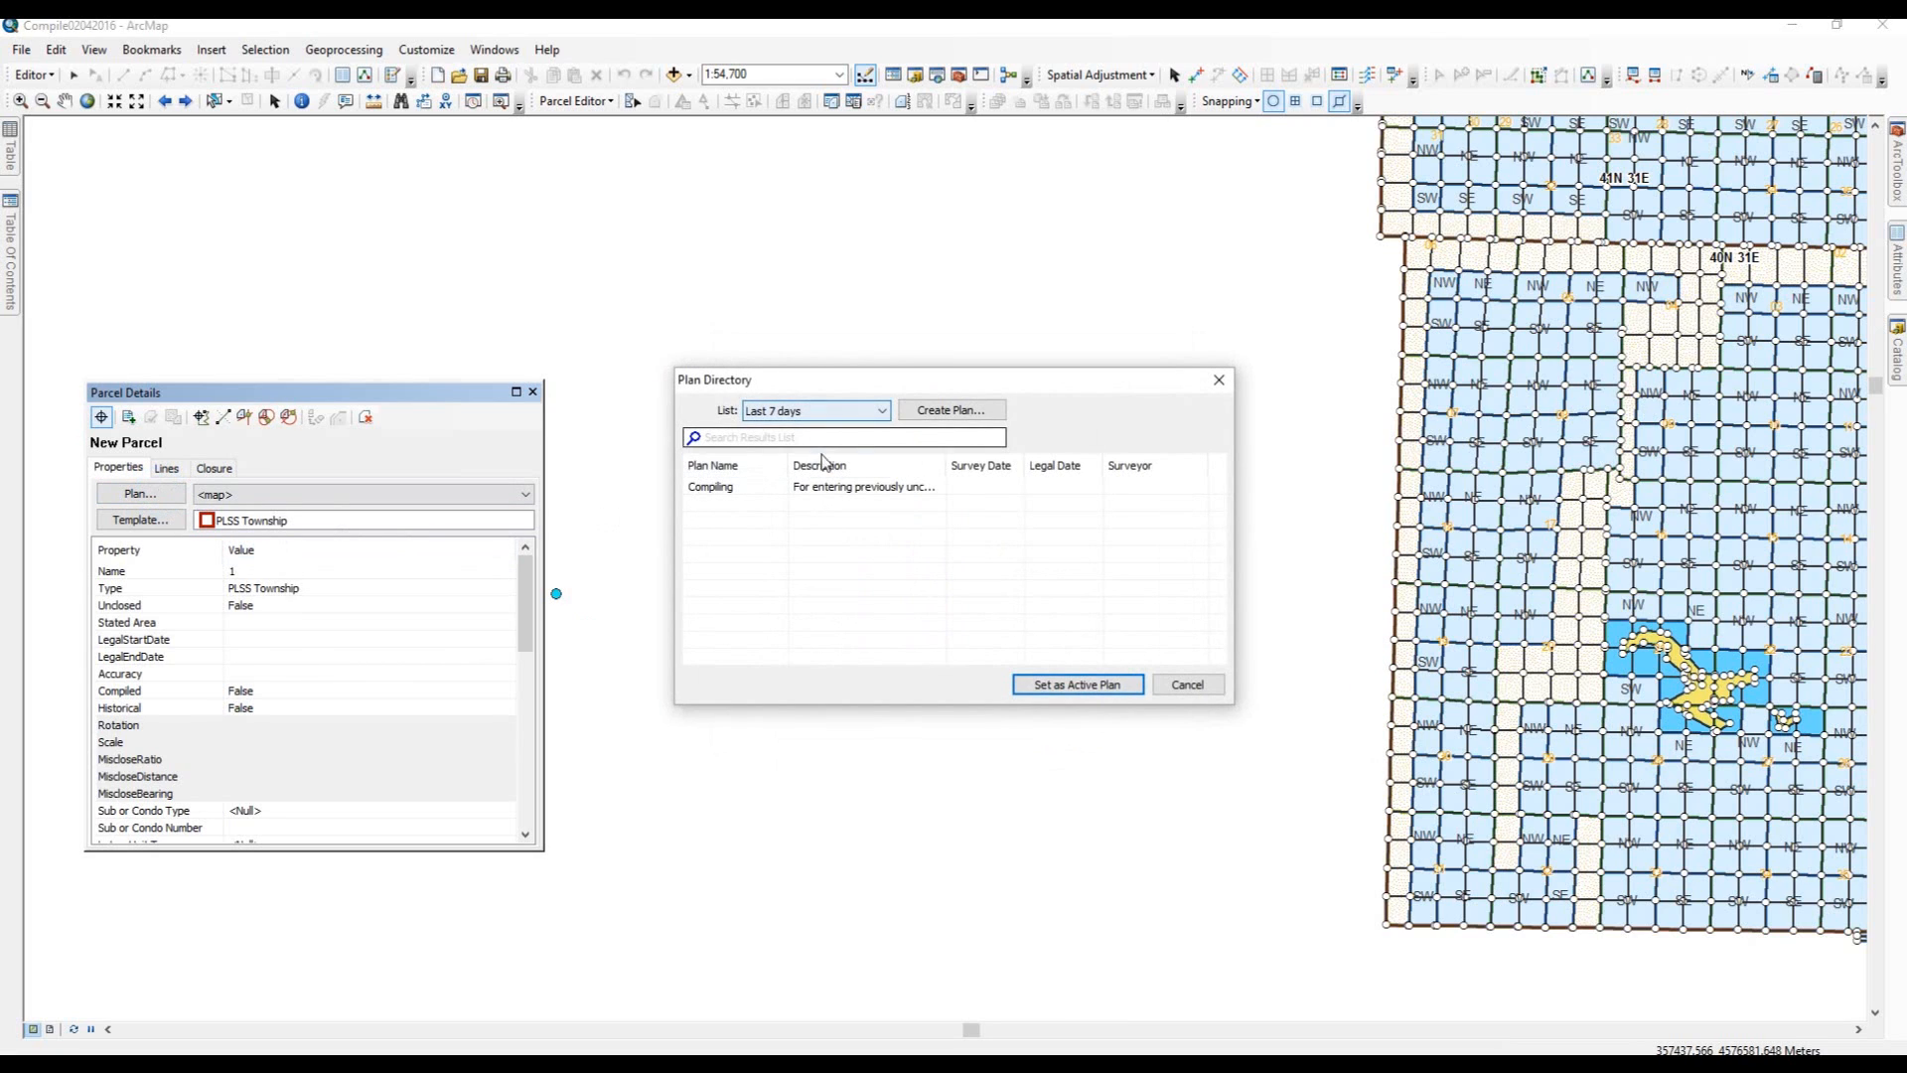
{"action": "left_click", "coordinate": [862, 496]}
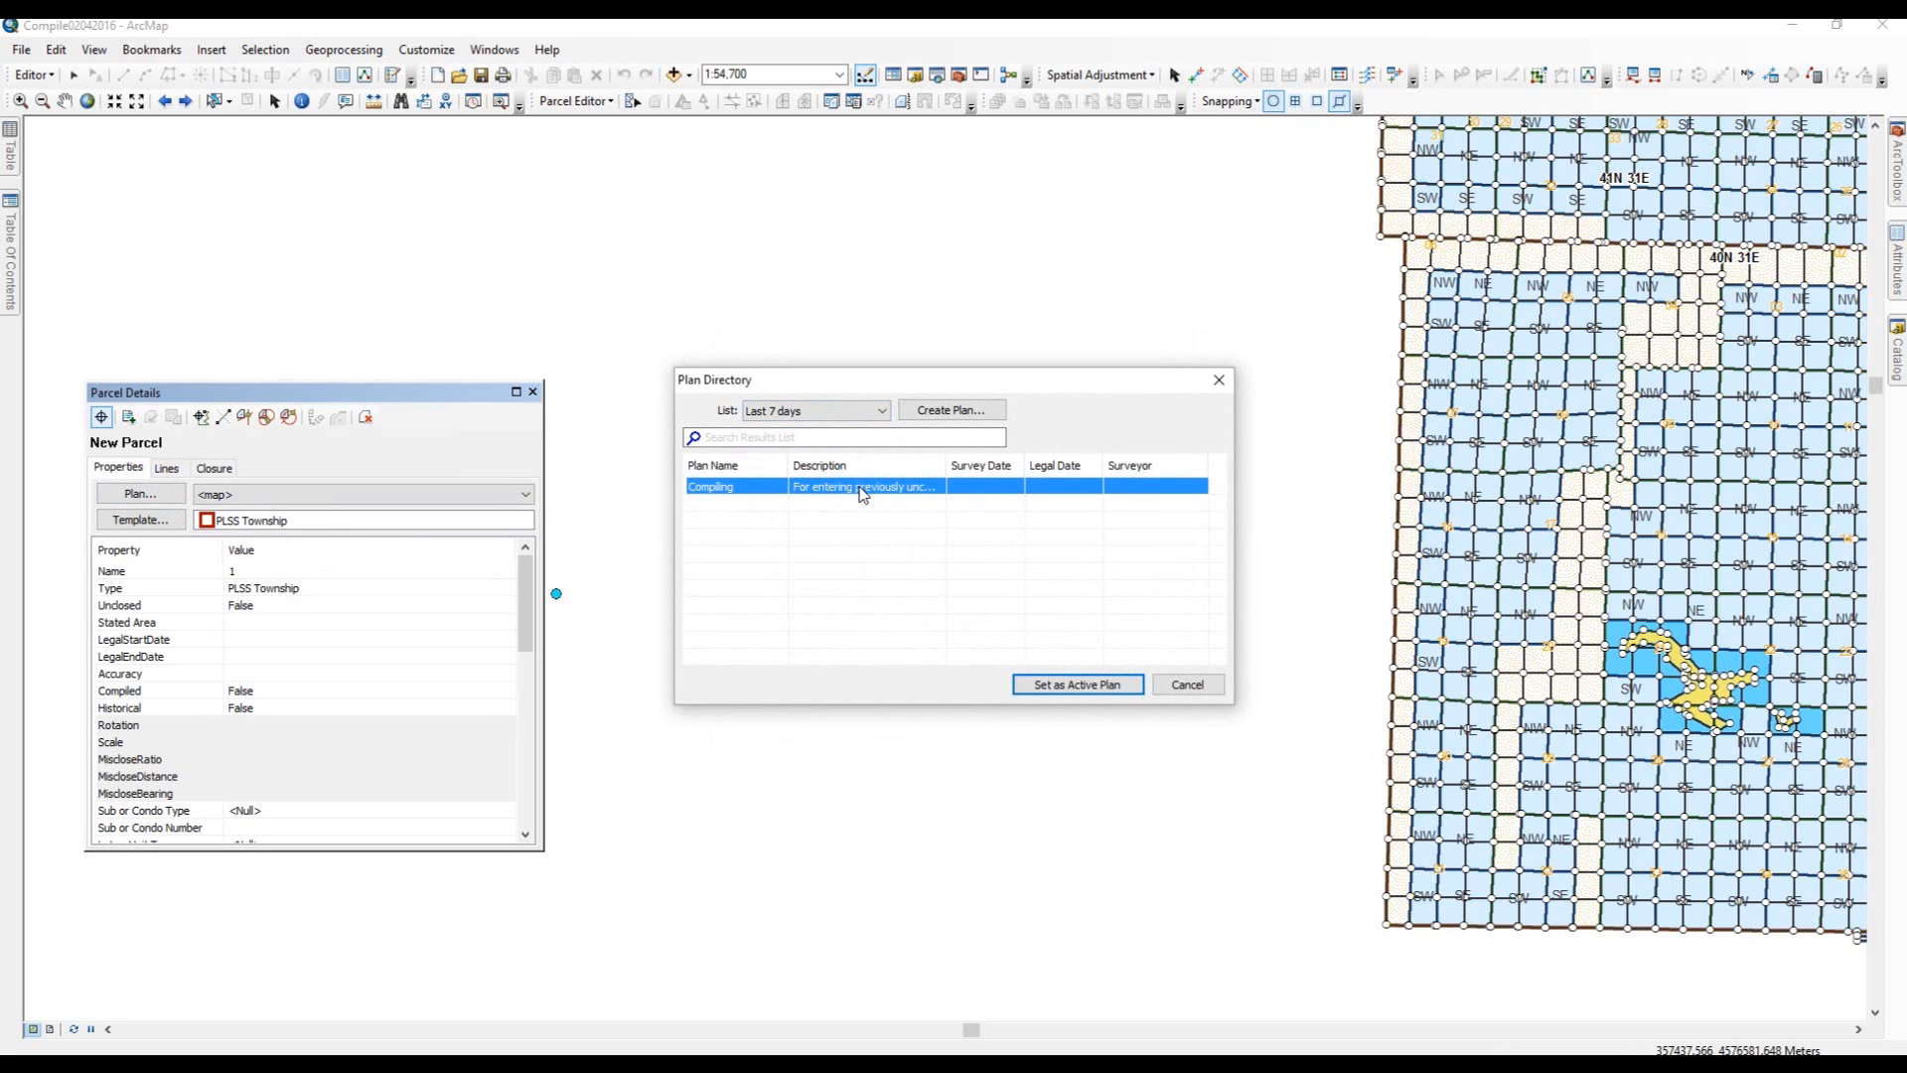
{"action": "right_click", "coordinate": [862, 495]}
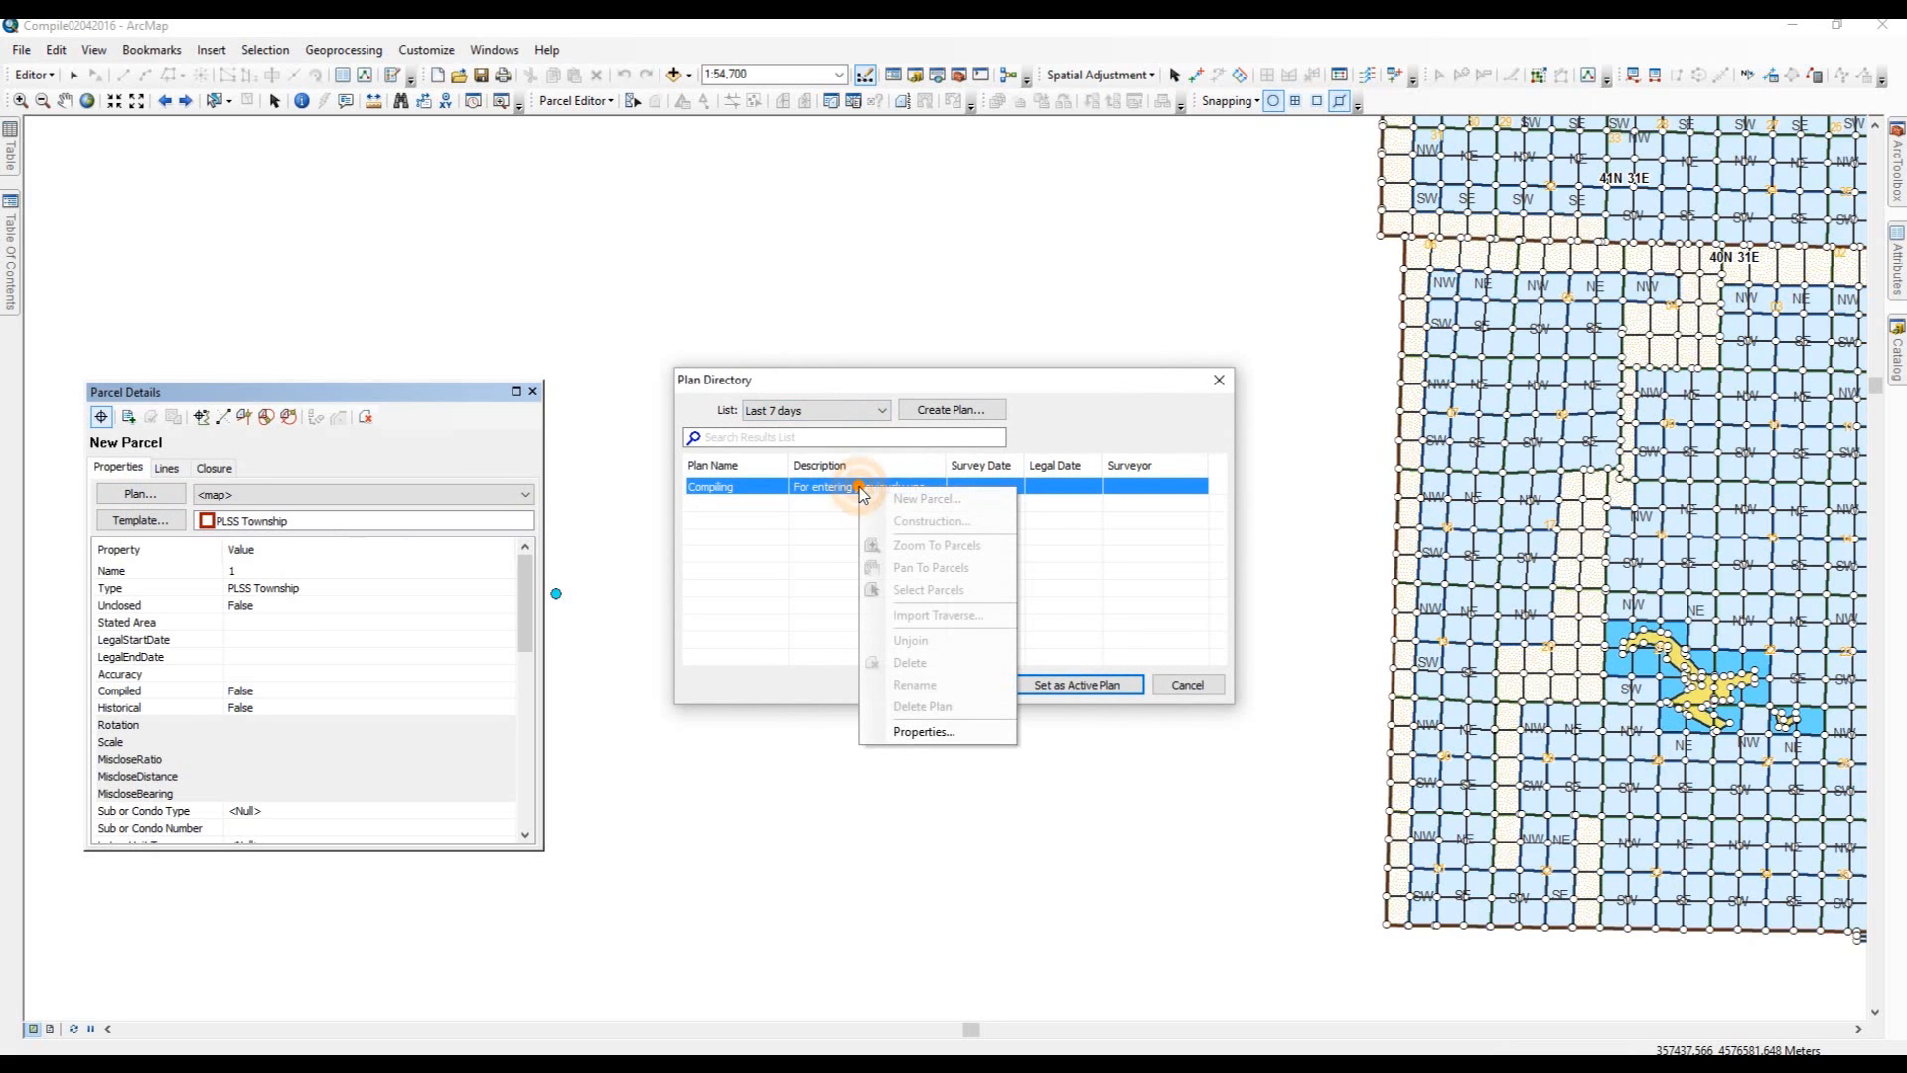
{"action": "left_click", "coordinate": [913, 735]}
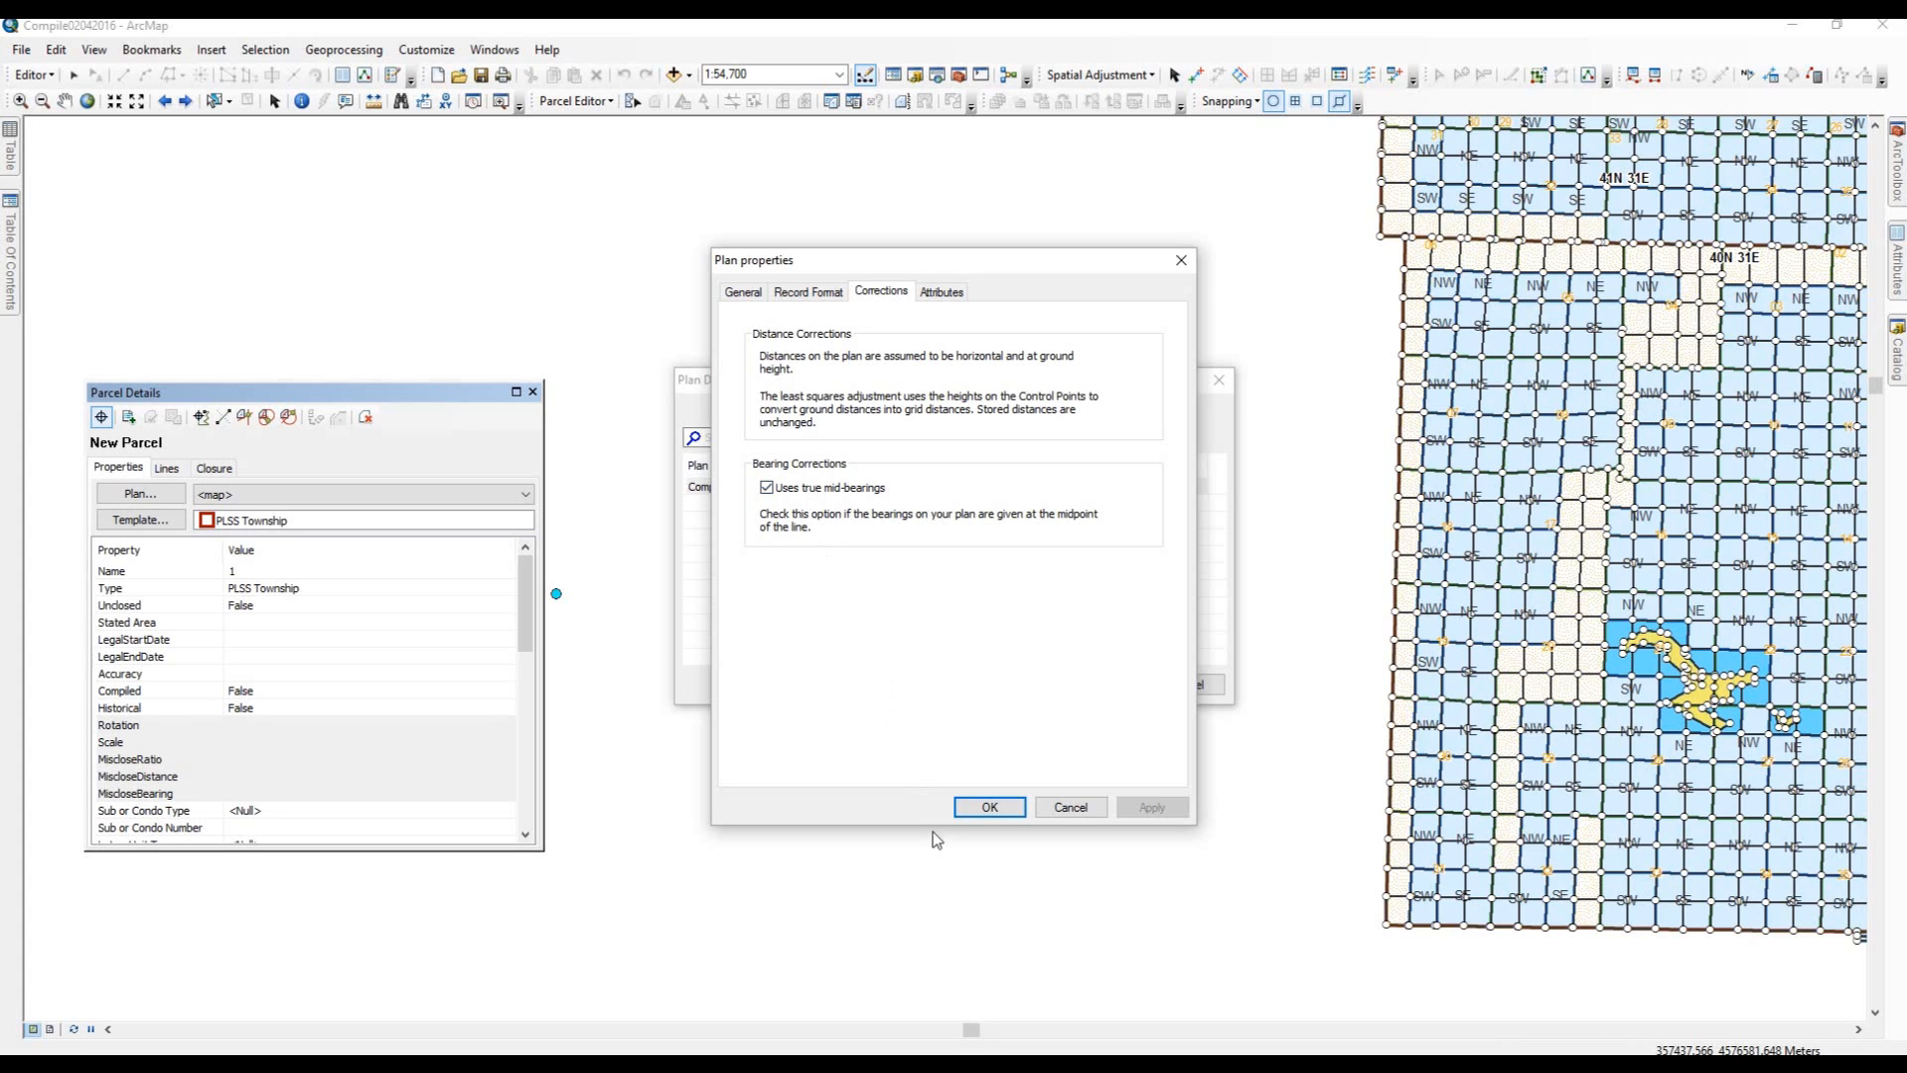
{"action": "left_click", "coordinate": [980, 802]}
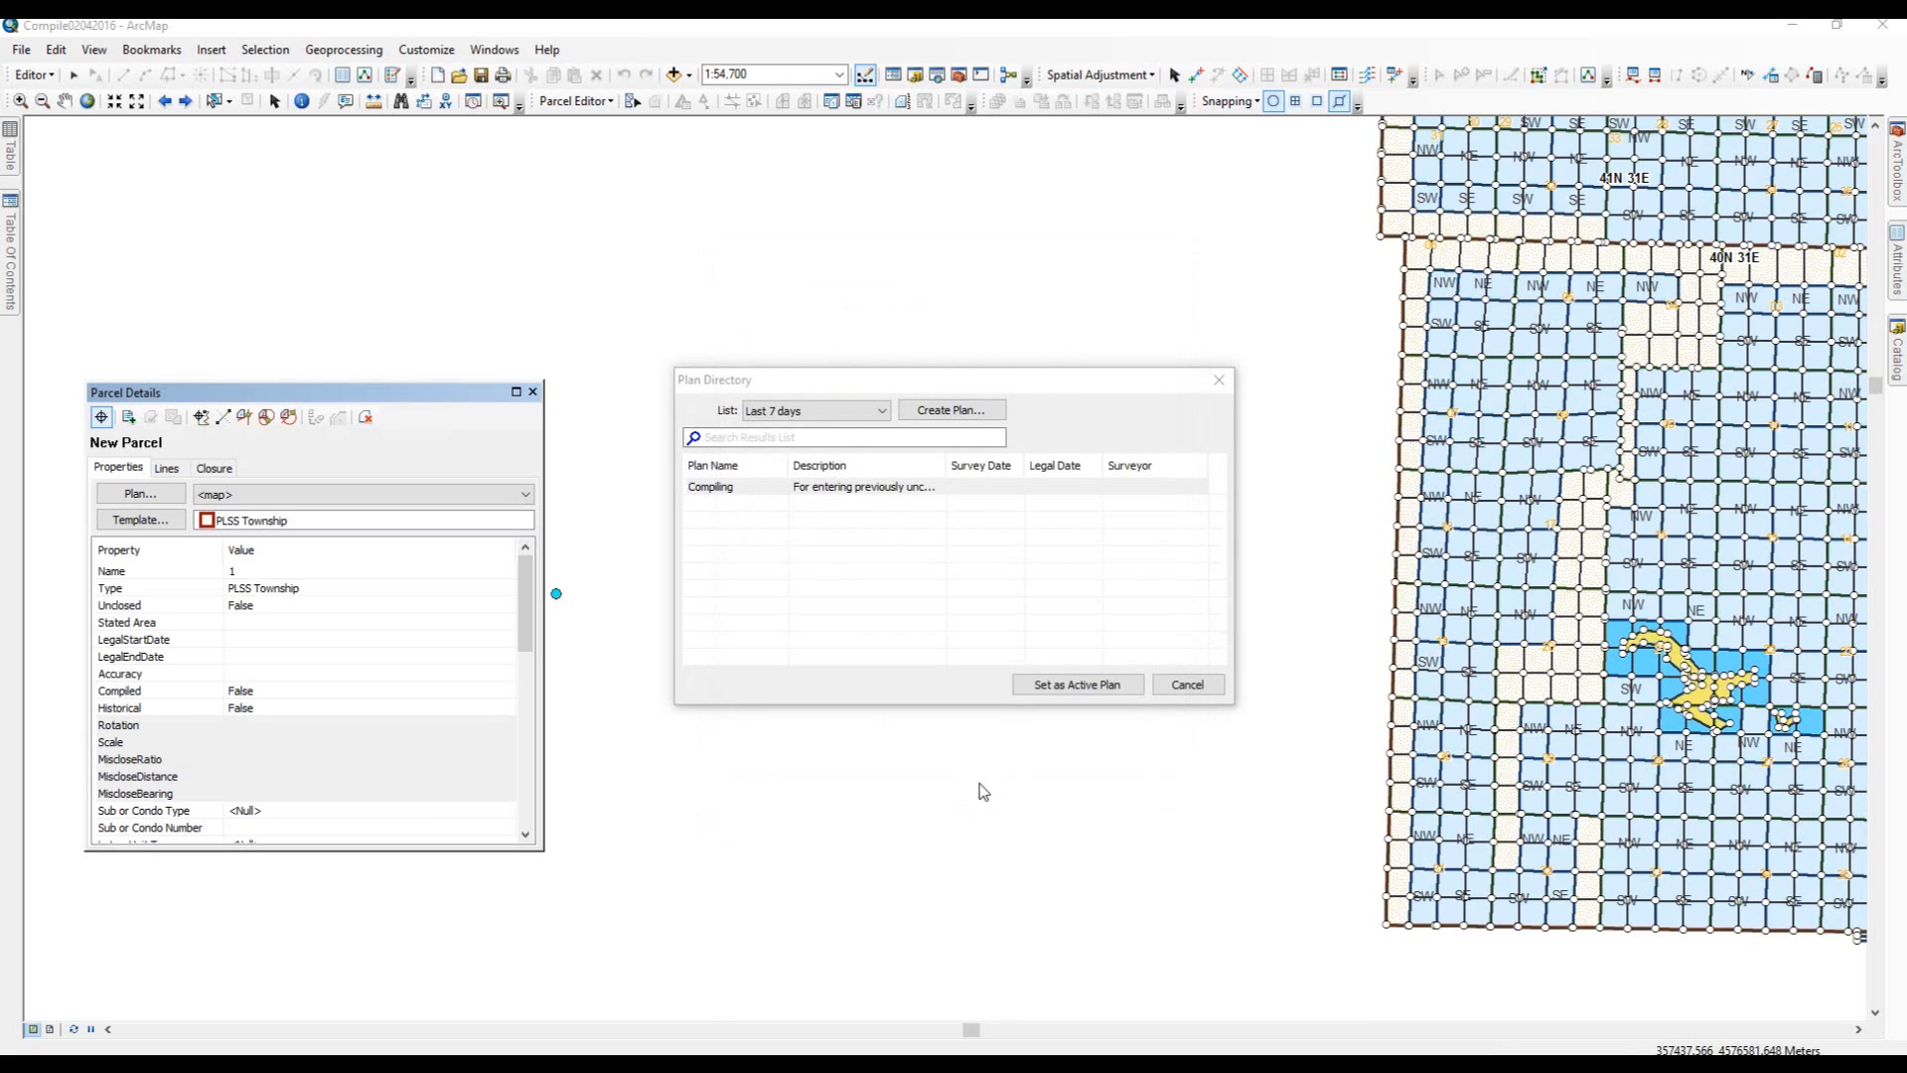
{"action": "left_click", "coordinate": [868, 491]}
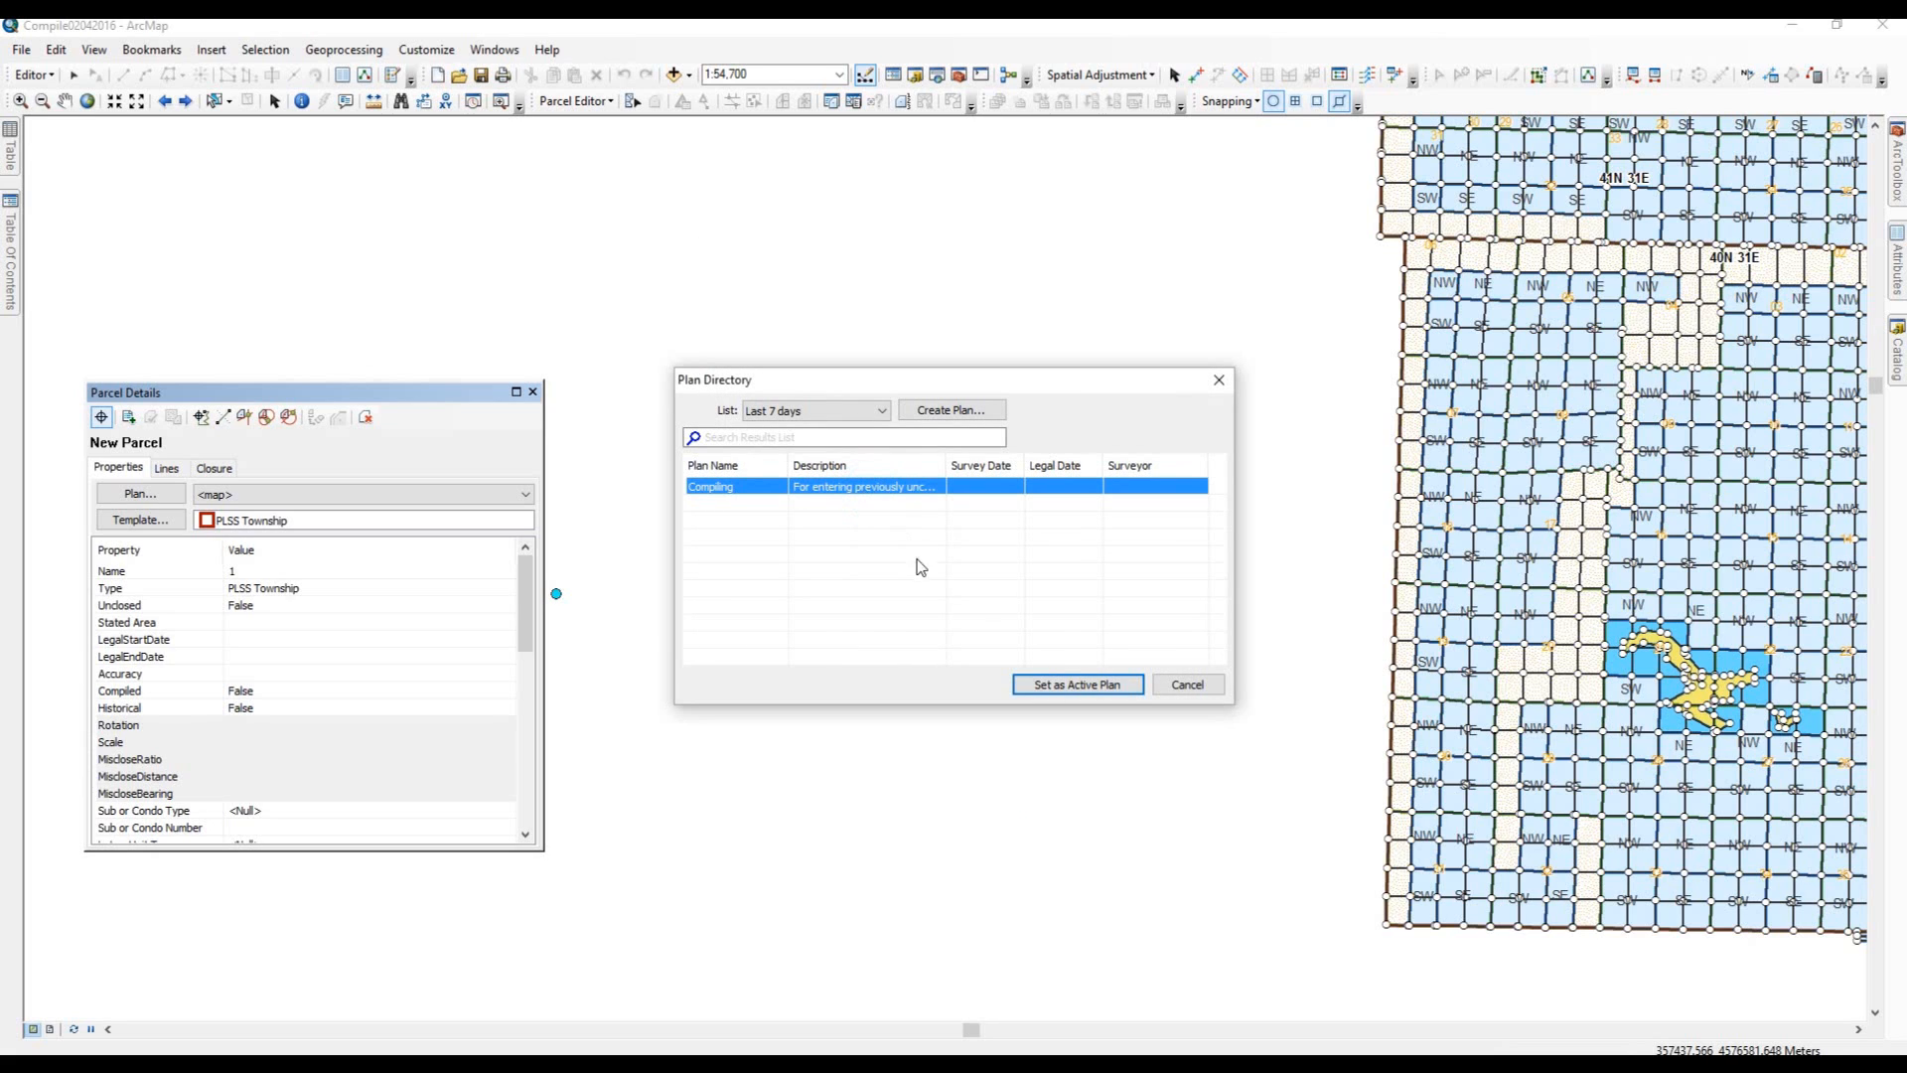
{"action": "left_click", "coordinate": [1056, 686]}
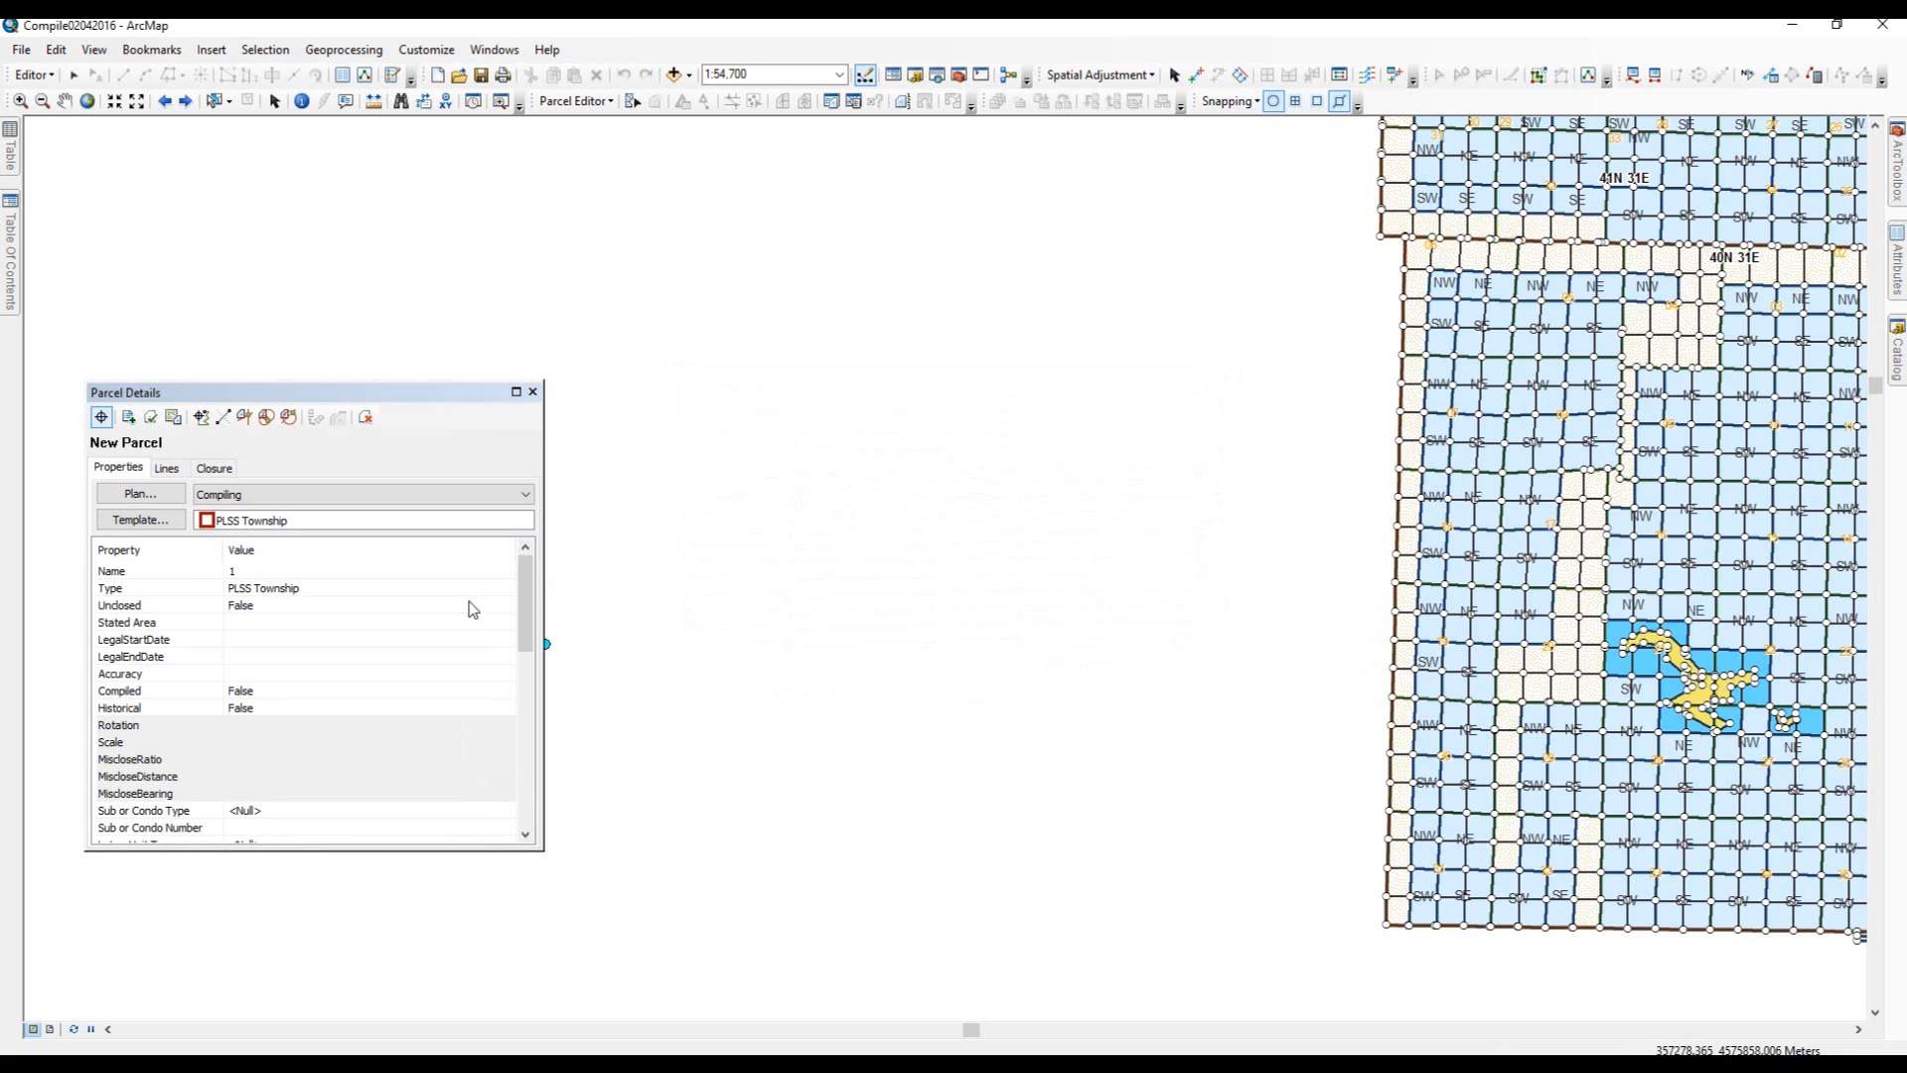
Begin the traverse lines and place starting point 1 on the map left of the township grid.
{"action": "left_click", "coordinate": [167, 469]}
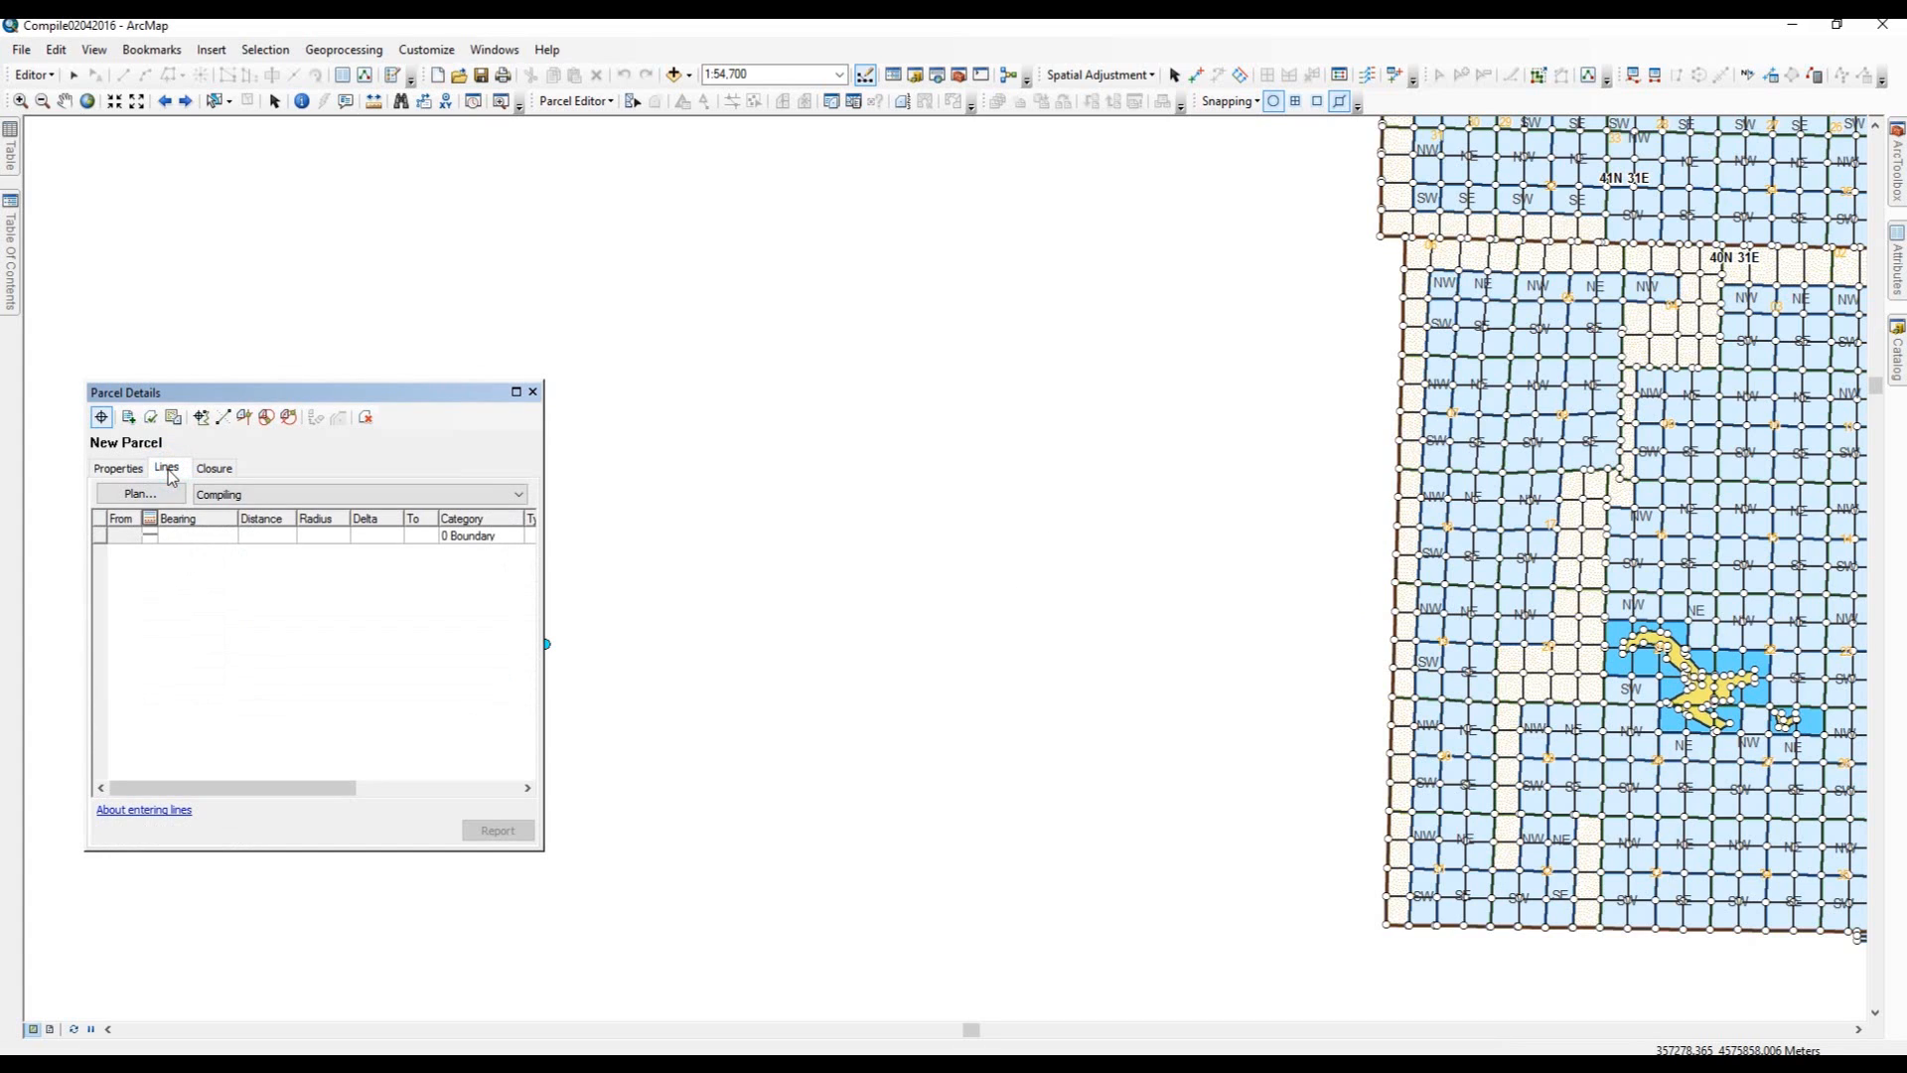
{"action": "left_click", "coordinate": [134, 537]}
{"action": "left_click", "coordinate": [1097, 692]}
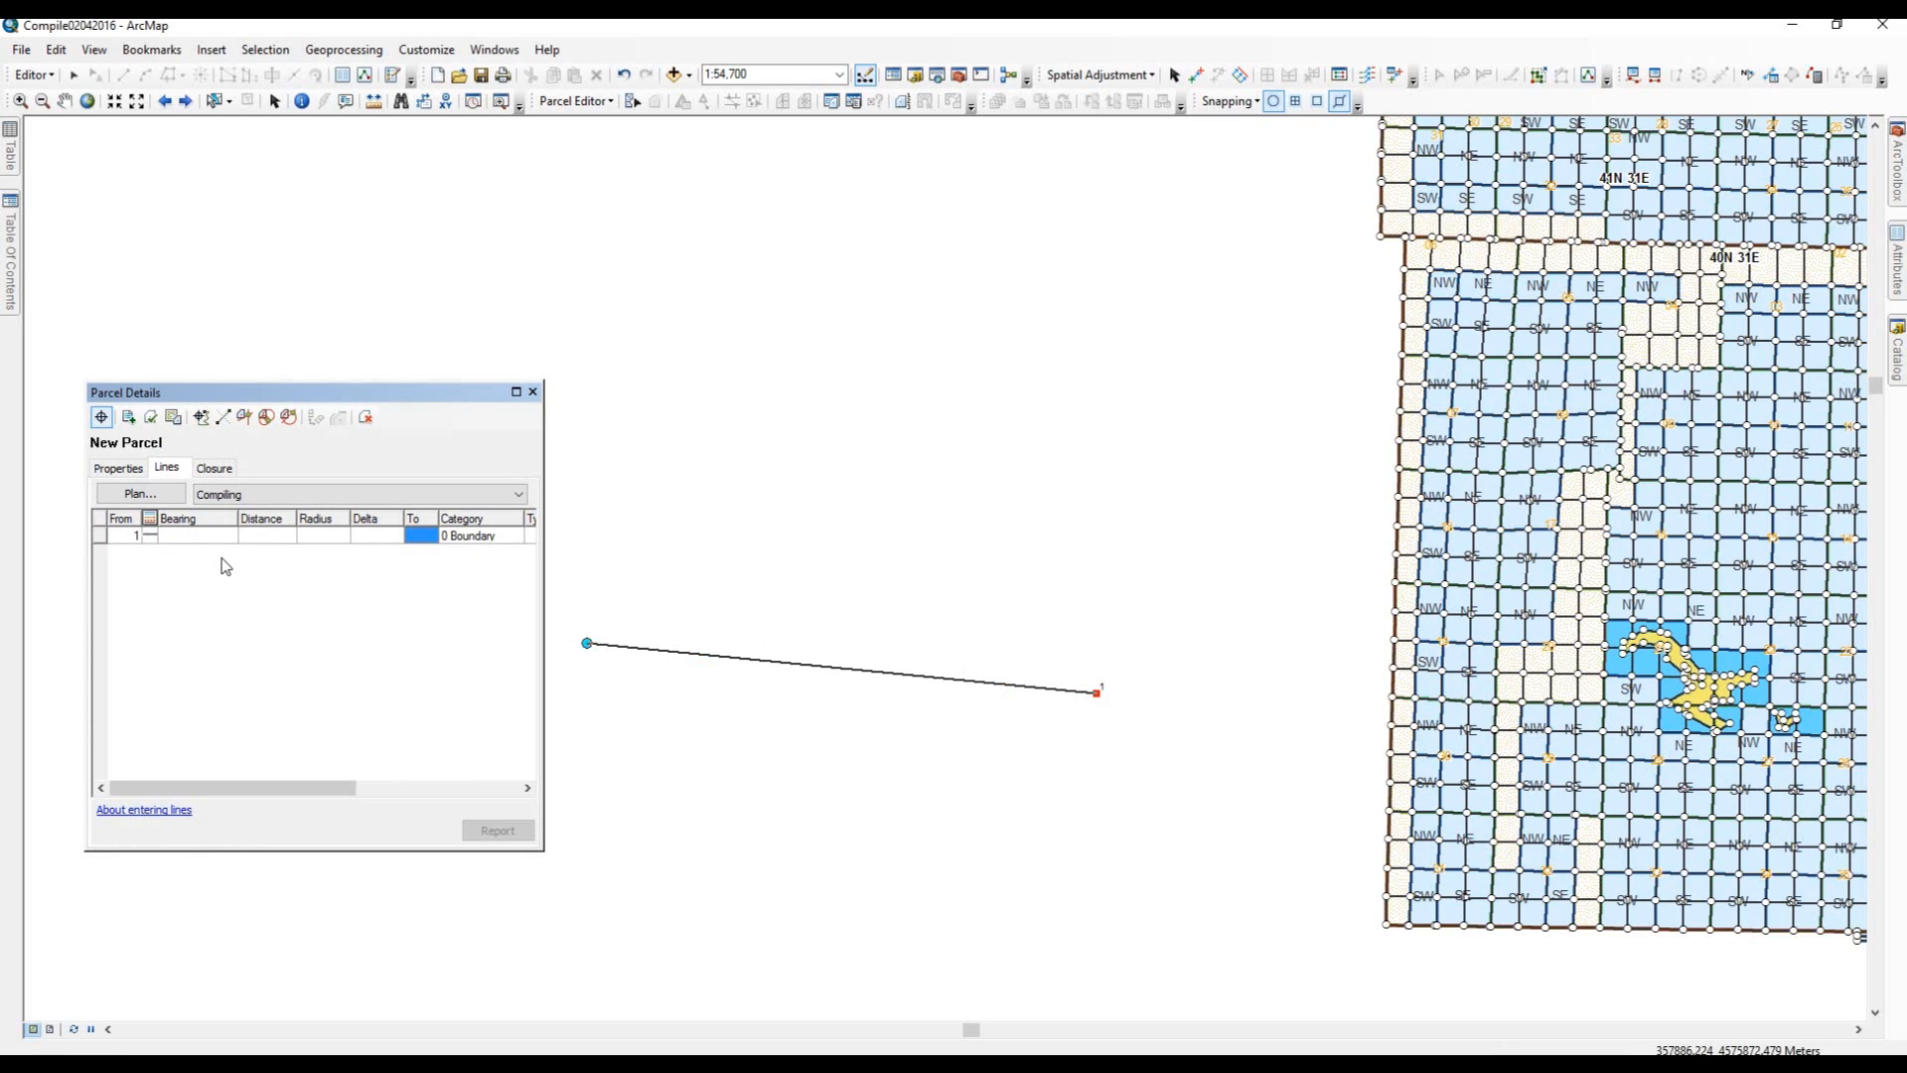
Enter the first line with bearing 90-00-00-4 and distance 40.
{"action": "left_click", "coordinate": [171, 533]}
{"action": "type", "text": "90-00-00-4"}
{"action": "left_click", "coordinate": [270, 536]}
{"action": "type", "text": "40"}
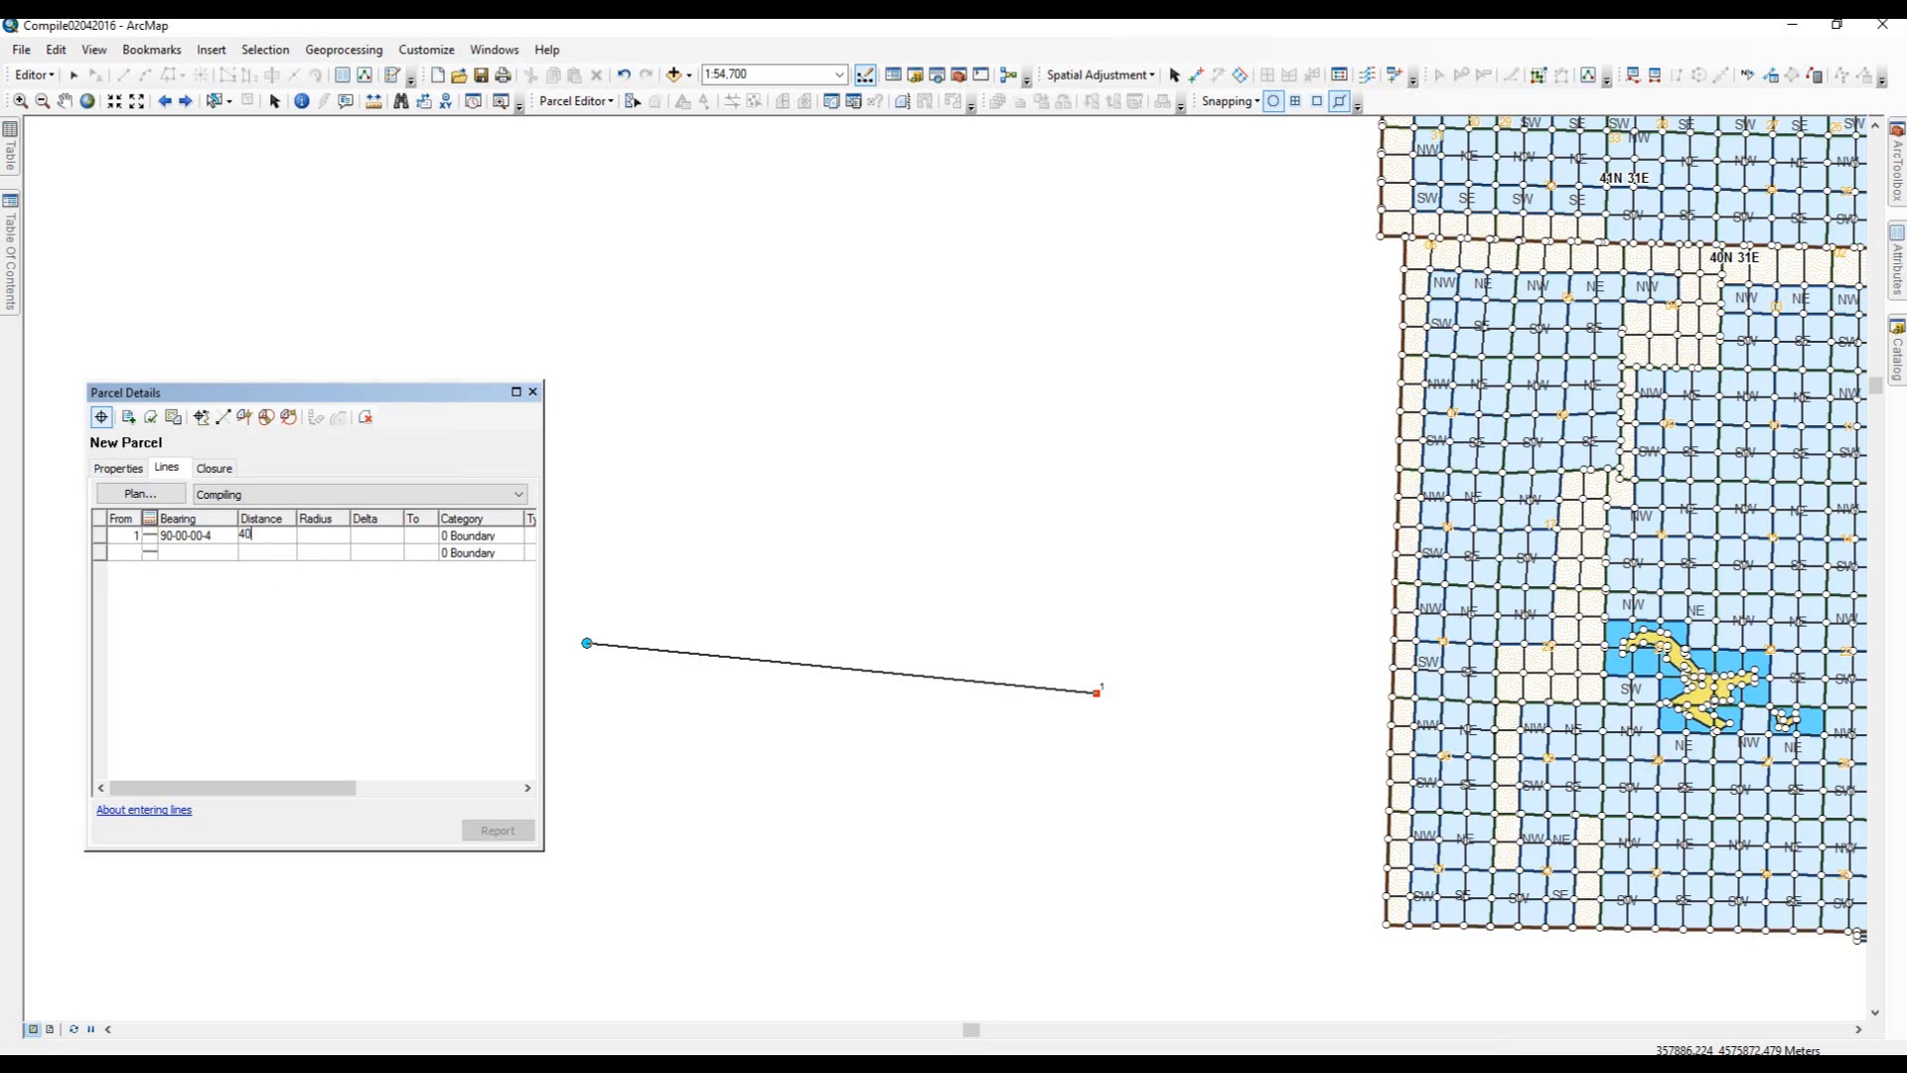
{"action": "key", "text": "Return"}
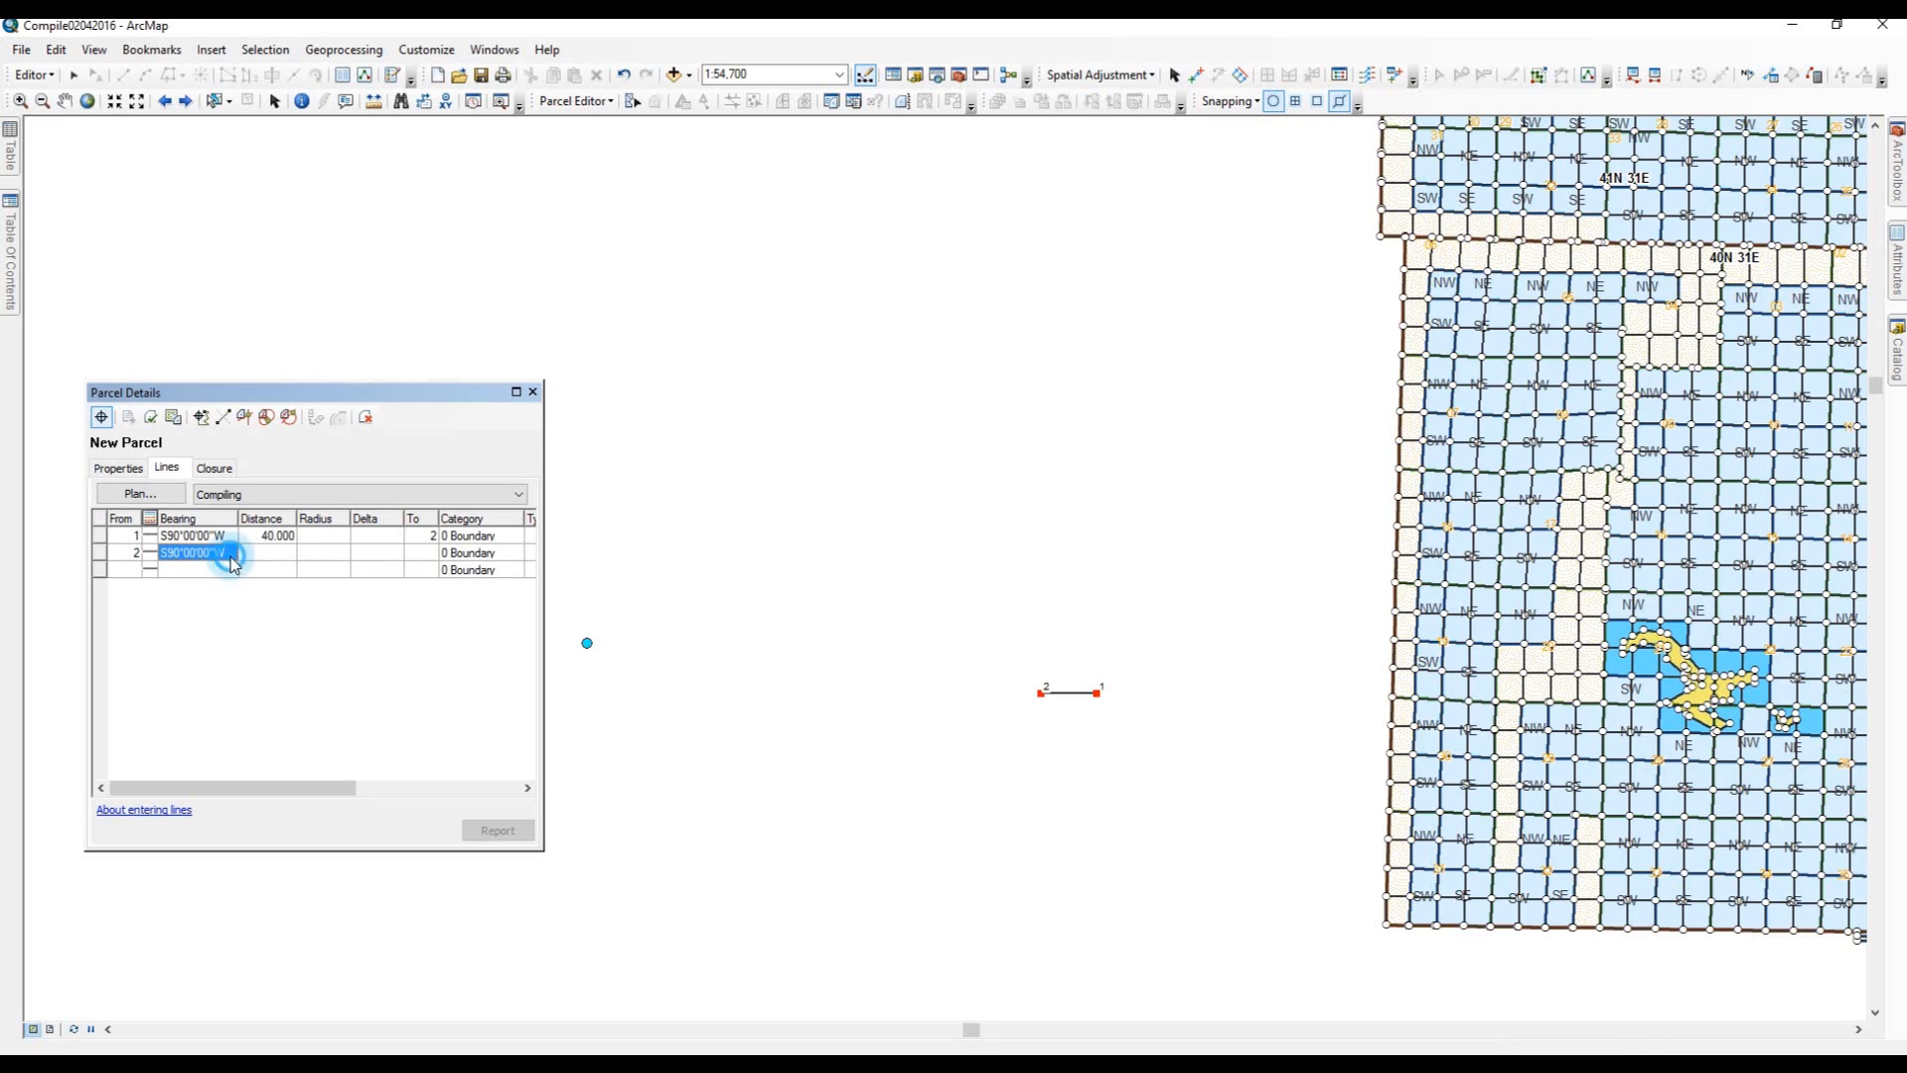
Add a second line with the same S90°00'00"W bearing and 40 distance.
{"action": "left_click", "coordinate": [232, 556]}
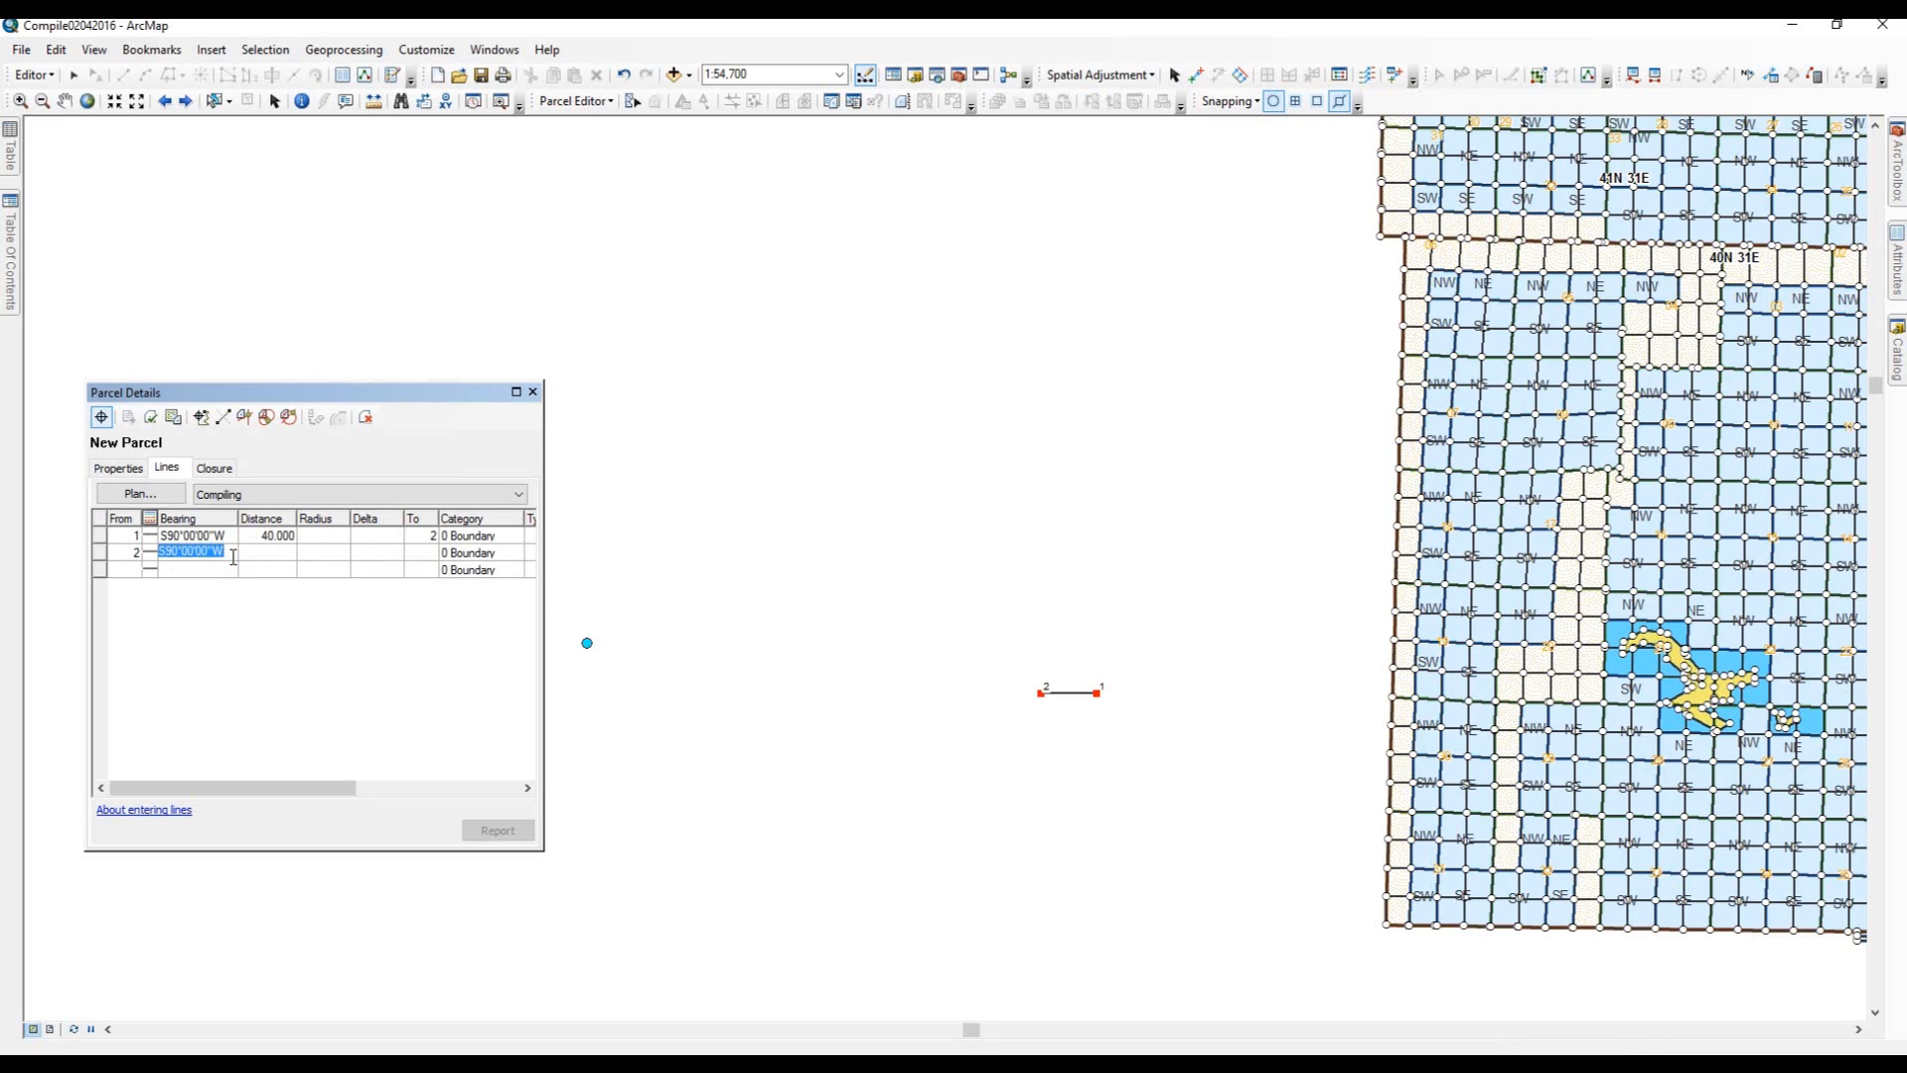
{"action": "key", "text": "Tab"}
{"action": "key", "text": "Return"}
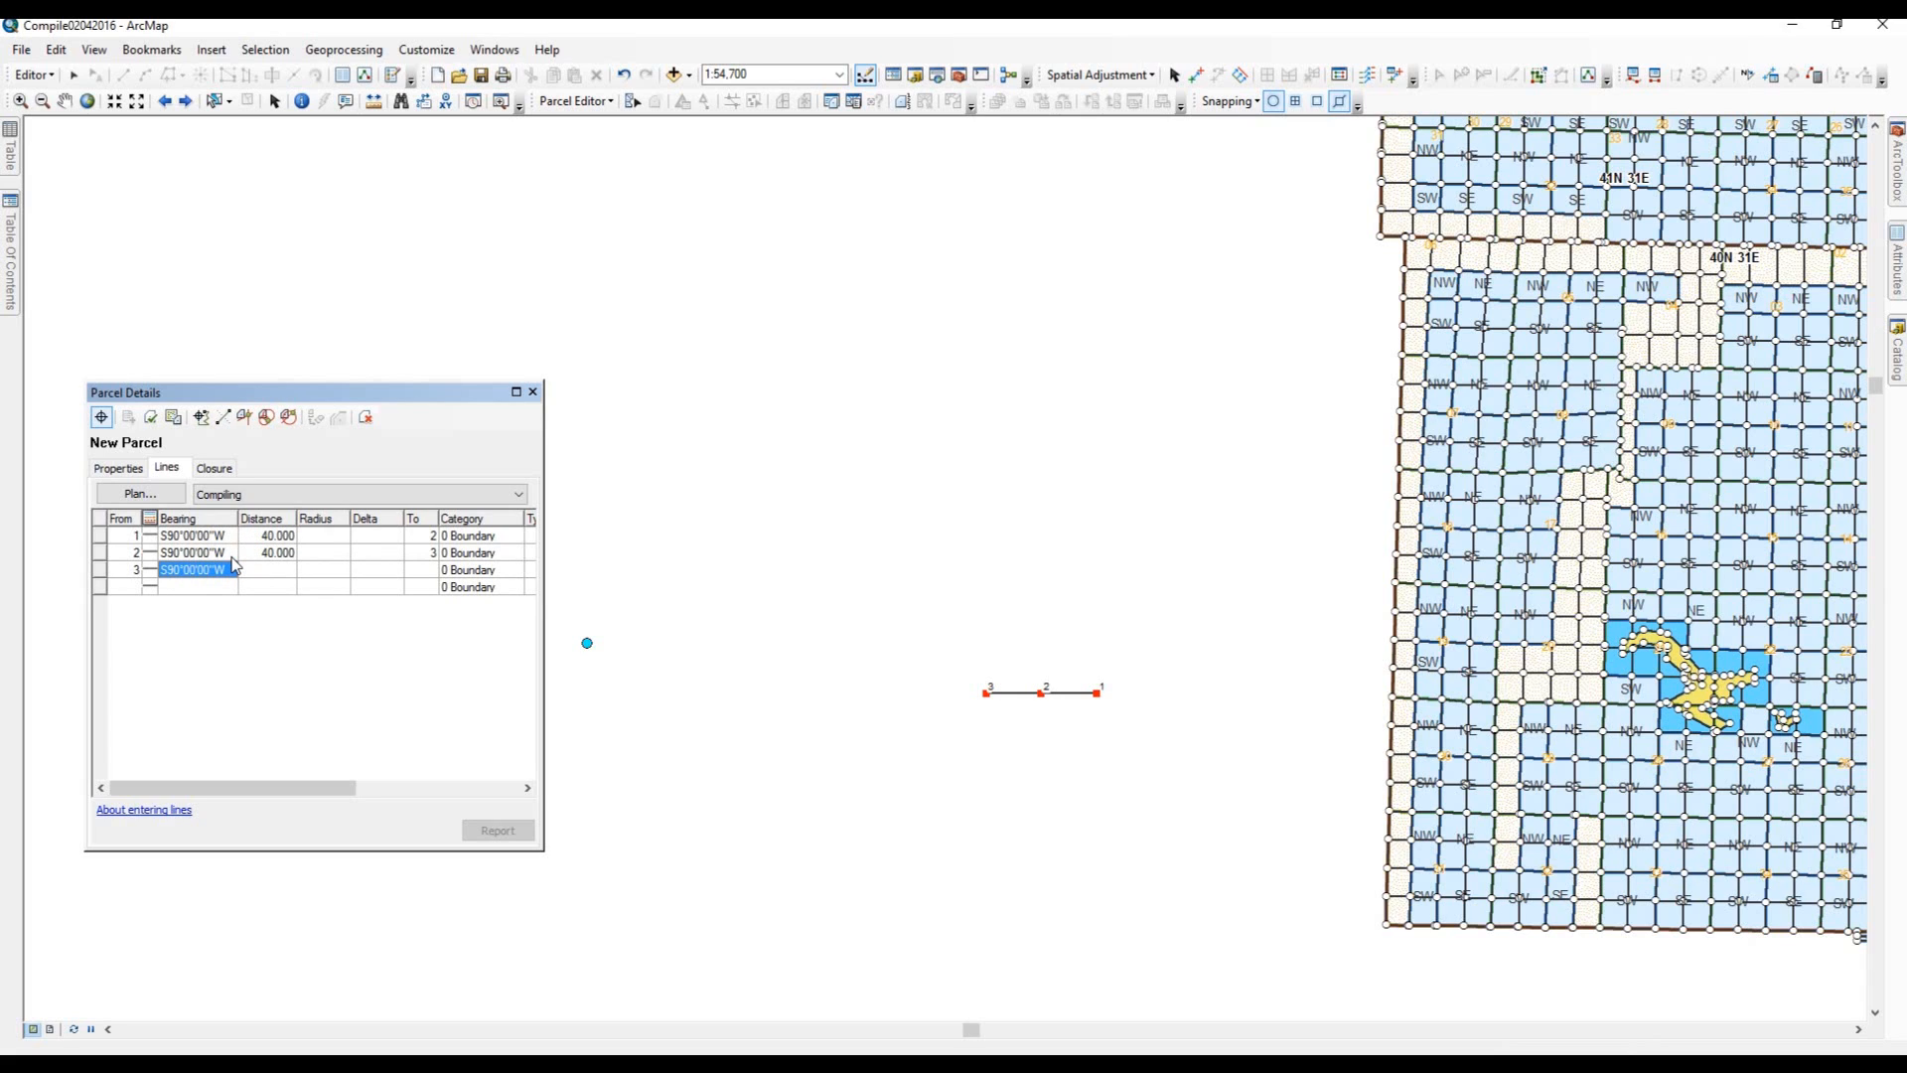
Add two lines heading N0°00'00"E, each 40 long.
{"action": "type", "text": "00-00-00-4"}
{"action": "key", "text": "Tab"}
{"action": "key", "text": "Return"}
{"action": "key", "text": "Tab"}
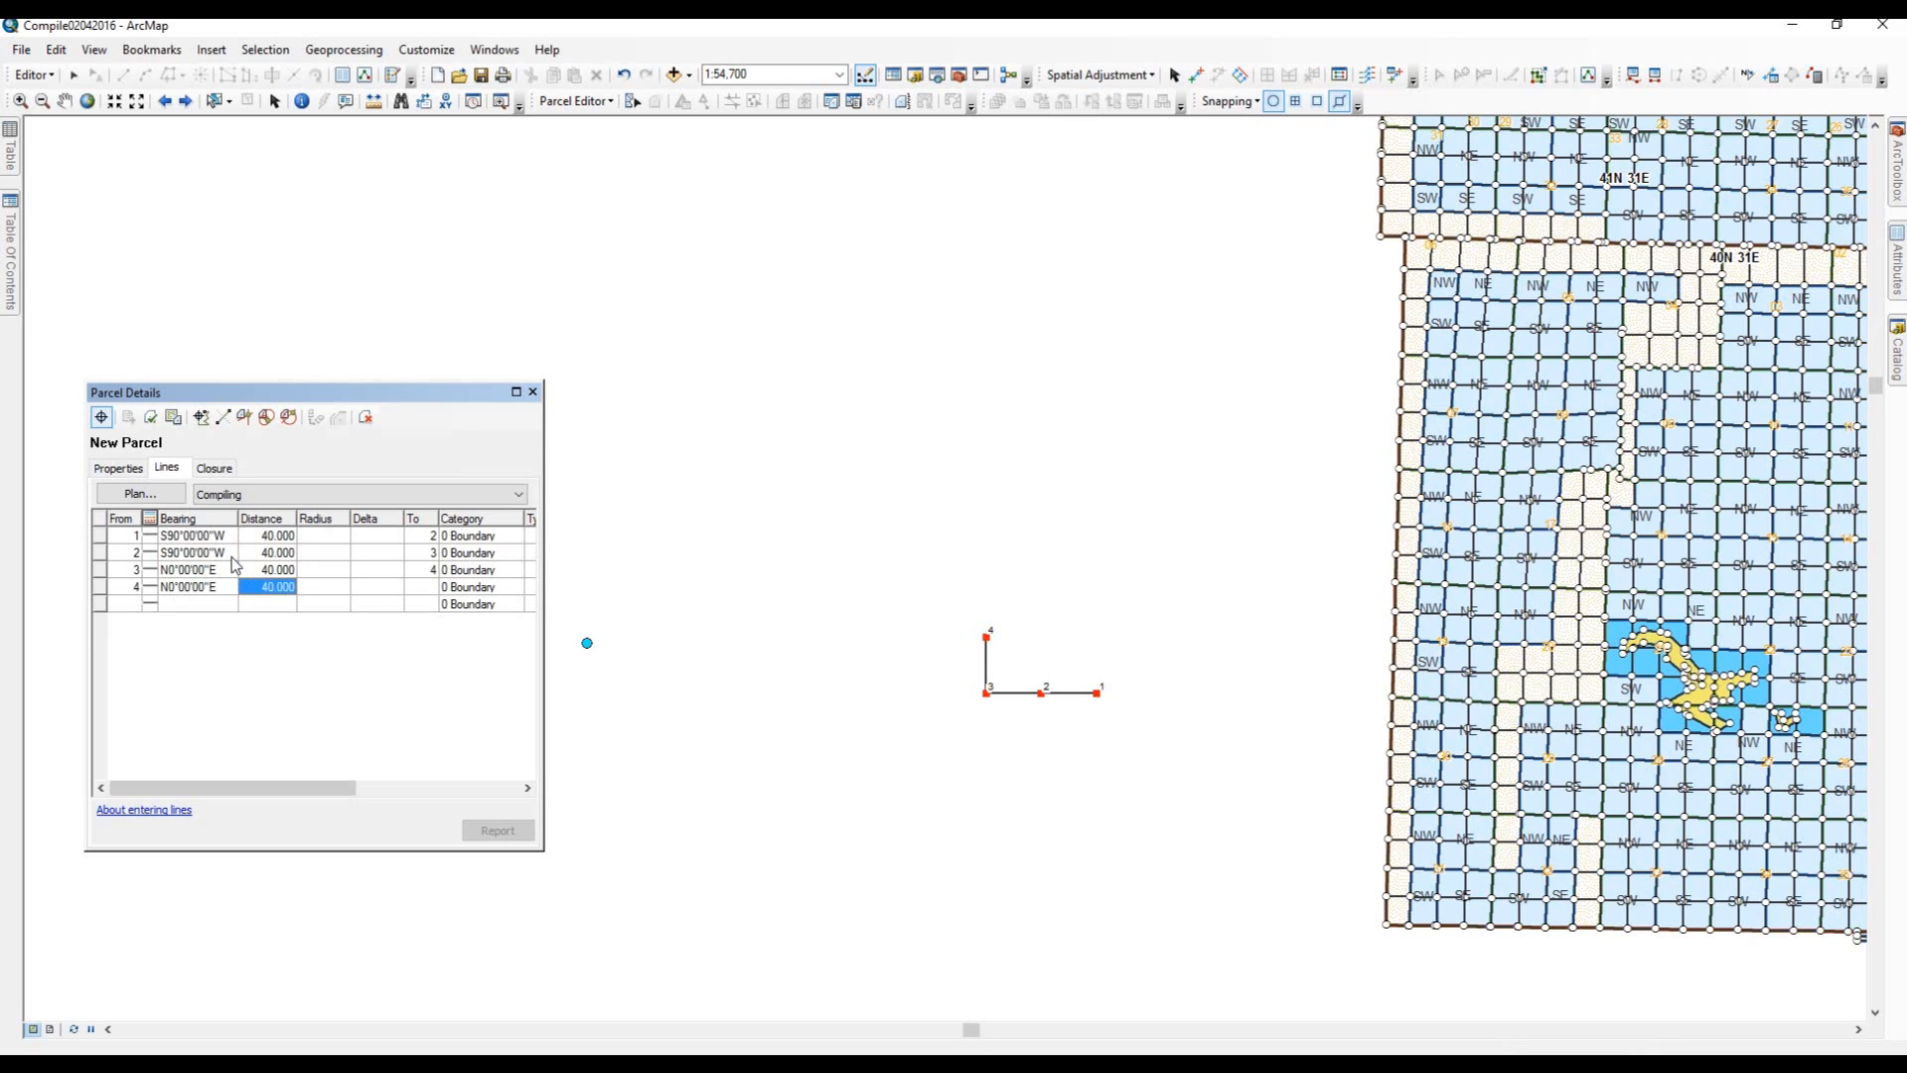
{"action": "key", "text": "Return"}
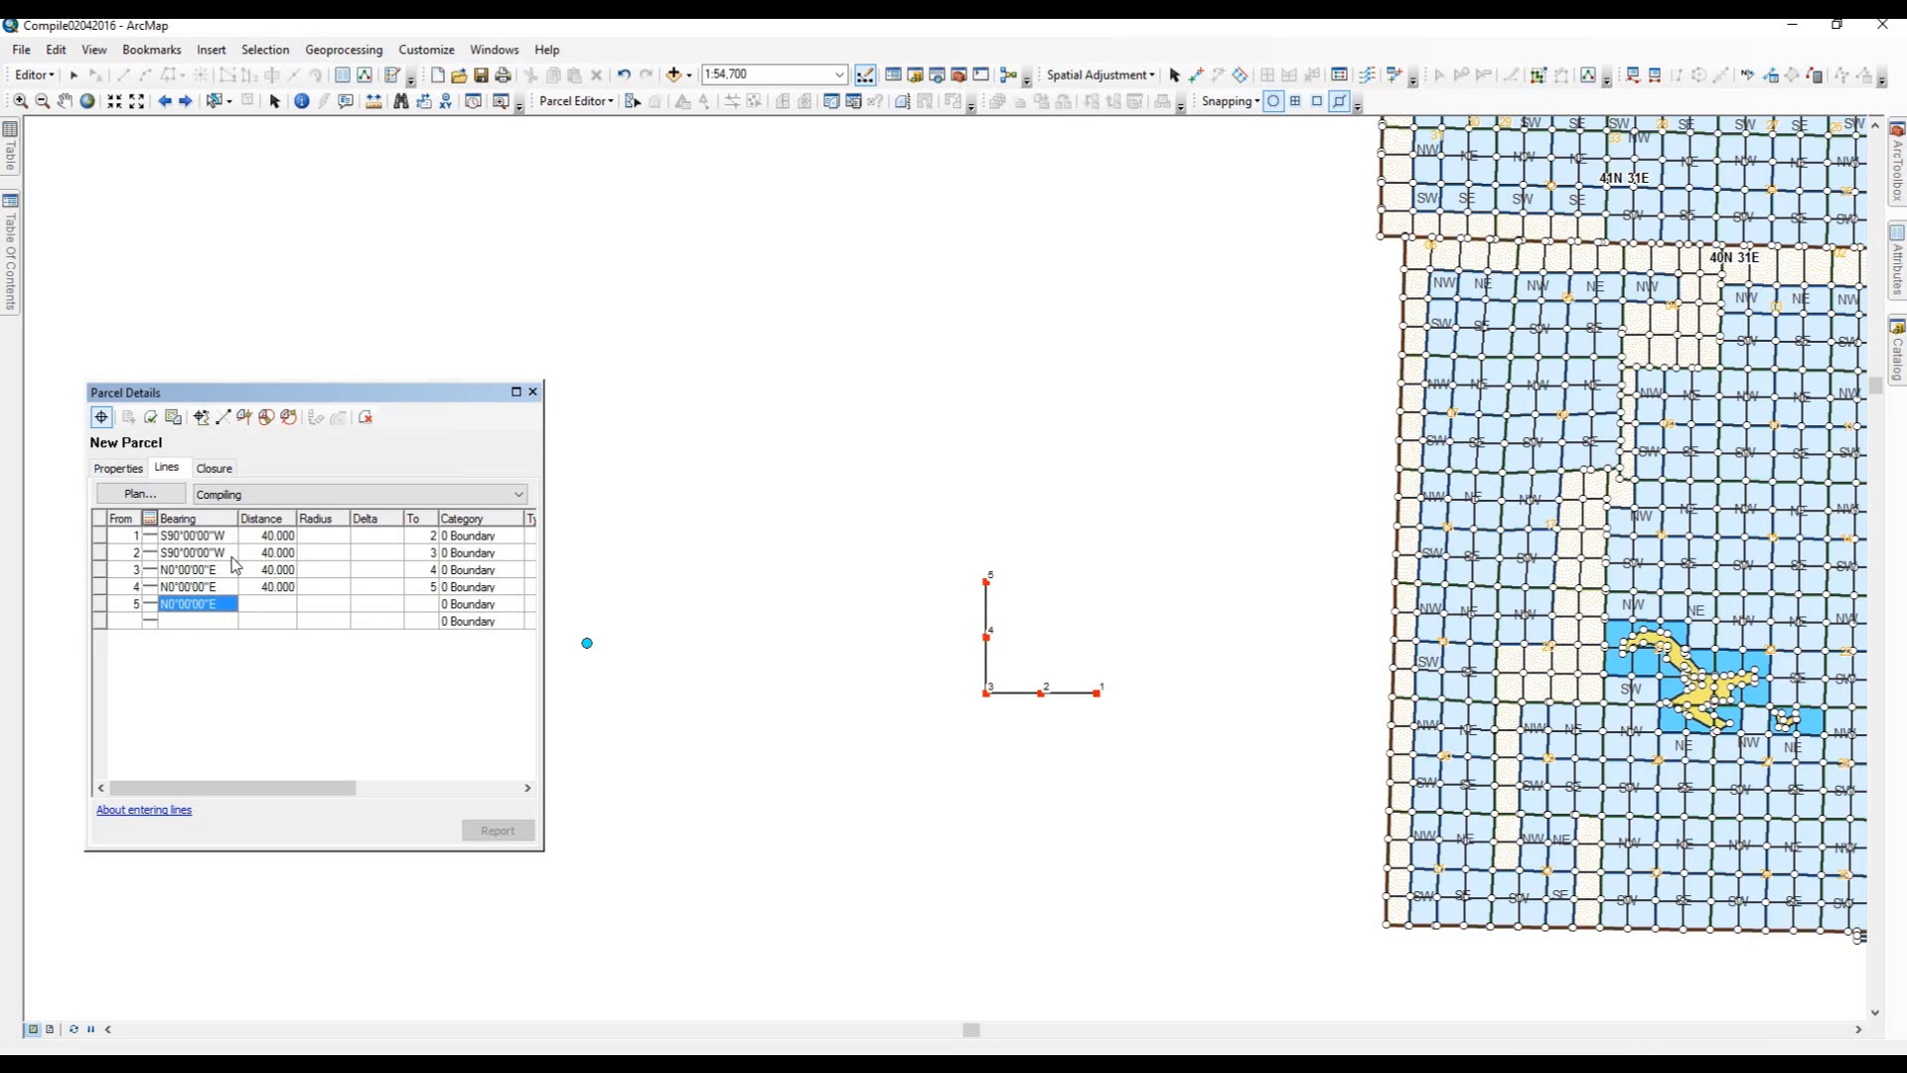
Add two lines with bearing 90-00-00-2 (N90°00'00"E), each 40 long.
{"action": "type", "text": "90-00-00-2"}
{"action": "key", "text": "Tab"}
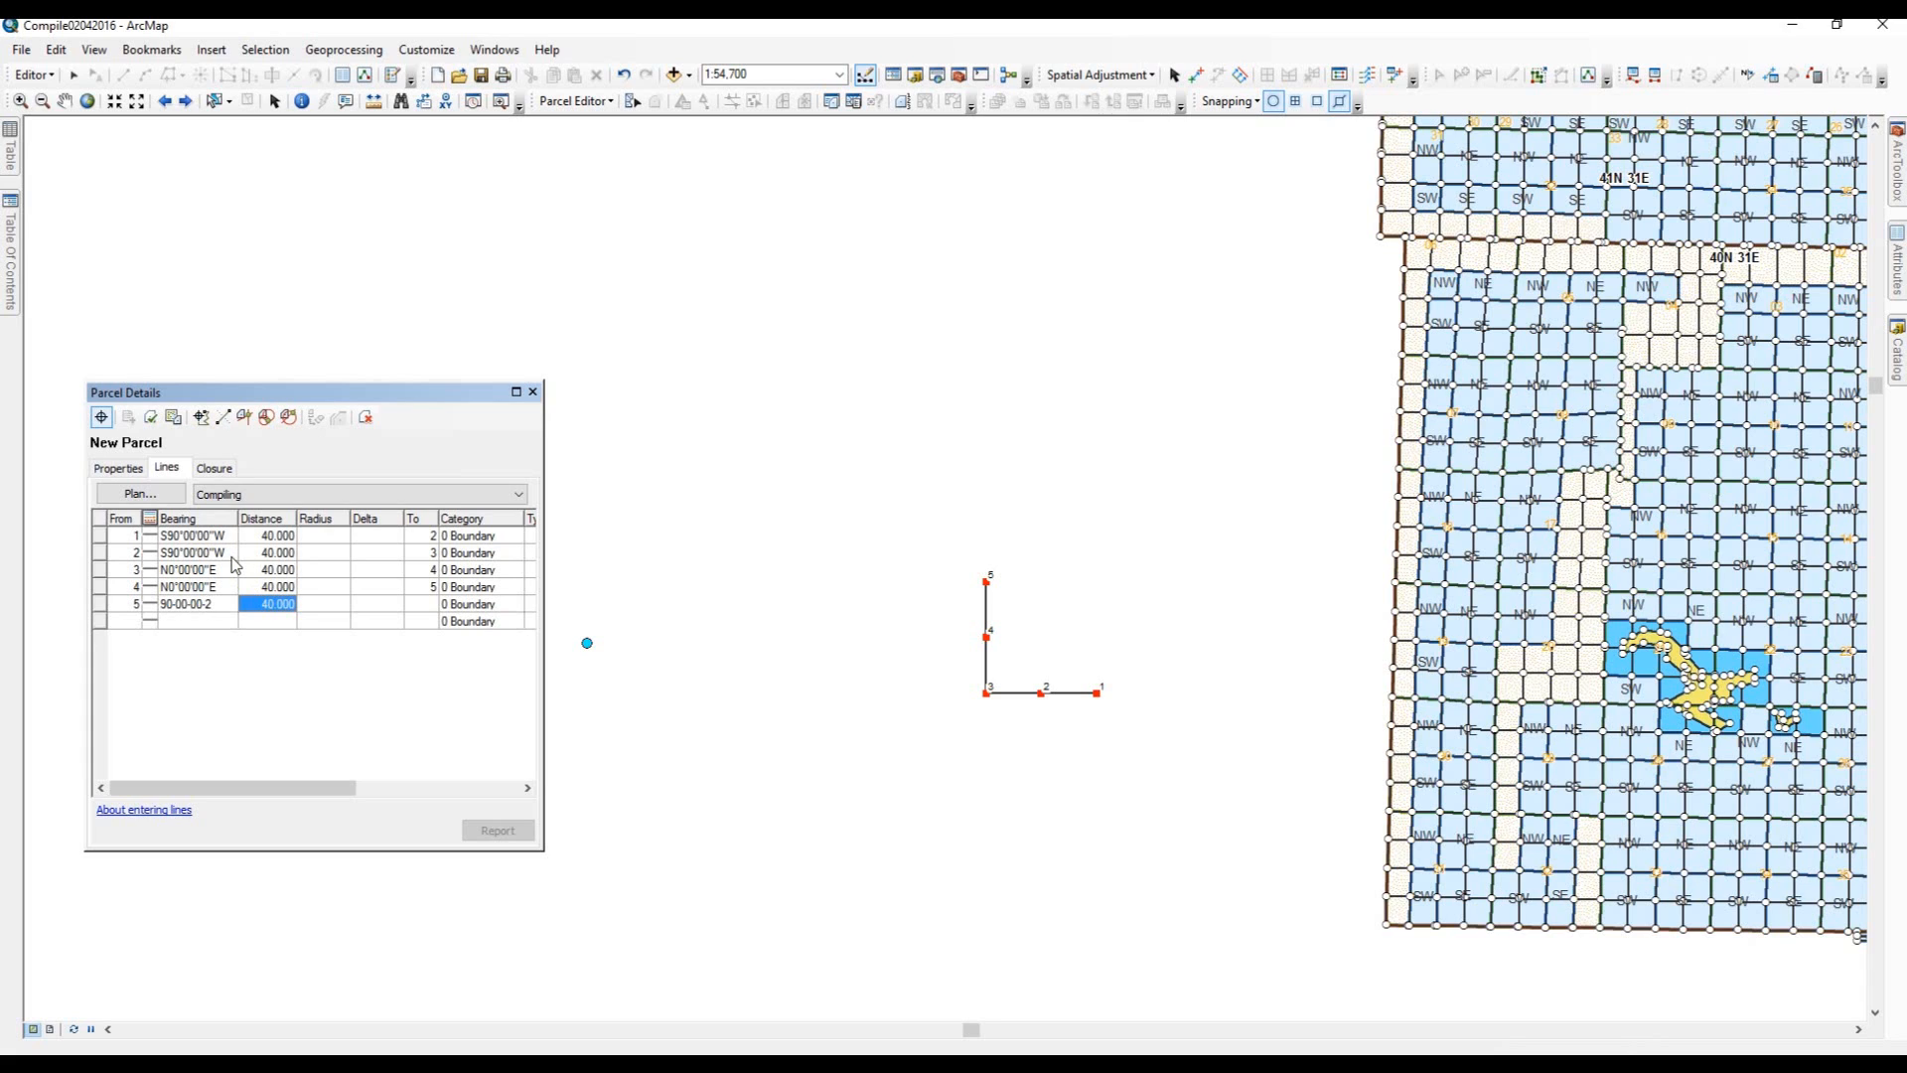
{"action": "key", "text": "Return"}
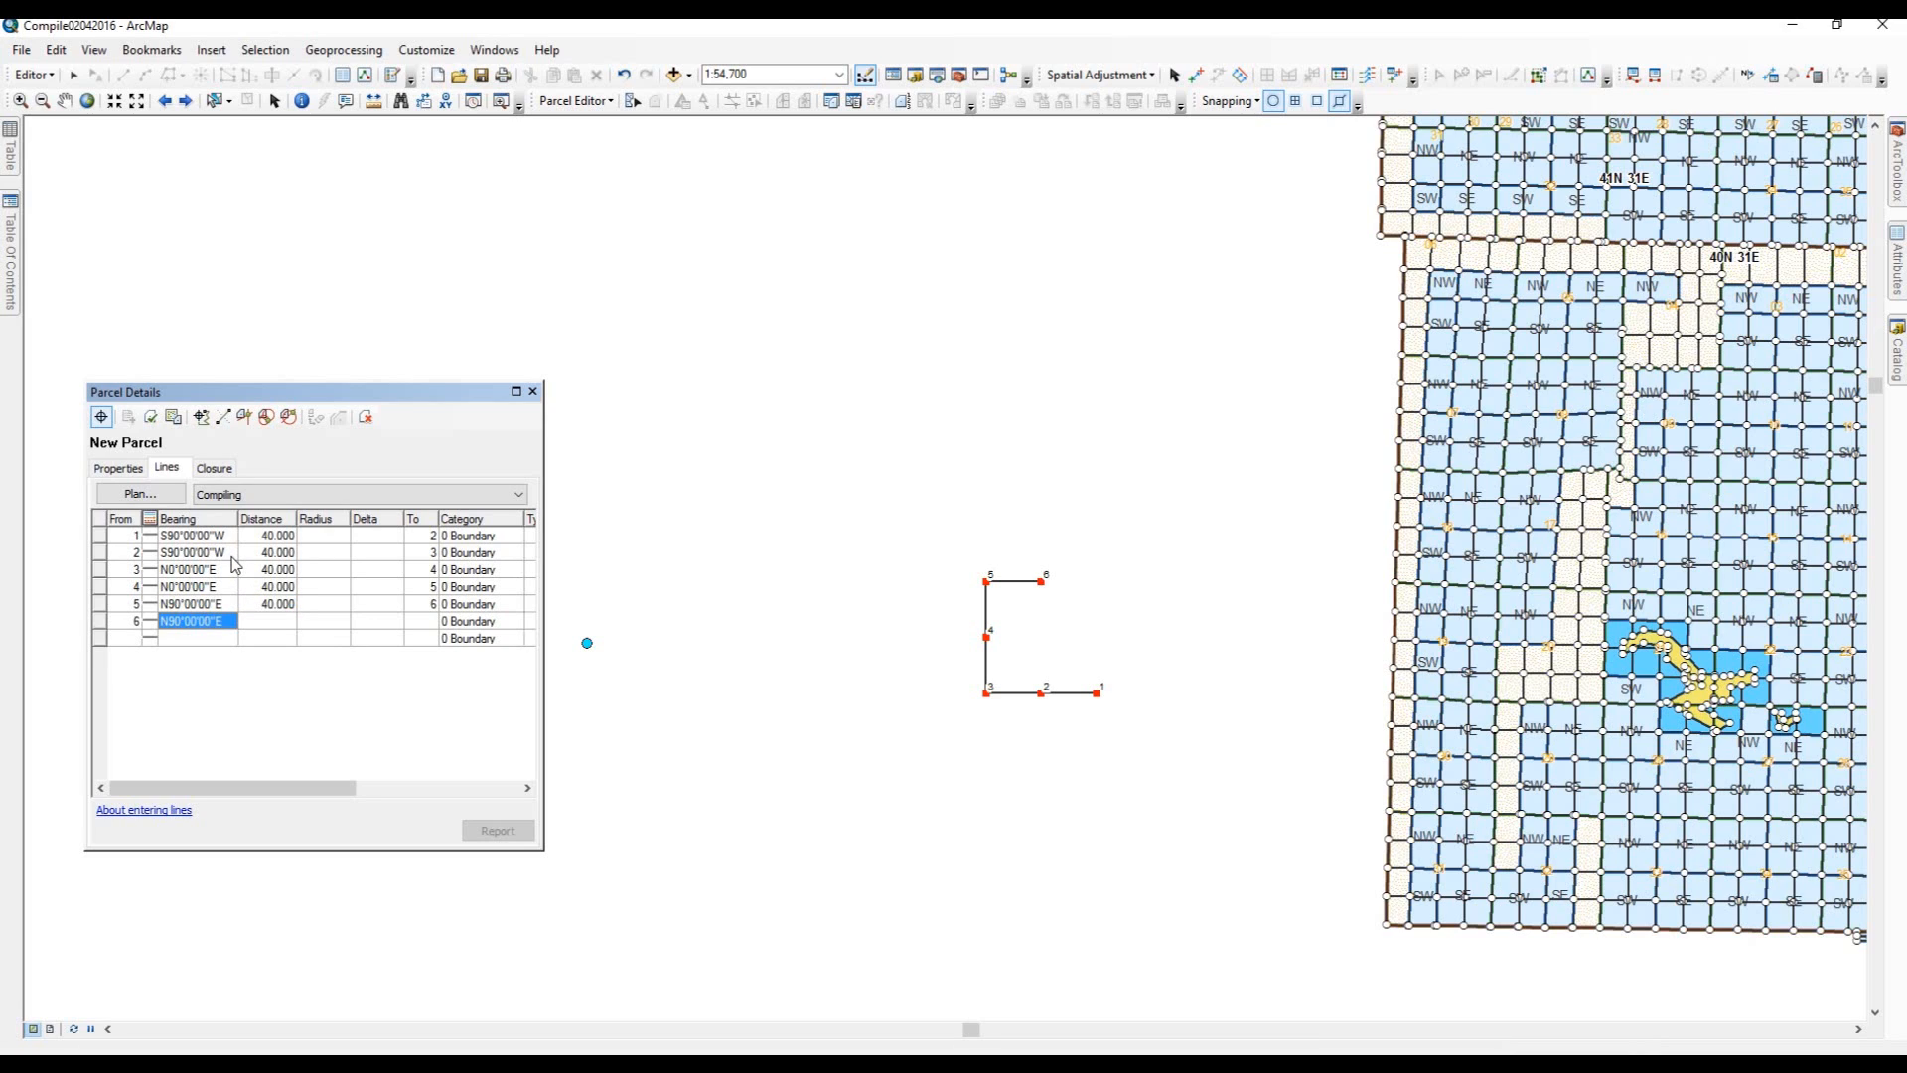
{"action": "key", "text": "Tab"}
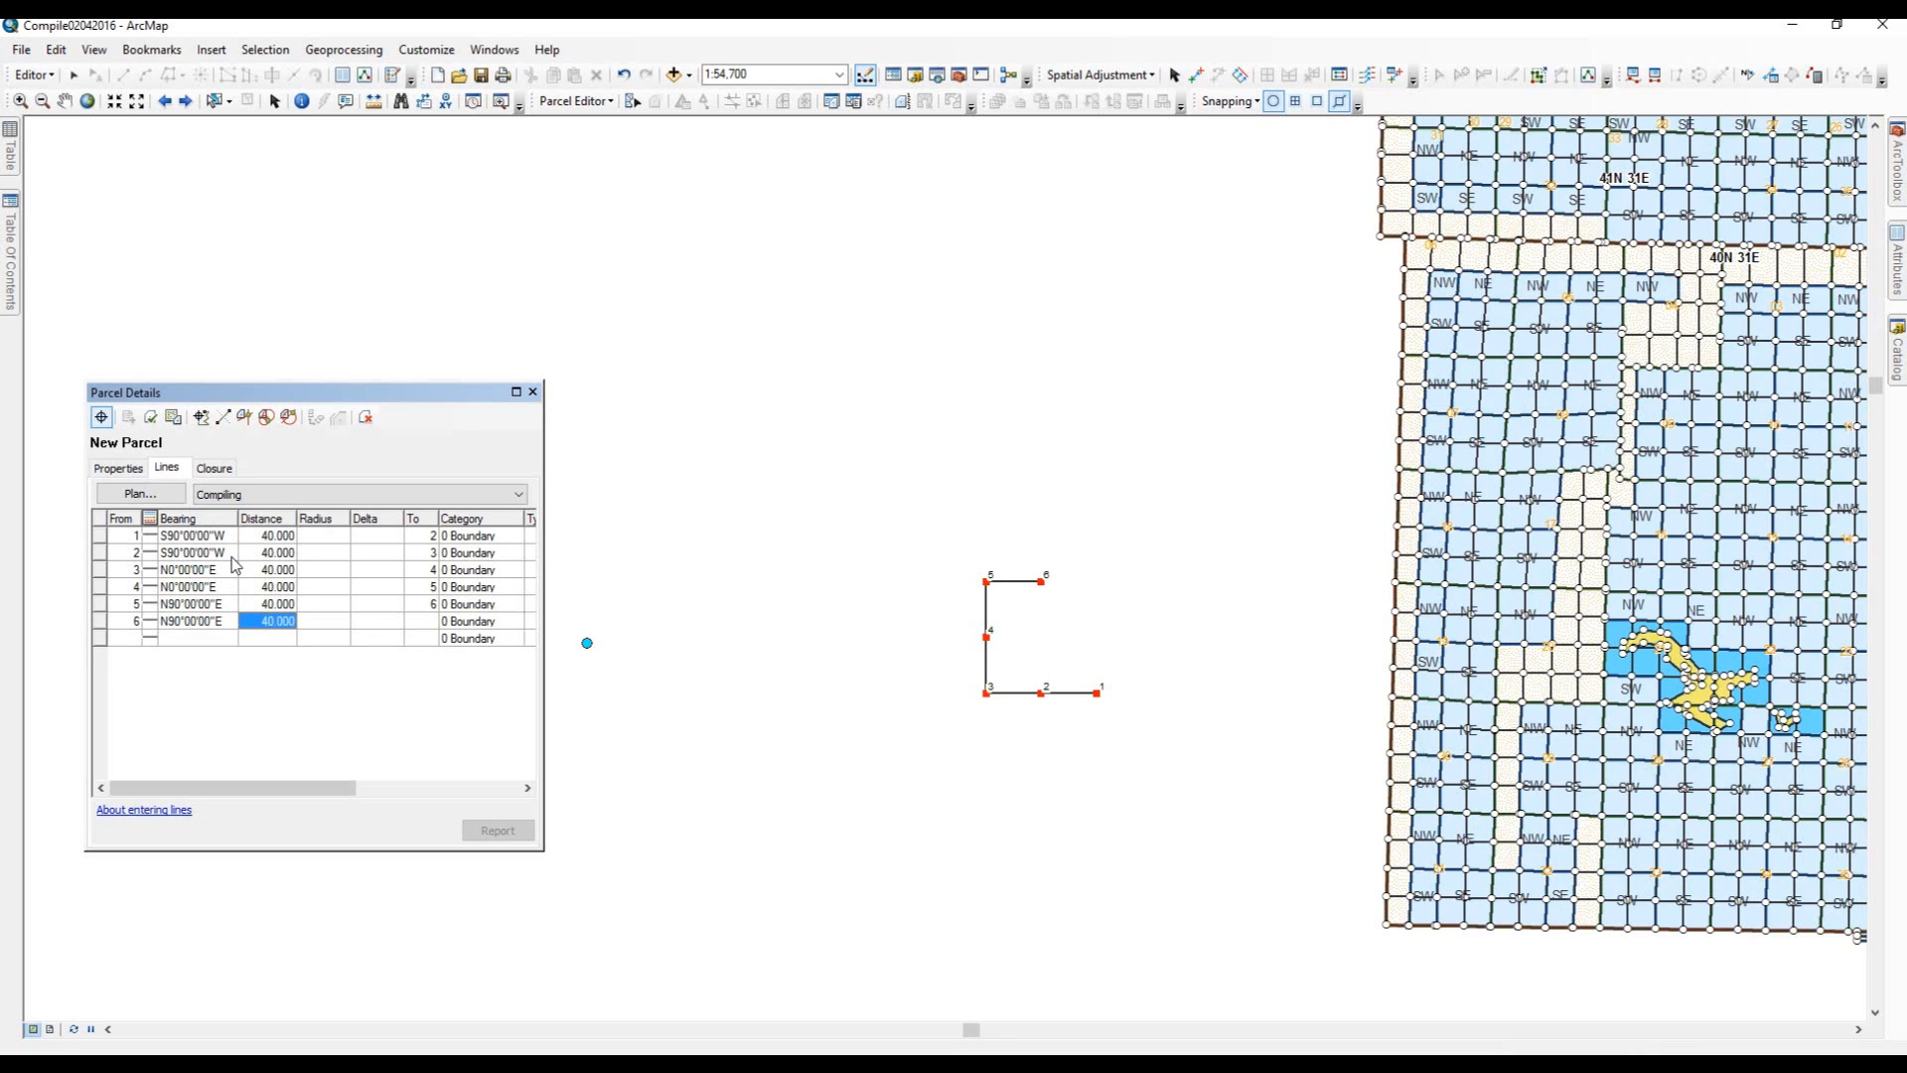
{"action": "key", "text": "Return"}
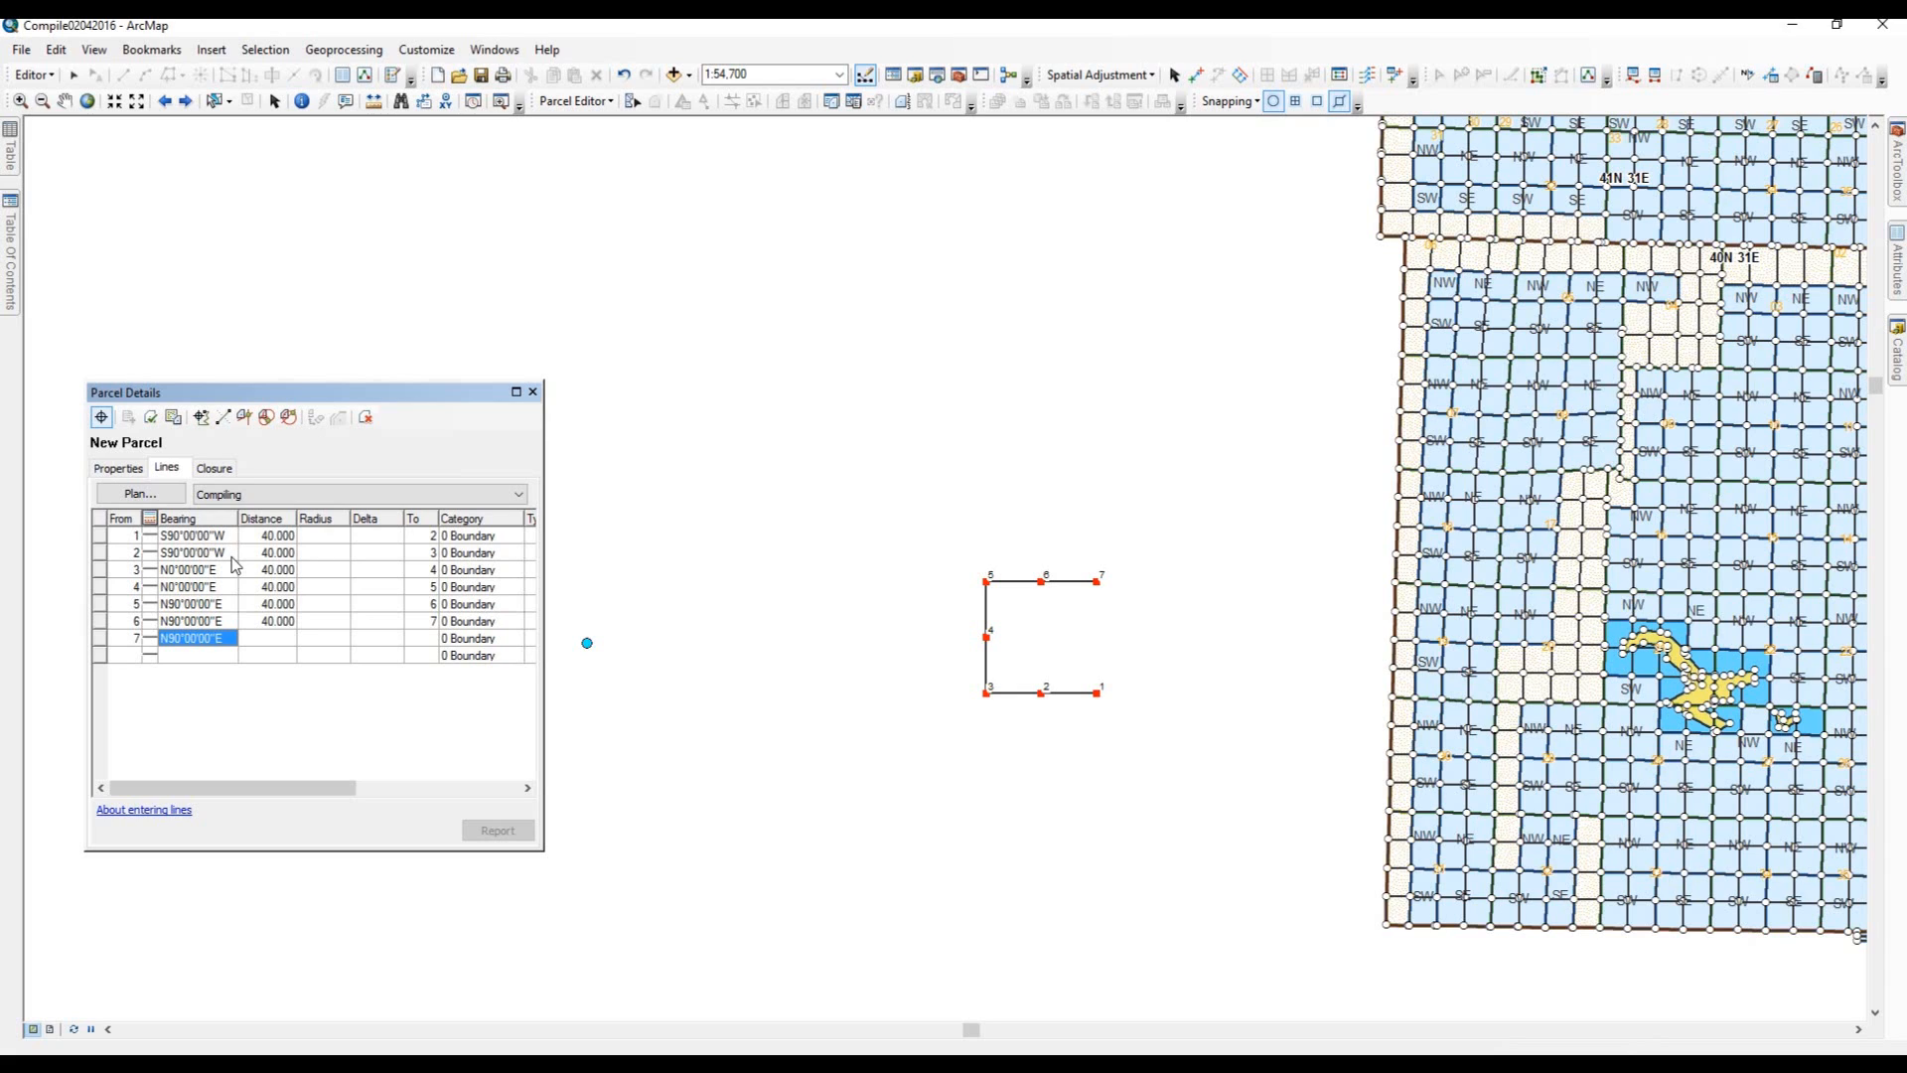
Add four lines heading S0°00'00"W, each 20 long, down the east side.
{"action": "type", "text": "00"}
{"action": "type", "text": "-00-"}
{"action": "key", "text": "Tab"}
{"action": "type", "text": "20"}
{"action": "key", "text": "Return"}
{"action": "key", "text": "Return"}
{"action": "key", "text": "Return"}
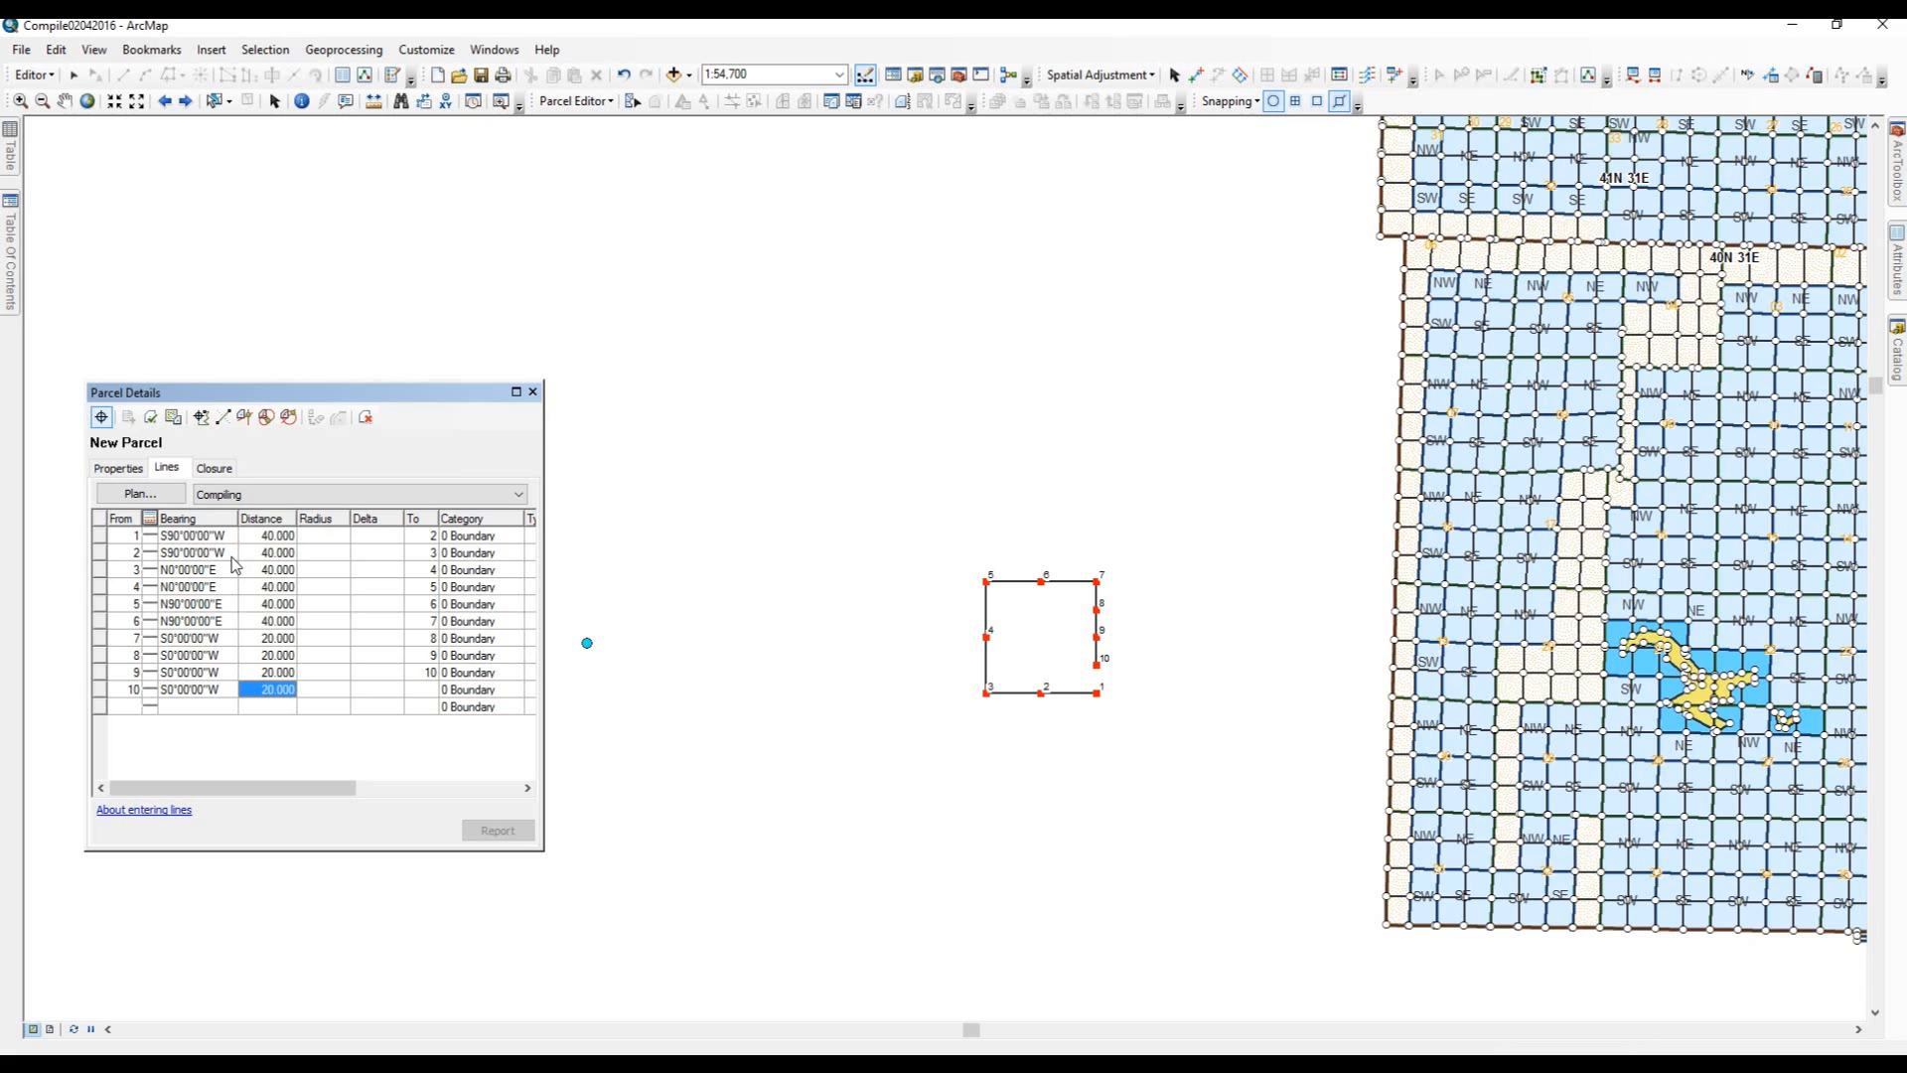
Set the last line's end point to 1 to close the traverse and view the parcel report.
{"action": "left_click", "coordinate": [434, 688]}
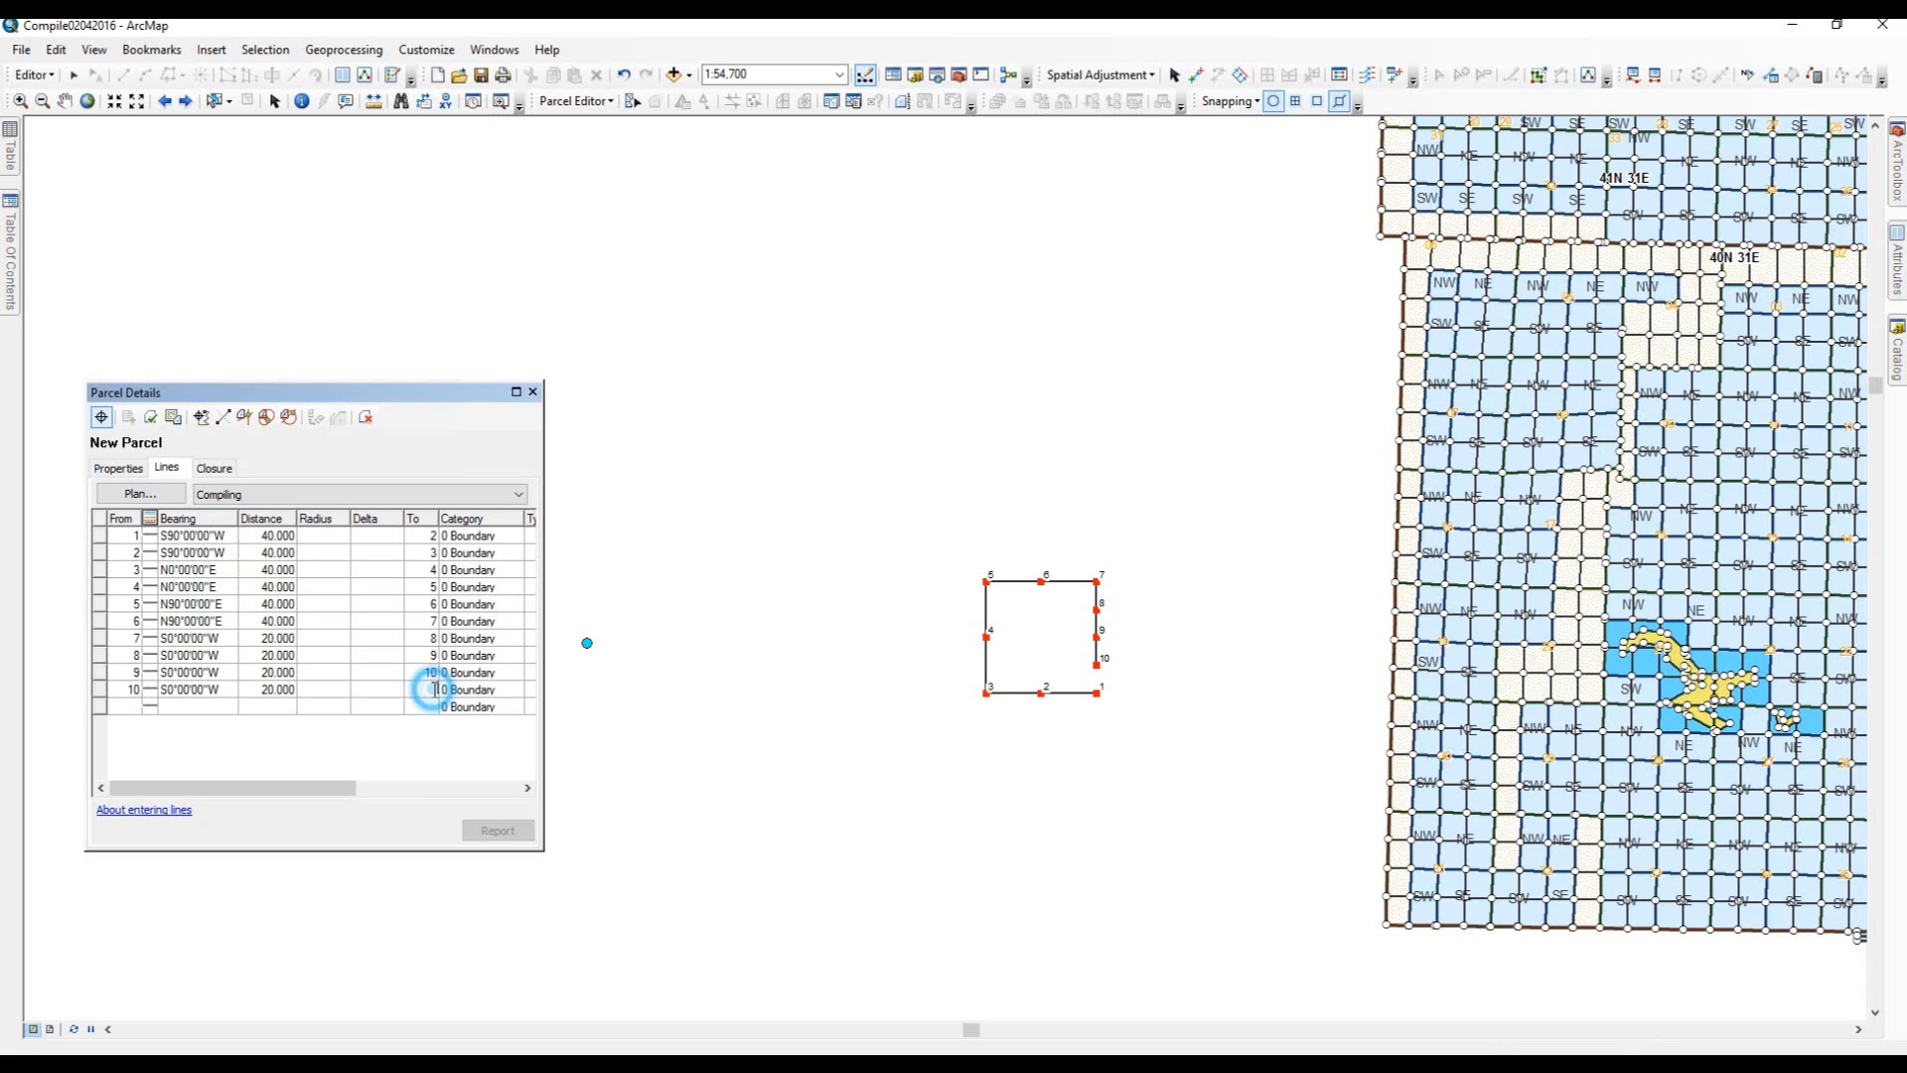
{"action": "type", "text": "1"}
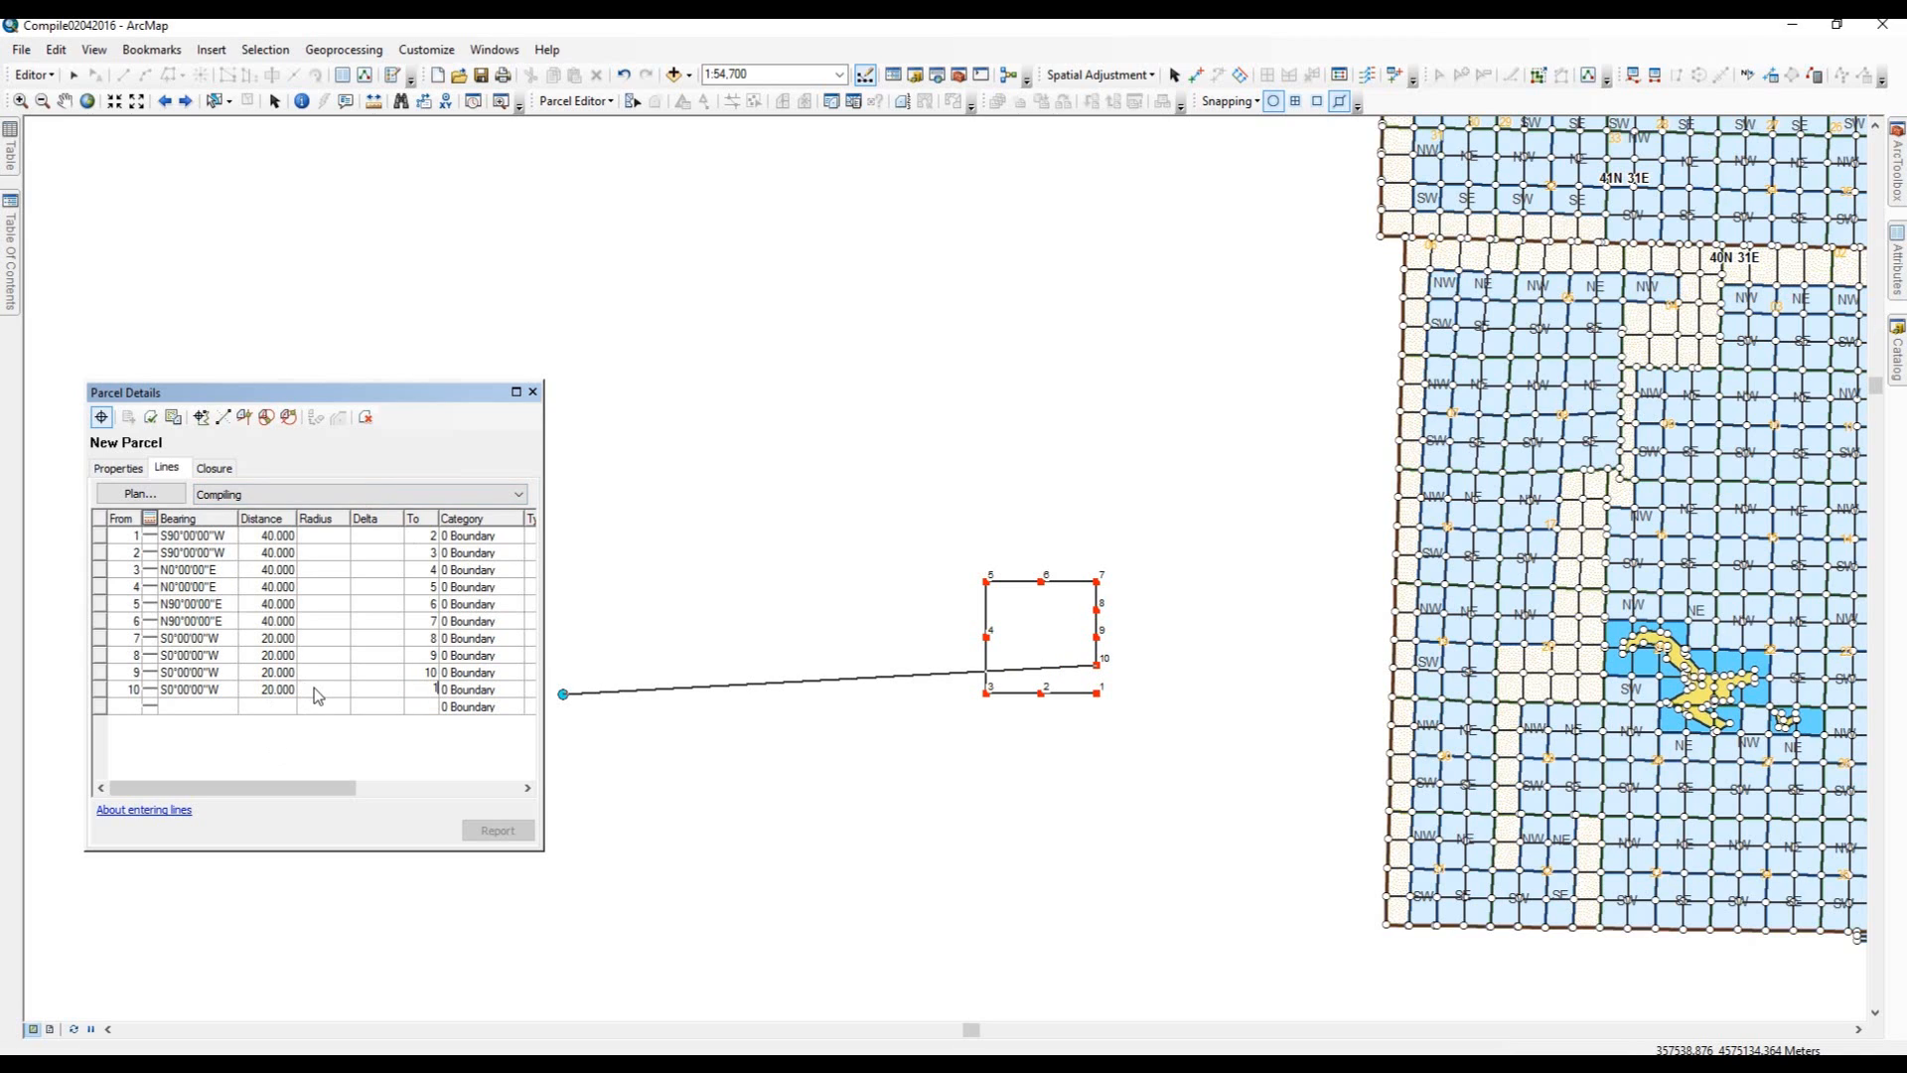
{"action": "key", "text": "Tab"}
{"action": "key", "text": "Tab"}
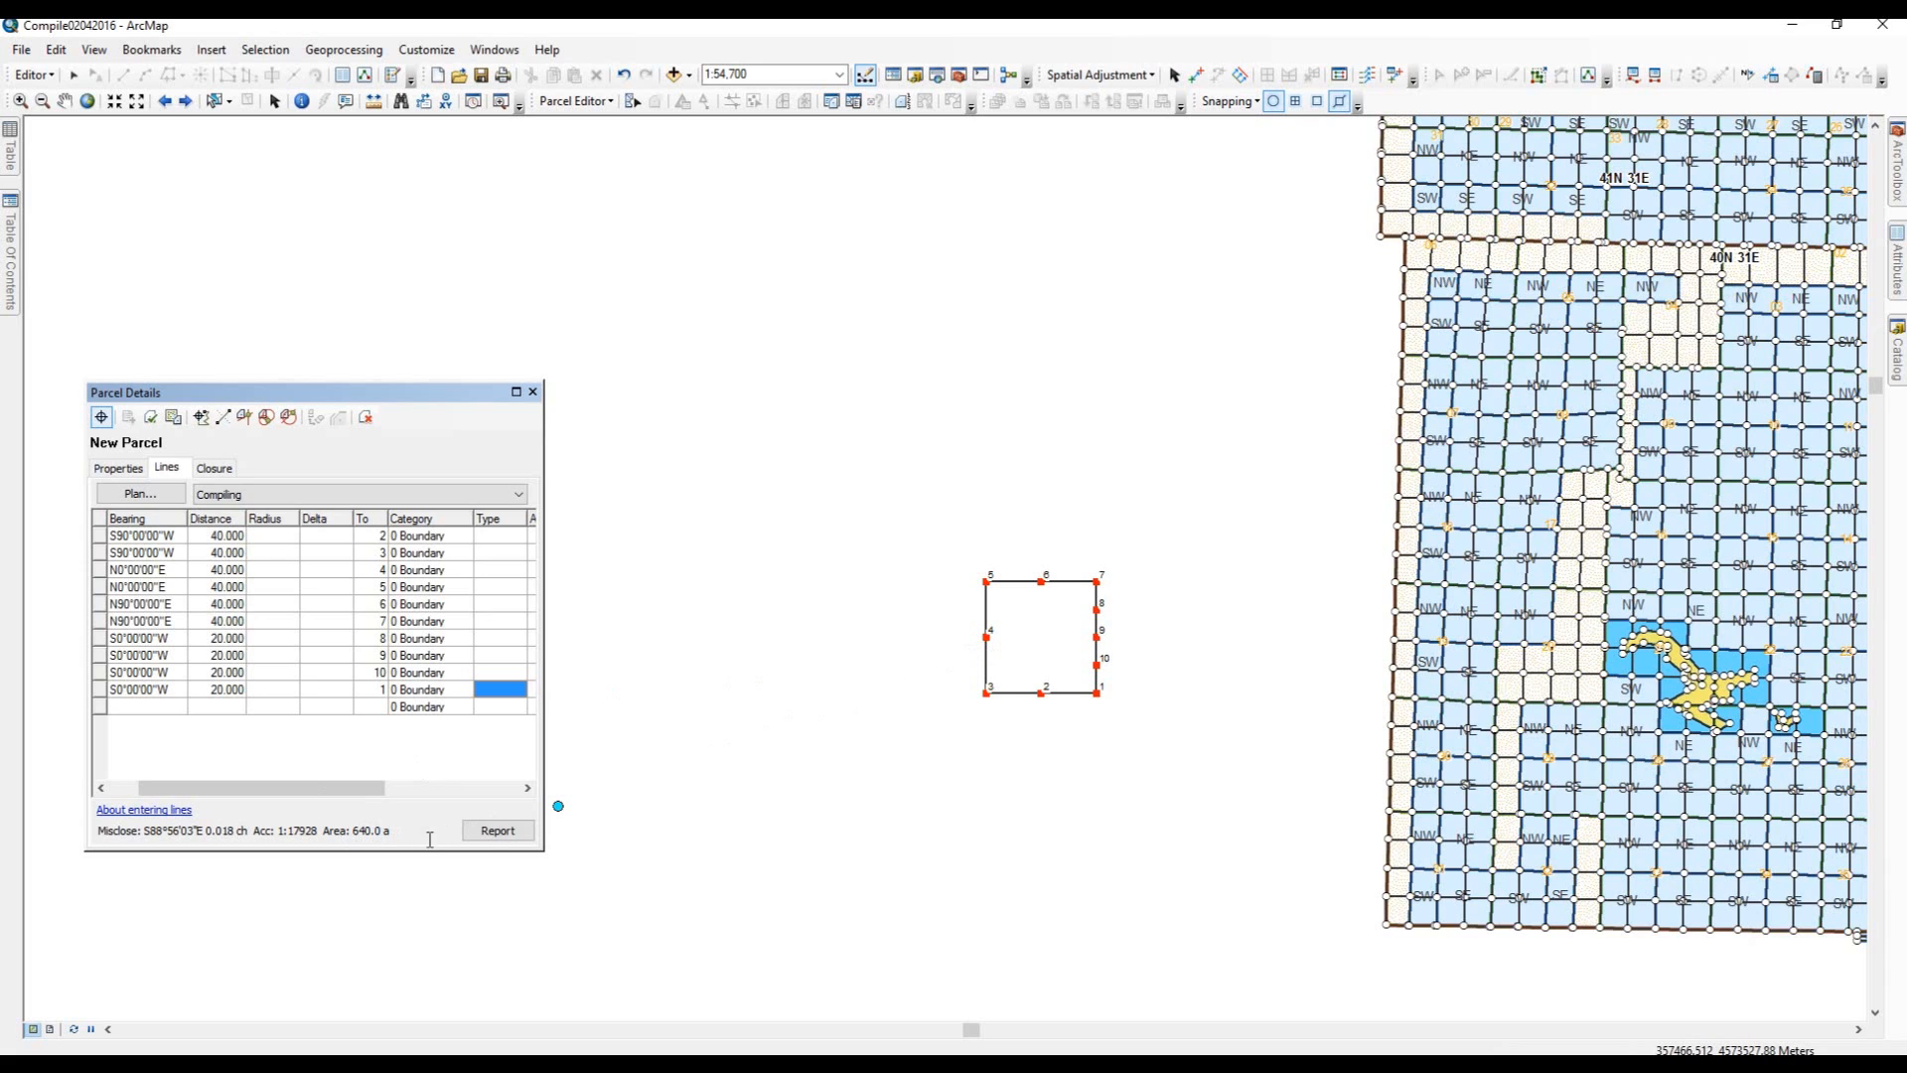
{"action": "left_click", "coordinate": [500, 832]}
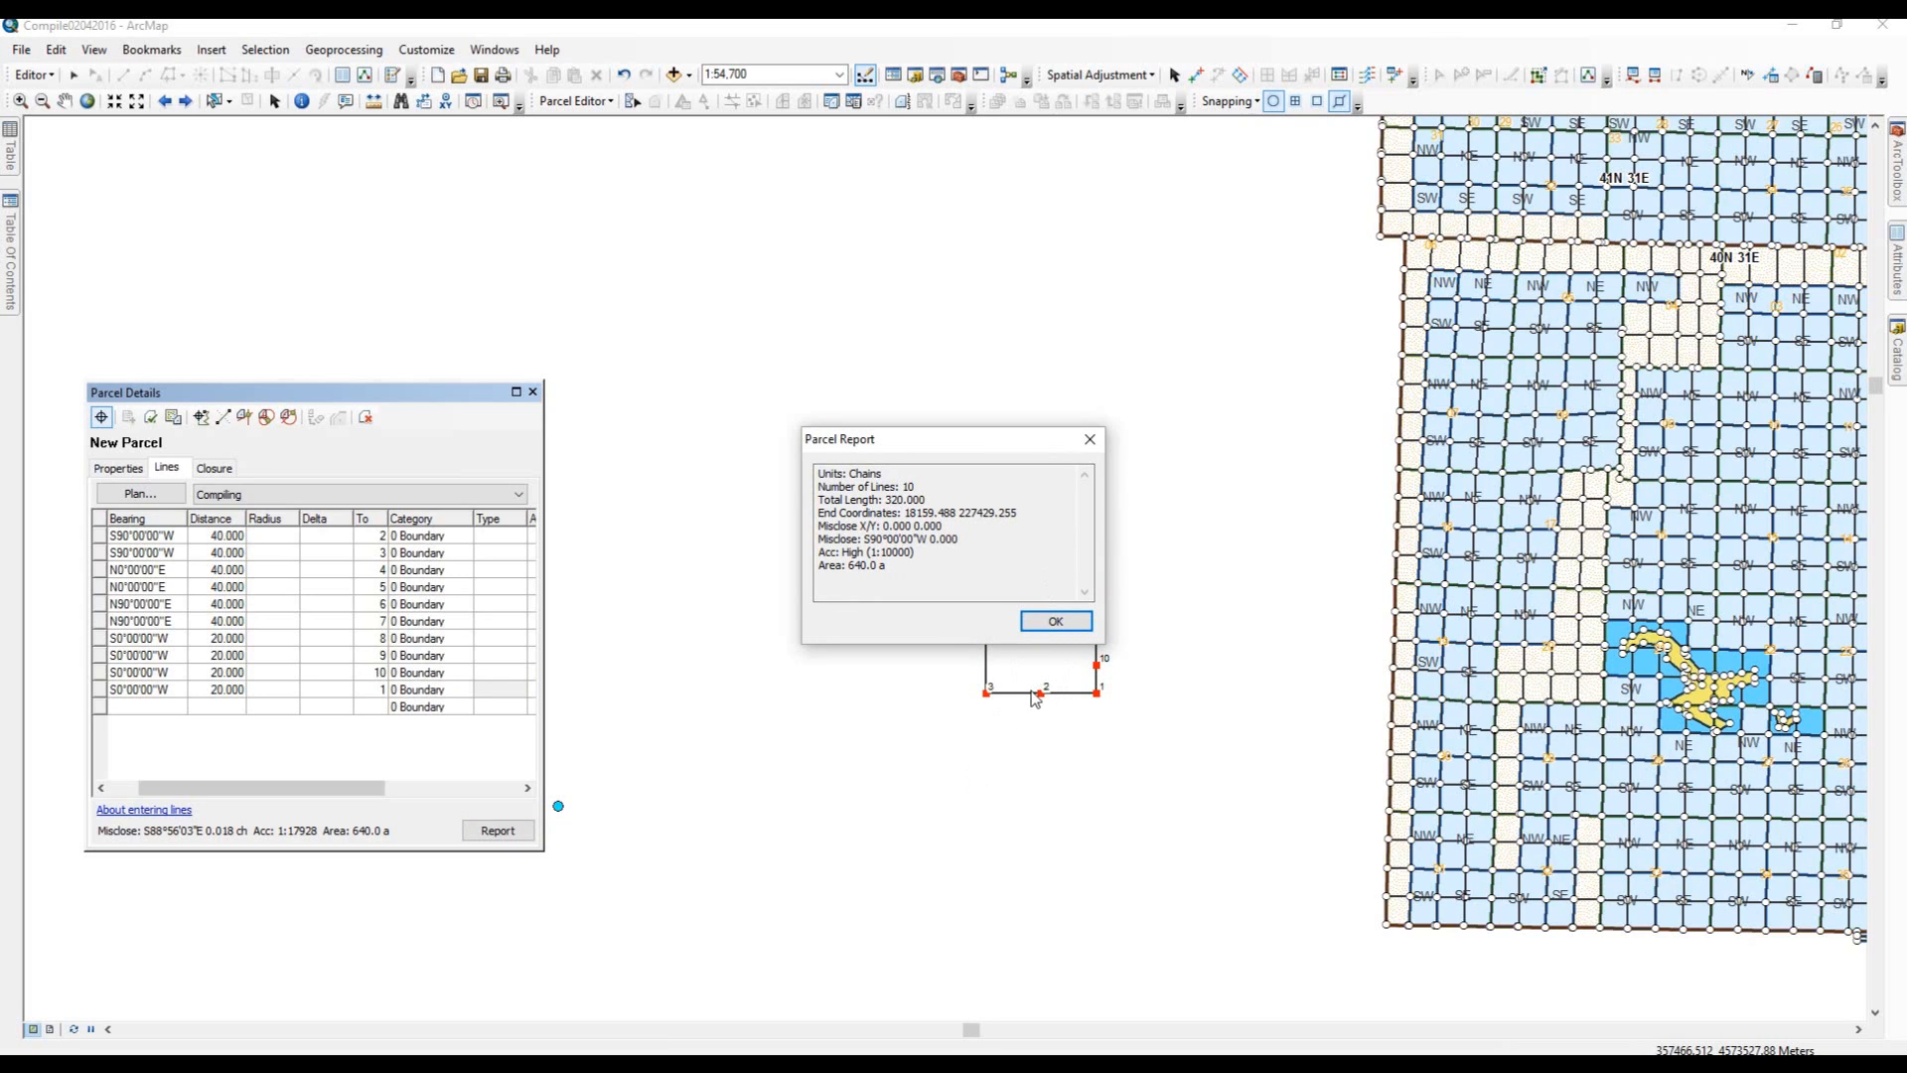
{"action": "left_click", "coordinate": [1054, 621]}
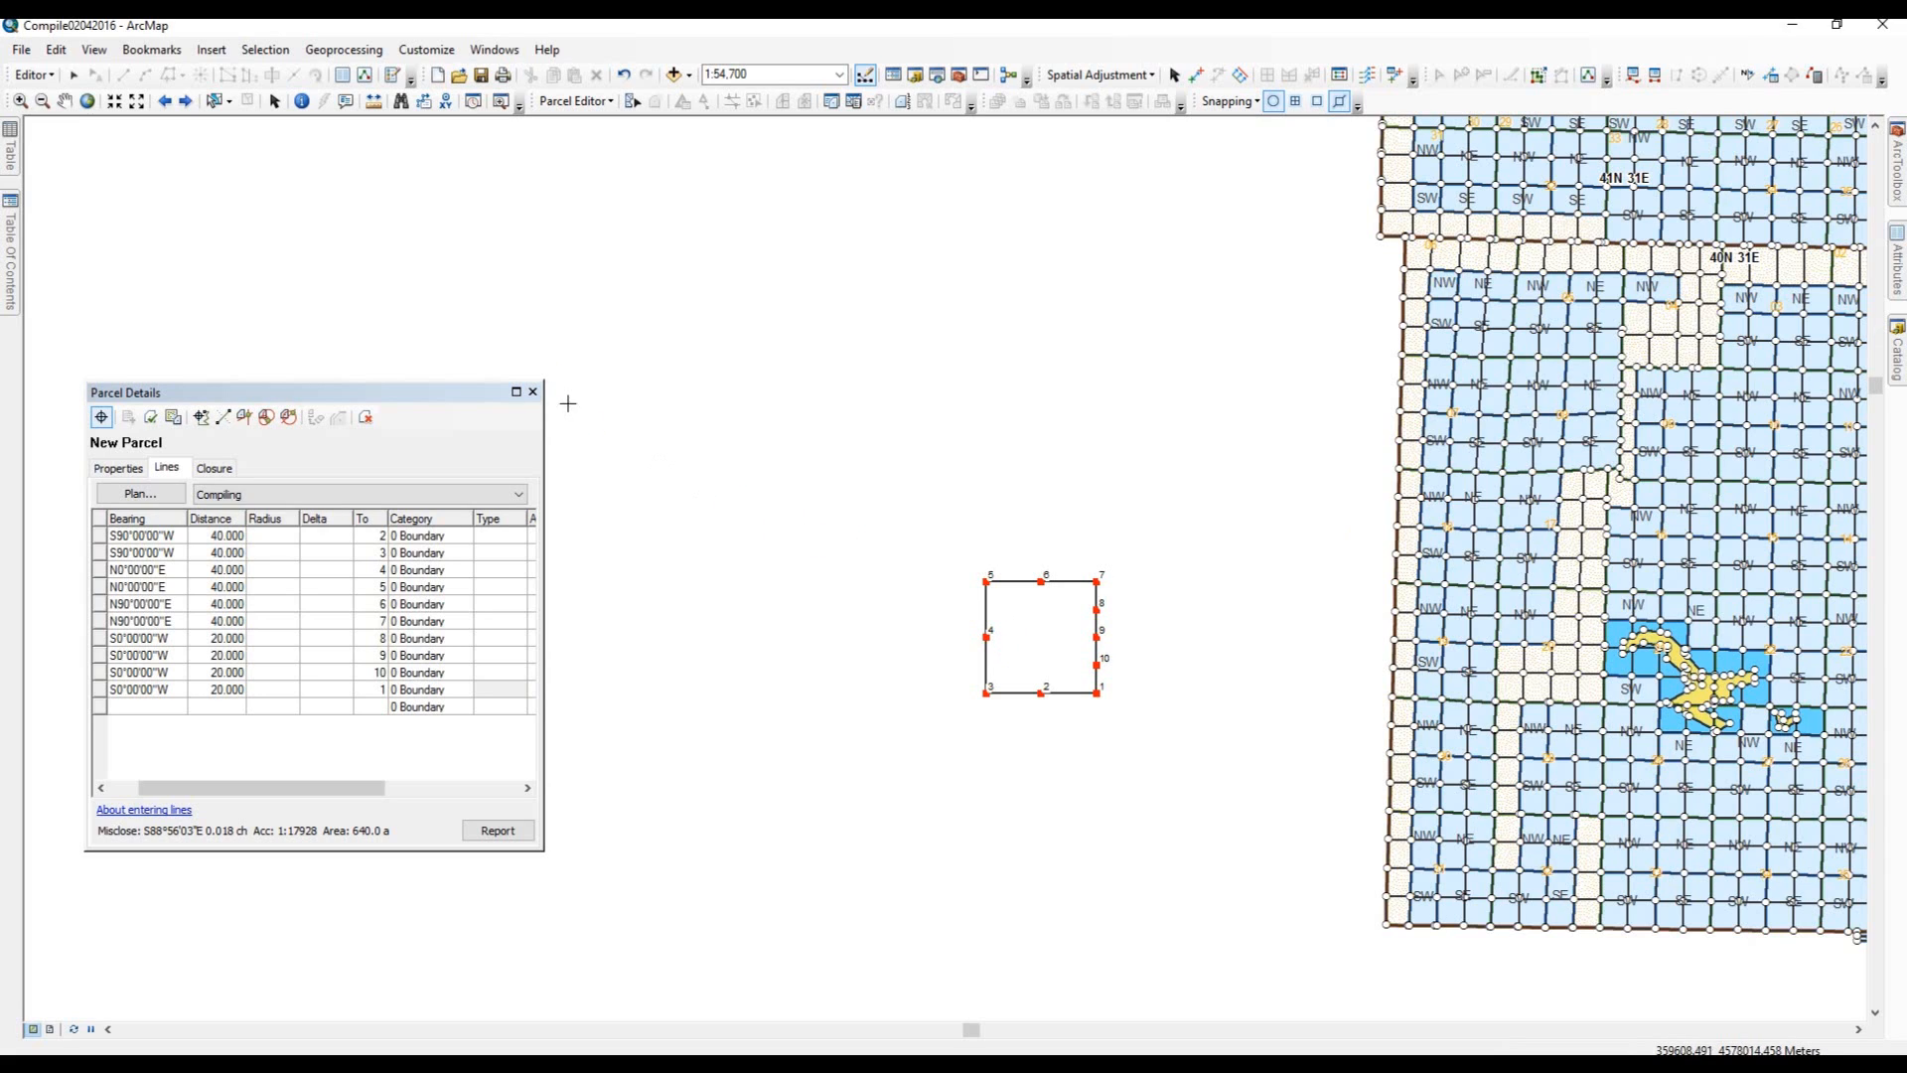
Close the parcel details and discard the new parcel.
{"action": "left_click", "coordinate": [532, 393]}
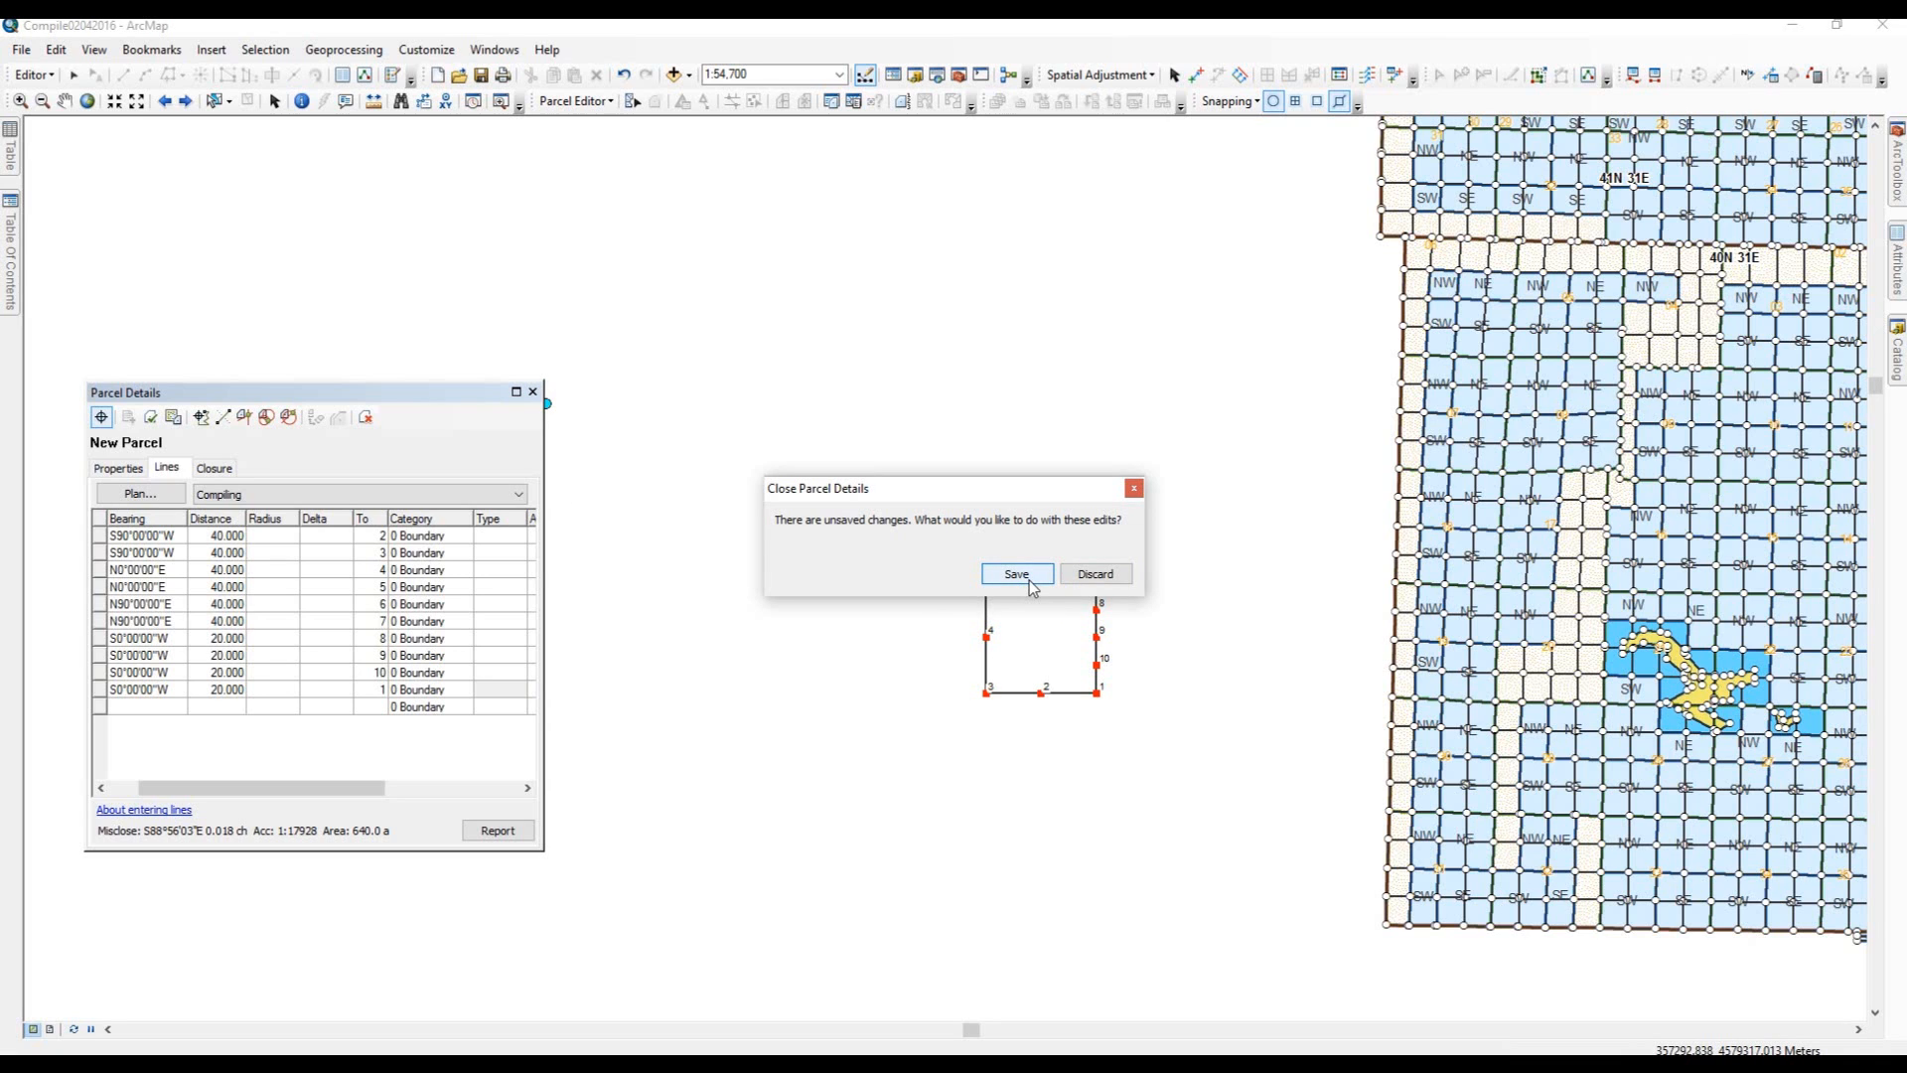
{"action": "left_click", "coordinate": [1095, 576]}
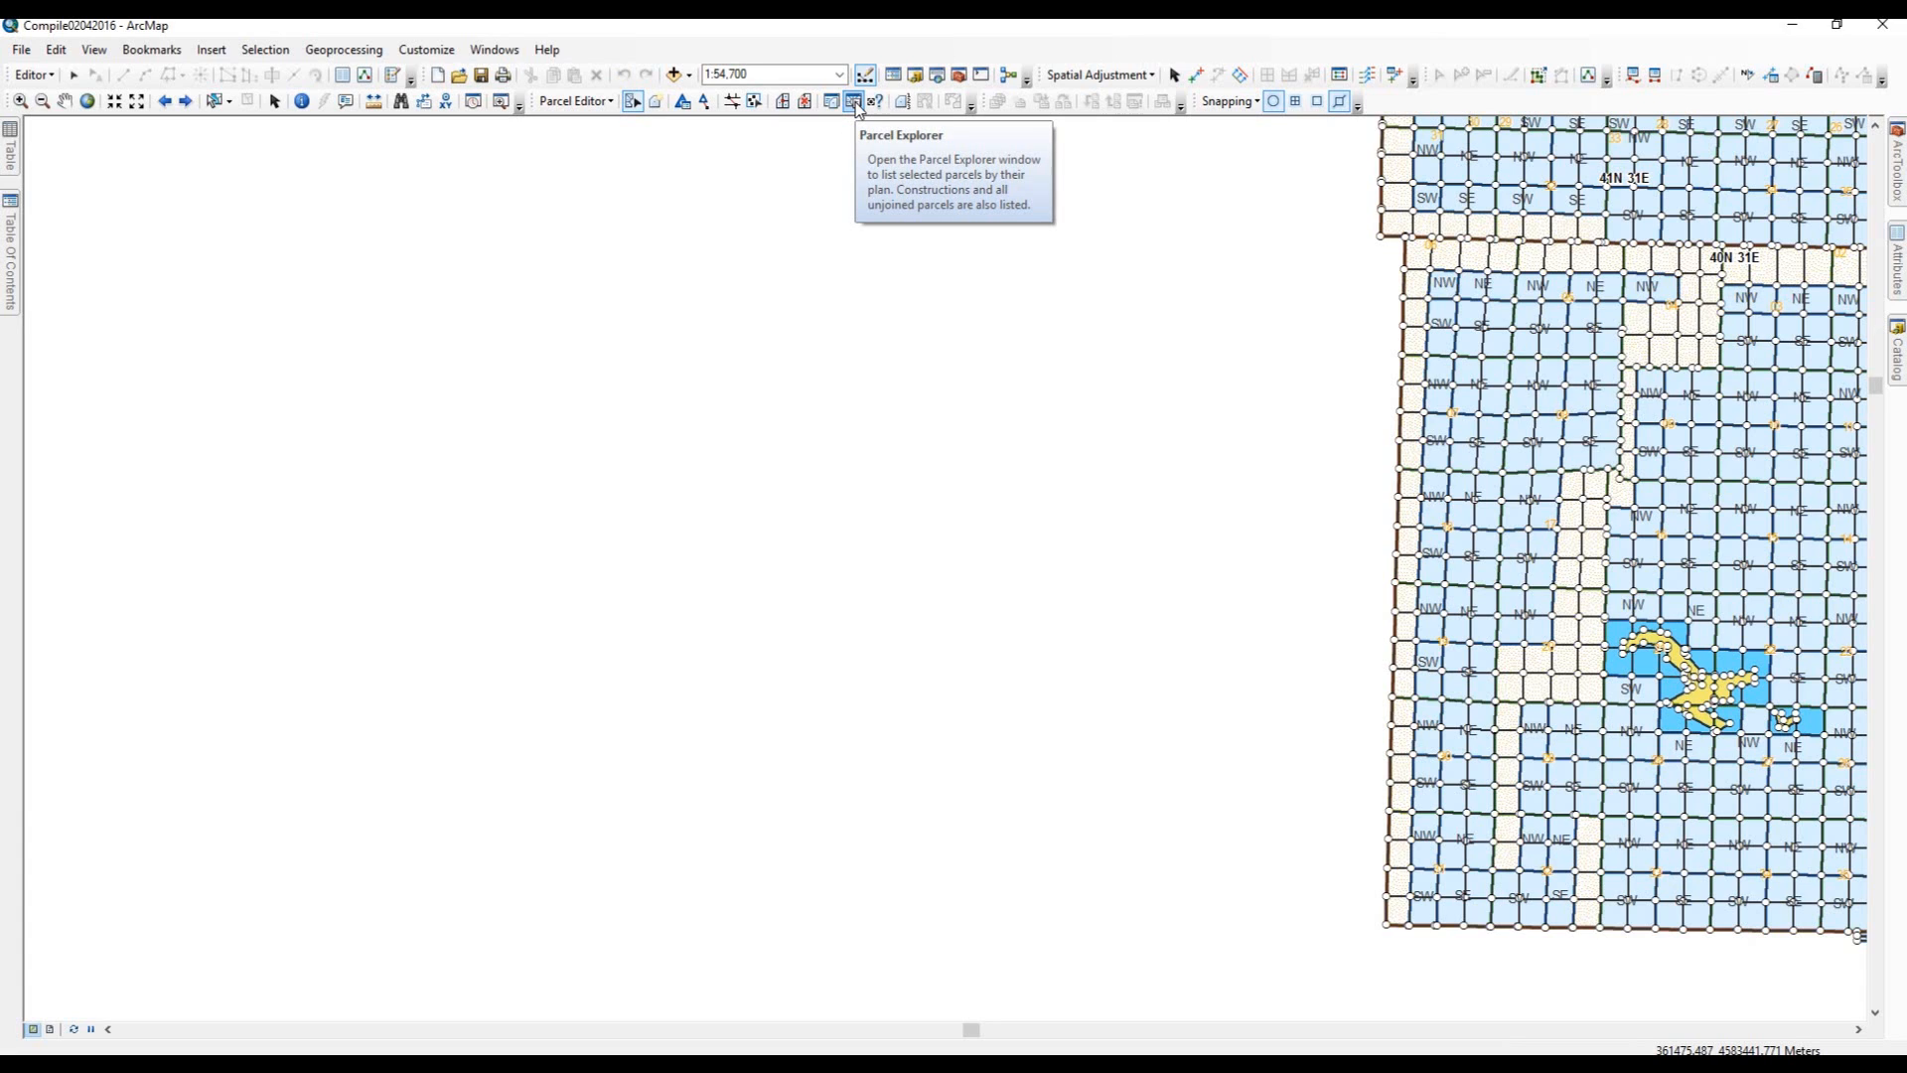
Open the Parcel Explorer and open parcel 40N 30E from the Compile trial plan for editing.
{"action": "left_click", "coordinate": [857, 105]}
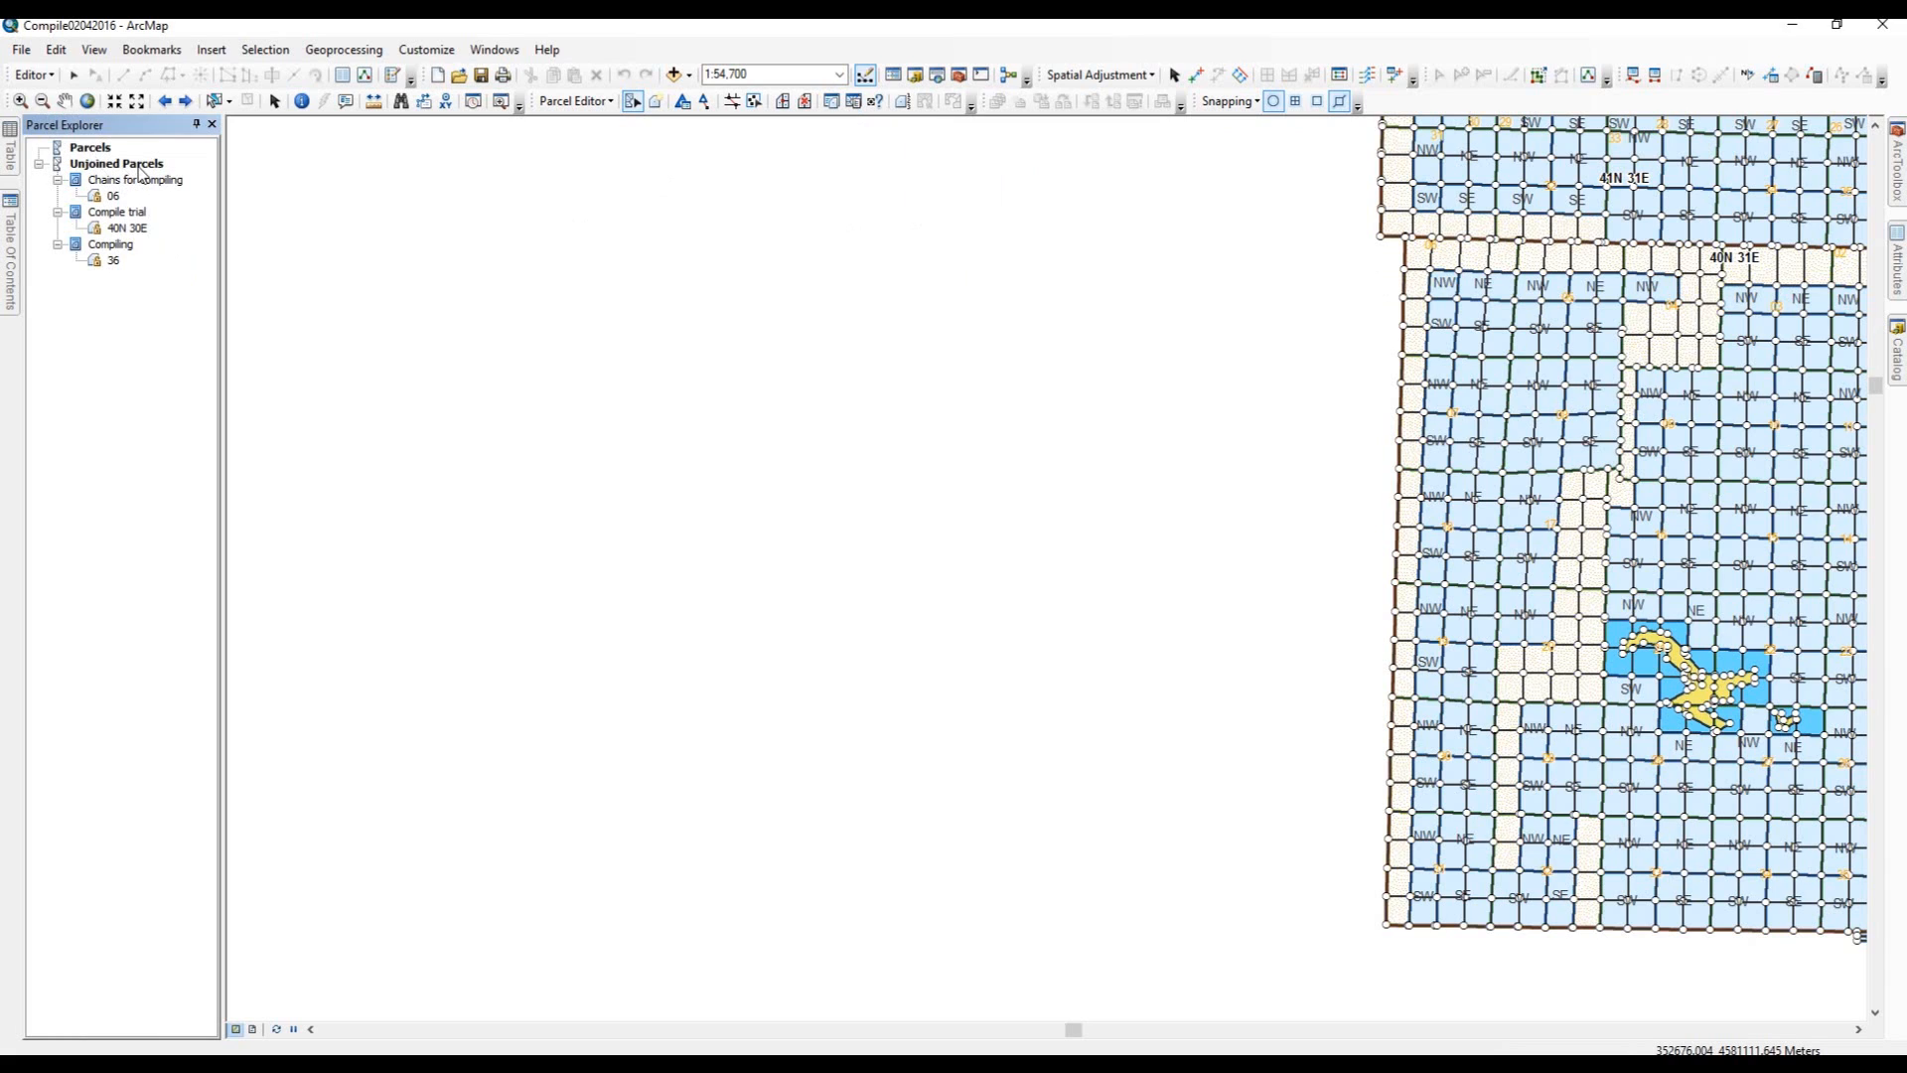
{"action": "double_click", "coordinate": [117, 235]}
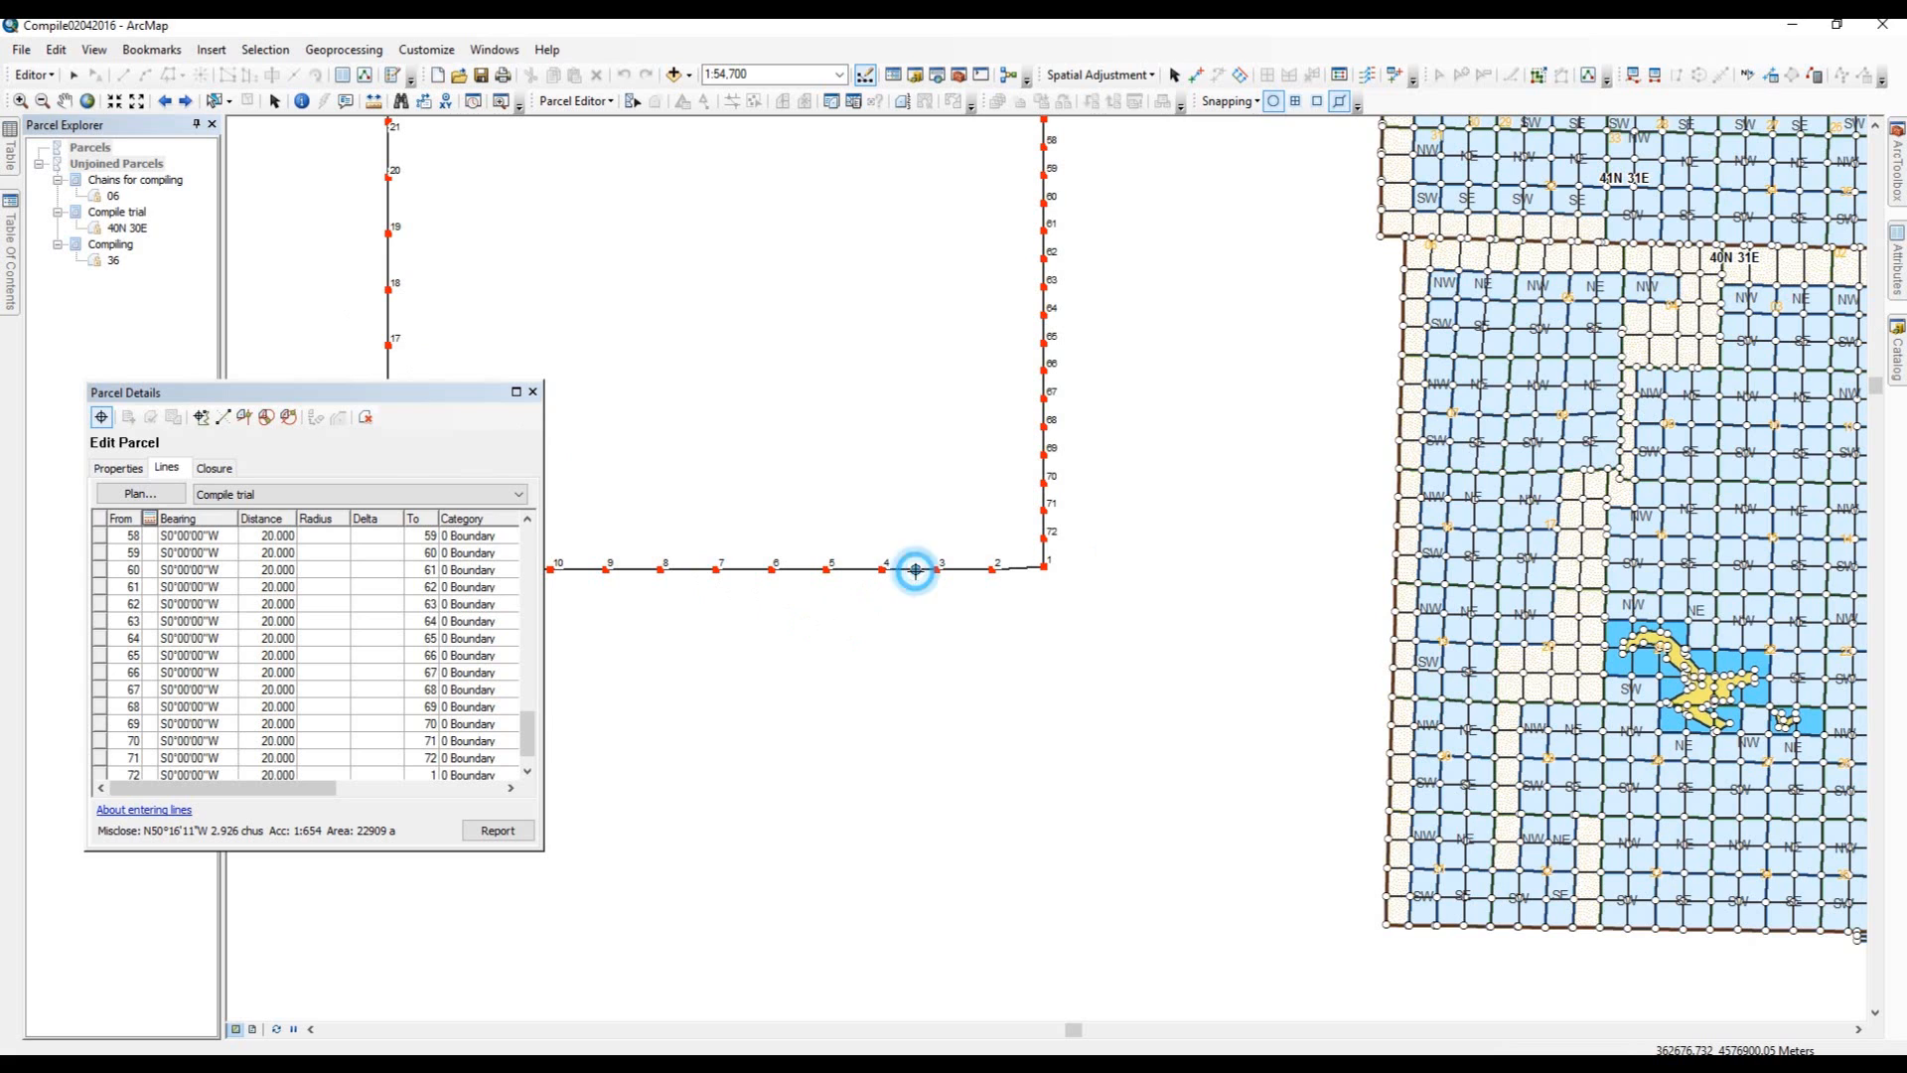
{"action": "left_click_drag", "start_coordinate": [915, 570], "coordinate": [917, 593]}
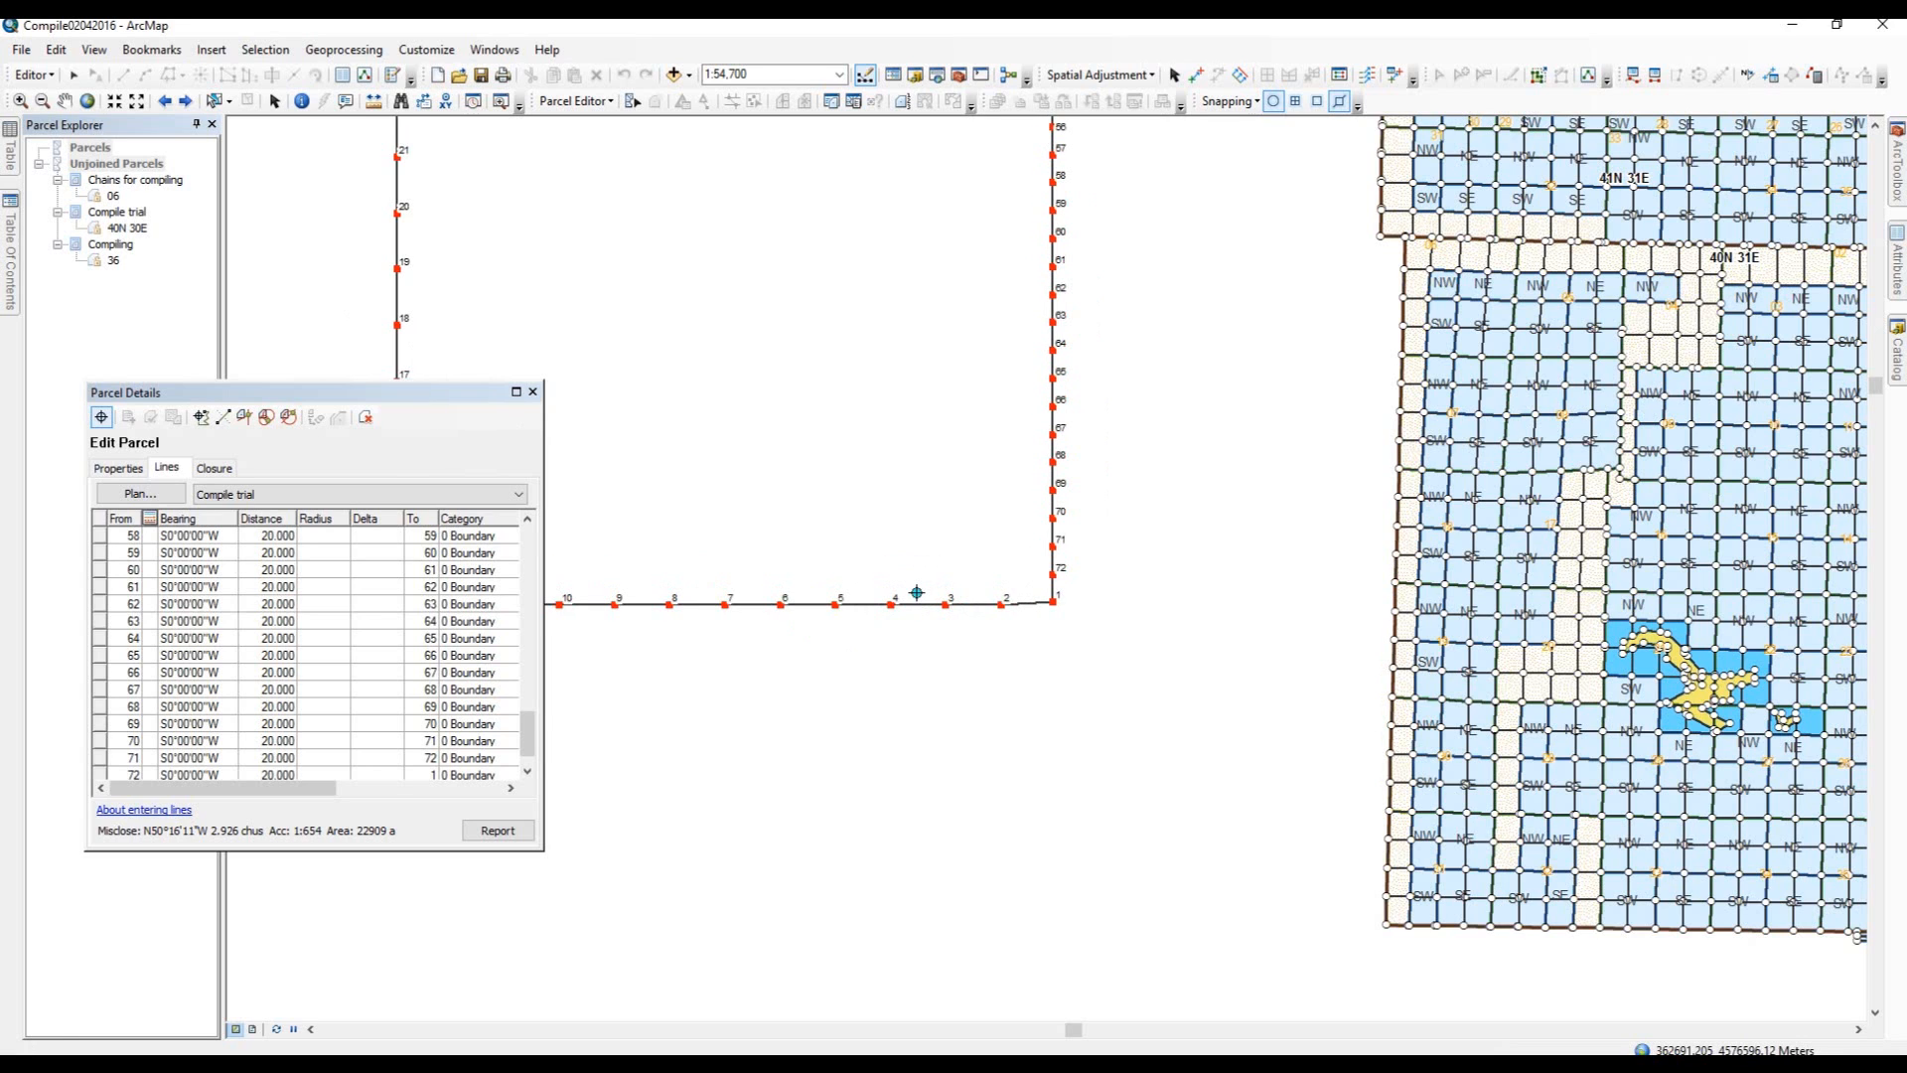
{"action": "left_click_drag", "start_coordinate": [991, 769], "coordinate": [1179, 970]}
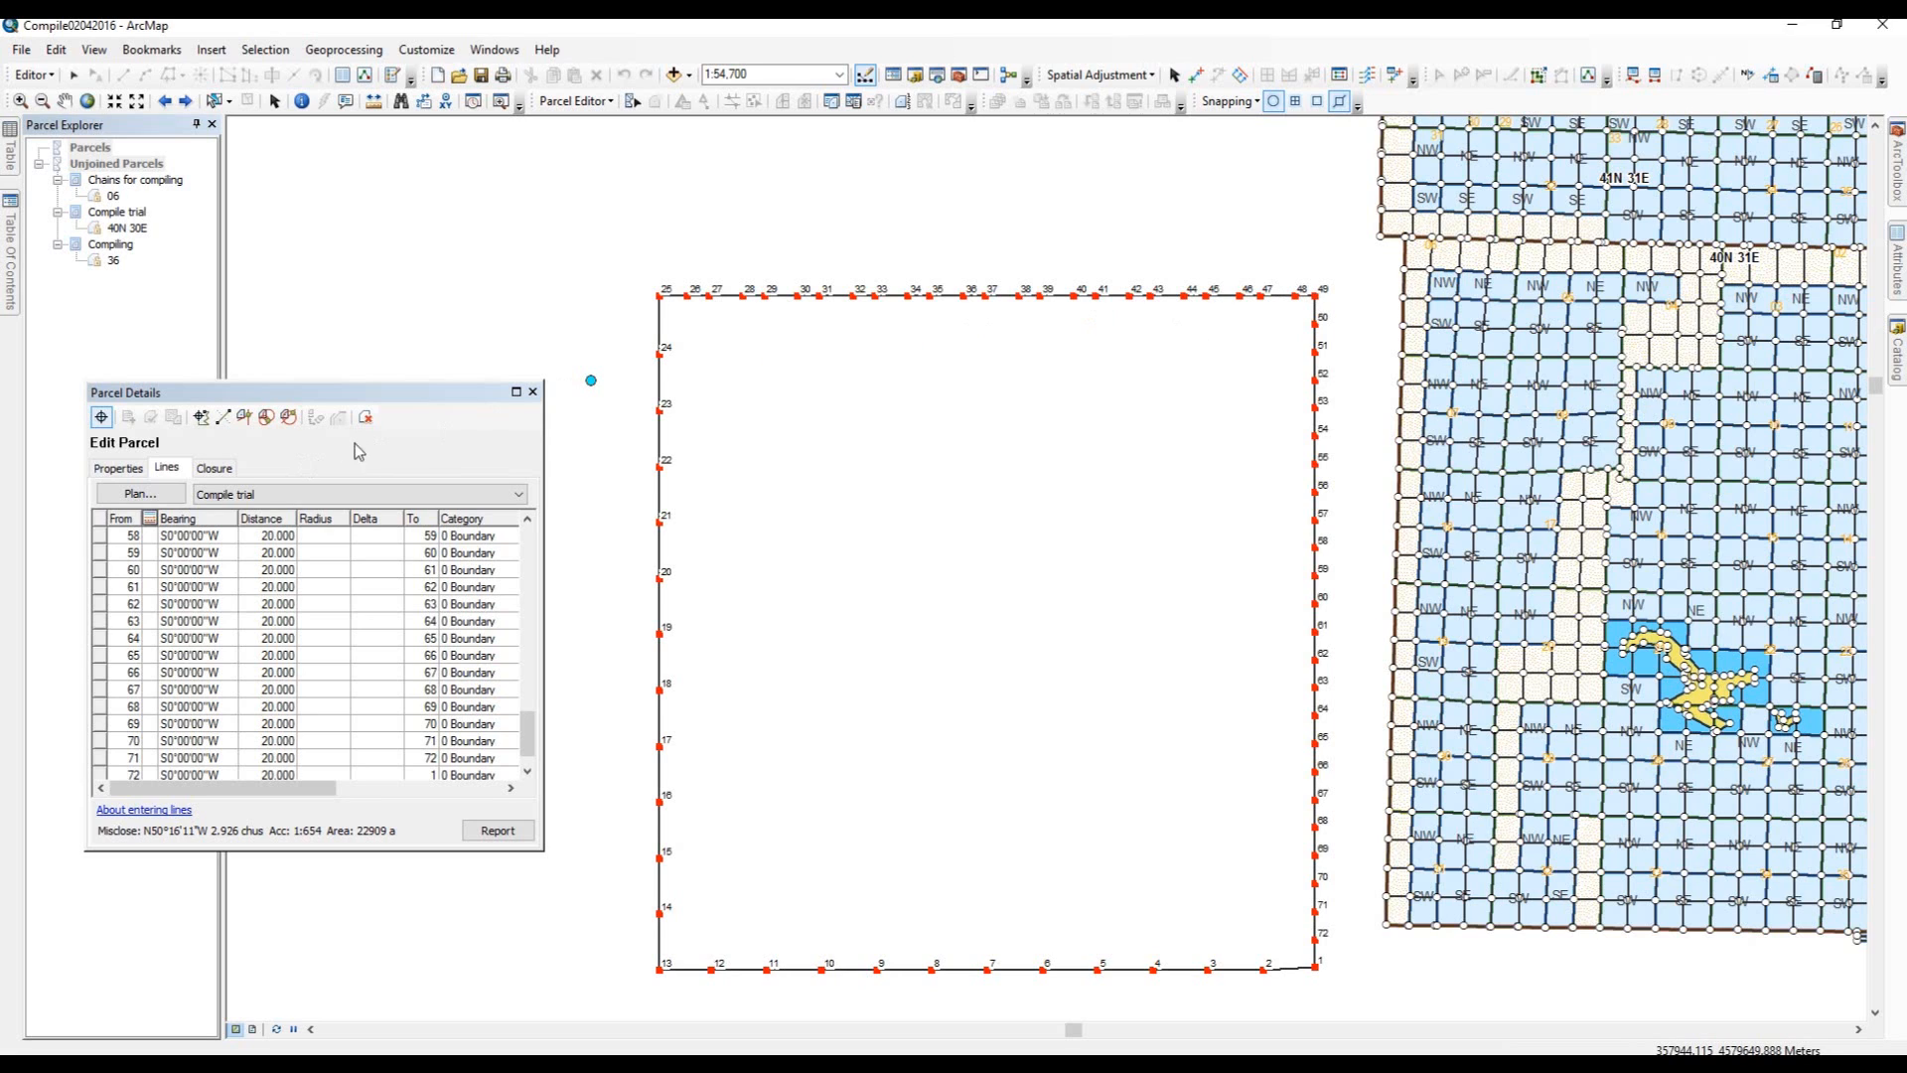
{"action": "left_click", "coordinate": [102, 418]}
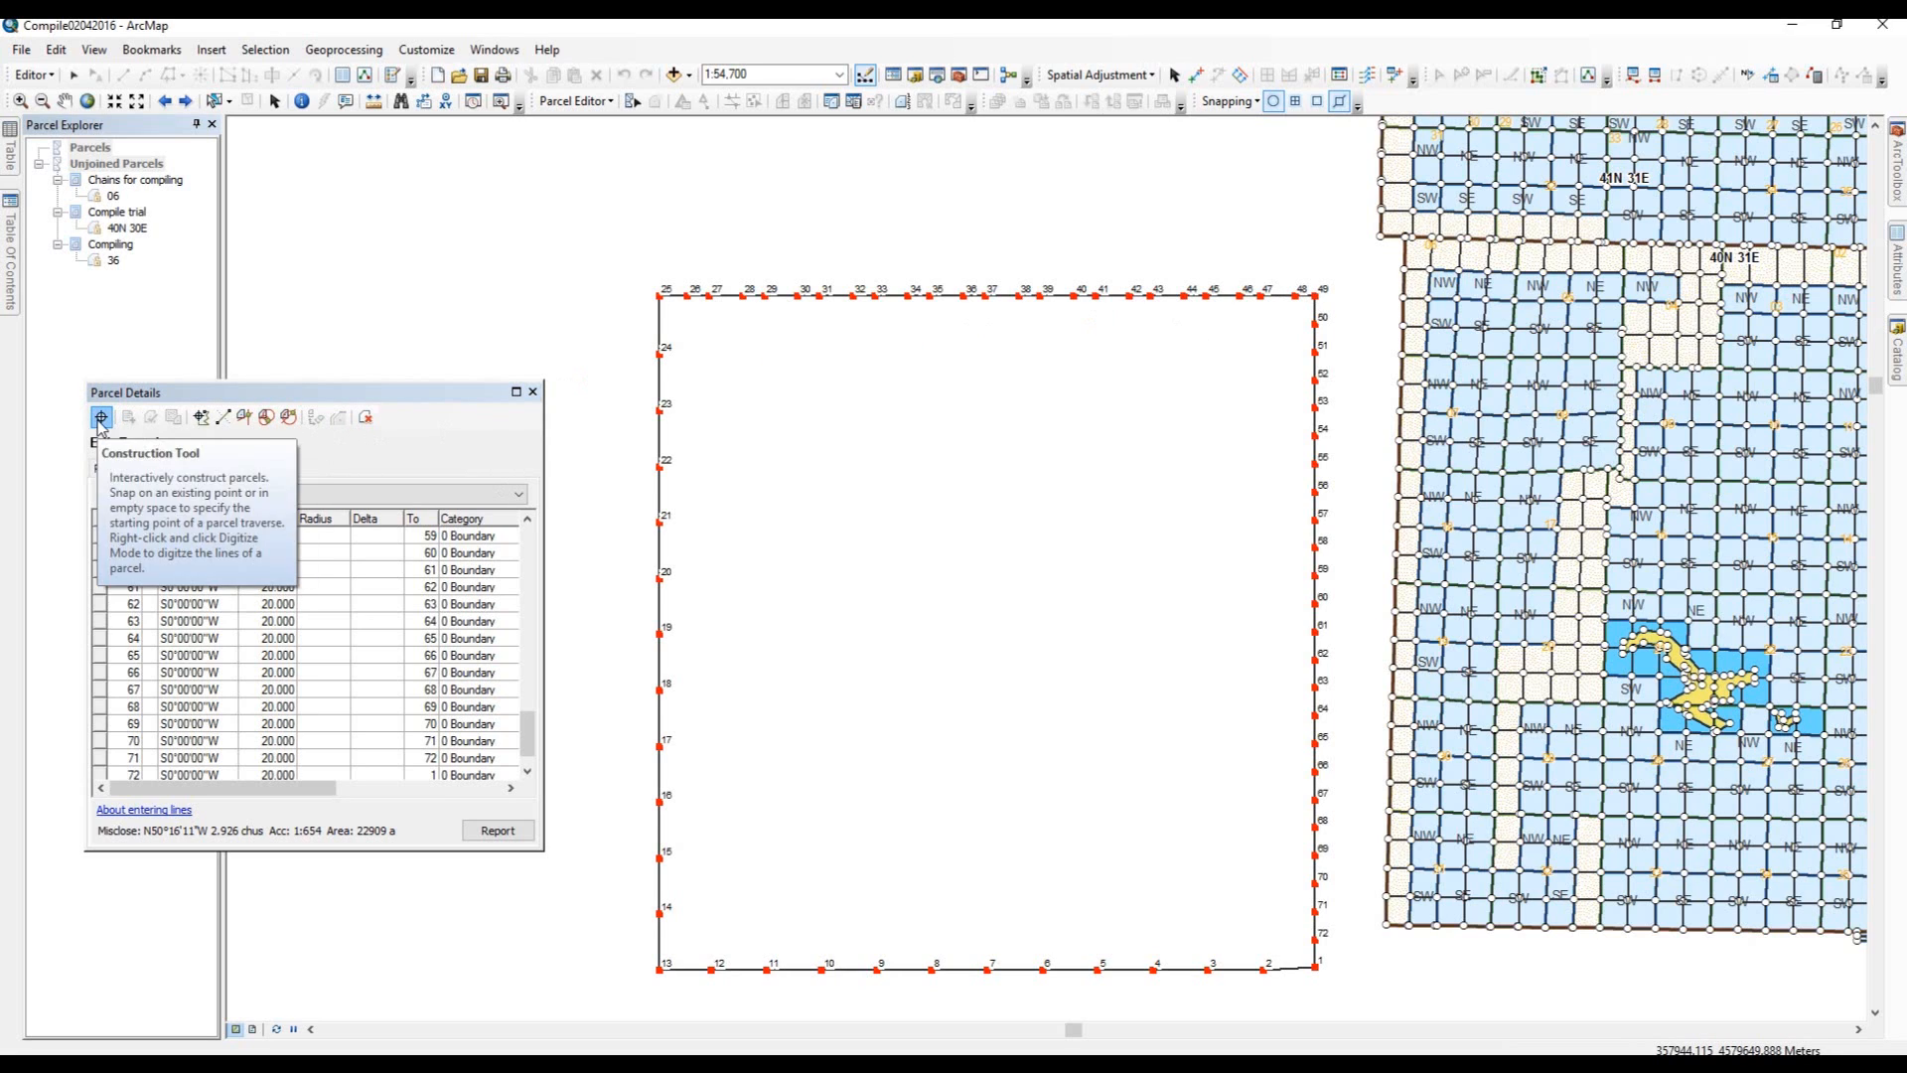
{"action": "left_click", "coordinate": [100, 425]}
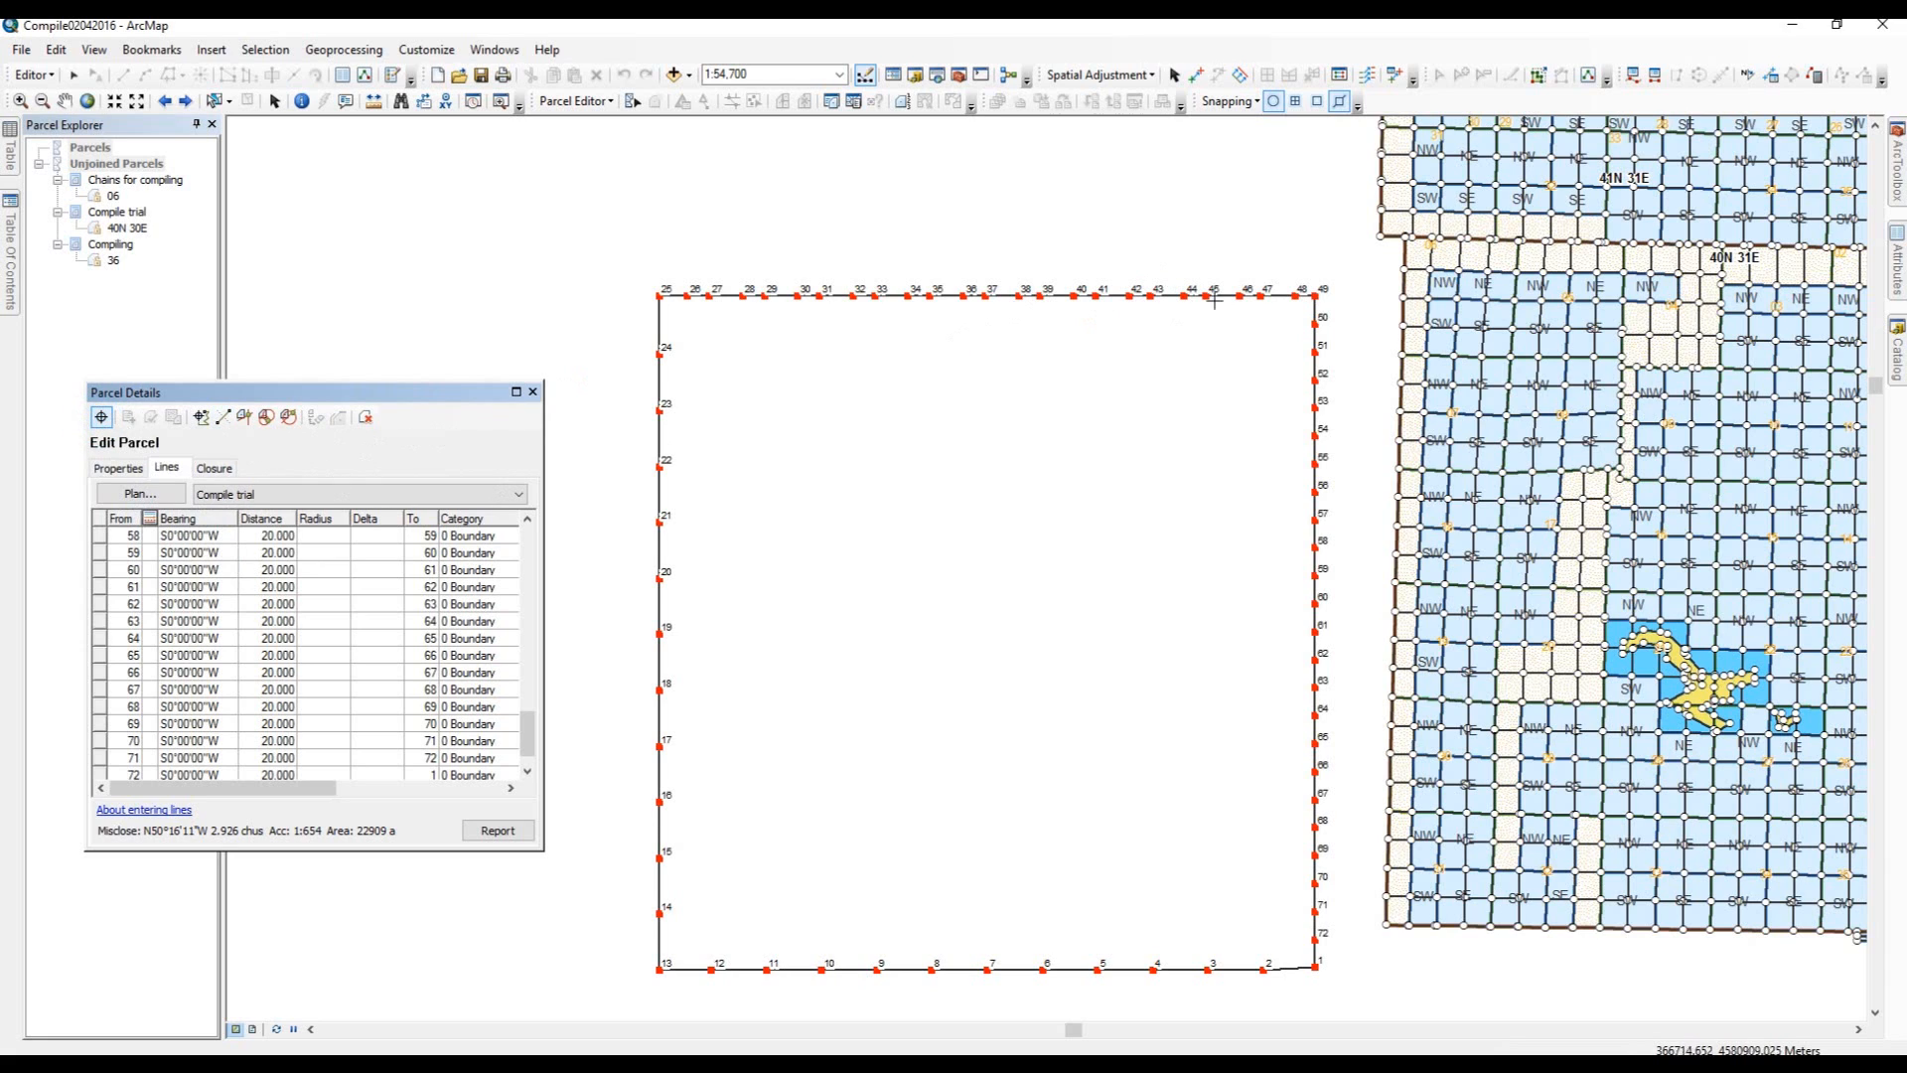
{"action": "left_click", "coordinate": [1293, 297]}
{"action": "left_click", "coordinate": [1291, 299]}
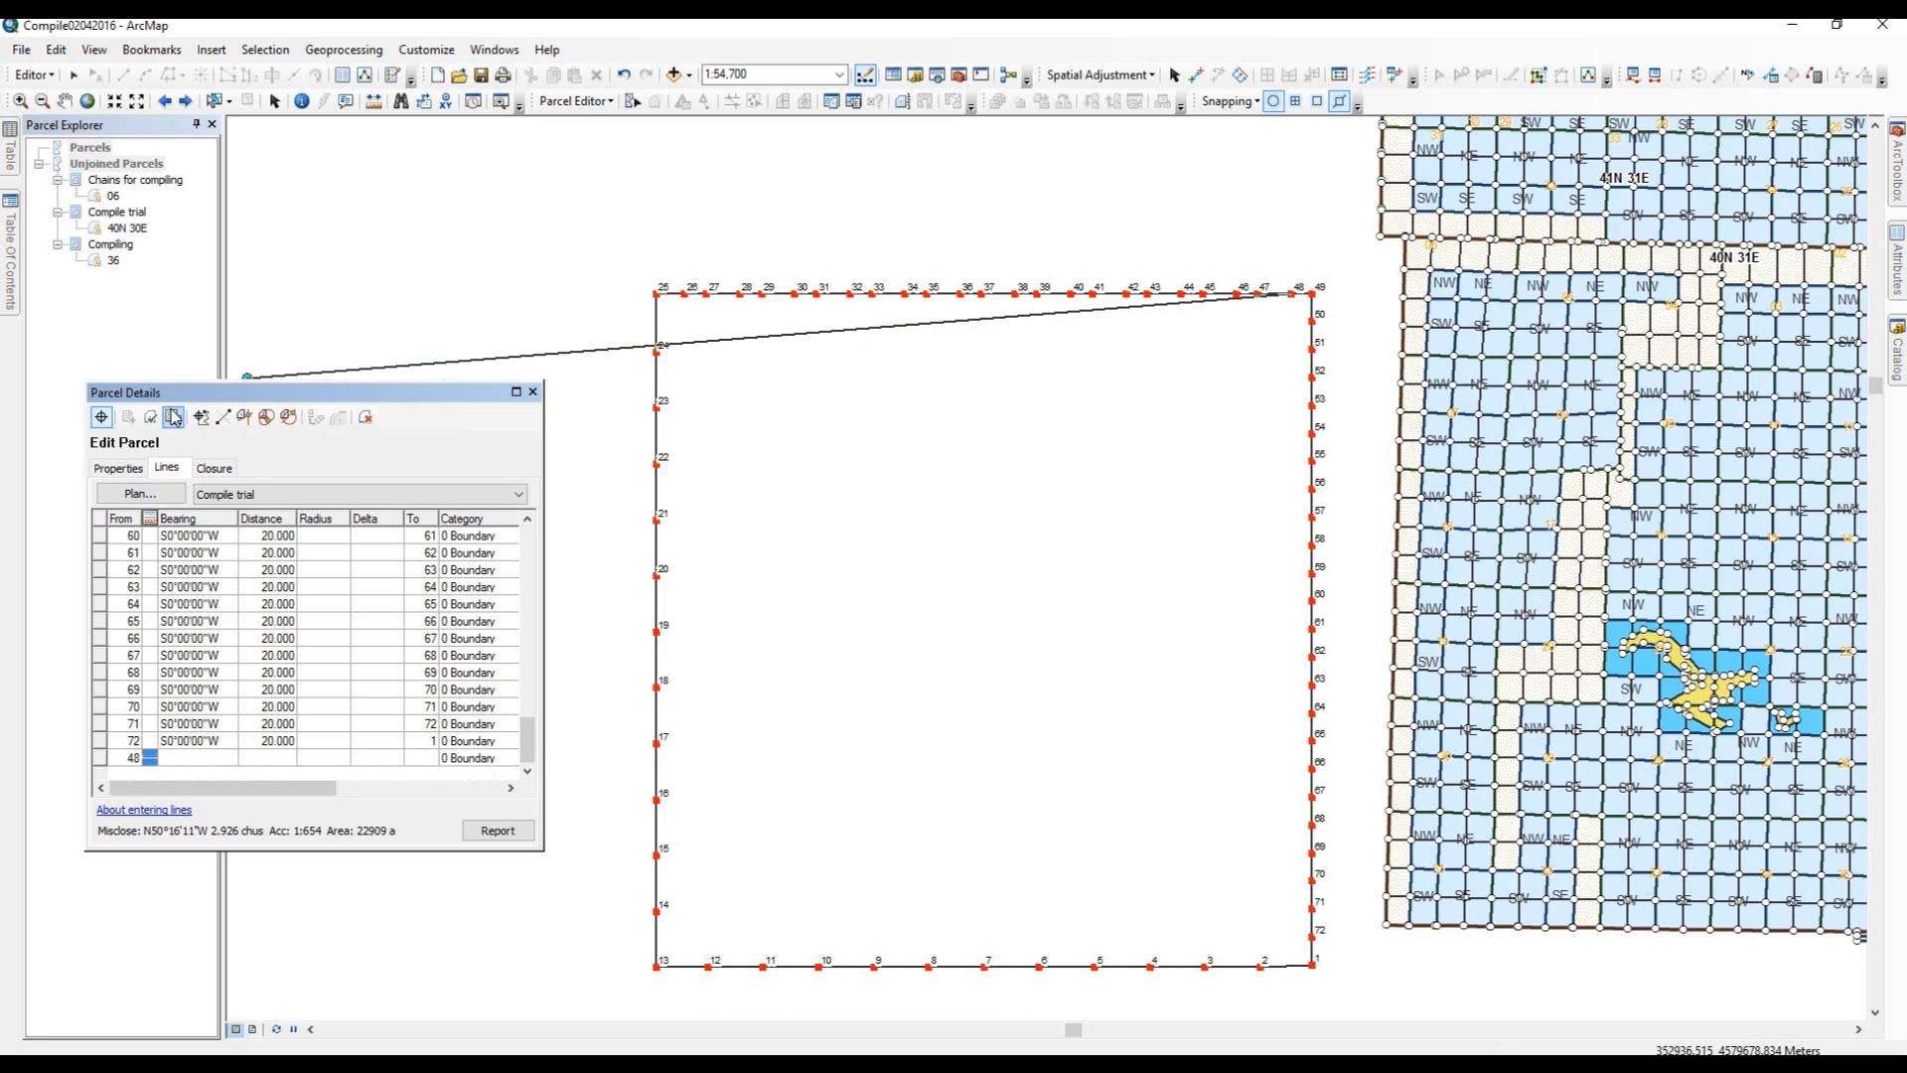
Open the Join Parcel dialog for parcel 40N 30E with fabric points held fixed and line points moved to lines.
{"action": "left_click", "coordinate": [175, 417]}
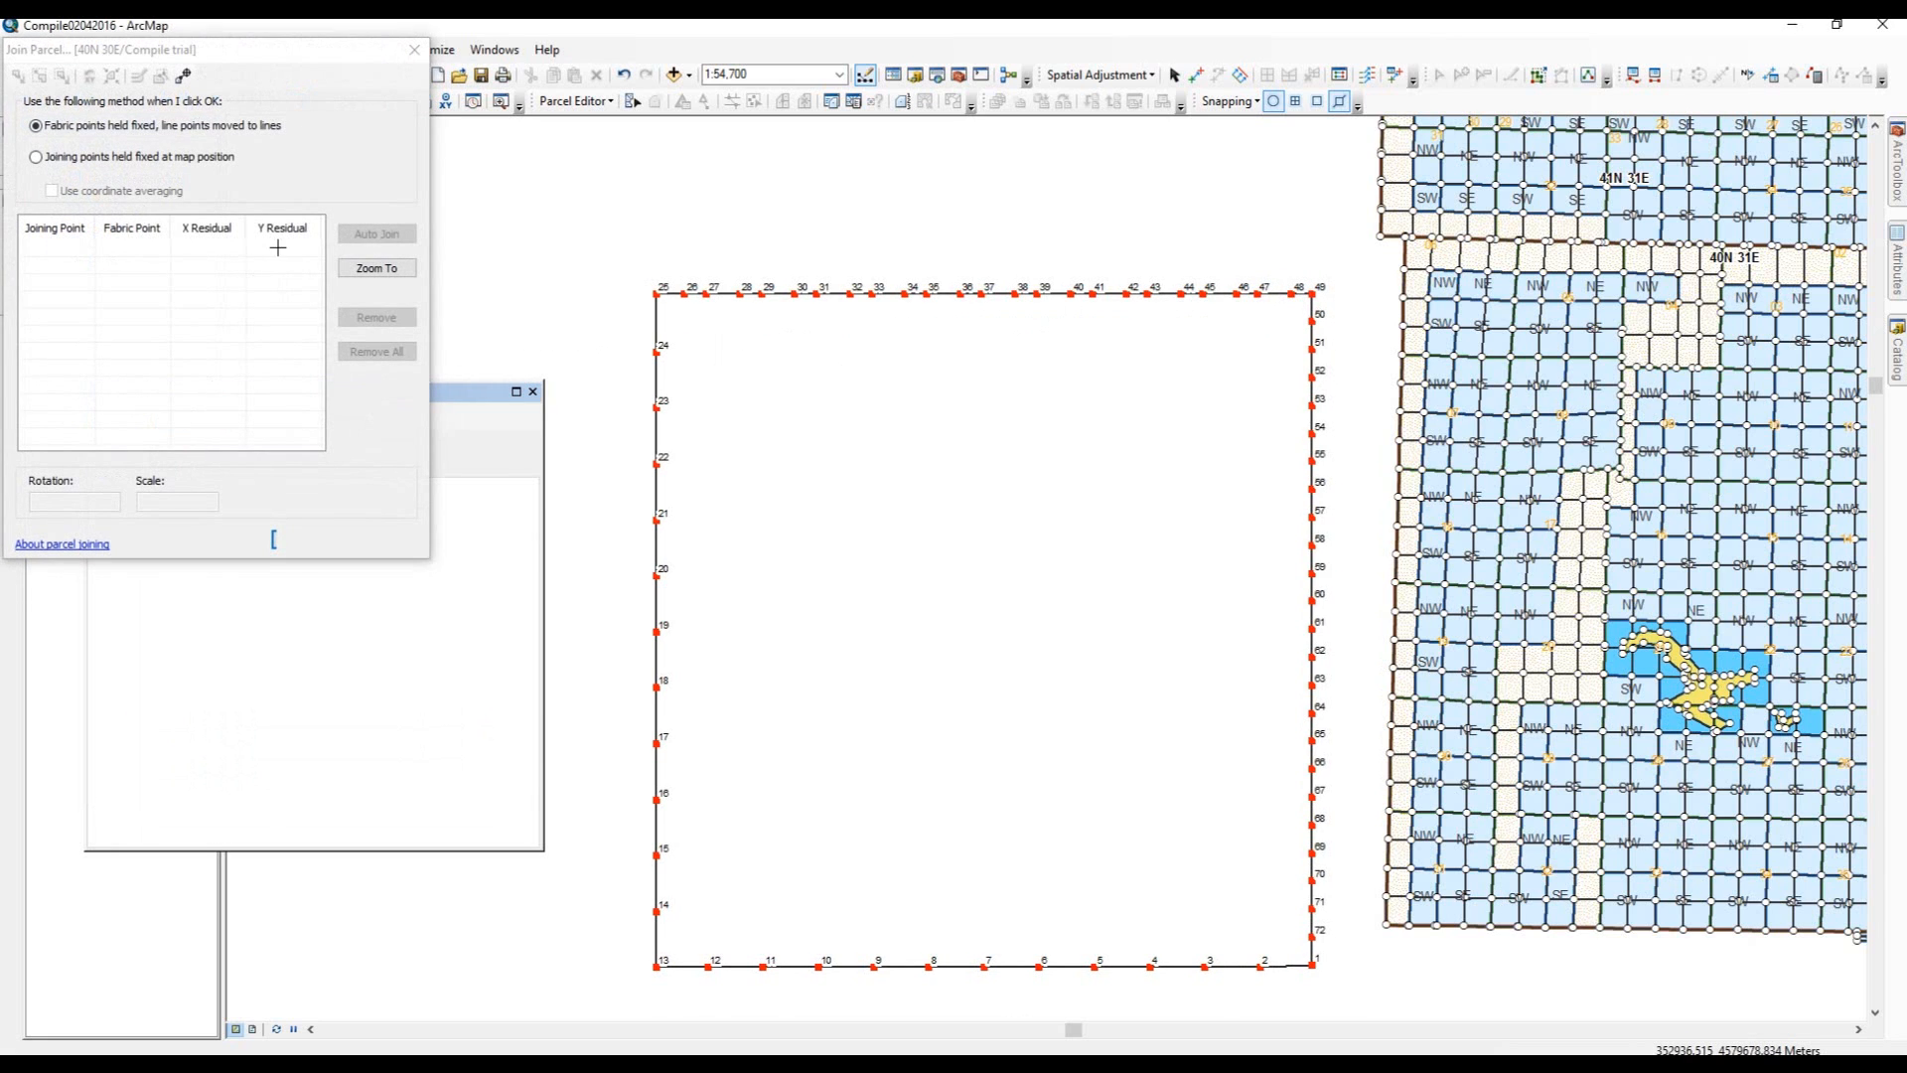
{"action": "left_click_drag", "start_coordinate": [354, 44], "coordinate": [962, 369]}
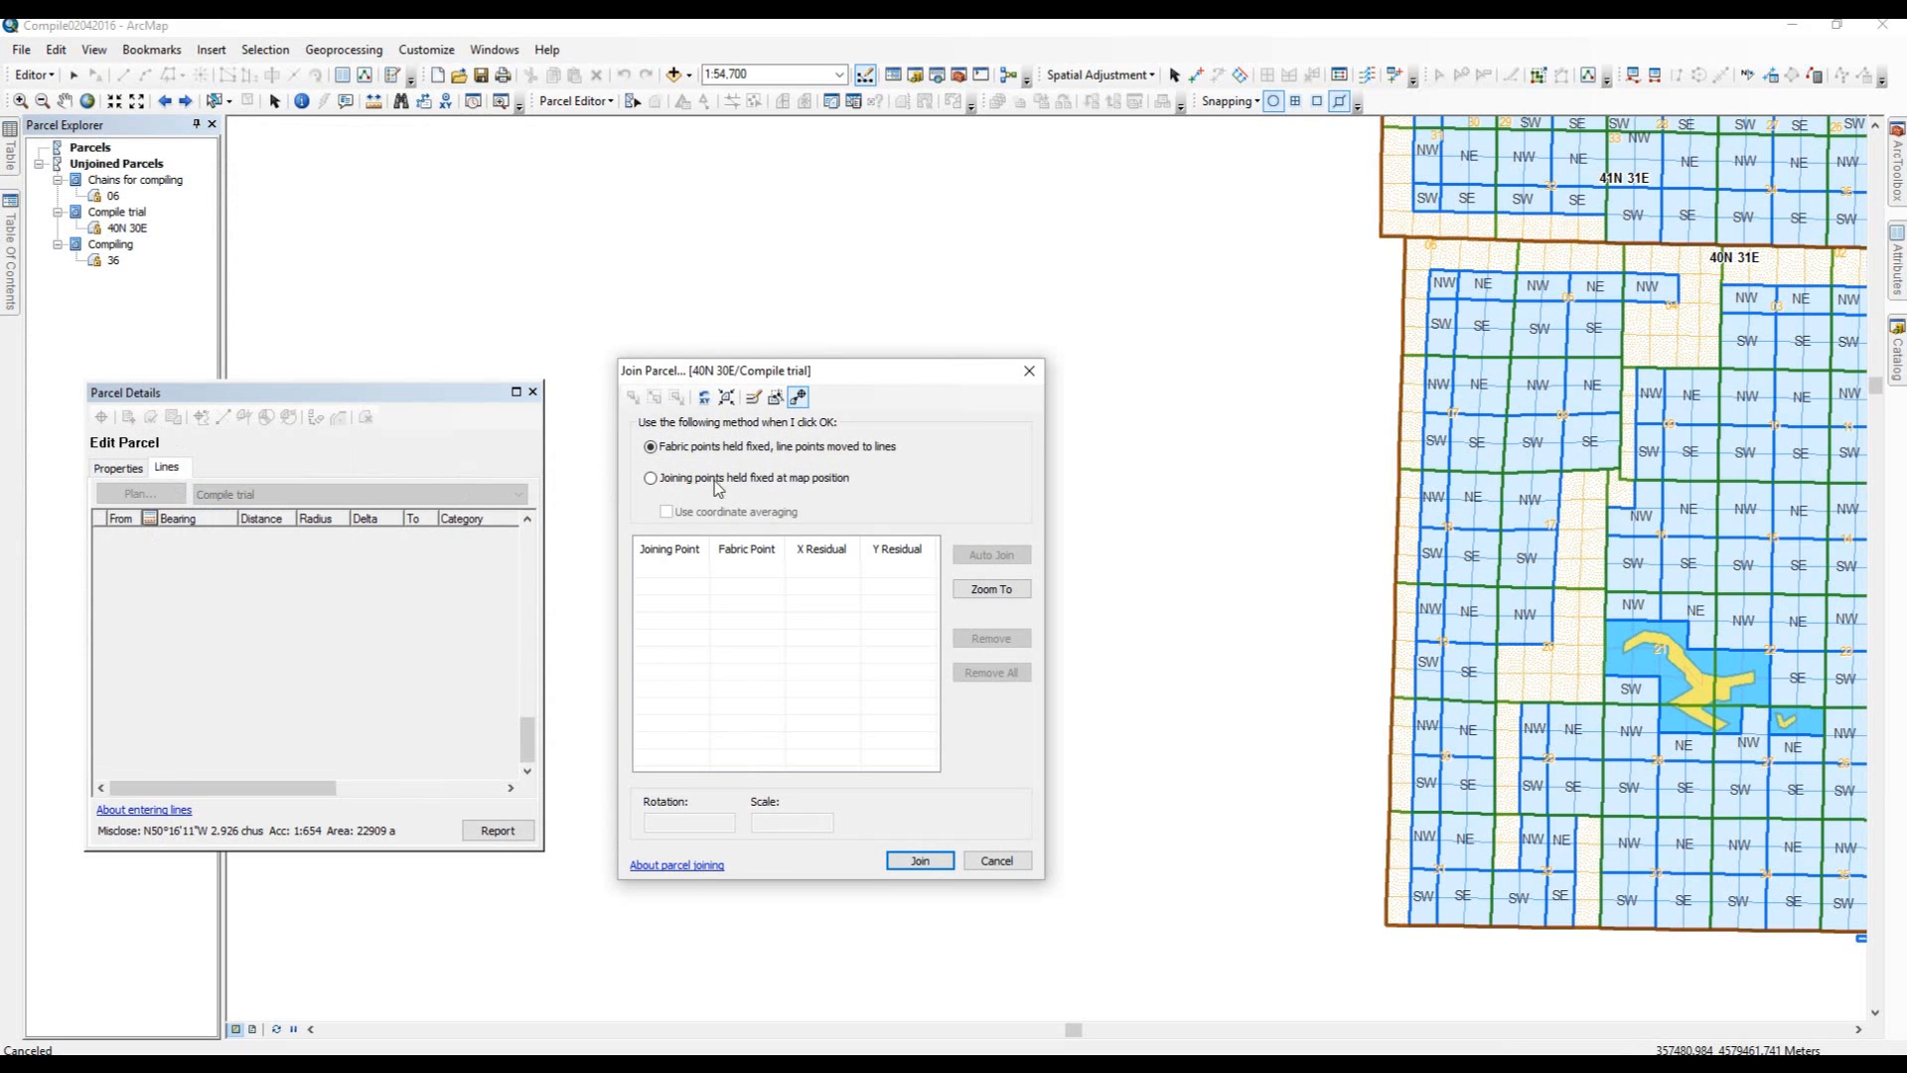
{"action": "left_click_drag", "start_coordinate": [953, 372], "coordinate": [404, 103]}
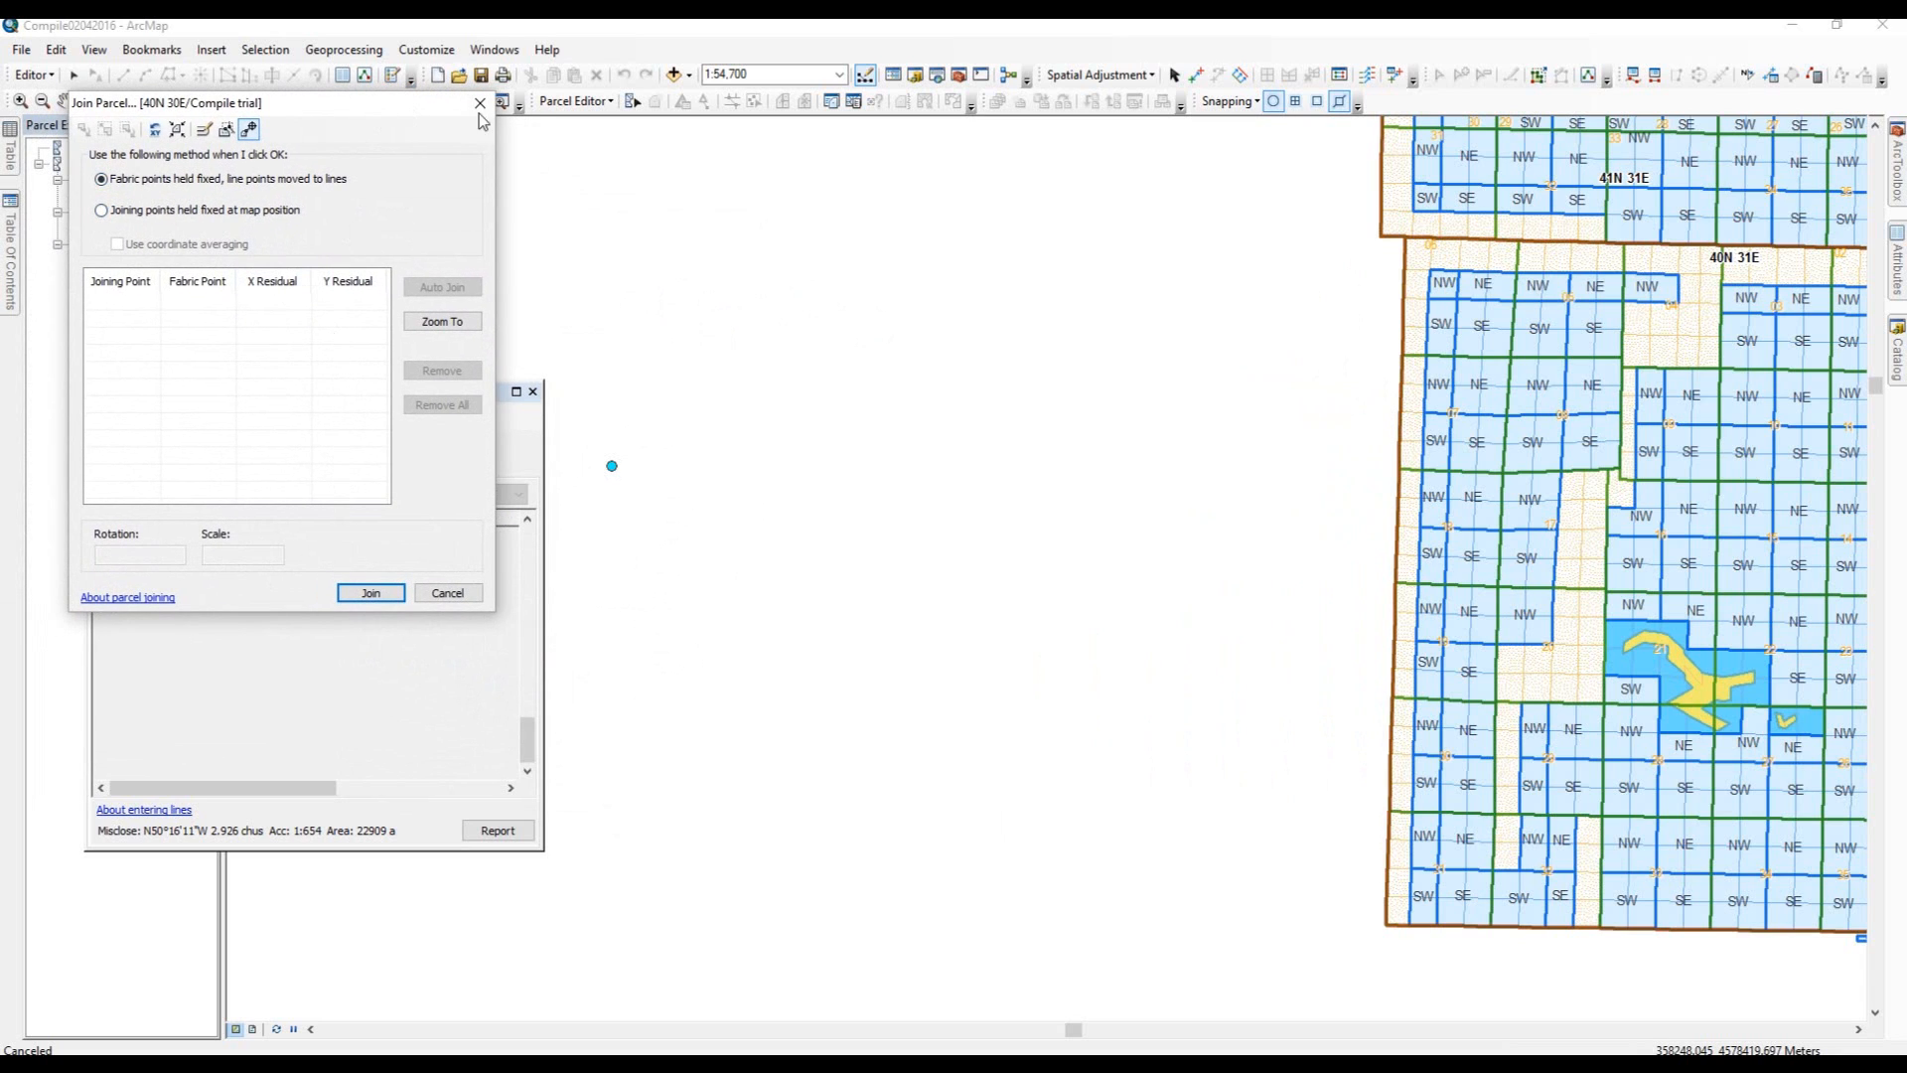
{"action": "left_click", "coordinate": [849, 548]}
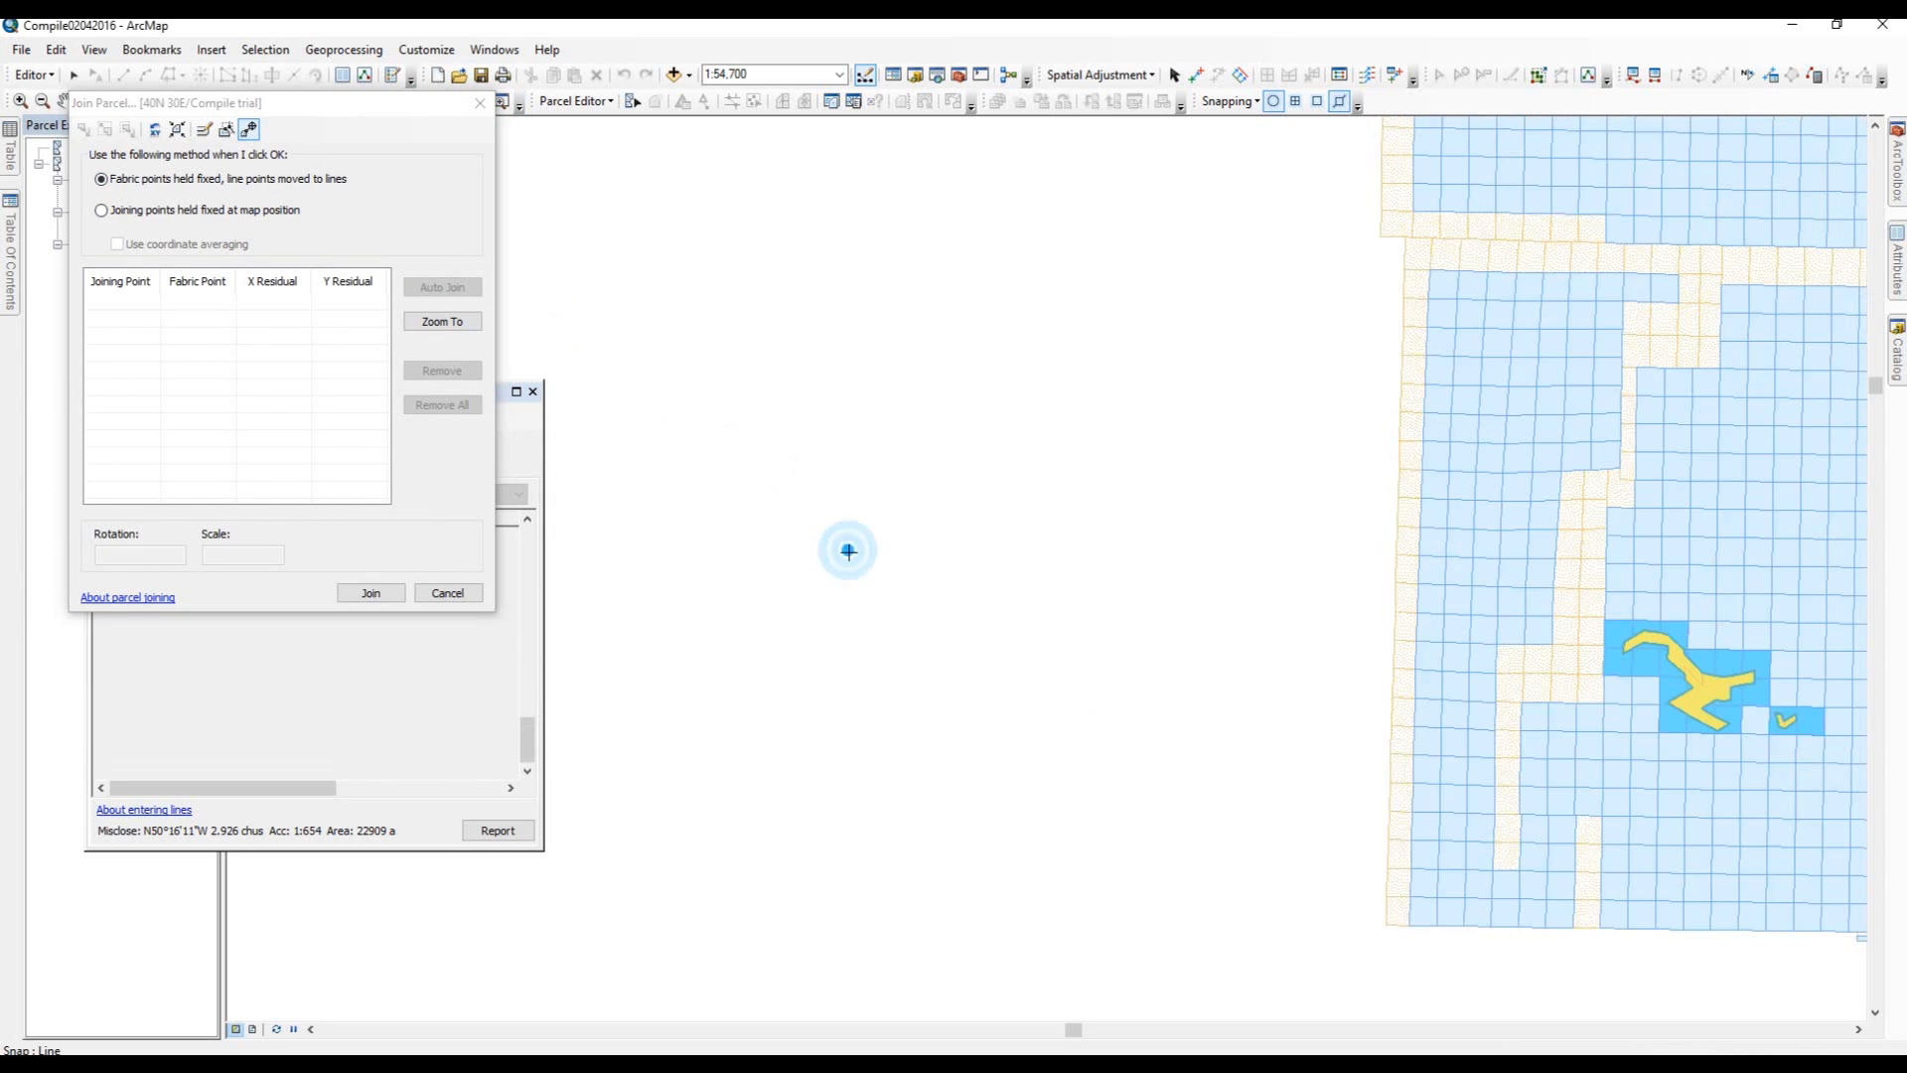
{"action": "left_click_drag", "start_coordinate": [429, 110], "coordinate": [475, 151]}
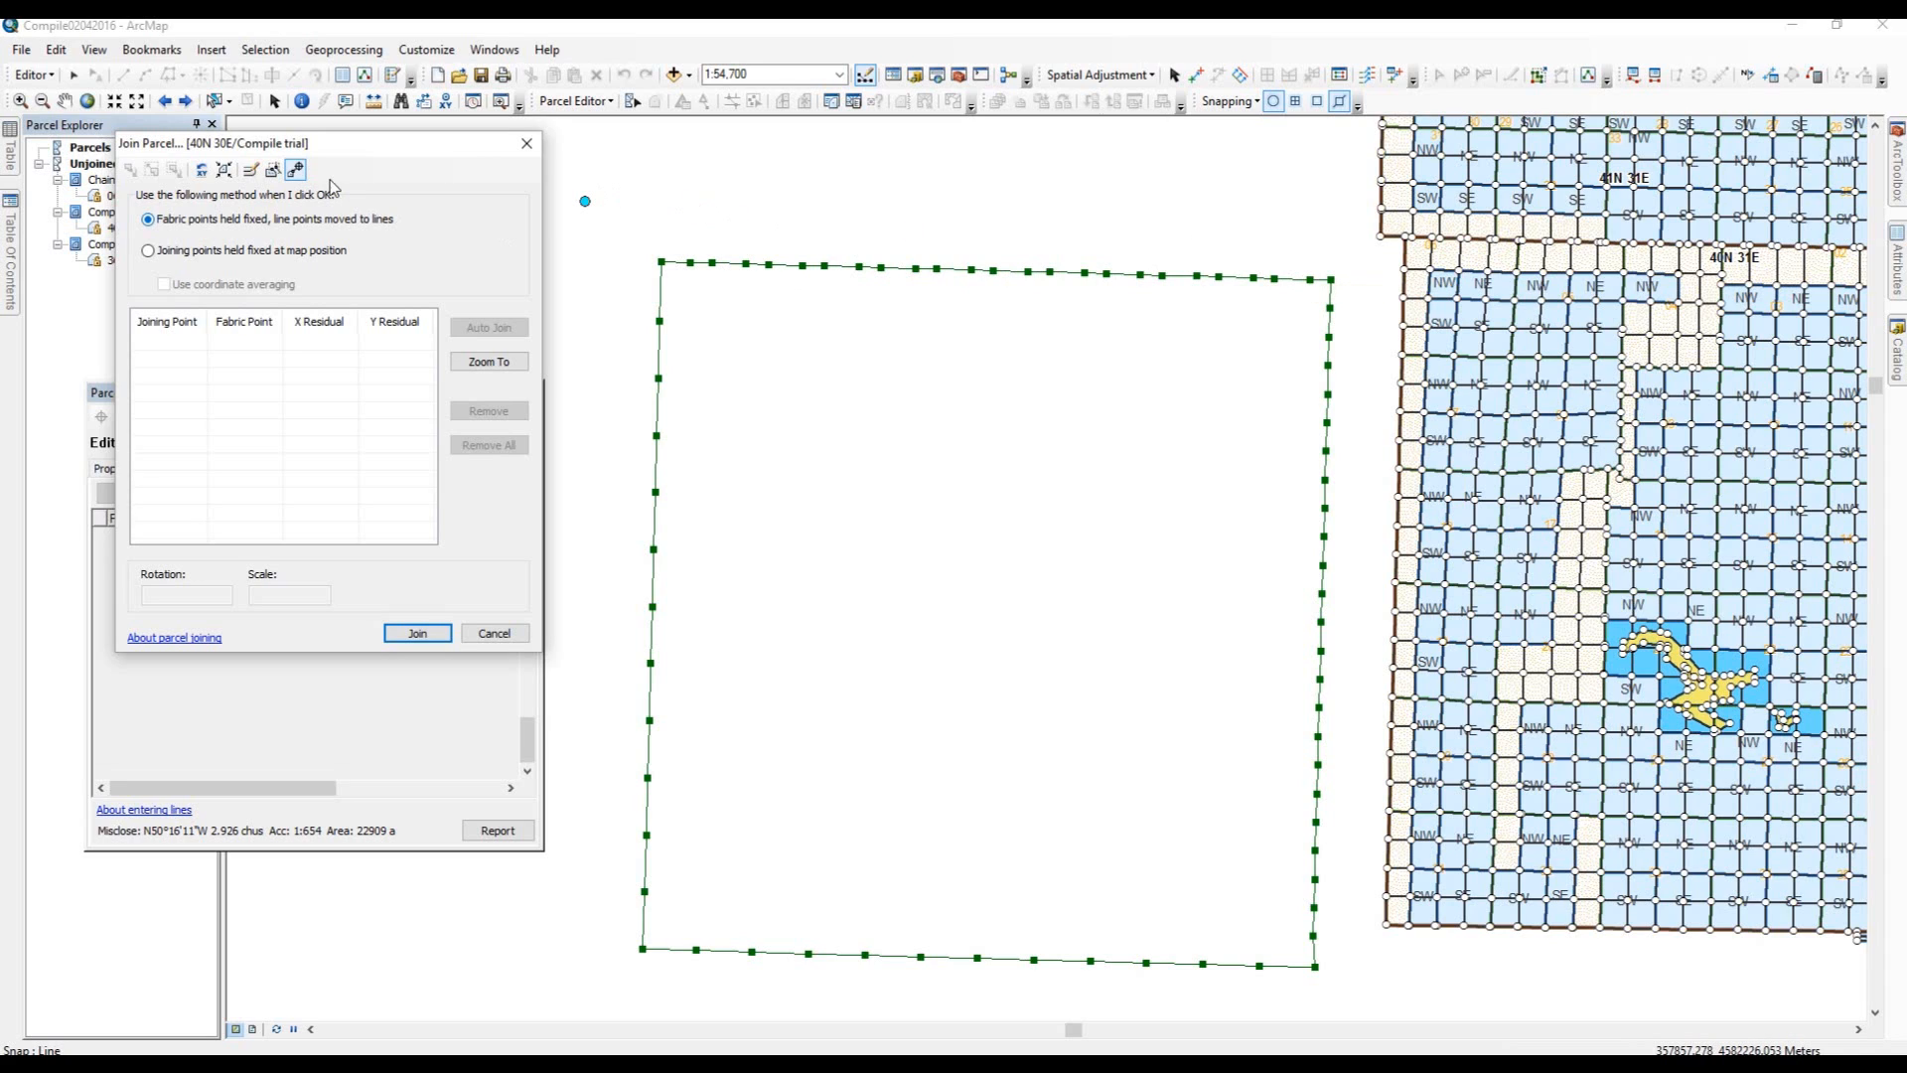
Link parcel points 48 and 49 at the north-east corner to the matching fabric points of the neighbouring township.
{"action": "left_click", "coordinate": [298, 170]}
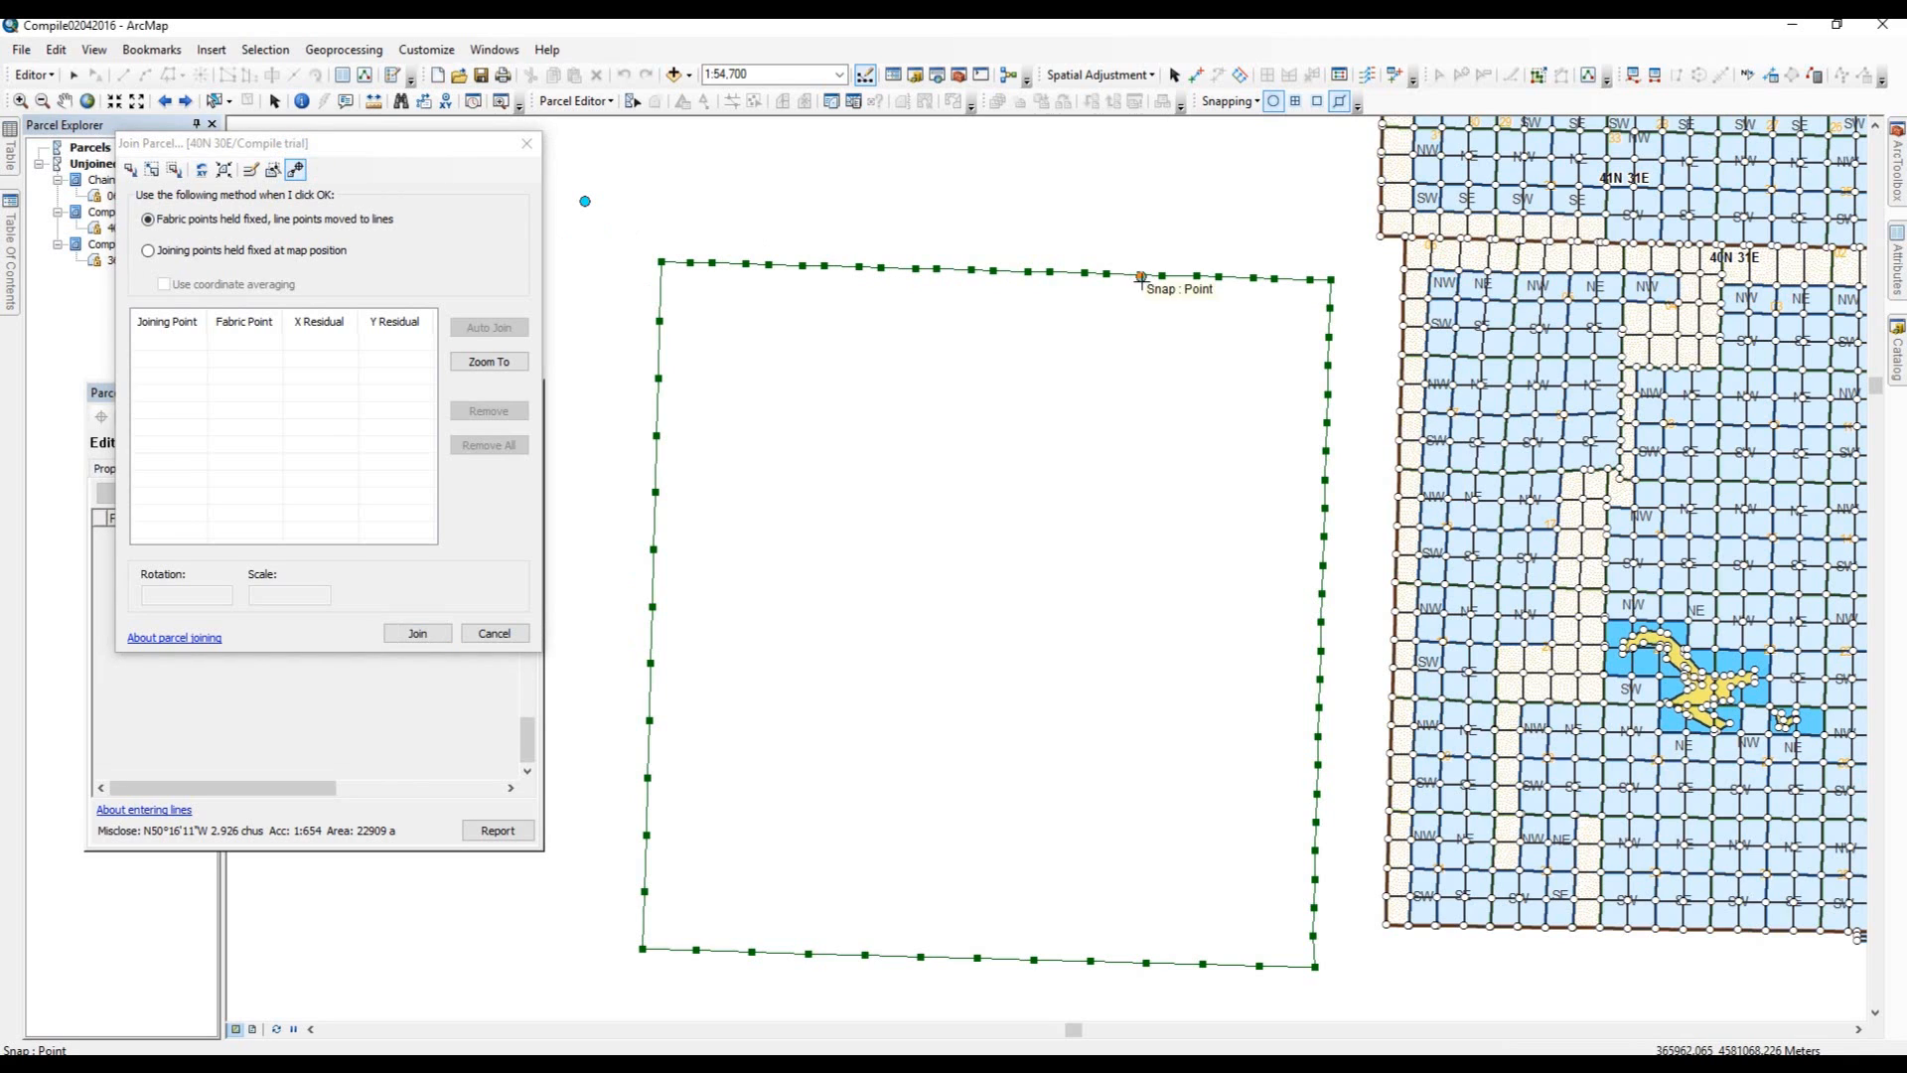
{"action": "left_click", "coordinate": [1310, 279]}
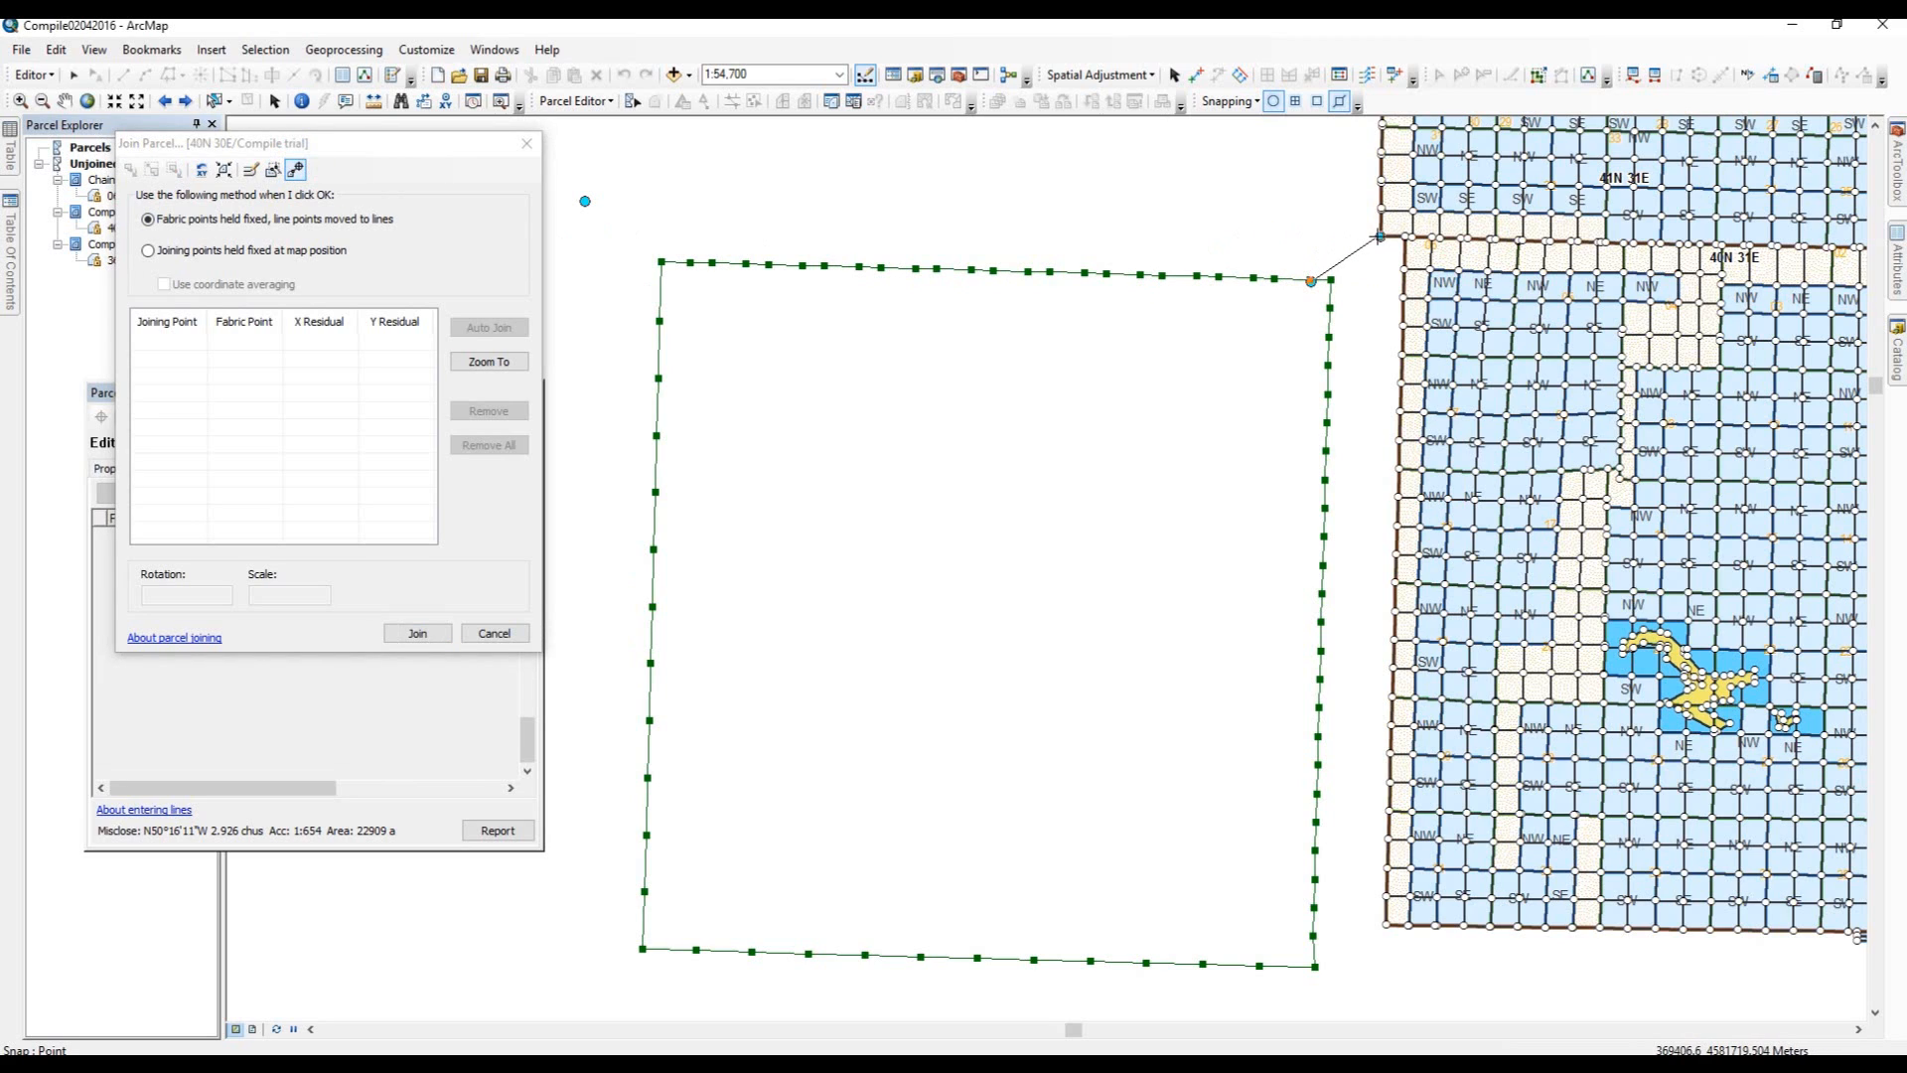
{"action": "left_click", "coordinate": [1380, 235]}
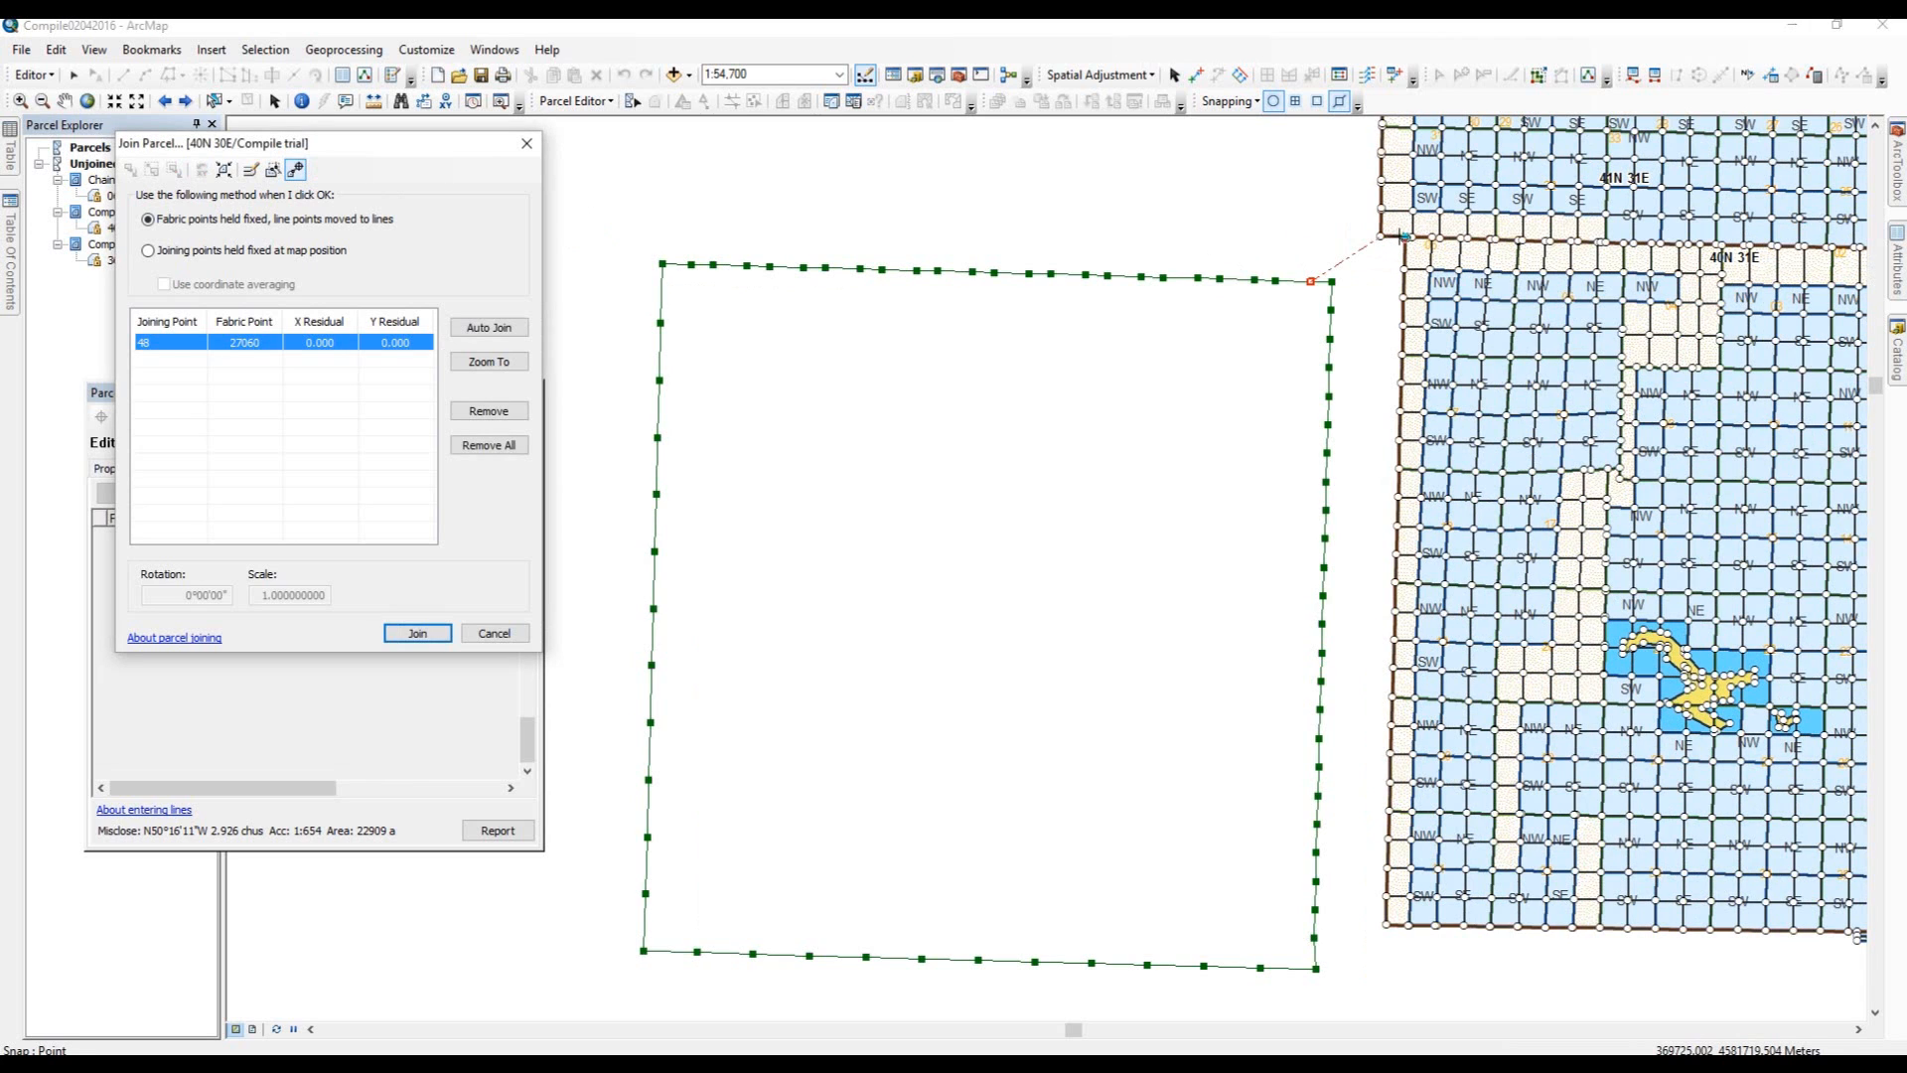
{"action": "left_click", "coordinate": [1404, 237]}
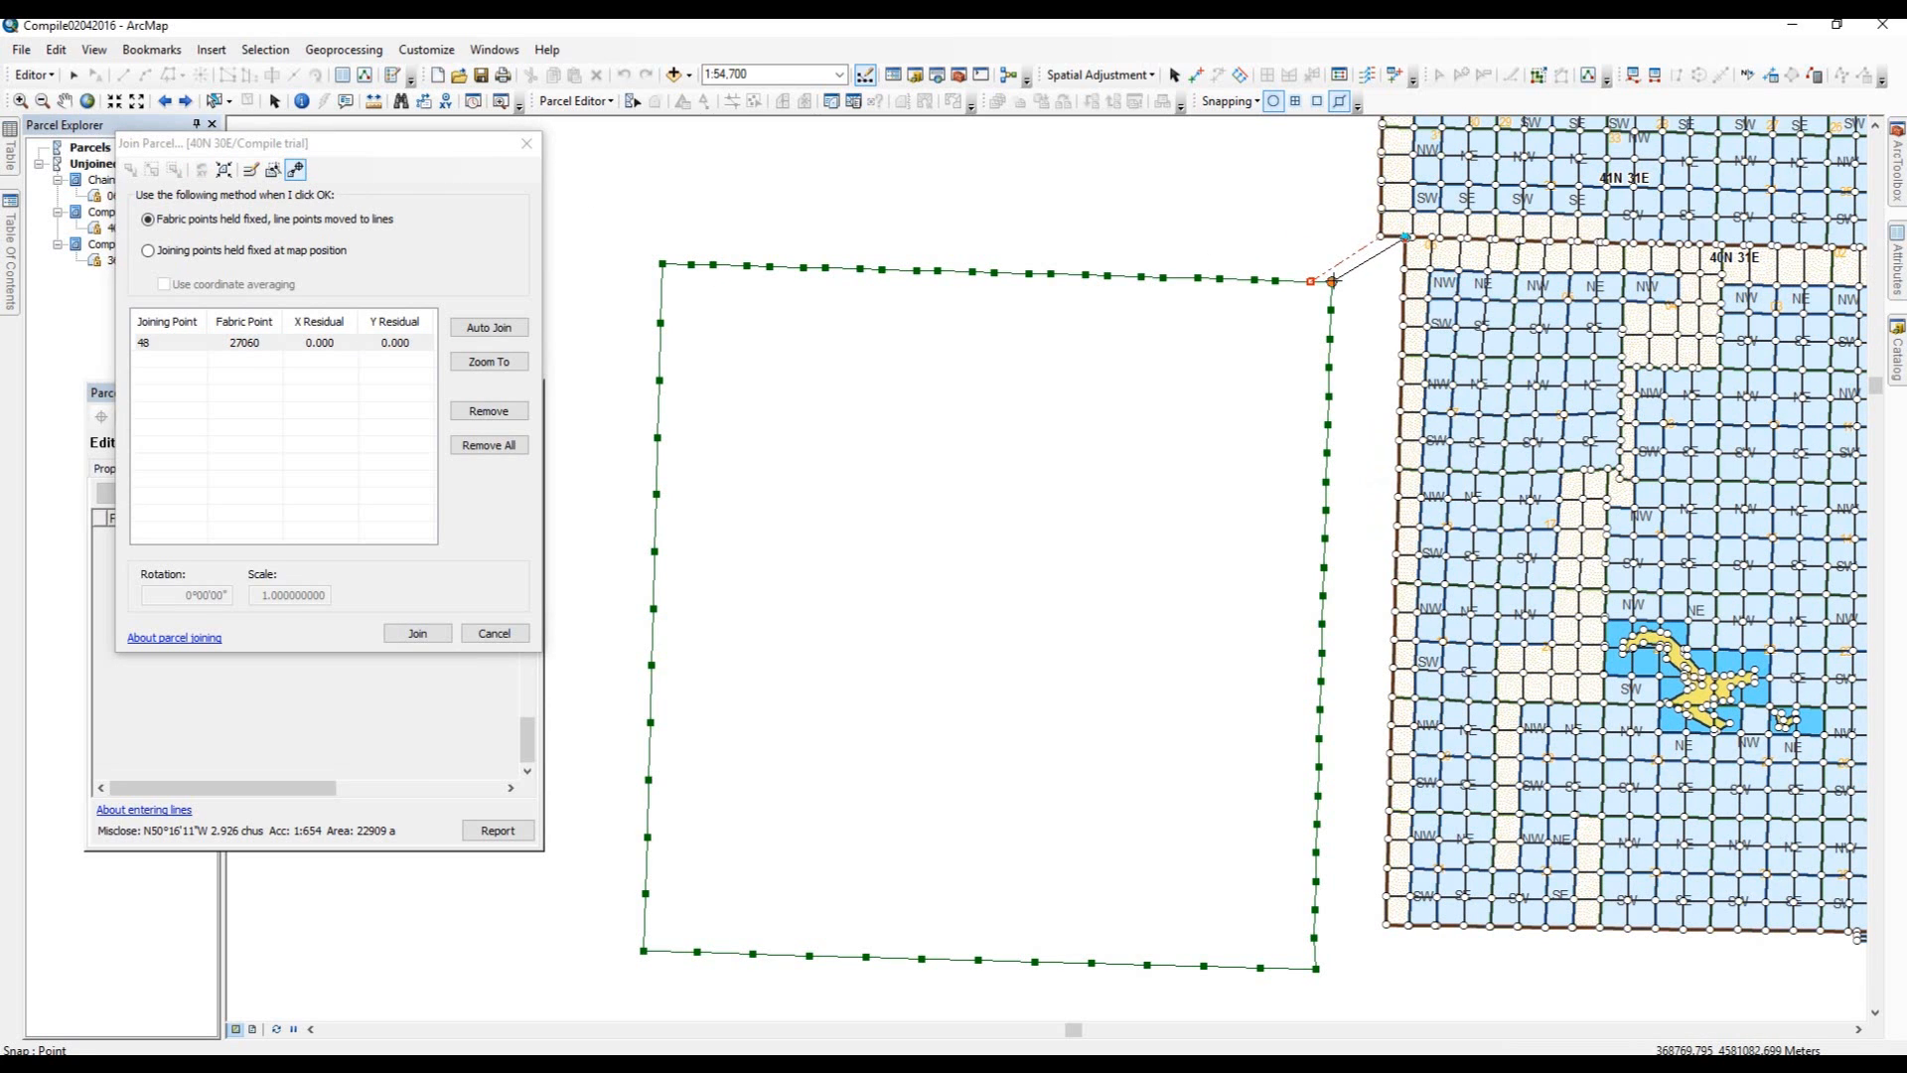
{"action": "left_click", "coordinate": [1331, 281]}
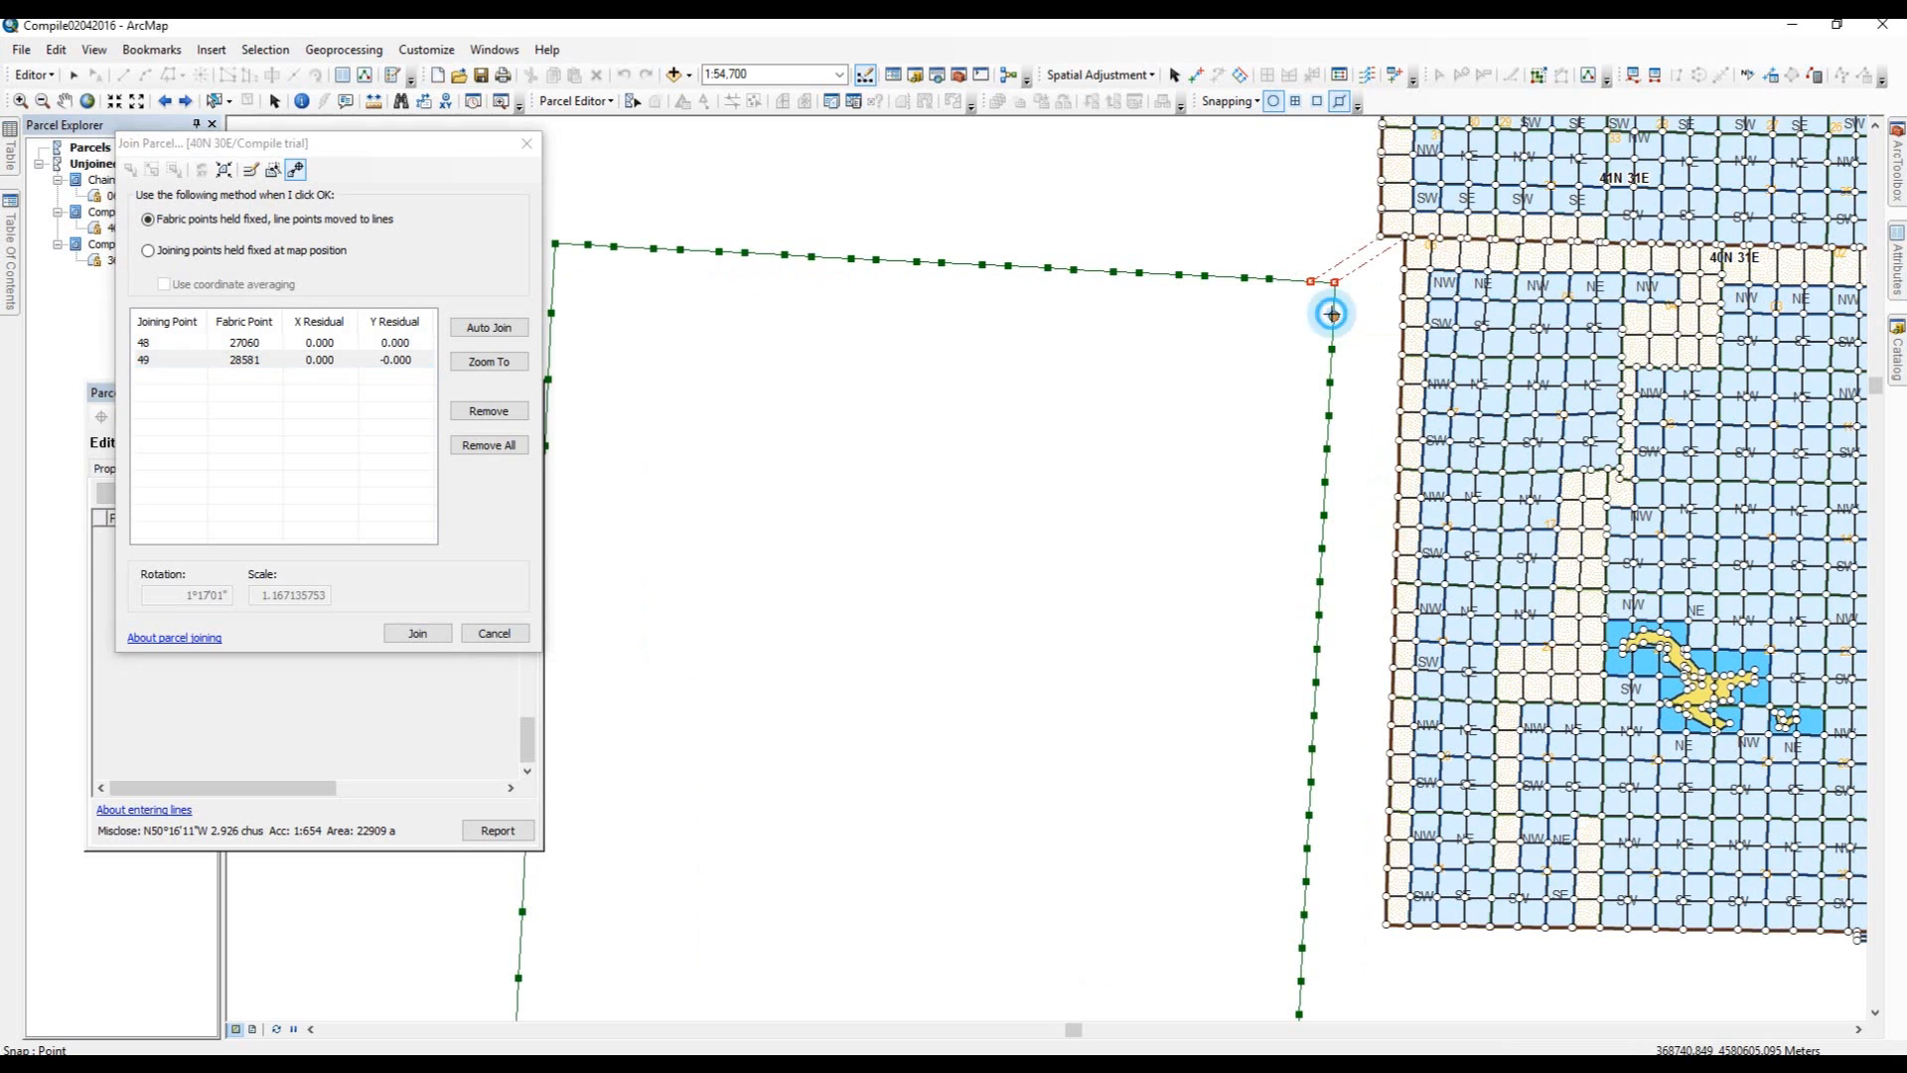
Link parcel points 50 to 52 on the east side to the adjacent fabric points.
{"action": "left_click", "coordinate": [1332, 314]}
{"action": "left_click", "coordinate": [1403, 295]}
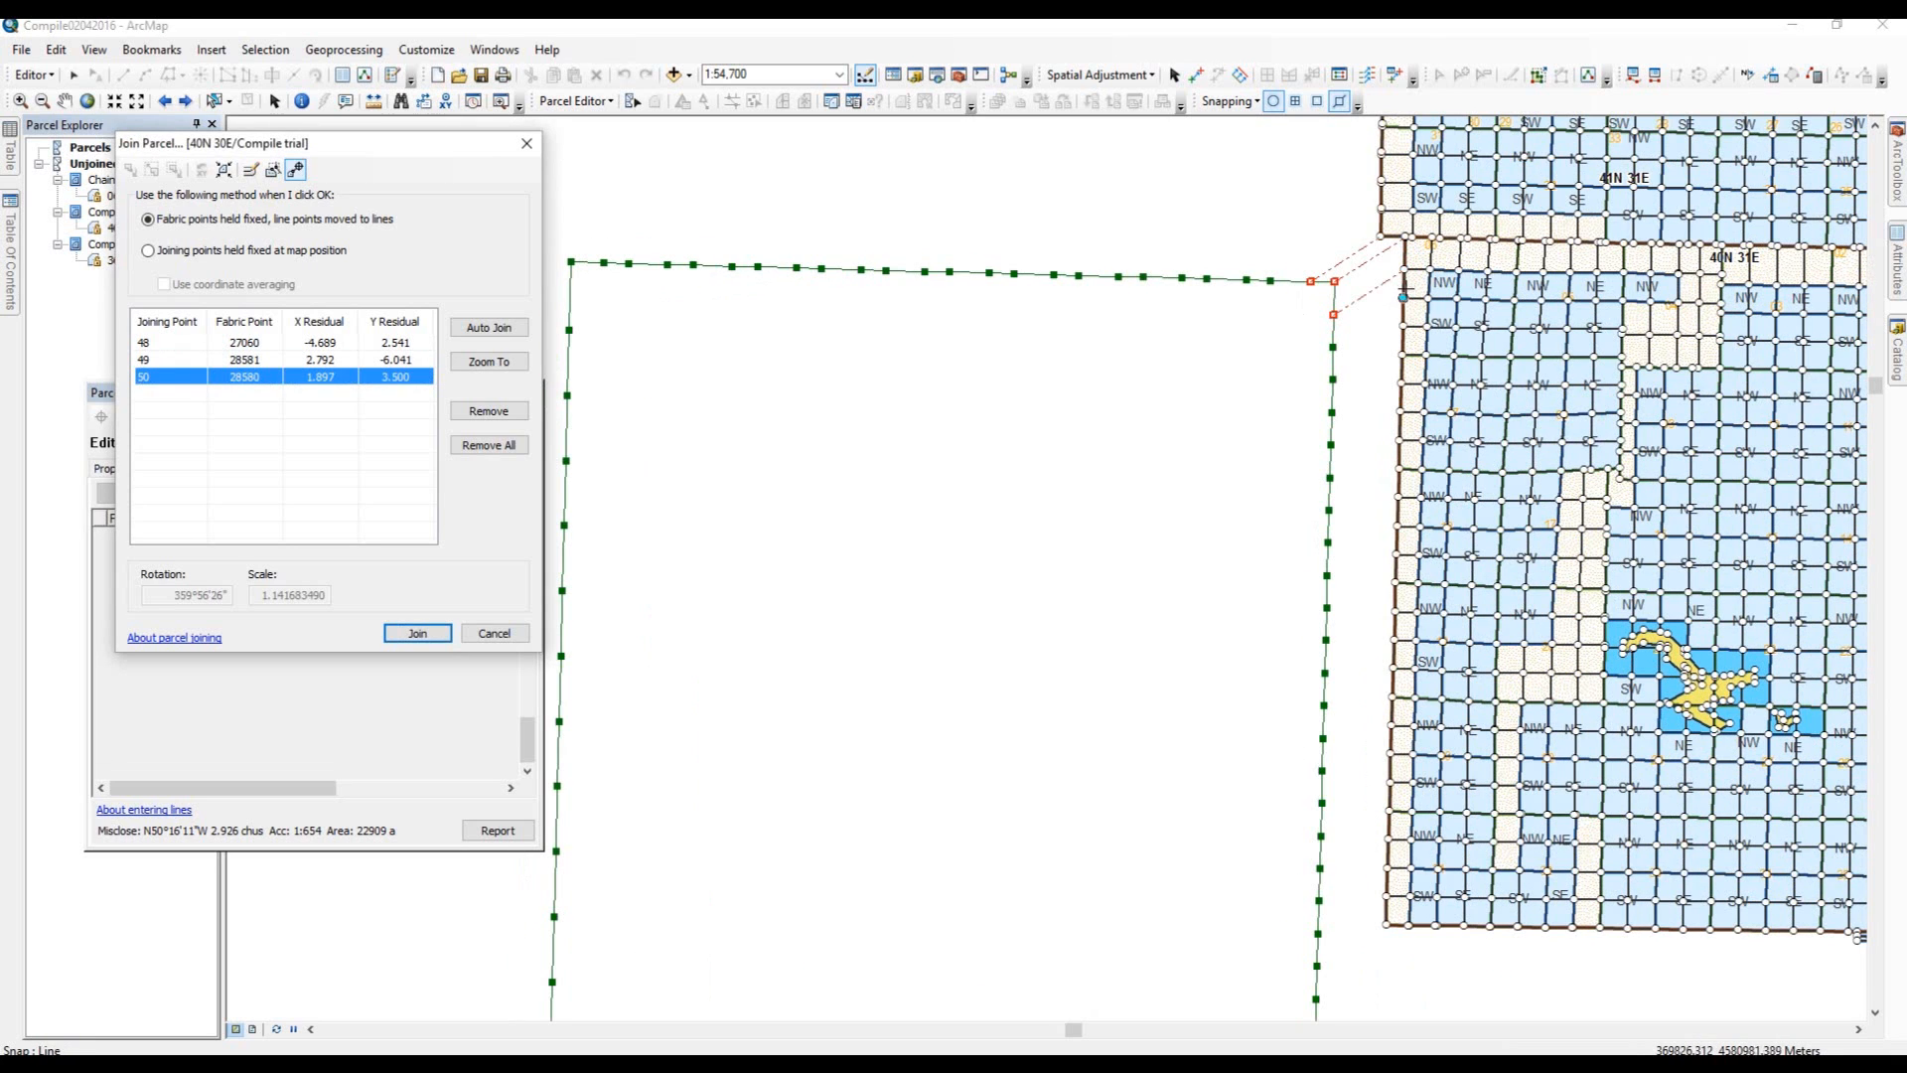
{"action": "left_click", "coordinate": [1402, 296]}
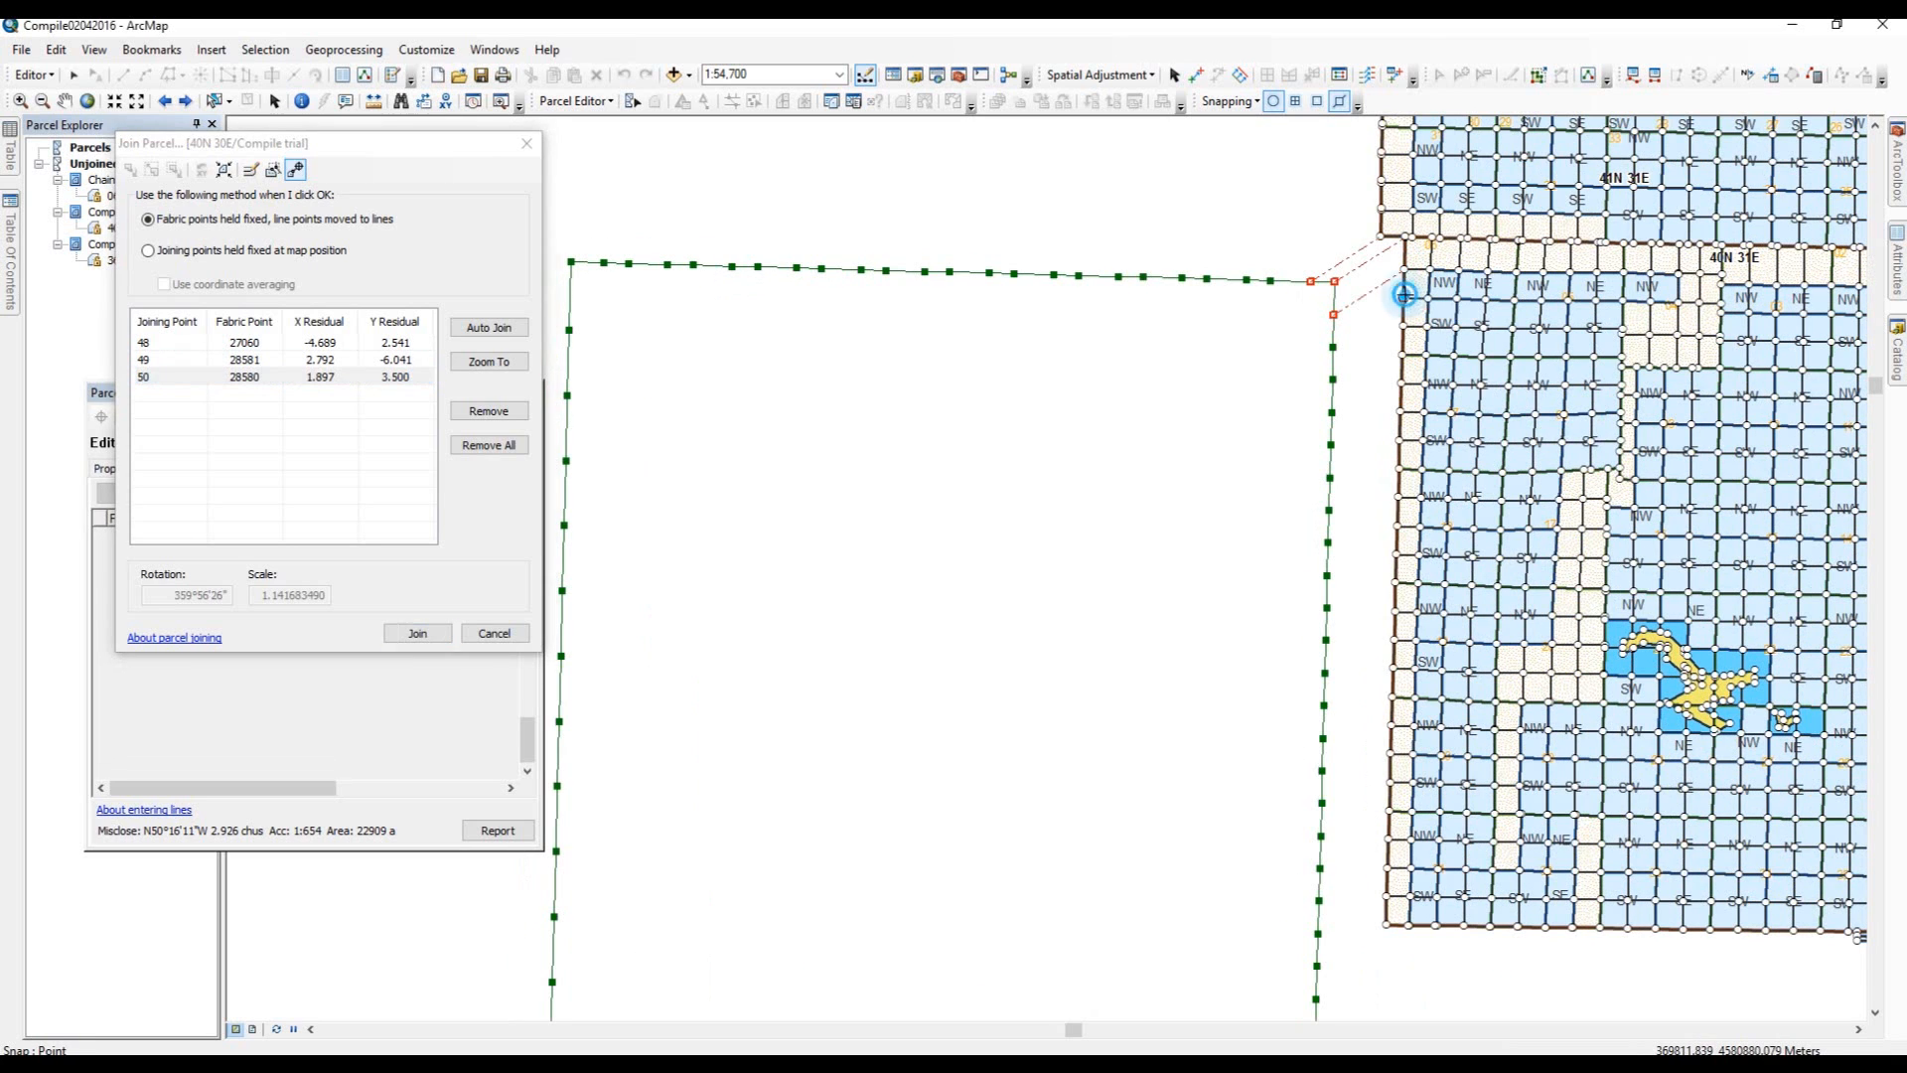
{"action": "left_click", "coordinate": [1333, 347]}
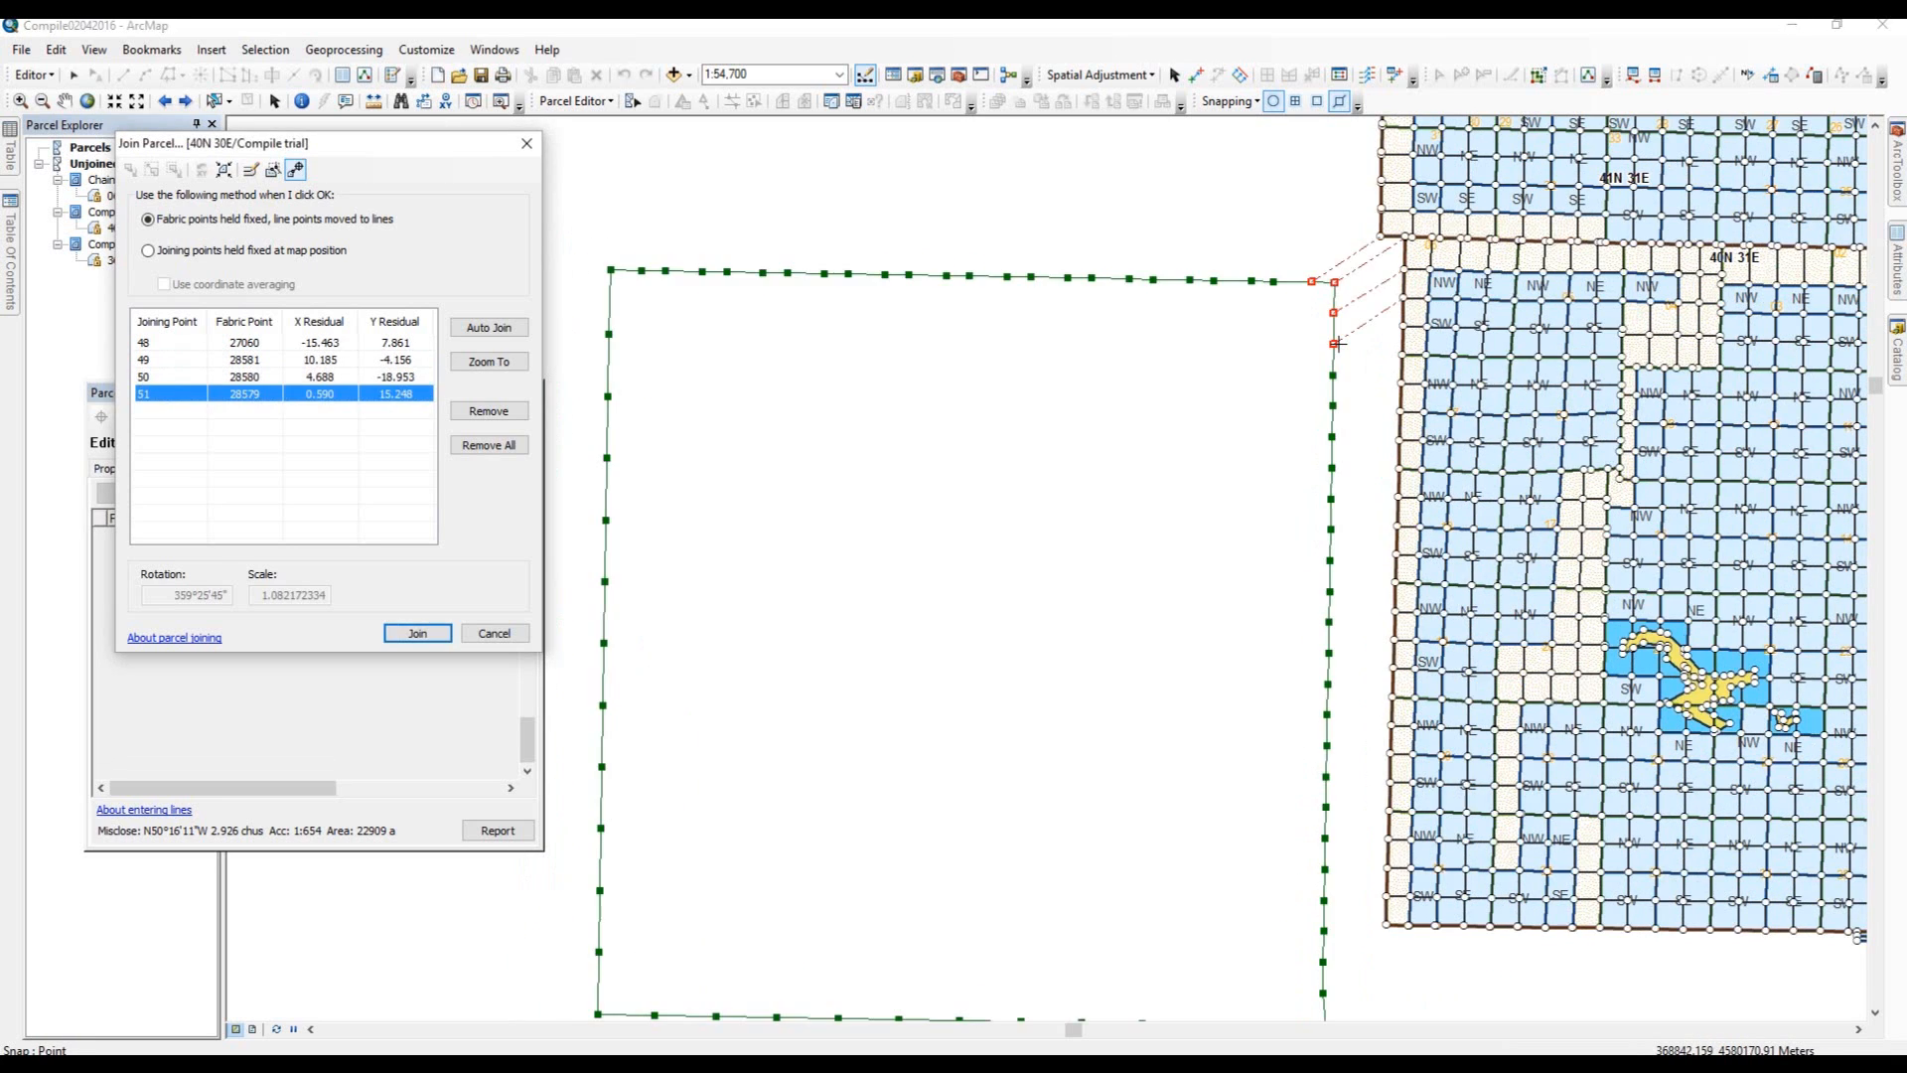
{"action": "left_click", "coordinate": [1401, 325]}
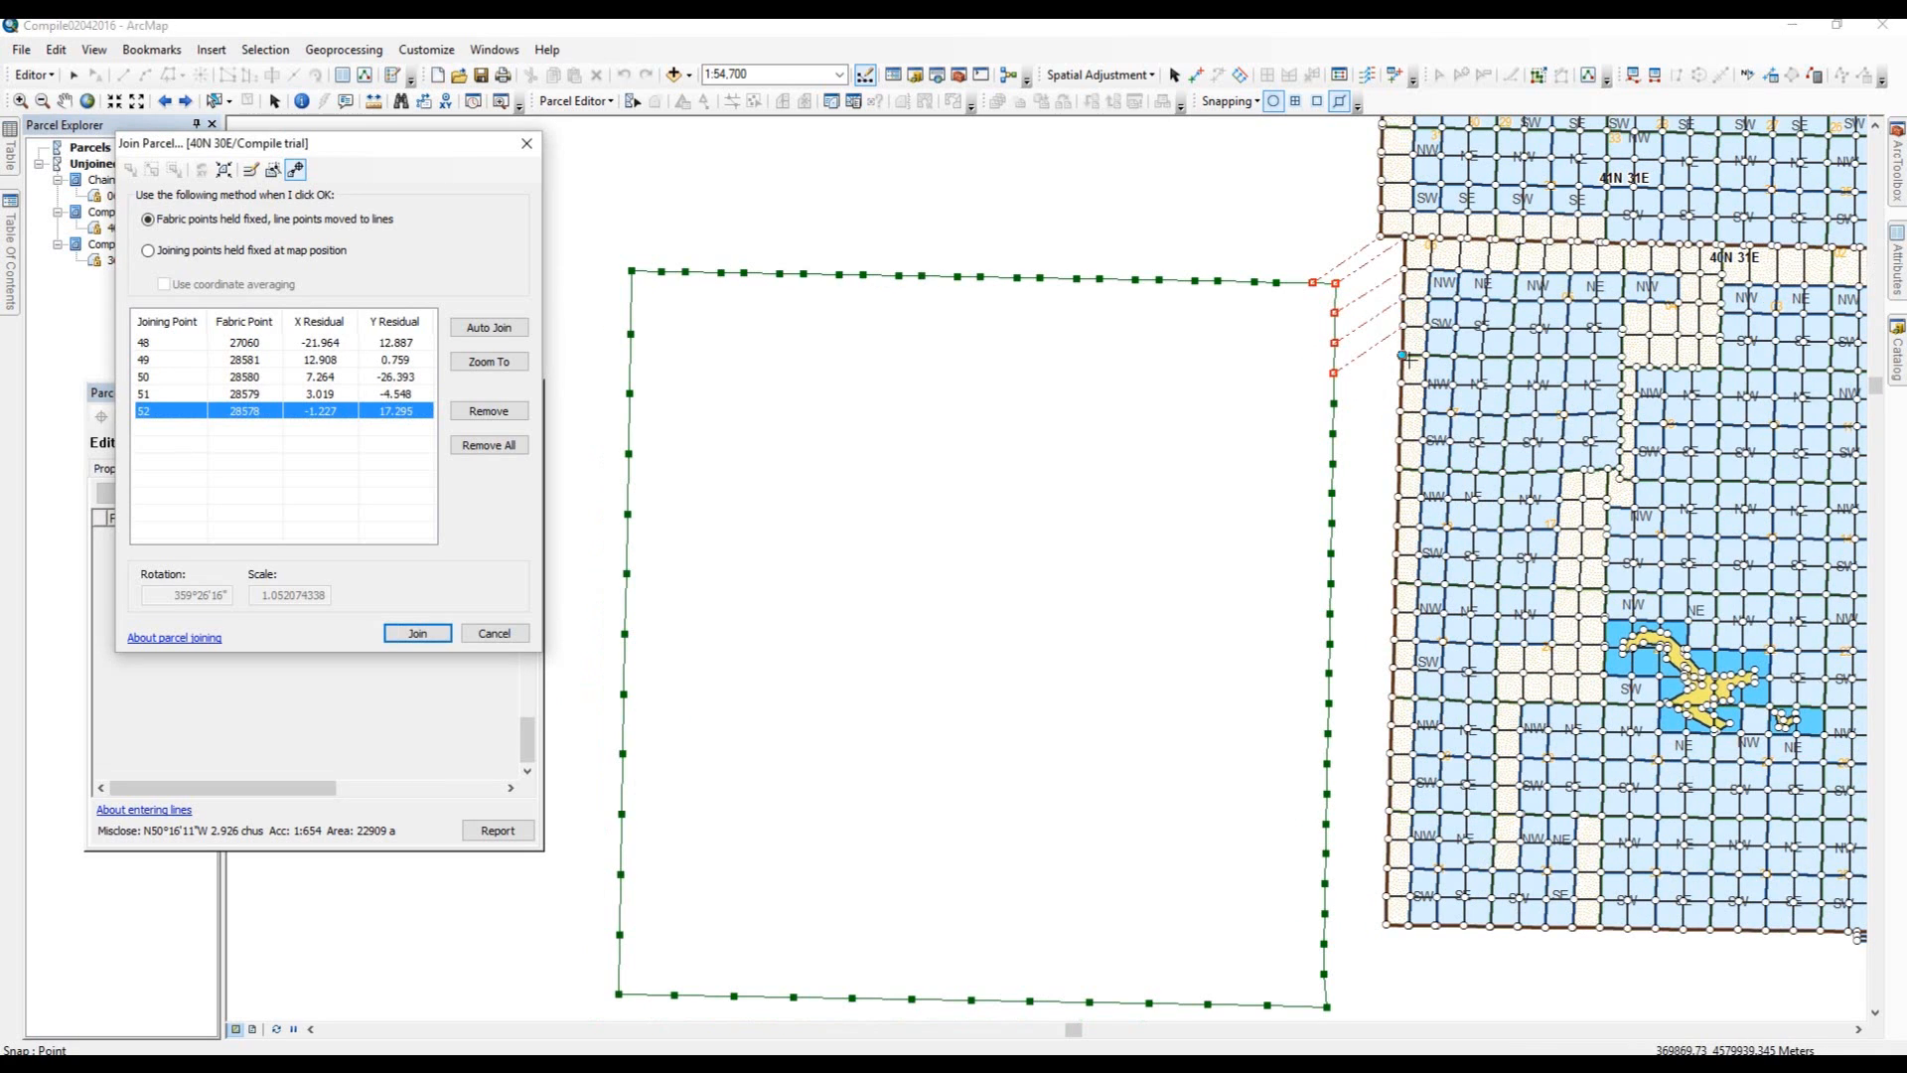
{"action": "left_click", "coordinate": [1403, 356]}
Link parcel points 53 to 56 down the east side to their adjacent fabric points.
{"action": "left_click", "coordinate": [1333, 404]}
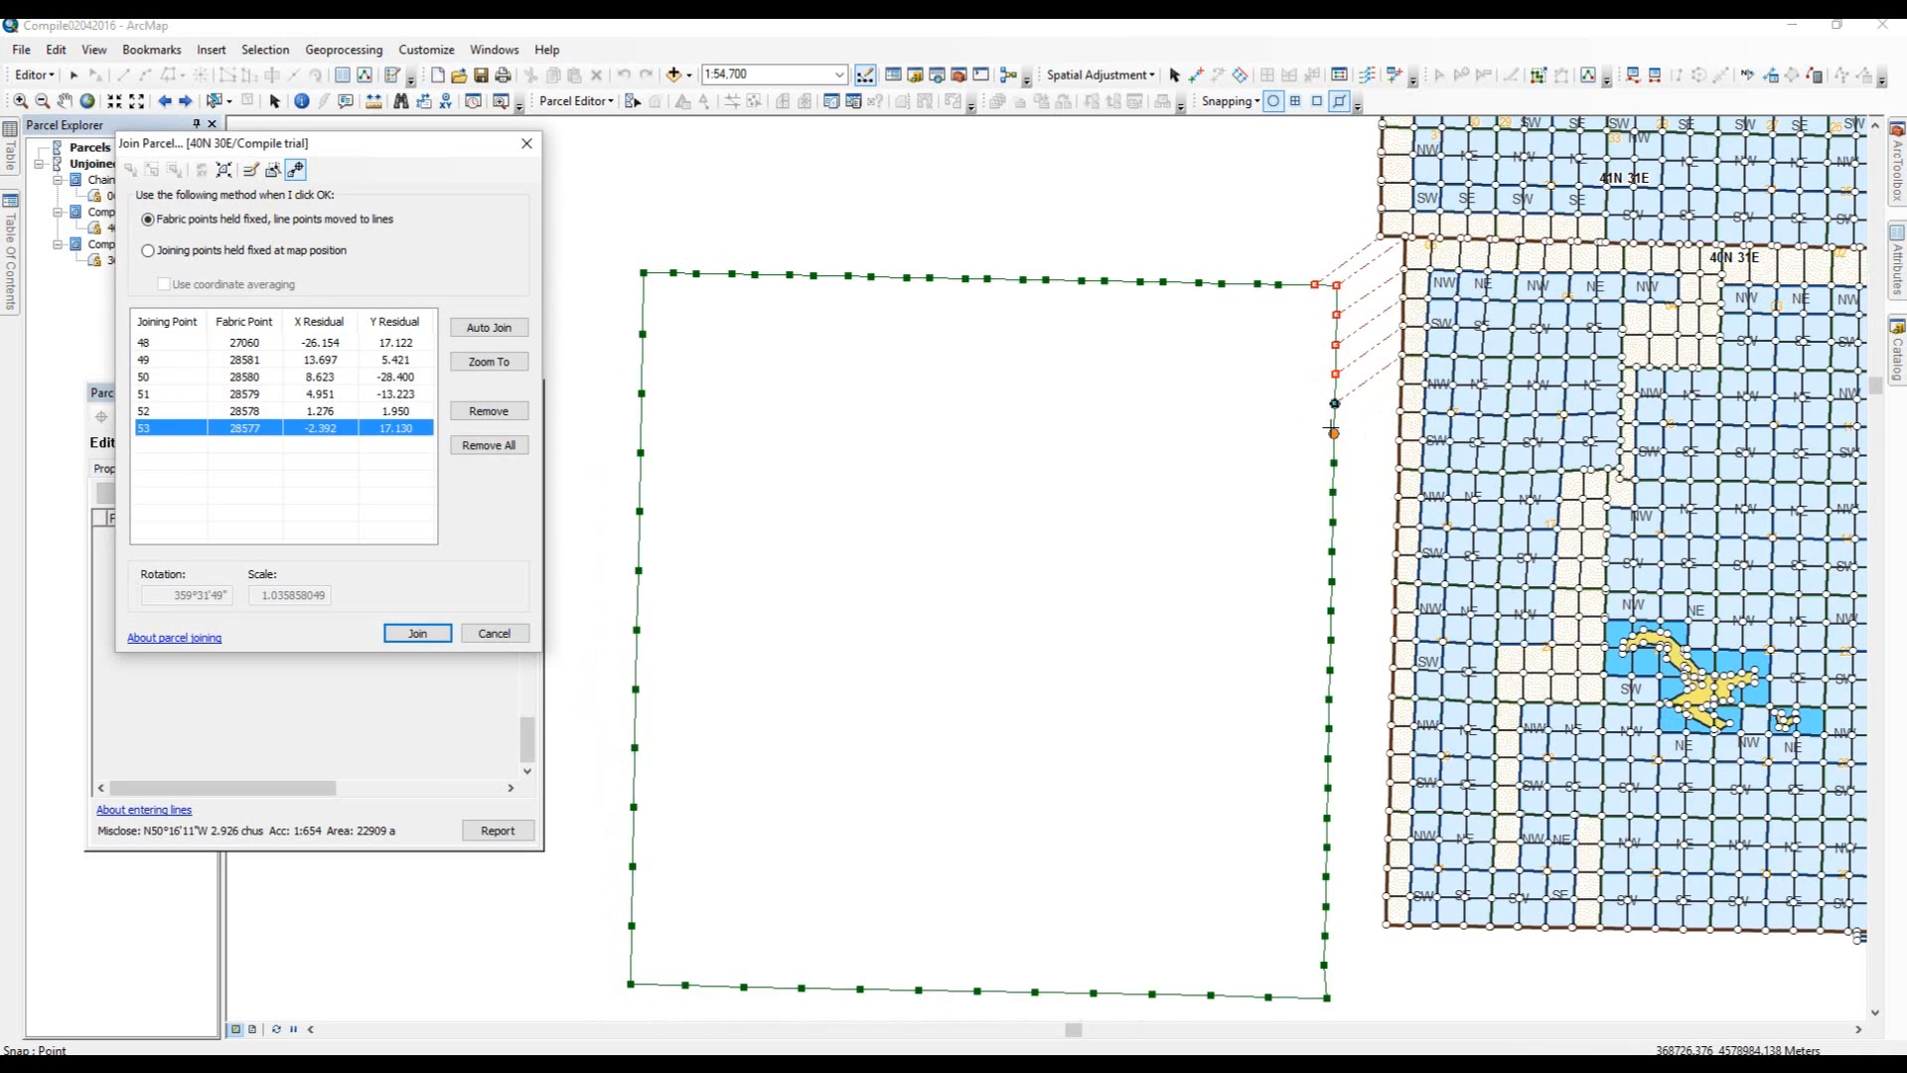
{"action": "left_click", "coordinate": [1333, 433]}
{"action": "left_click", "coordinate": [1399, 401]}
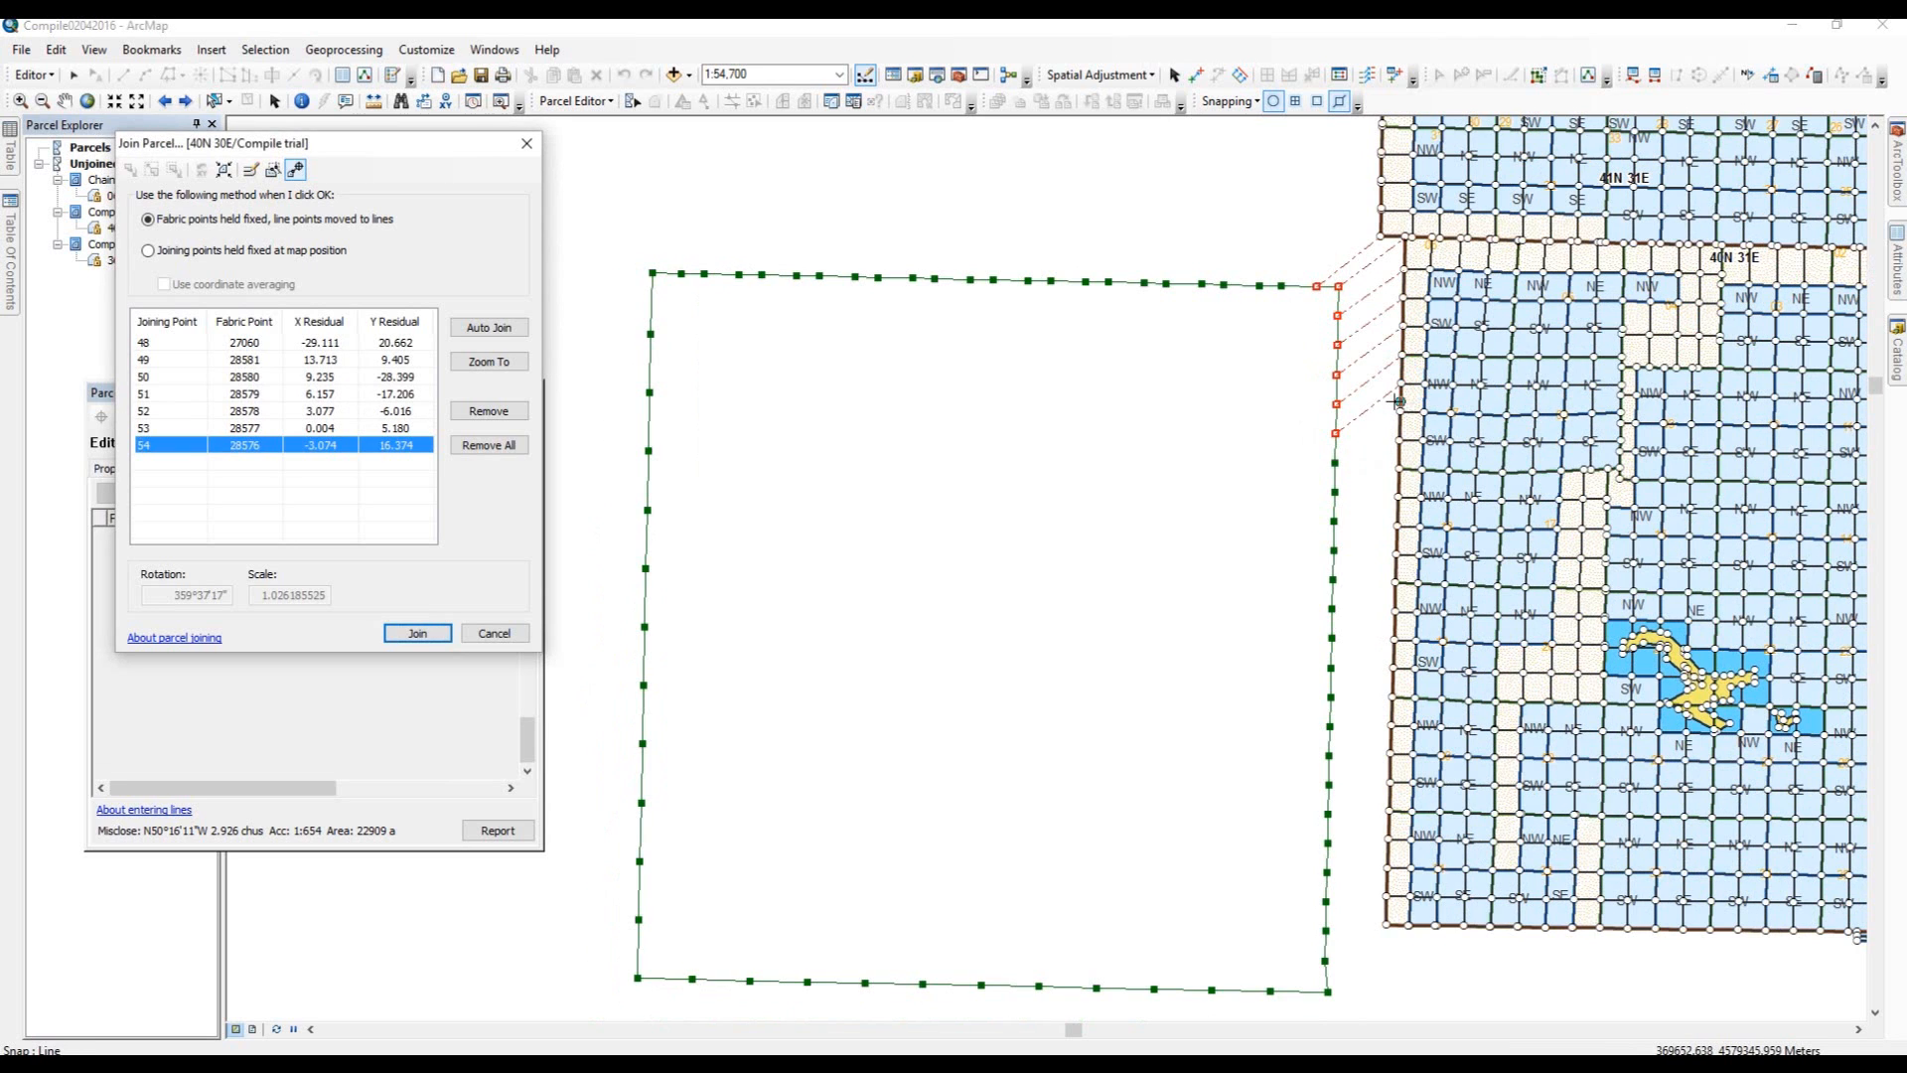
{"action": "left_click", "coordinate": [1398, 440]}
{"action": "left_click", "coordinate": [1335, 463]}
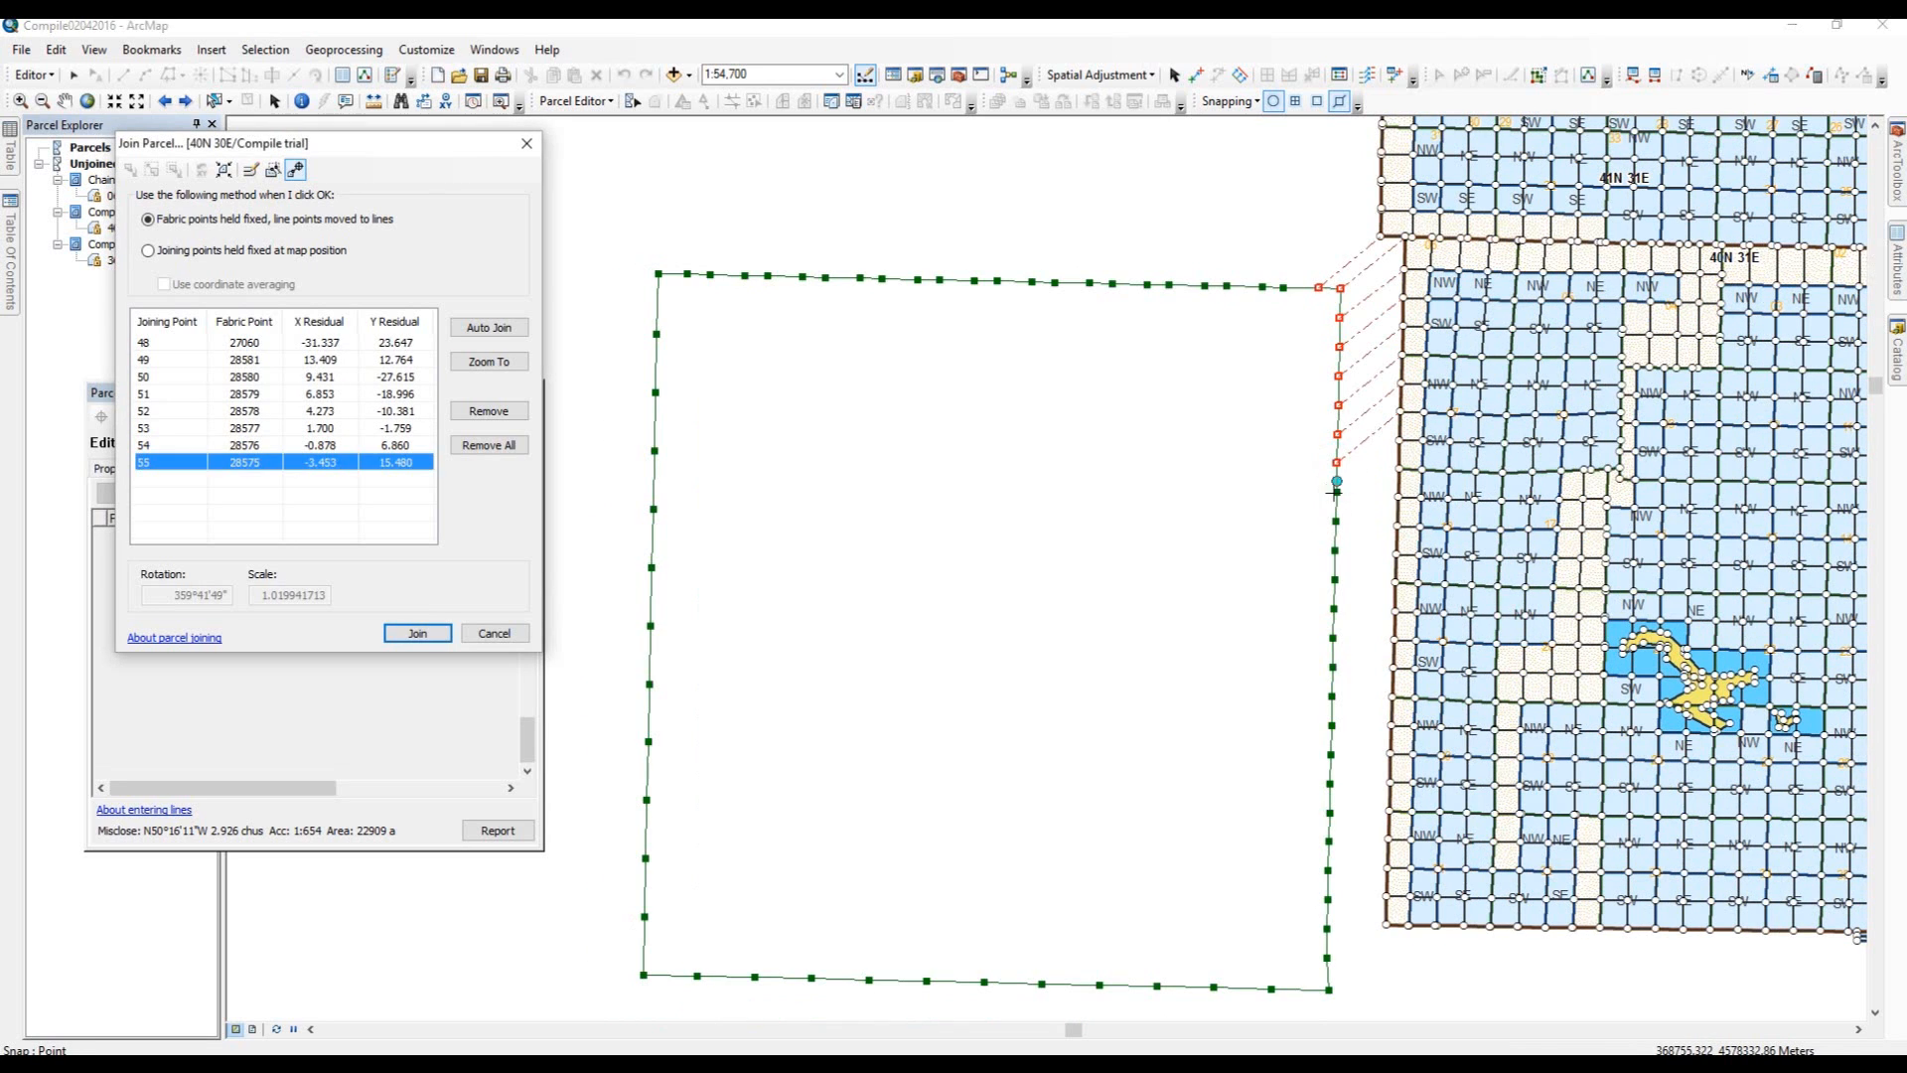
{"action": "left_click", "coordinate": [1335, 491]}
{"action": "left_click", "coordinate": [1399, 440]}
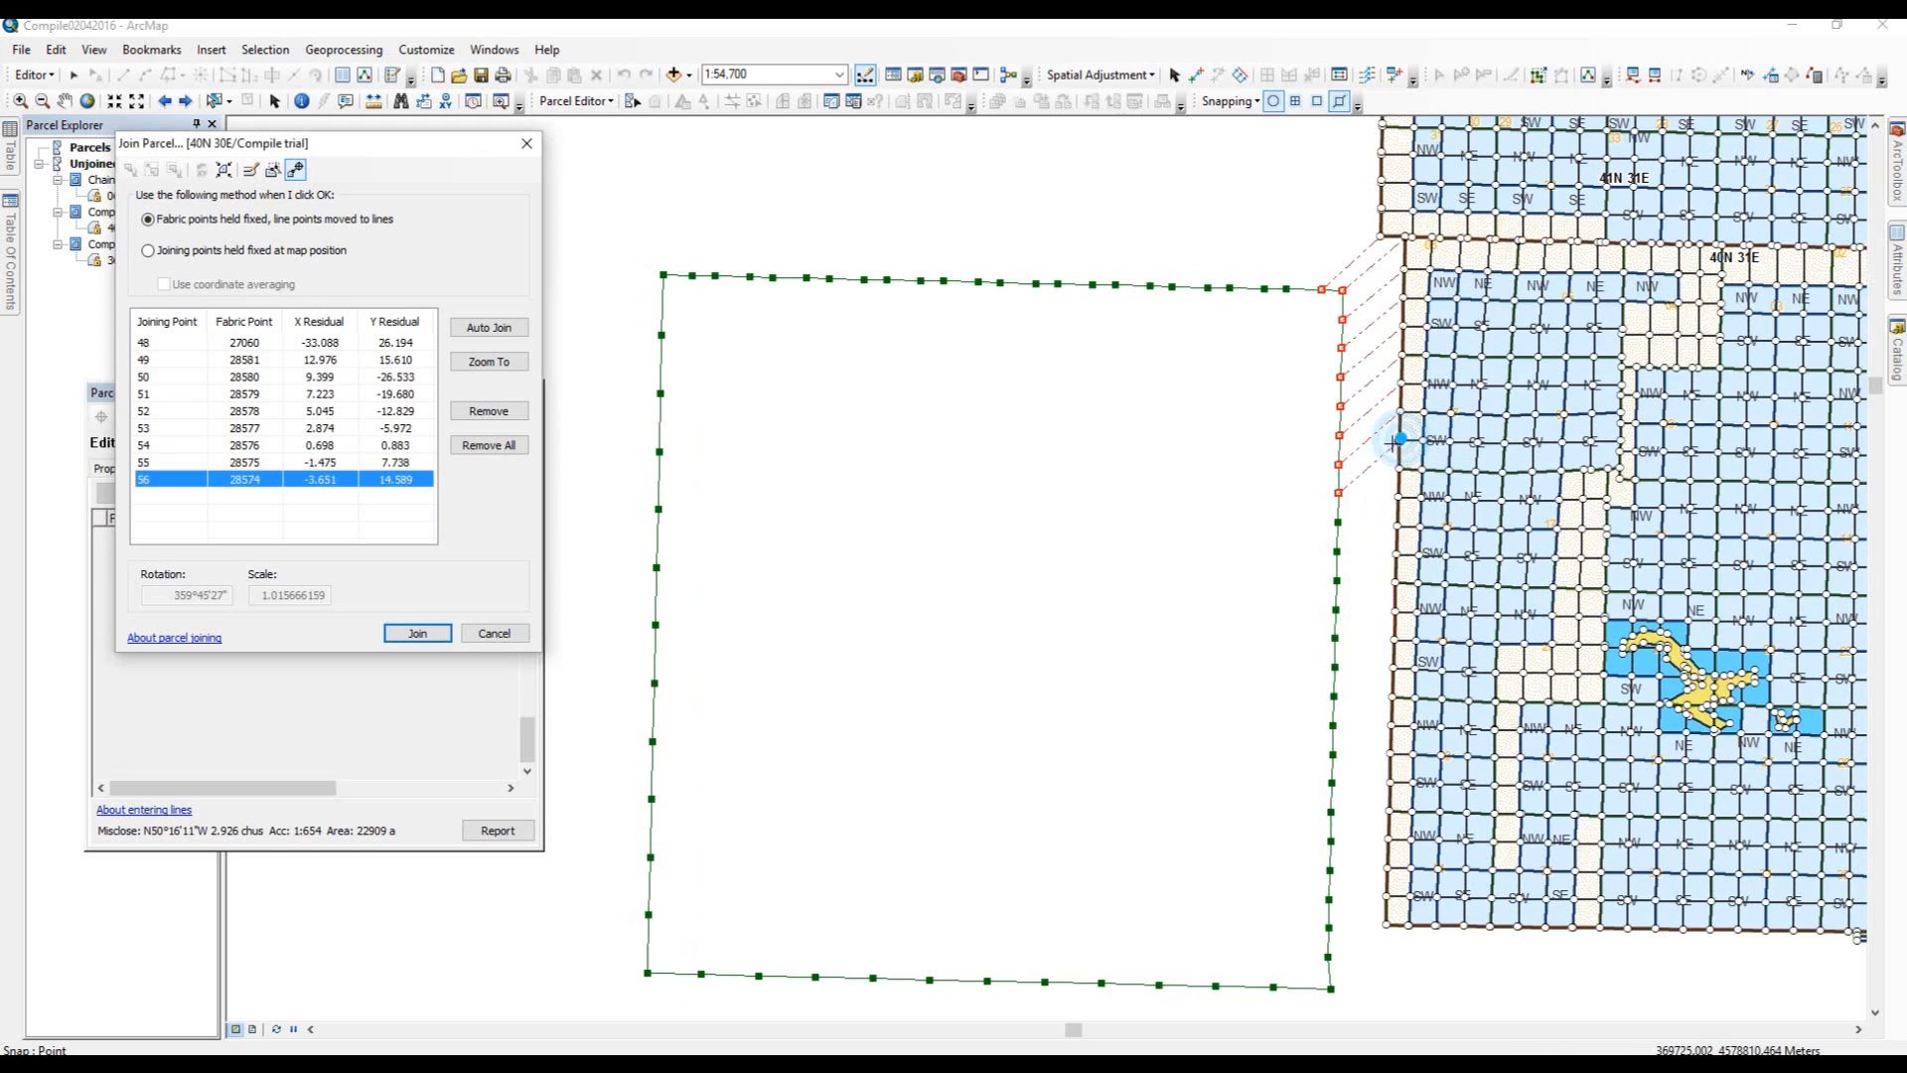
Link parcel points 57 to 59 on the east boundary to the matching fabric points.
{"action": "left_click", "coordinate": [1398, 469]}
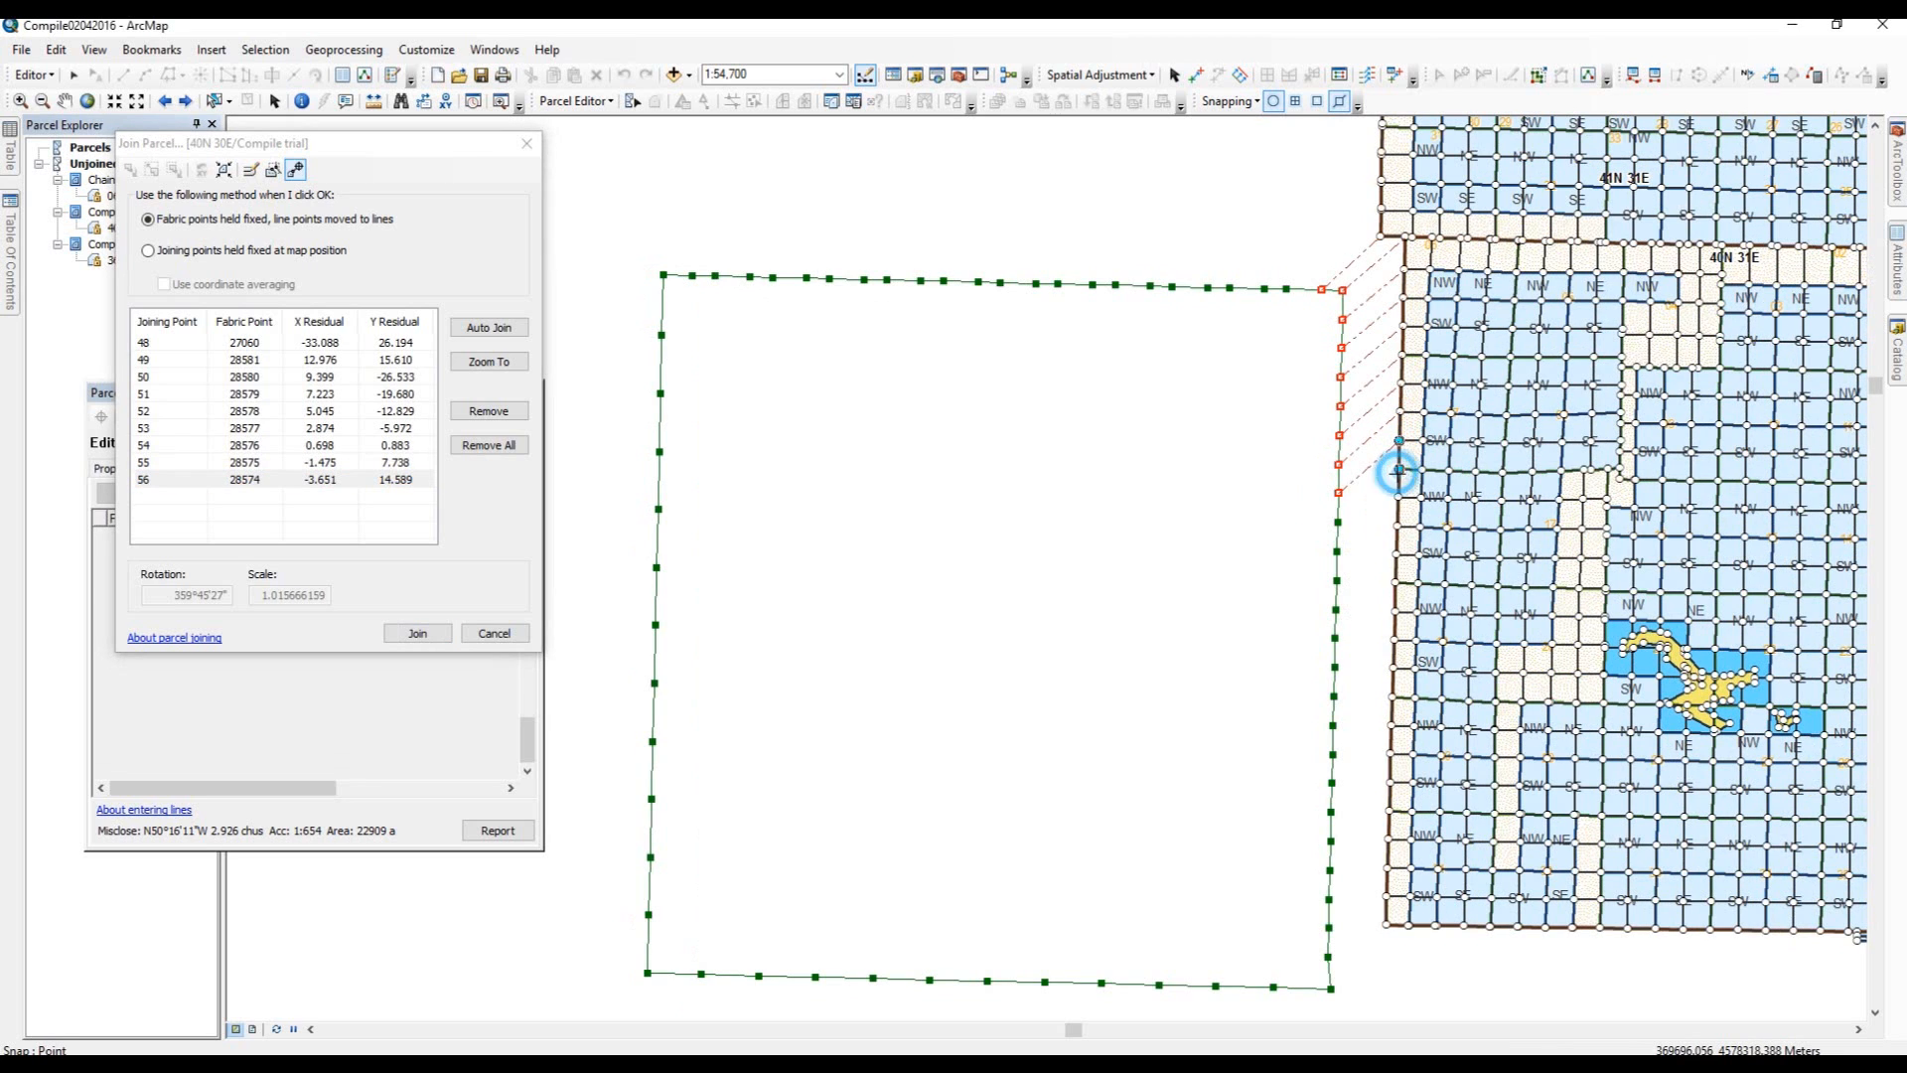
{"action": "left_click", "coordinate": [1336, 516]}
{"action": "left_click", "coordinate": [1338, 552]}
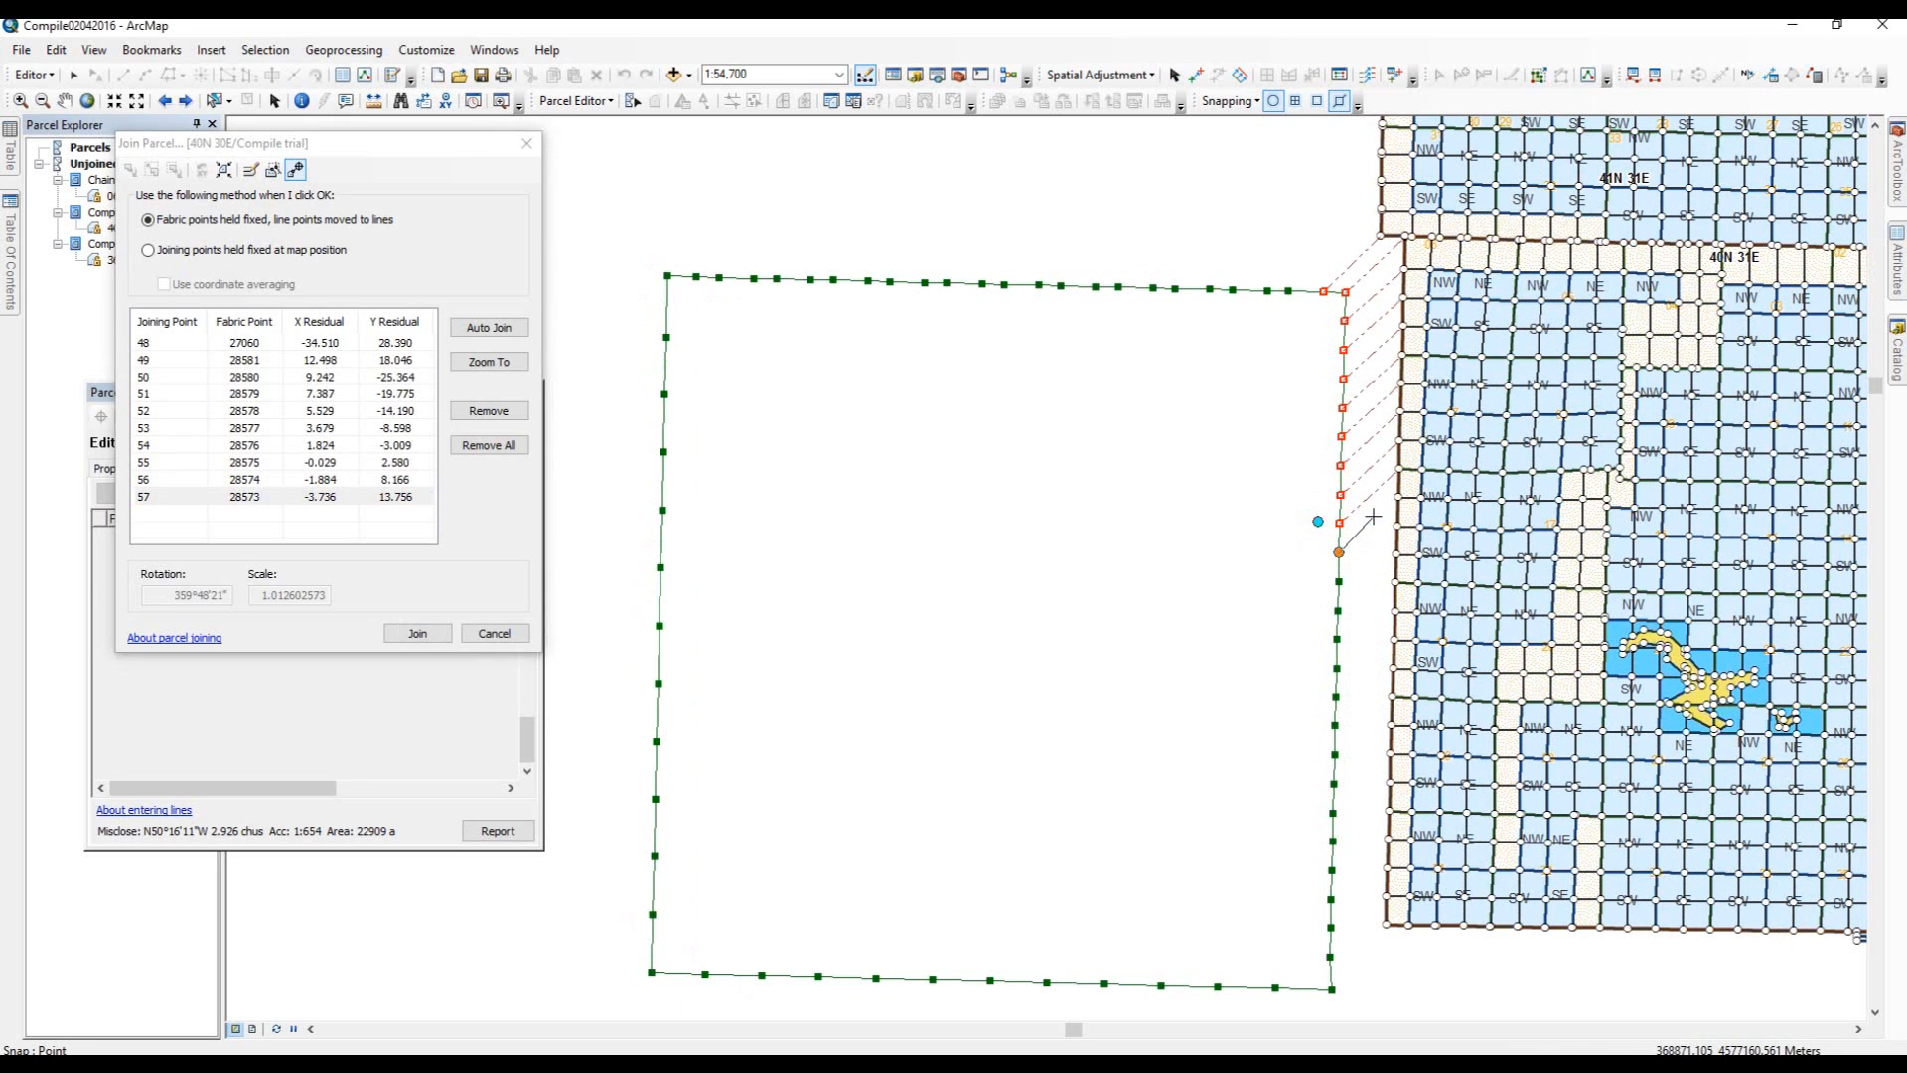
{"action": "left_click", "coordinate": [1398, 496]}
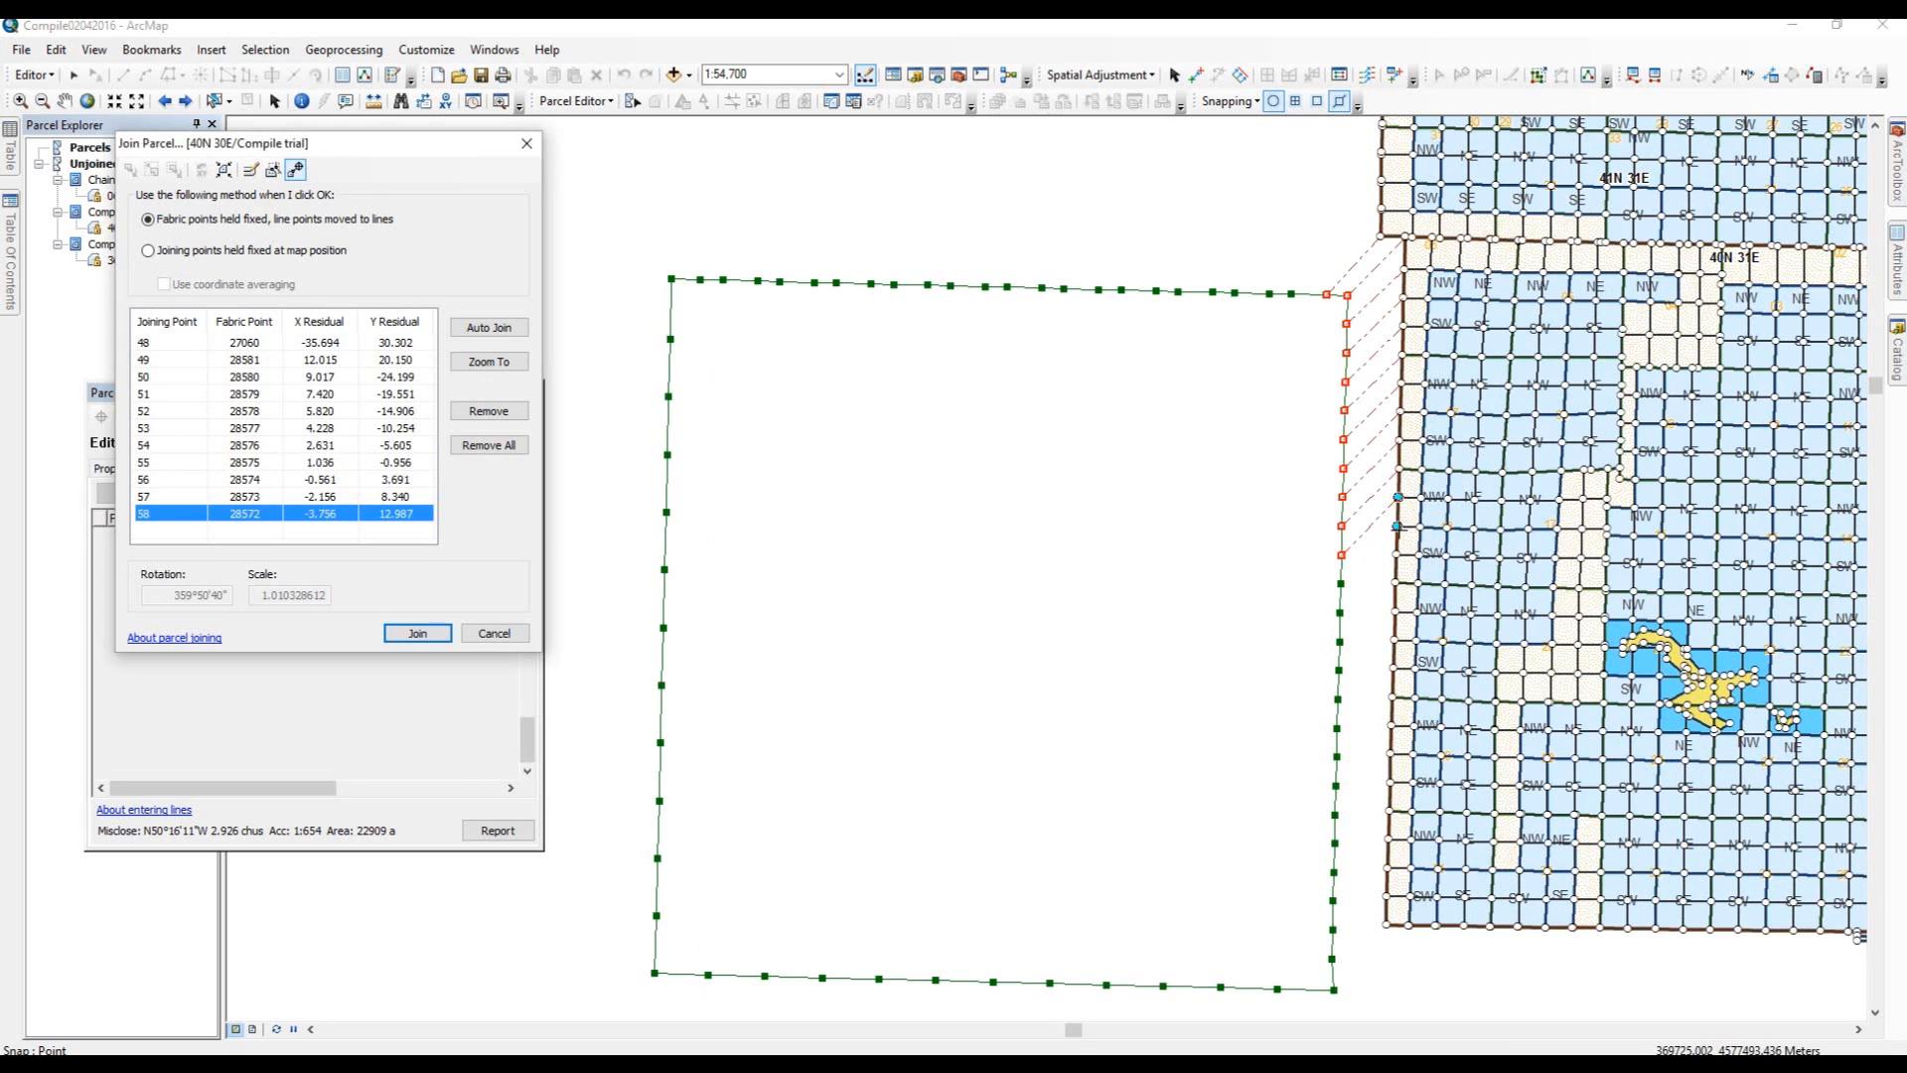
{"action": "left_click", "coordinate": [1397, 525]}
{"action": "left_click", "coordinate": [1343, 585]}
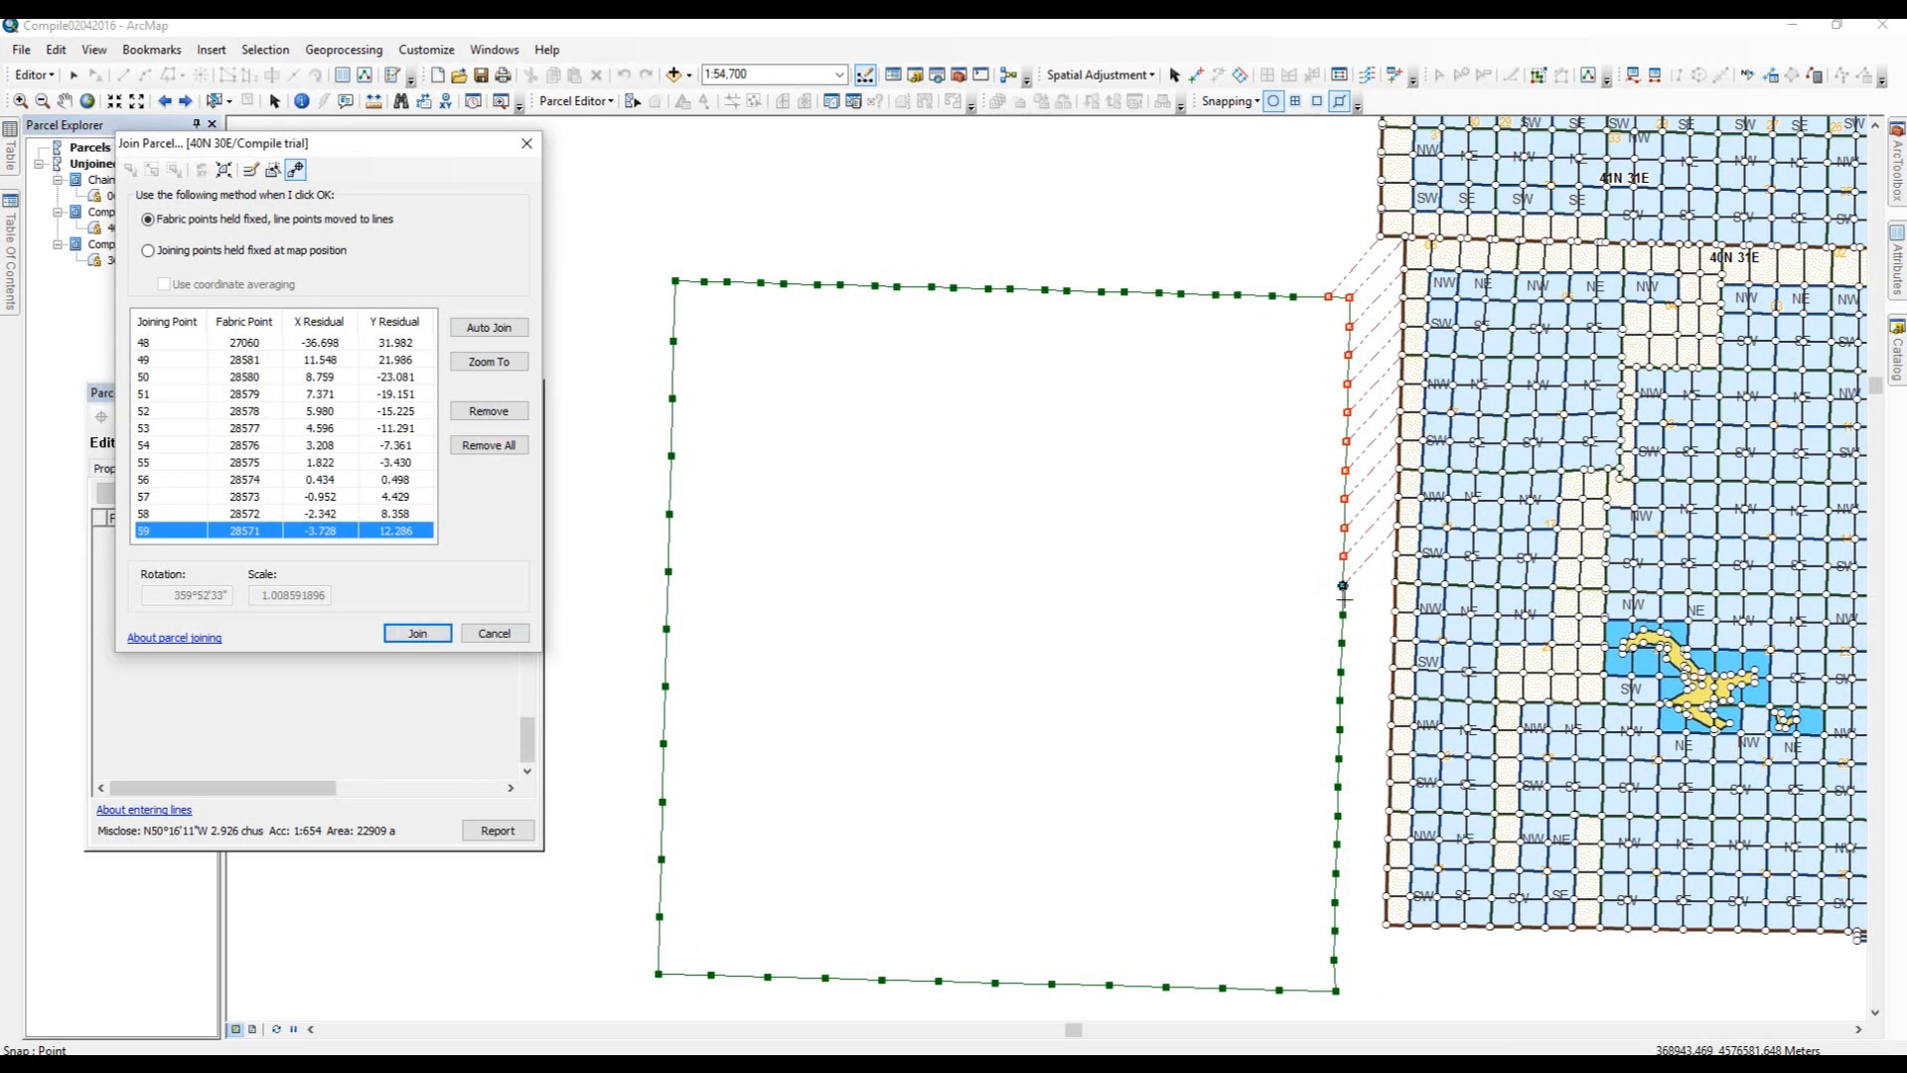
Link parcel points 60 to 62 further down the east side to the adjacent fabric points.
{"action": "left_click", "coordinate": [1343, 614]}
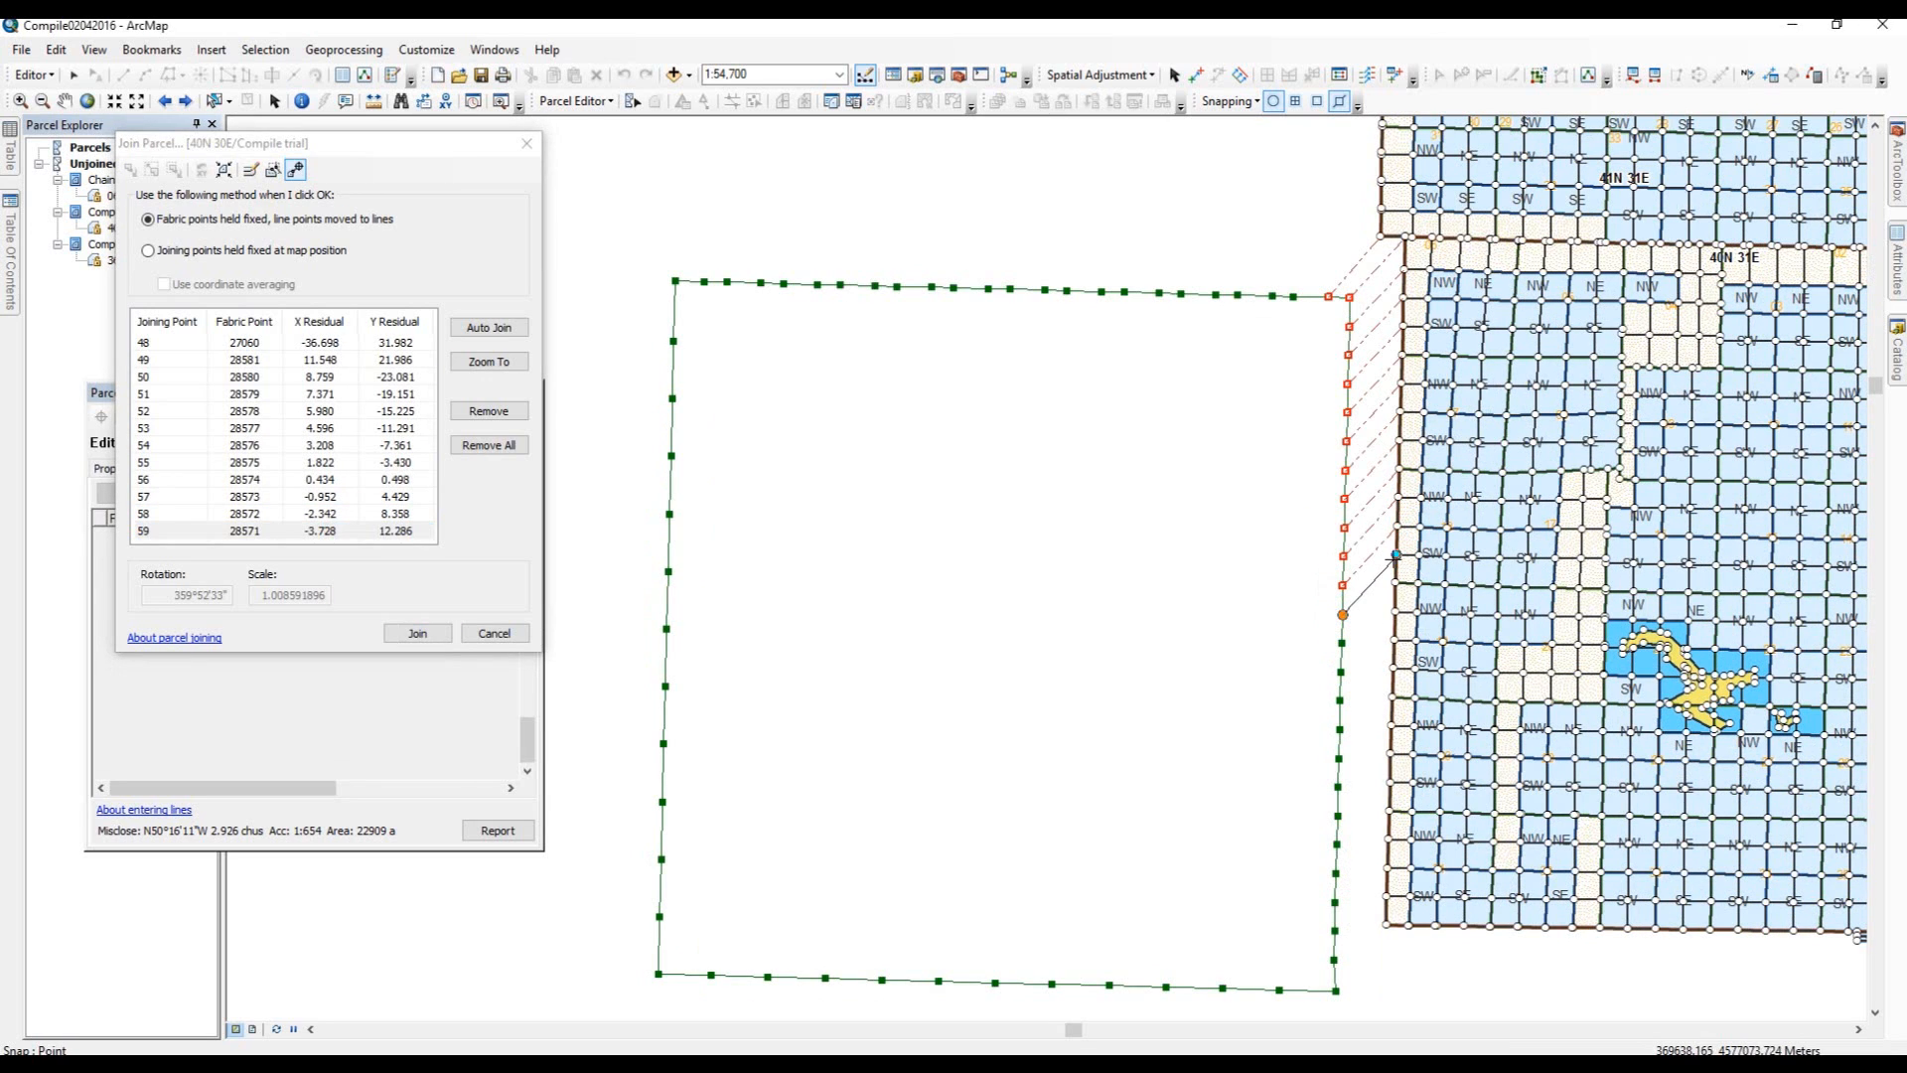
{"action": "left_click", "coordinate": [1394, 583]}
{"action": "left_click", "coordinate": [1393, 641]}
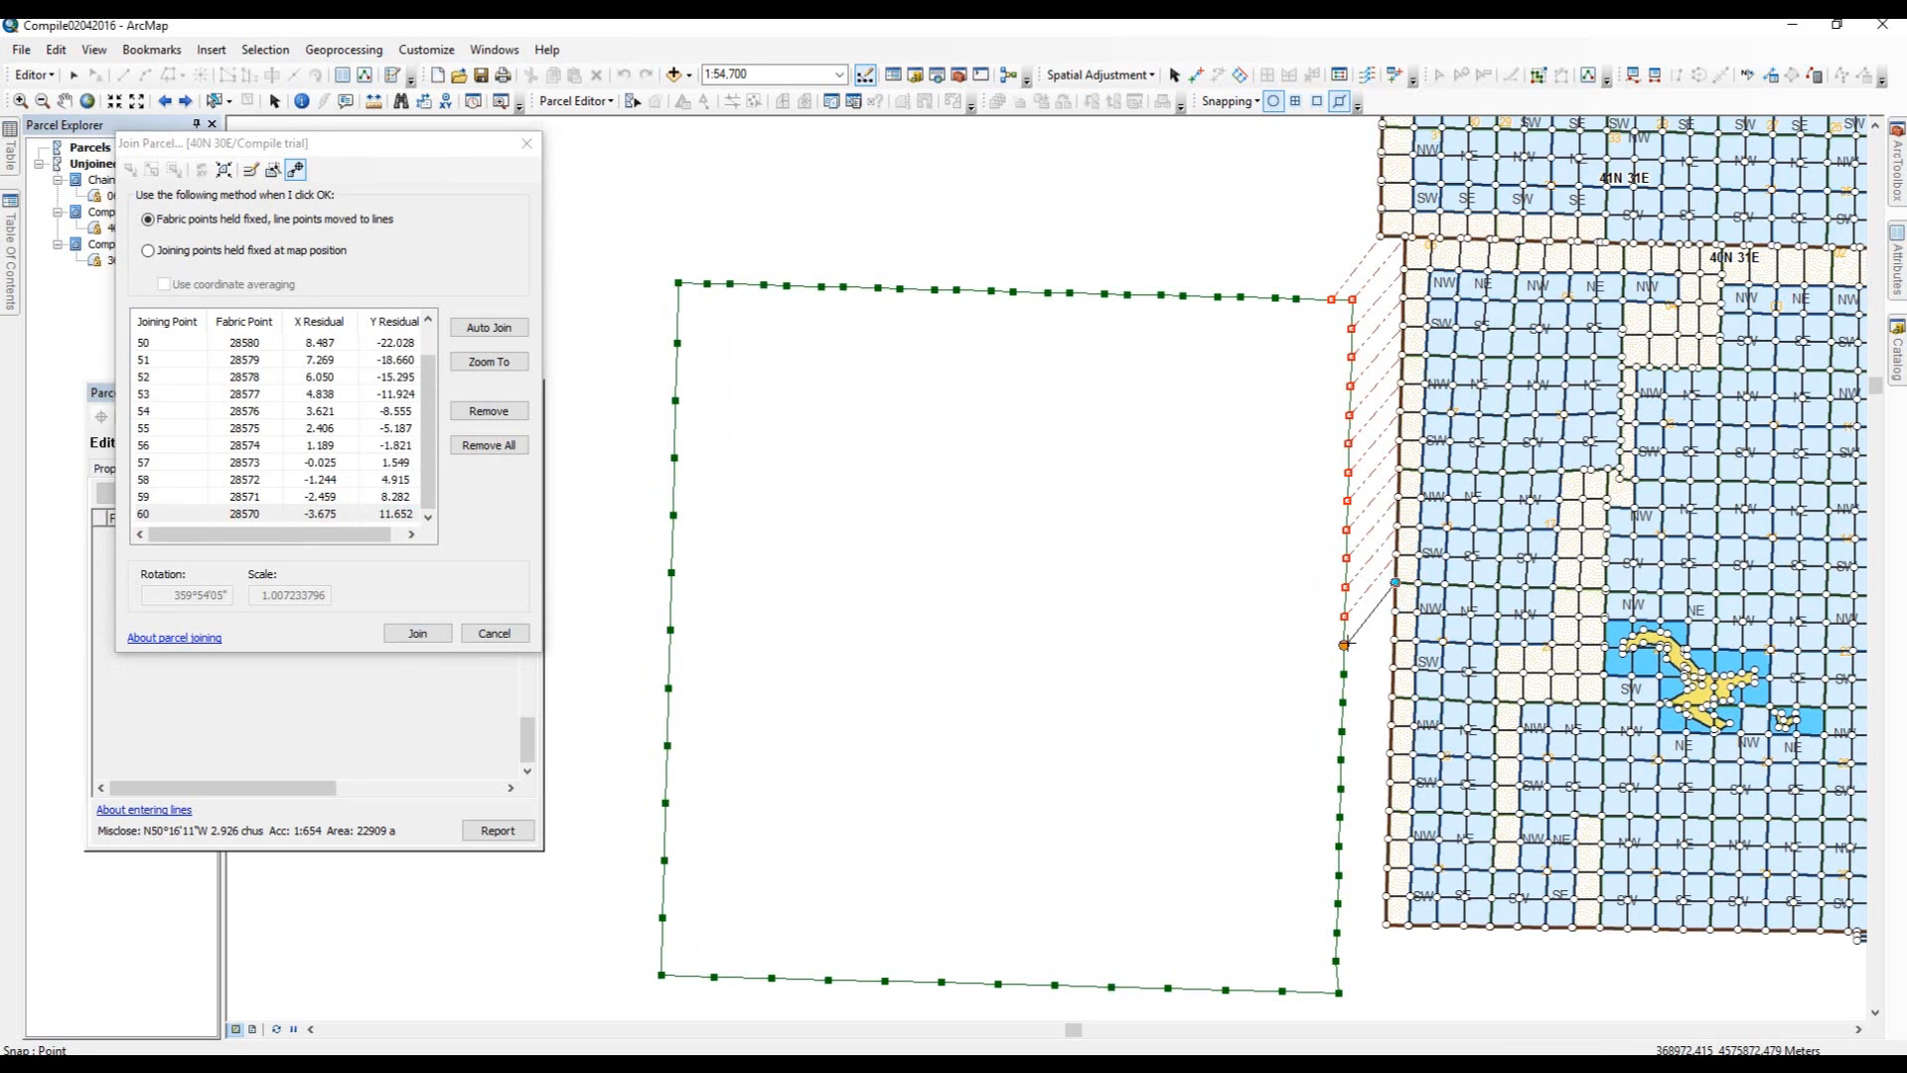
{"action": "left_click", "coordinate": [1344, 643]}
{"action": "left_click", "coordinate": [1344, 676]}
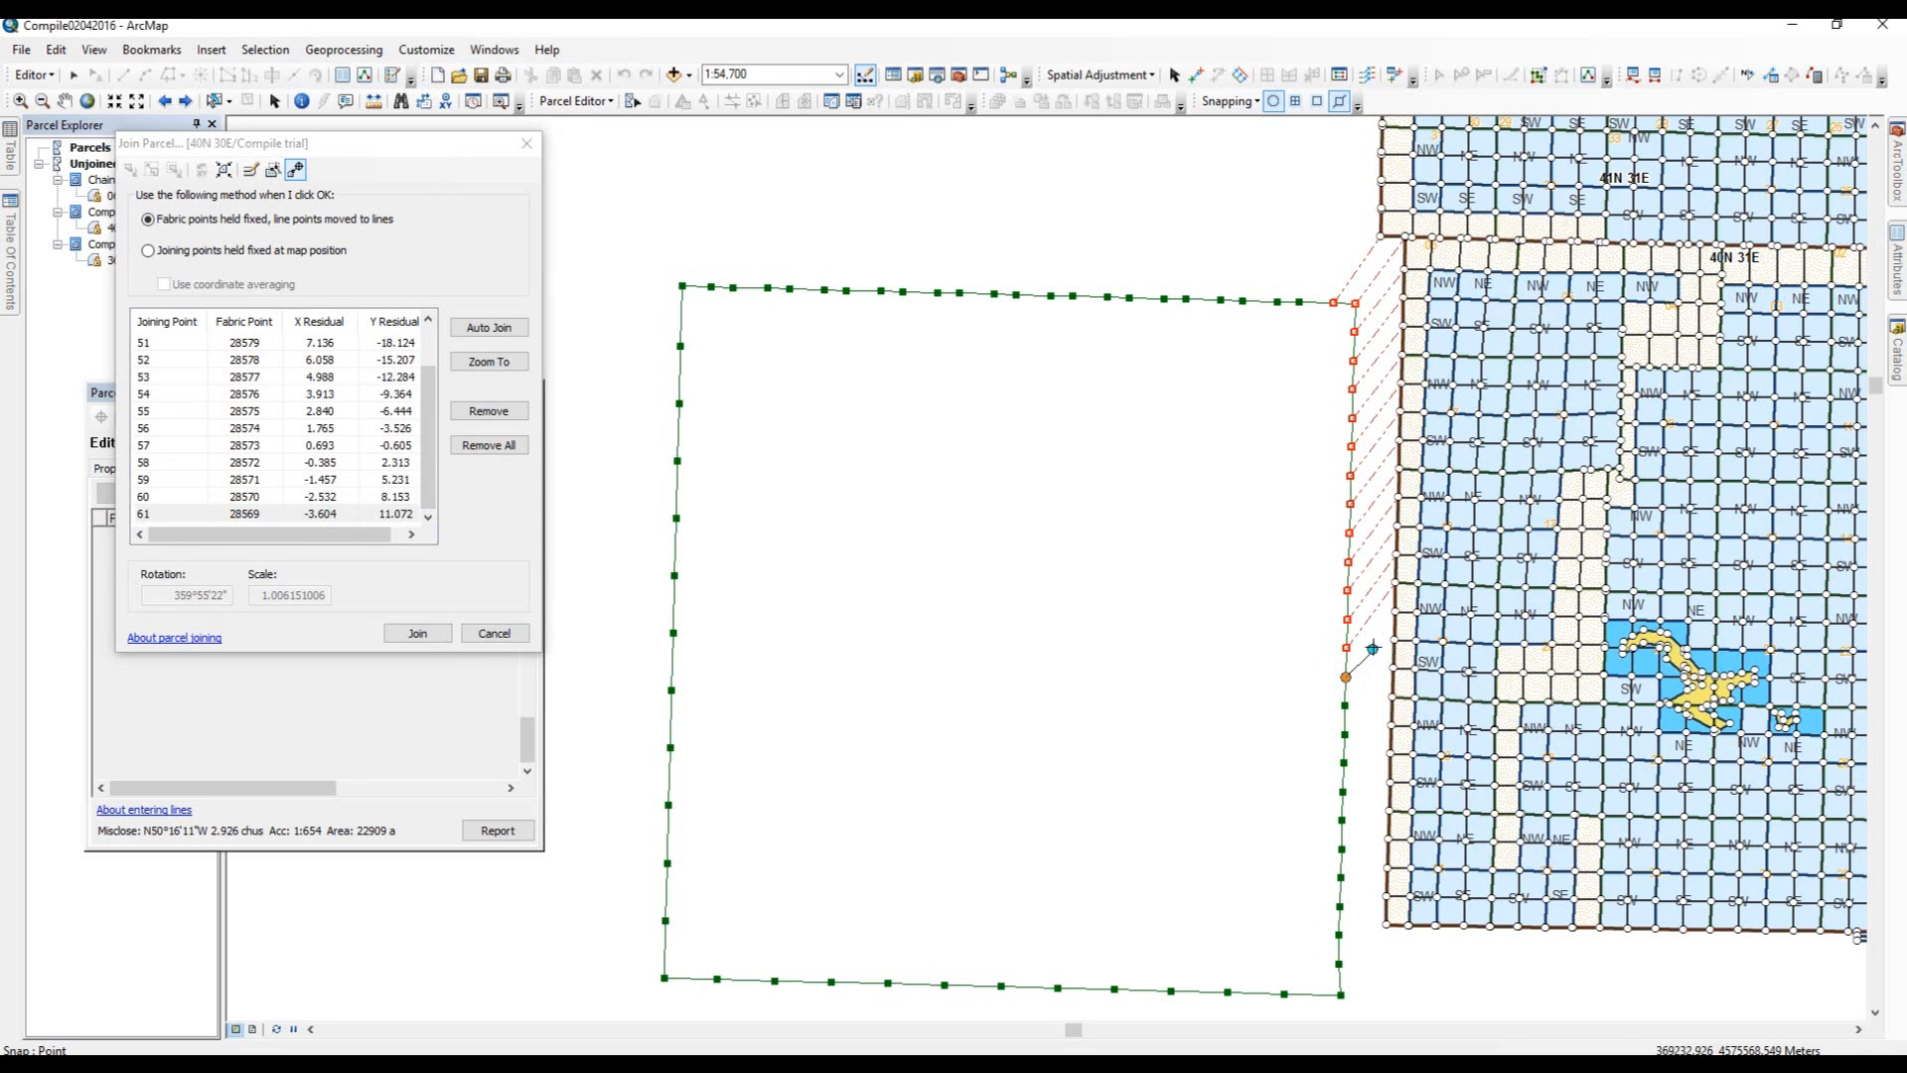
{"action": "left_click", "coordinate": [1393, 611]}
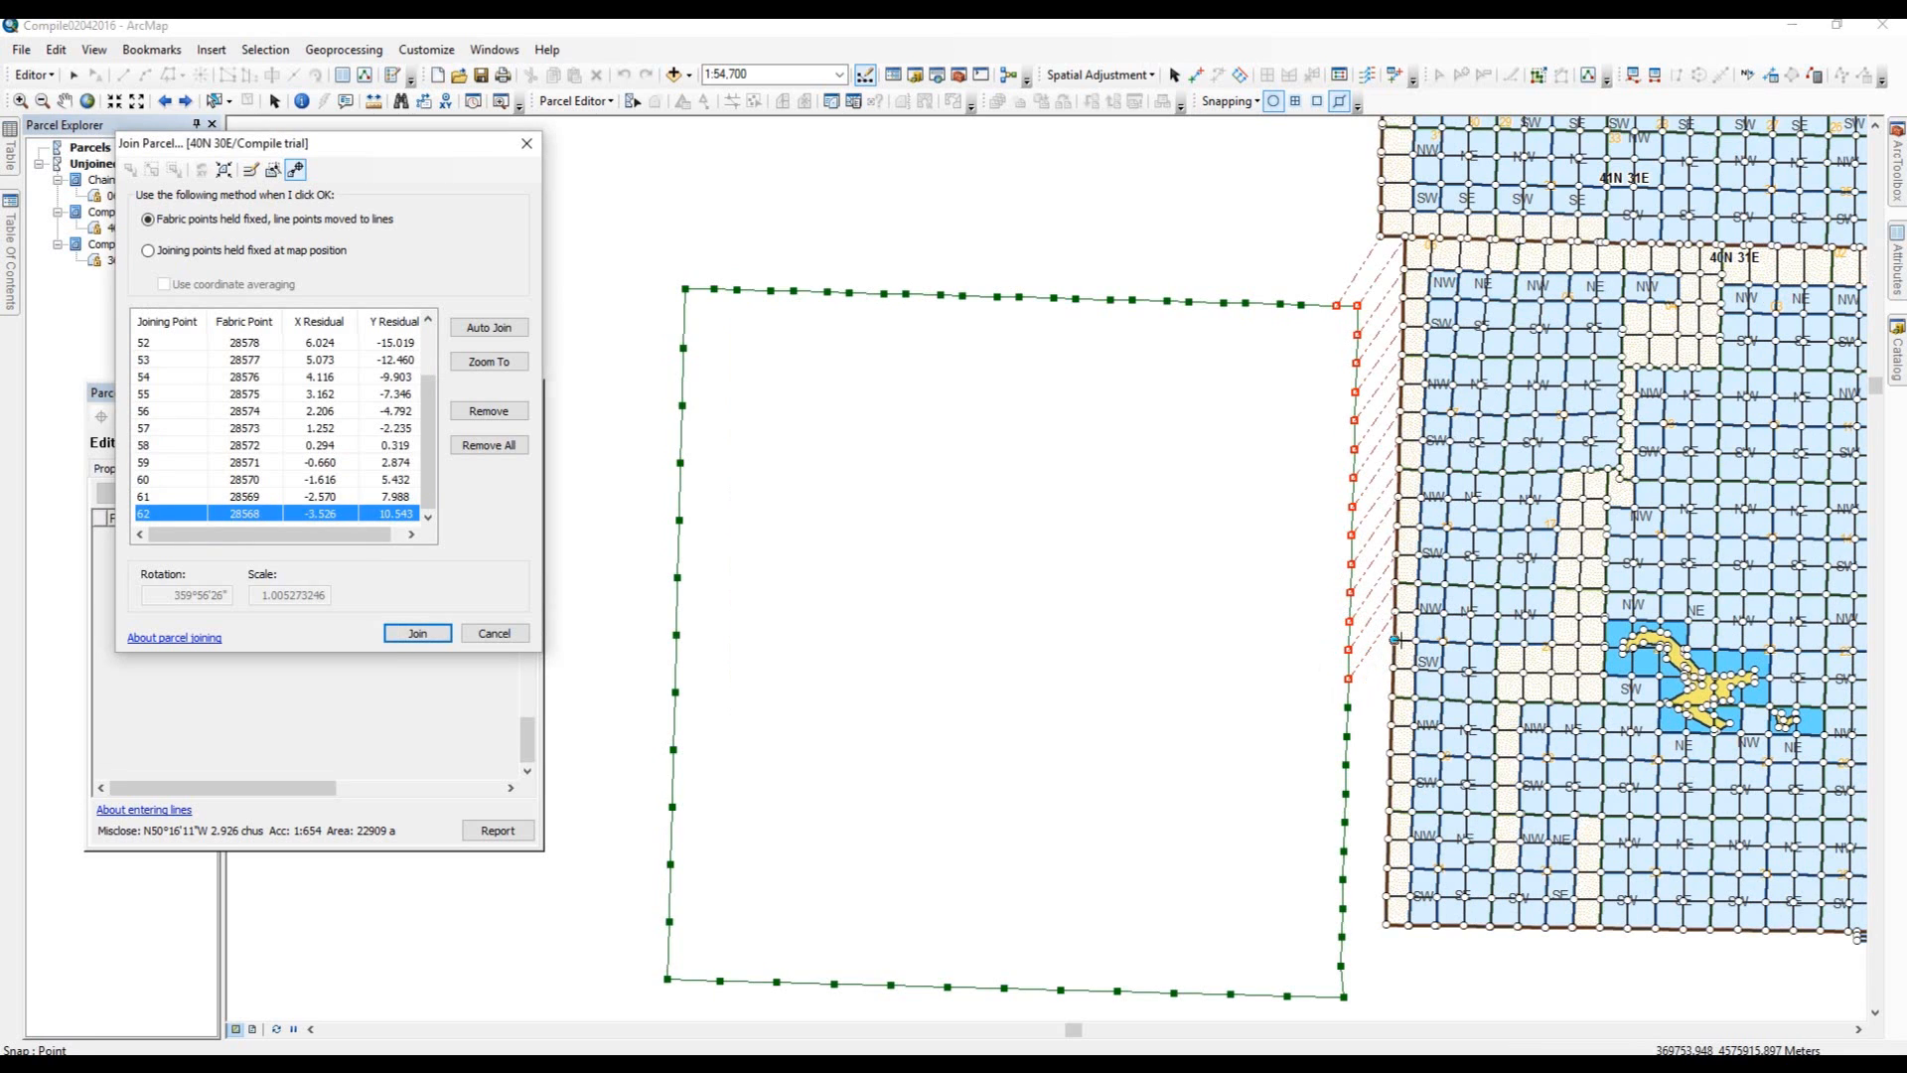
Link parcel points 63 to 67 on the lower east boundary to their matching fabric points.
{"action": "left_click", "coordinate": [1394, 639]}
{"action": "left_click", "coordinate": [1348, 708]}
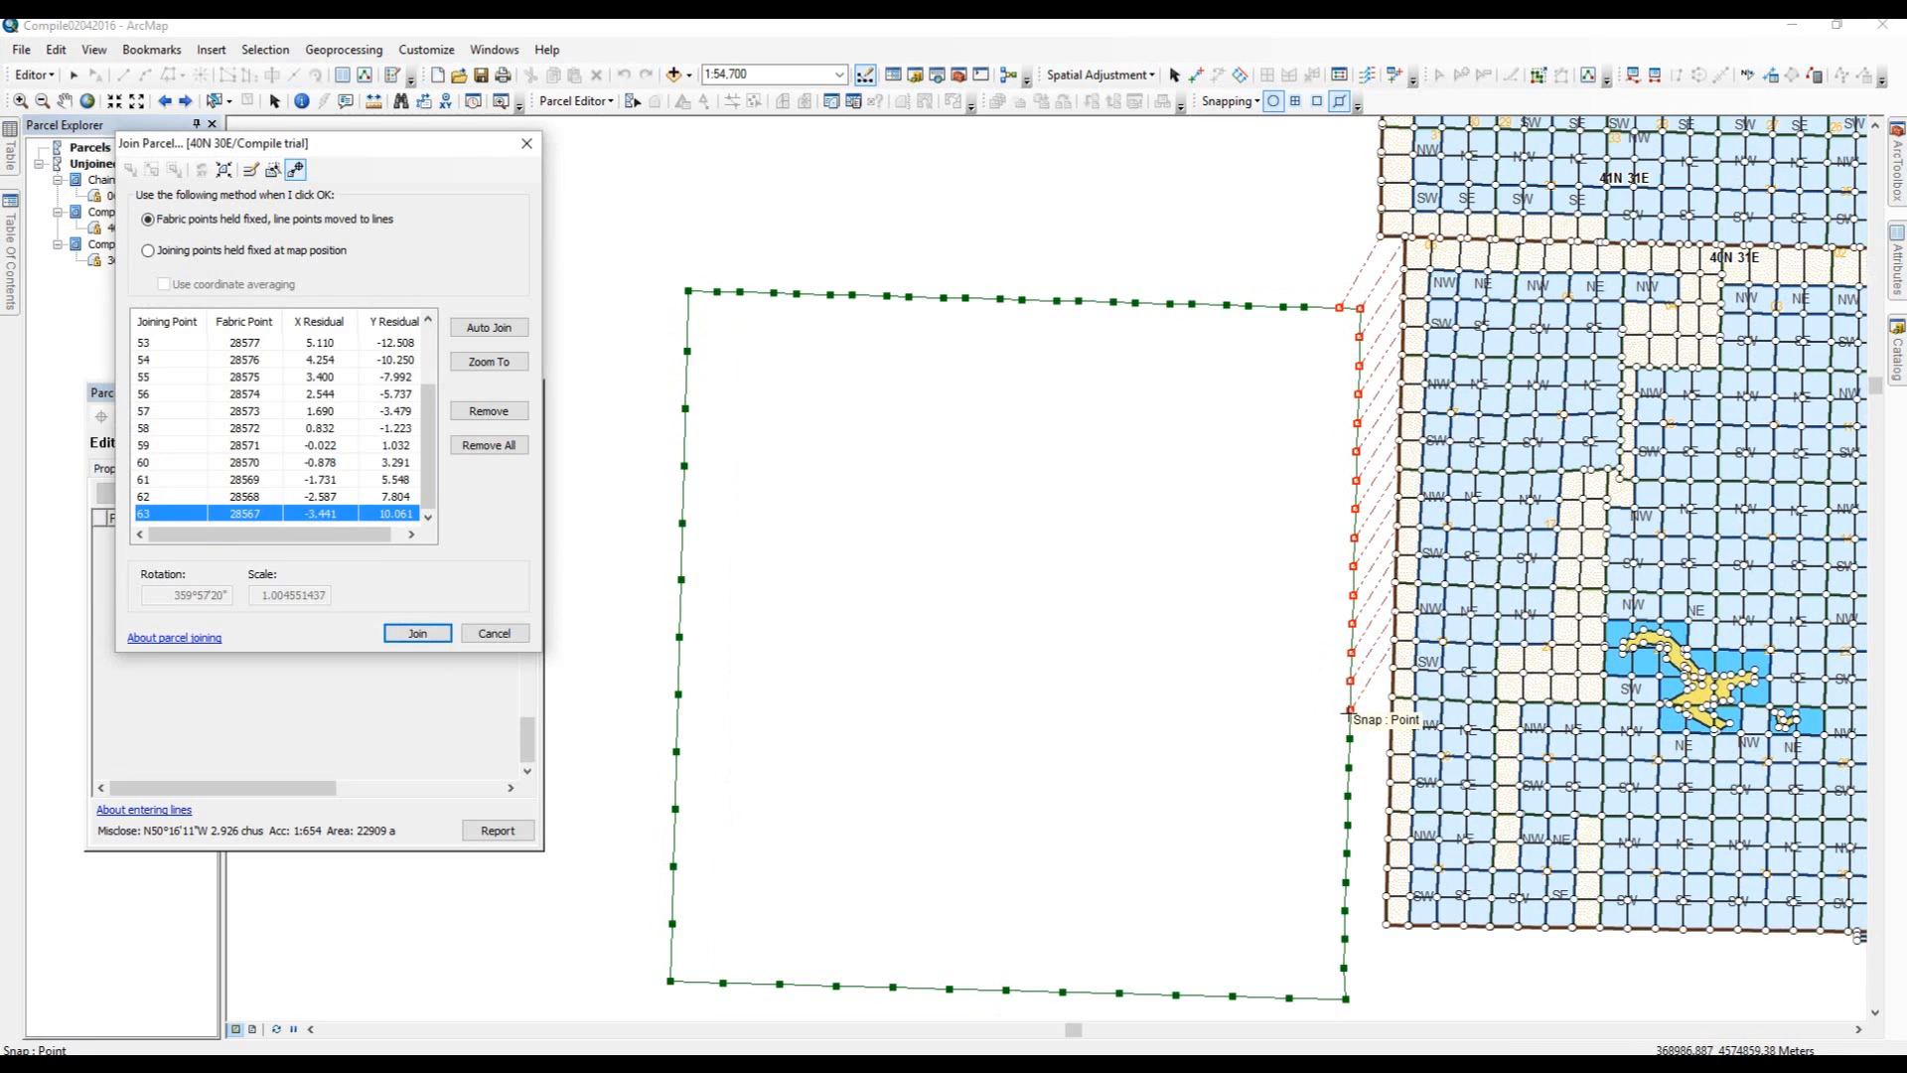
{"action": "left_click", "coordinate": [1349, 738]}
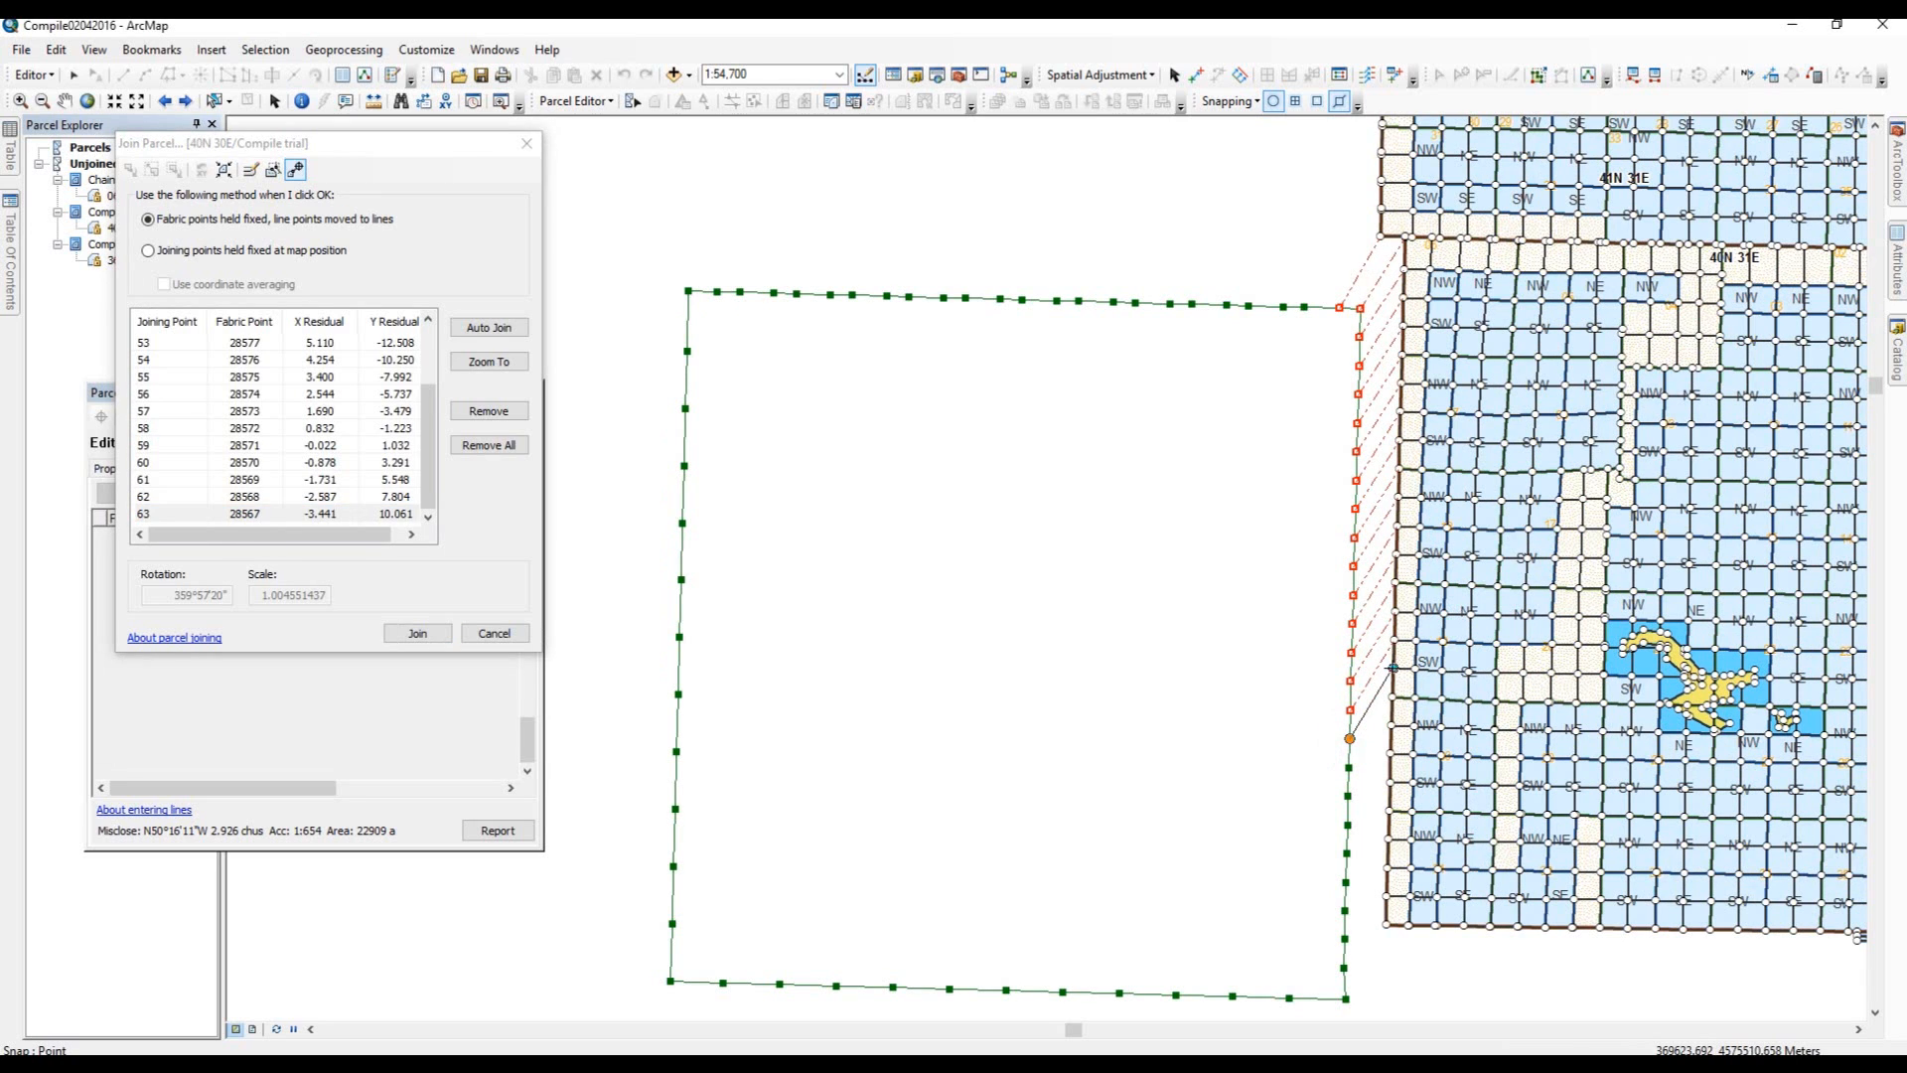
{"action": "left_click", "coordinate": [1394, 668]}
{"action": "left_click", "coordinate": [1392, 697]}
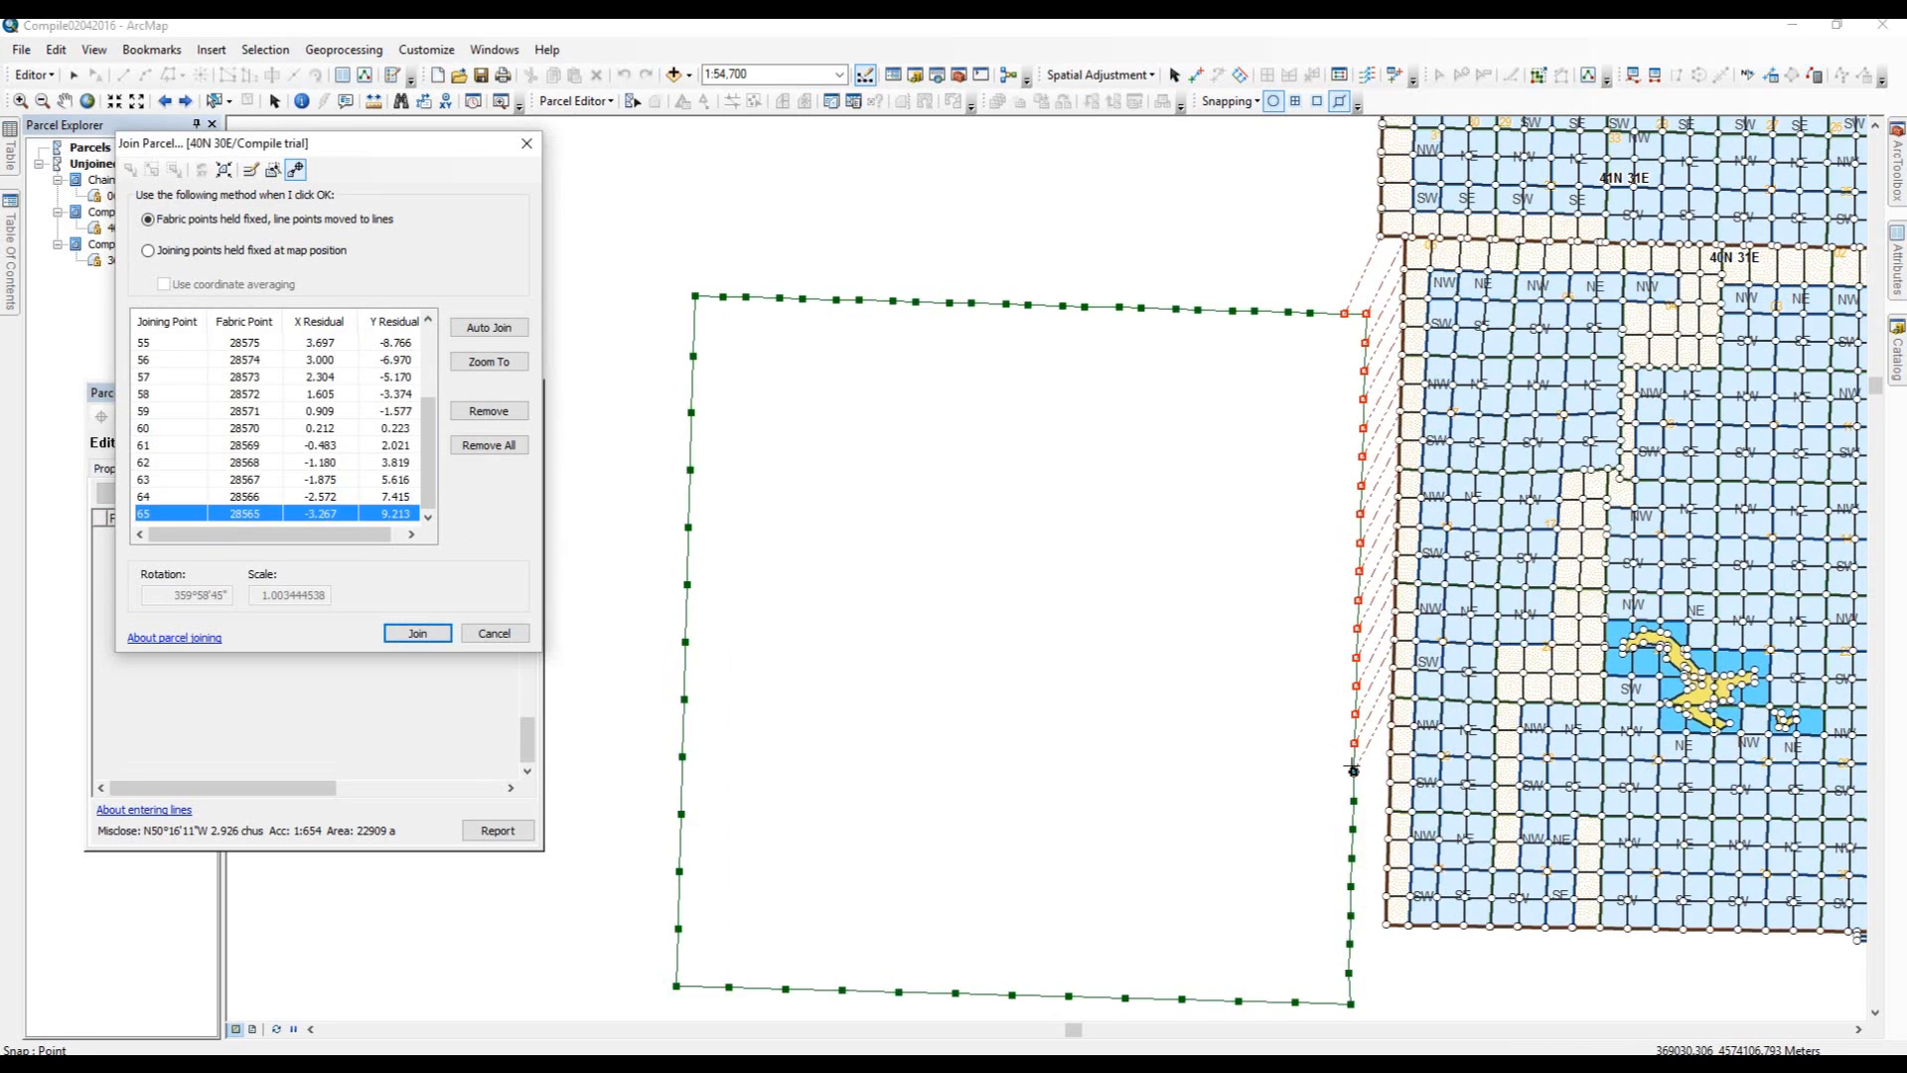
{"action": "left_click", "coordinate": [1353, 801]}
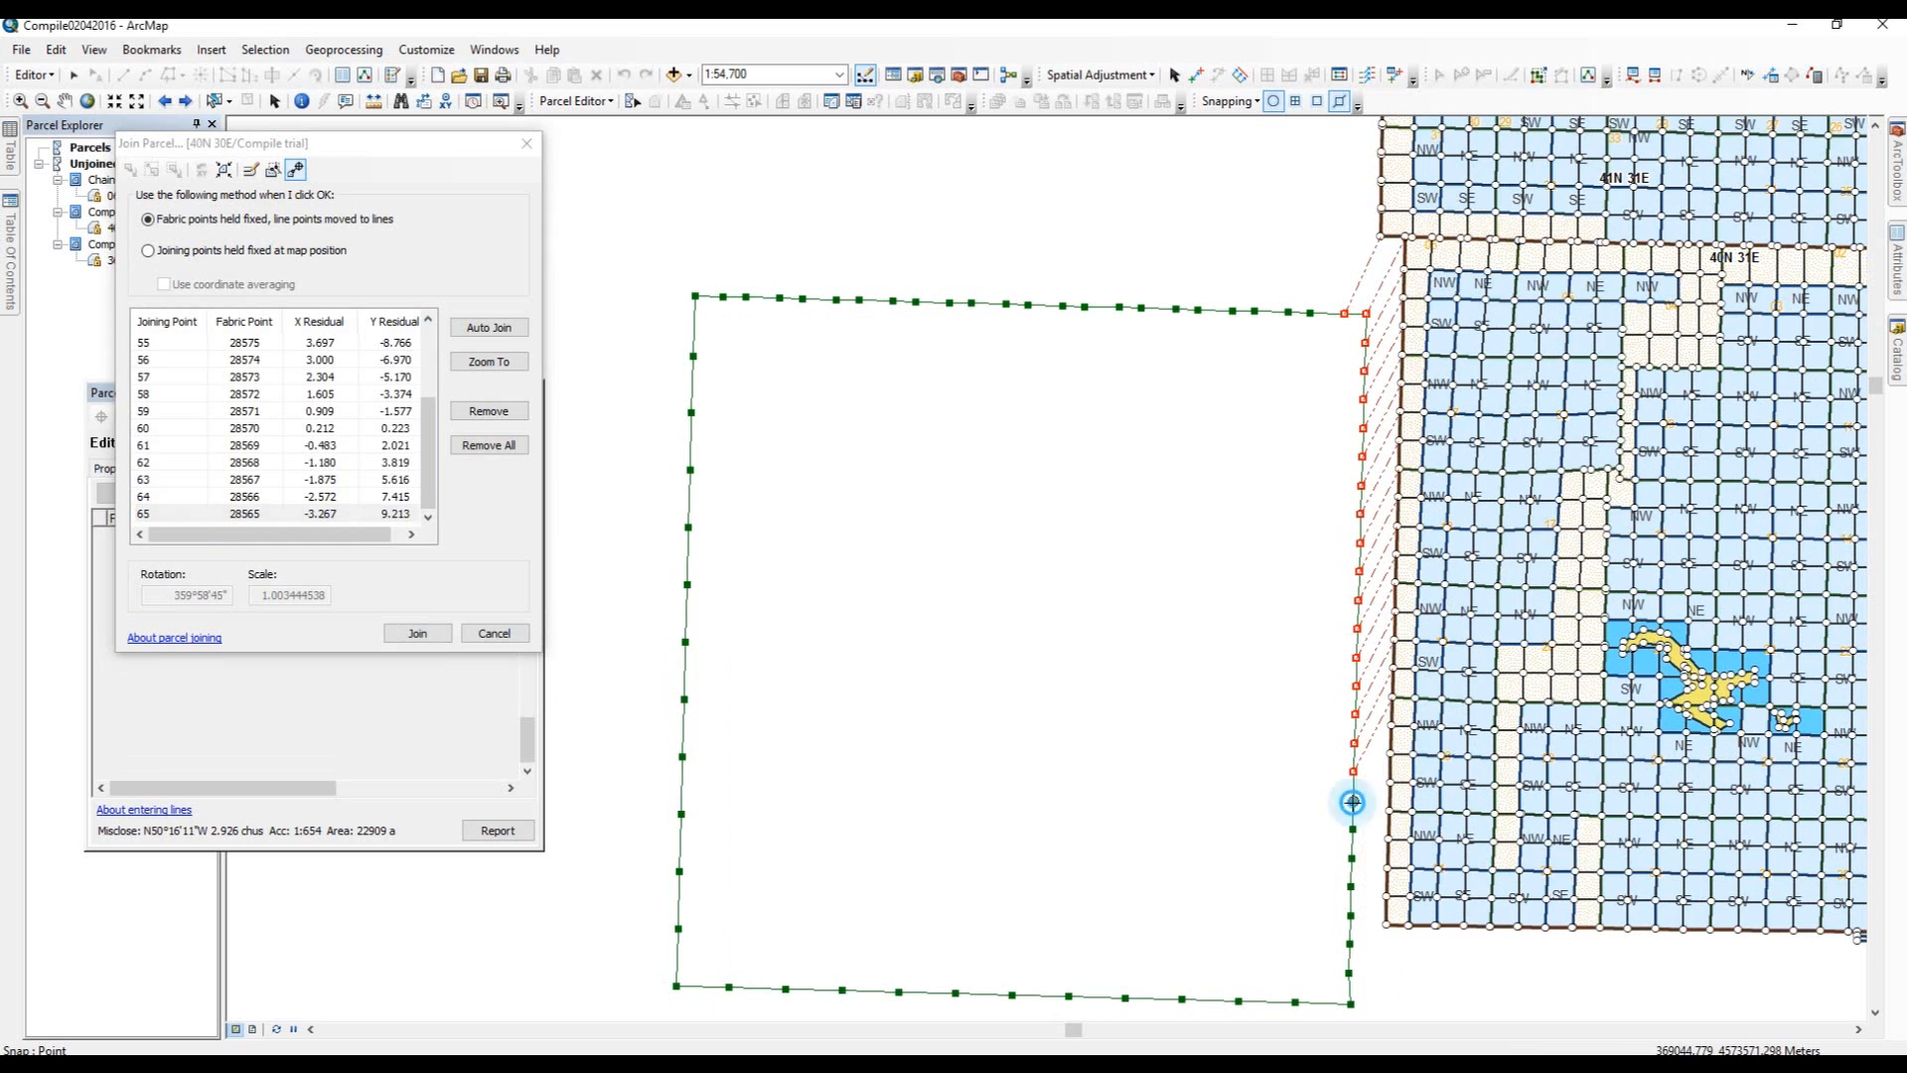
{"action": "left_click", "coordinate": [1391, 717]}
{"action": "left_click", "coordinate": [1390, 754]}
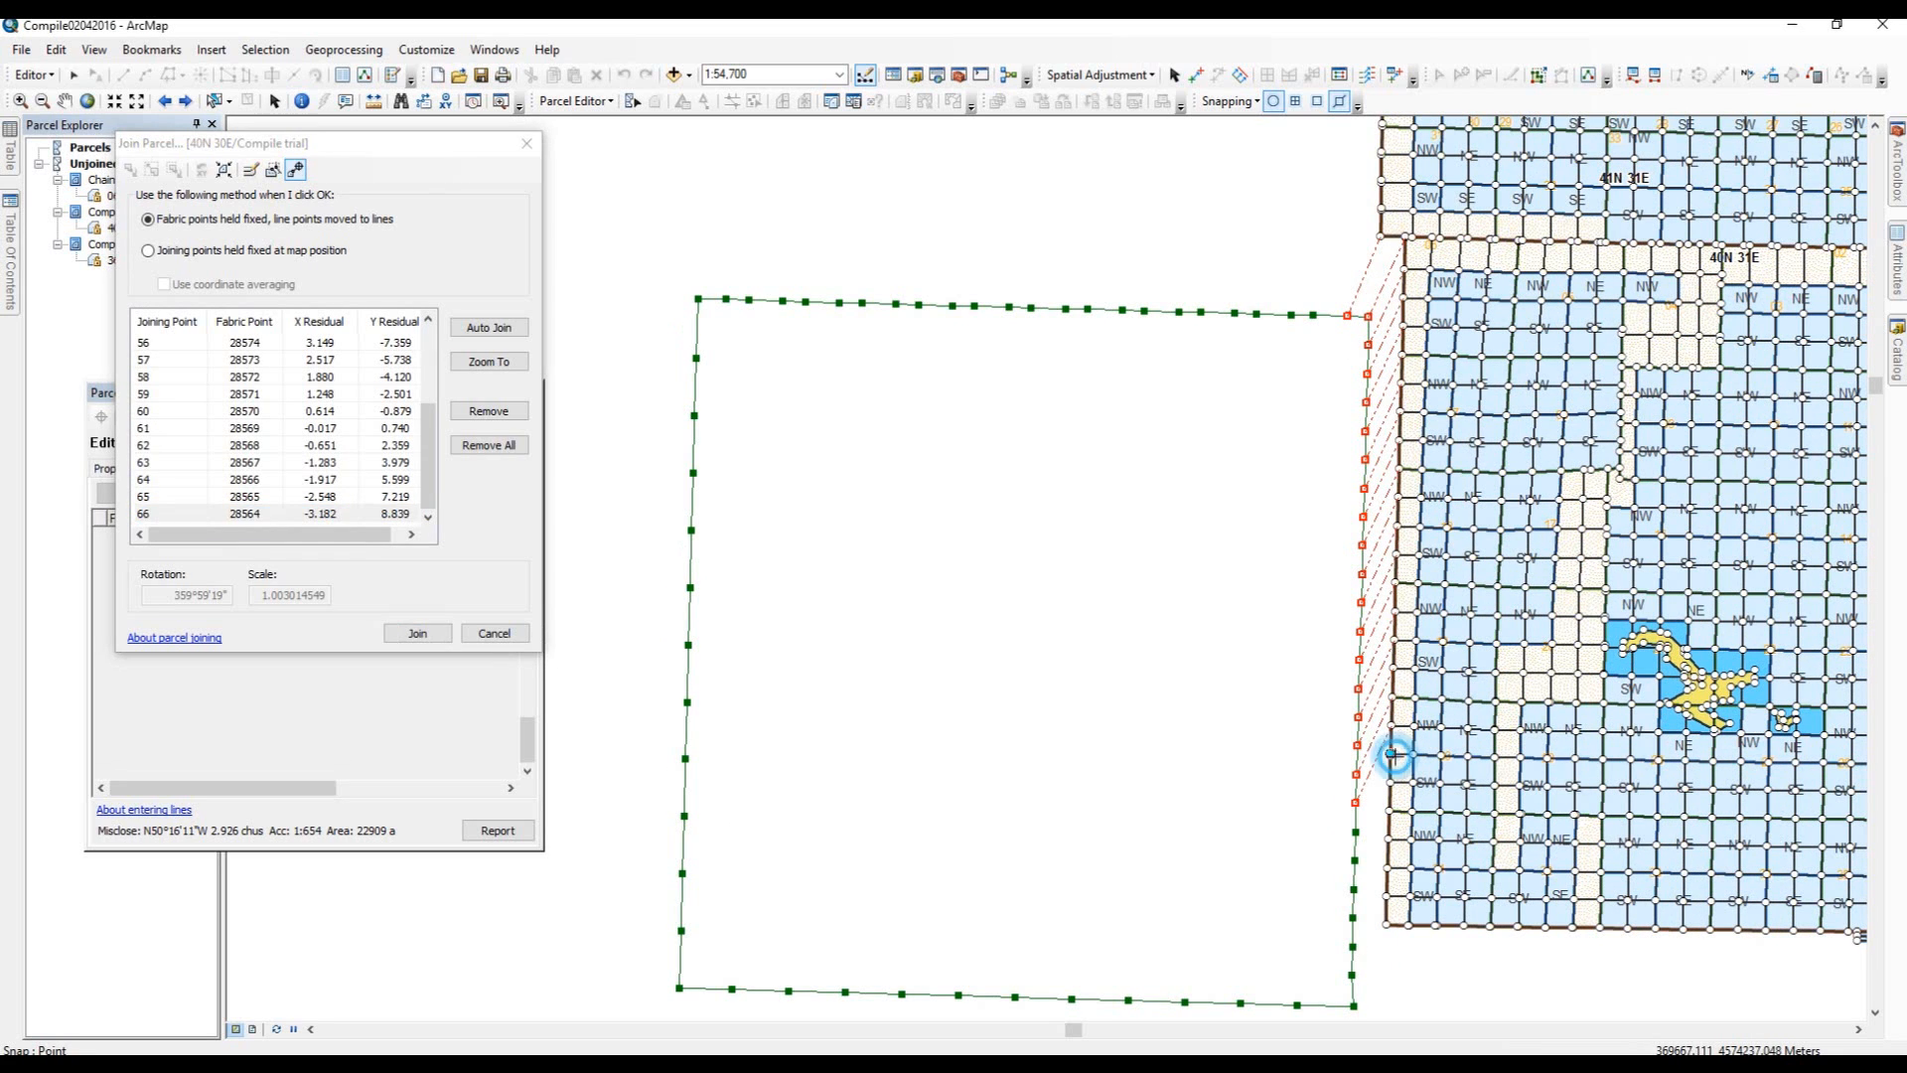
{"action": "left_click", "coordinate": [1357, 831]}
{"action": "left_click", "coordinate": [1358, 863]}
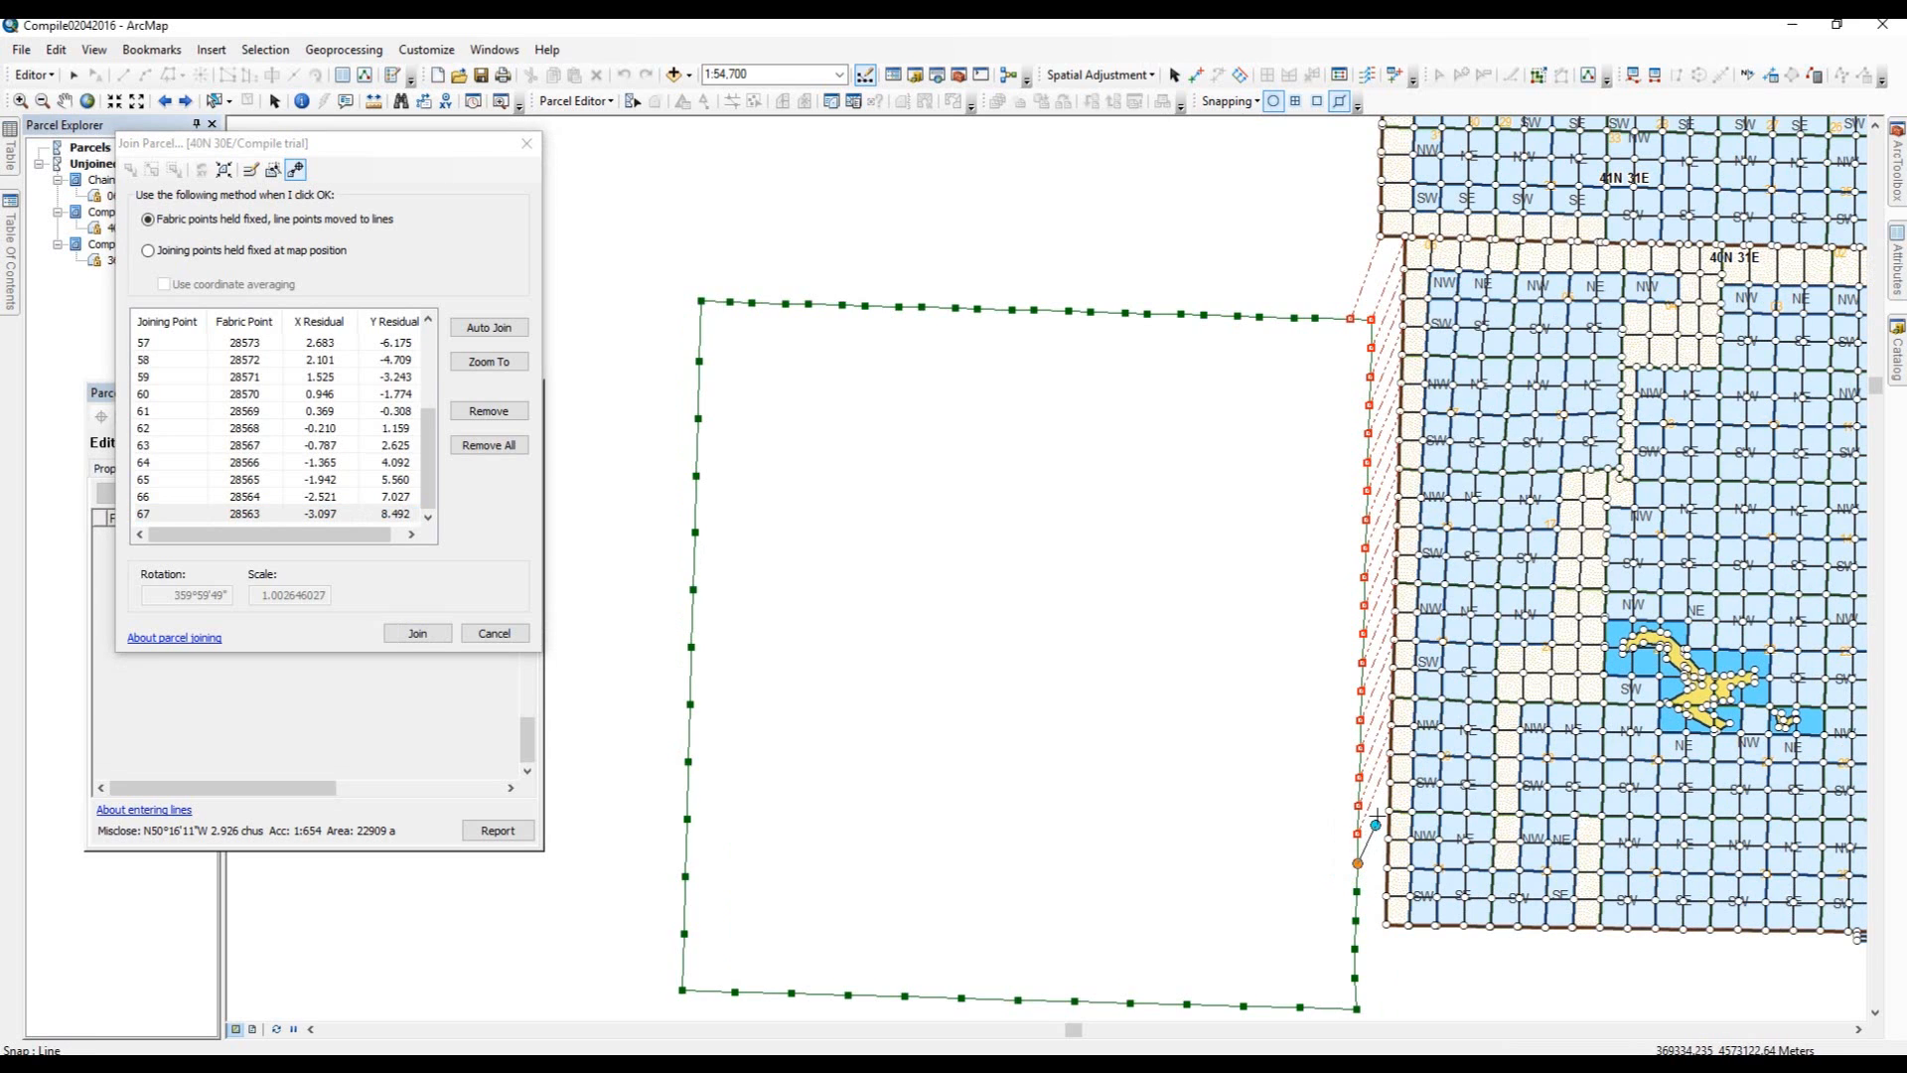
Link parcel points 68 to 72 on the lower east boundary to their matching fabric points.
{"action": "left_click", "coordinate": [1391, 782]}
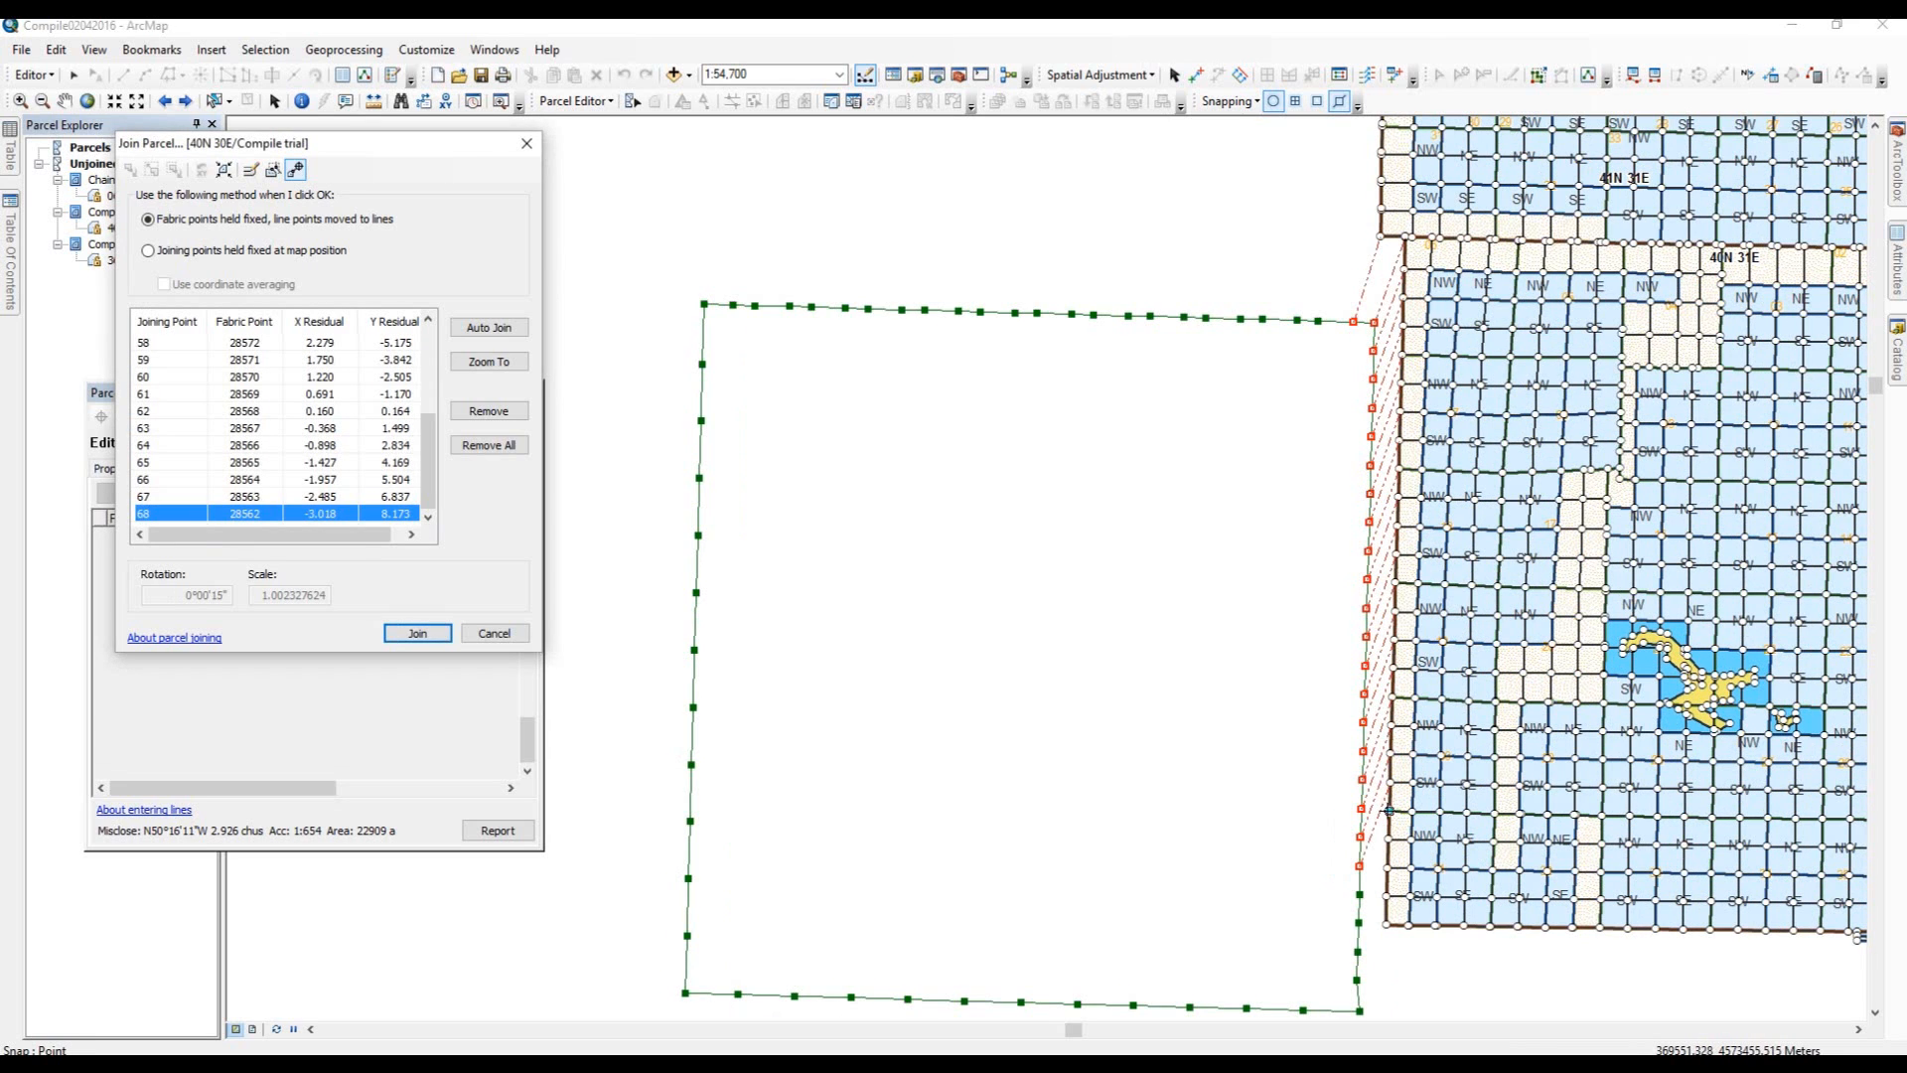
{"action": "left_click", "coordinate": [1389, 811]}
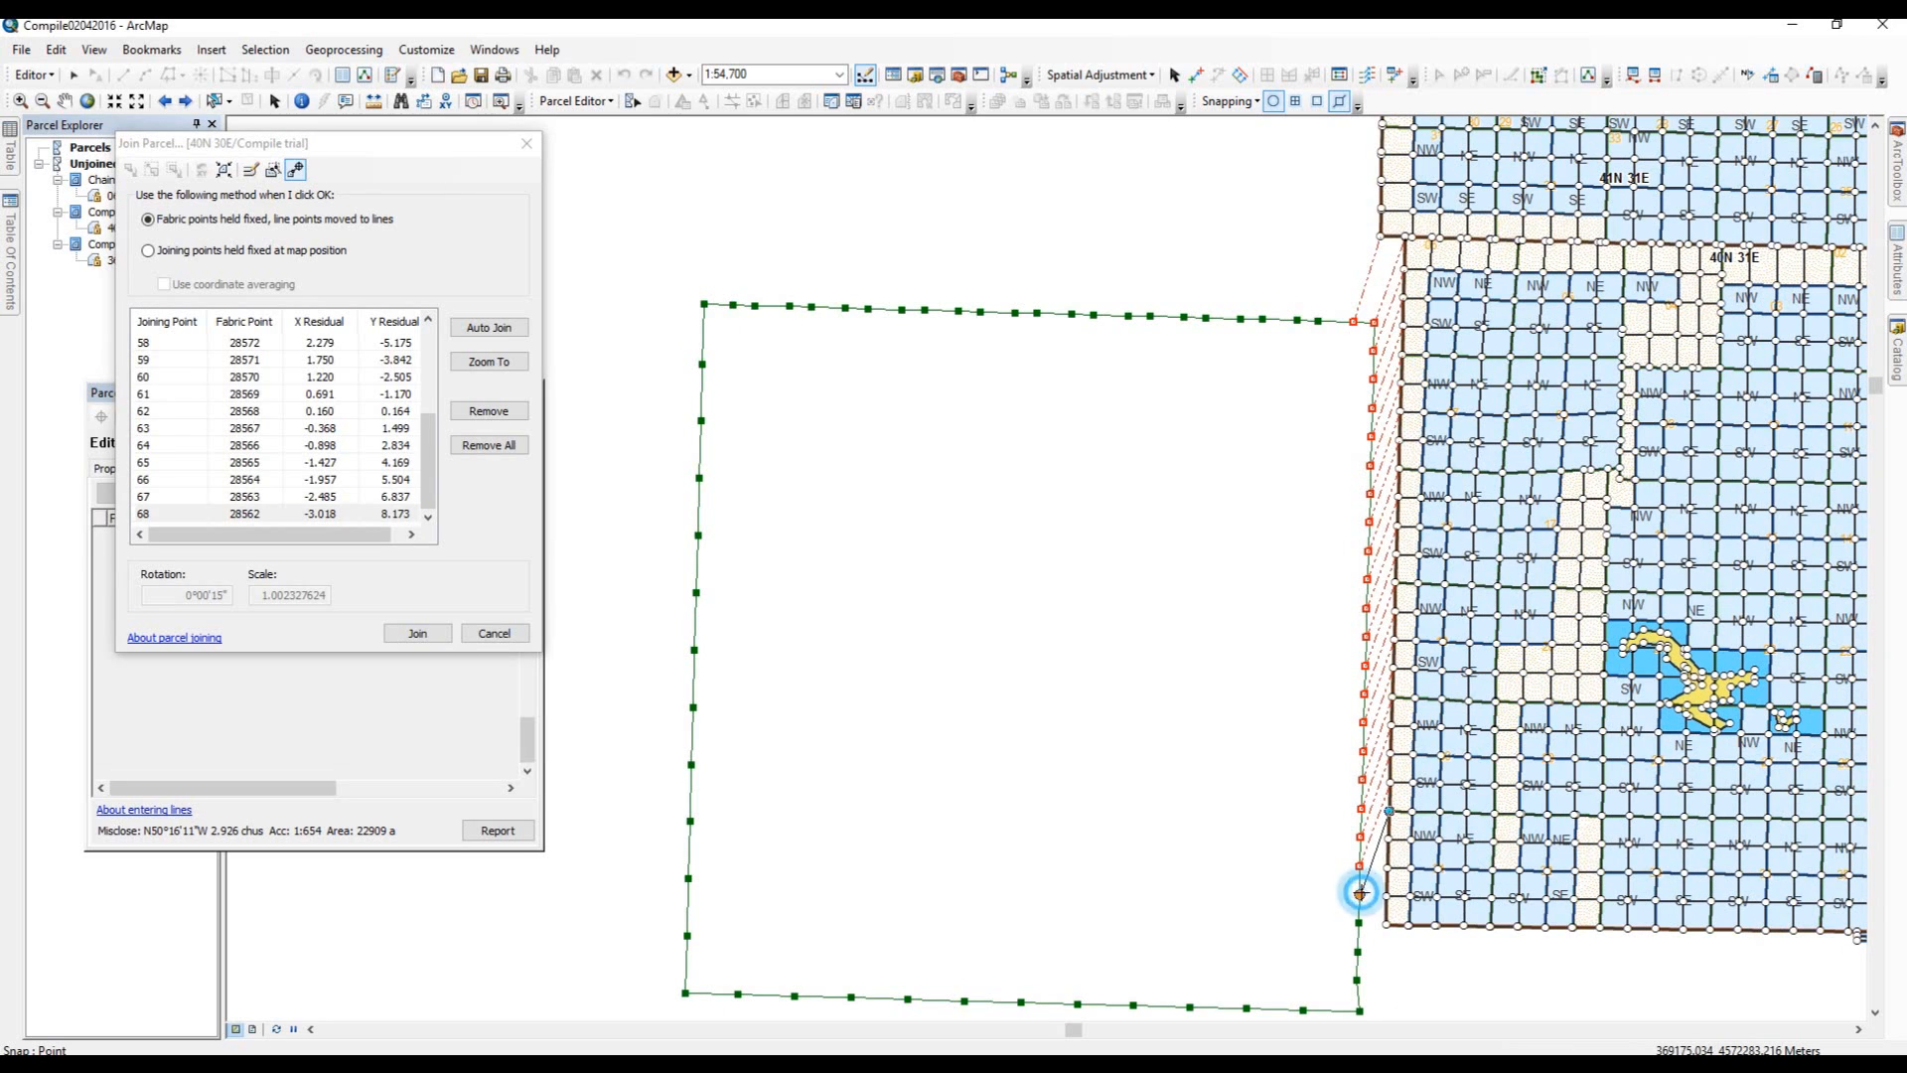
{"action": "left_click", "coordinate": [1358, 893]}
{"action": "left_click", "coordinate": [1364, 891]}
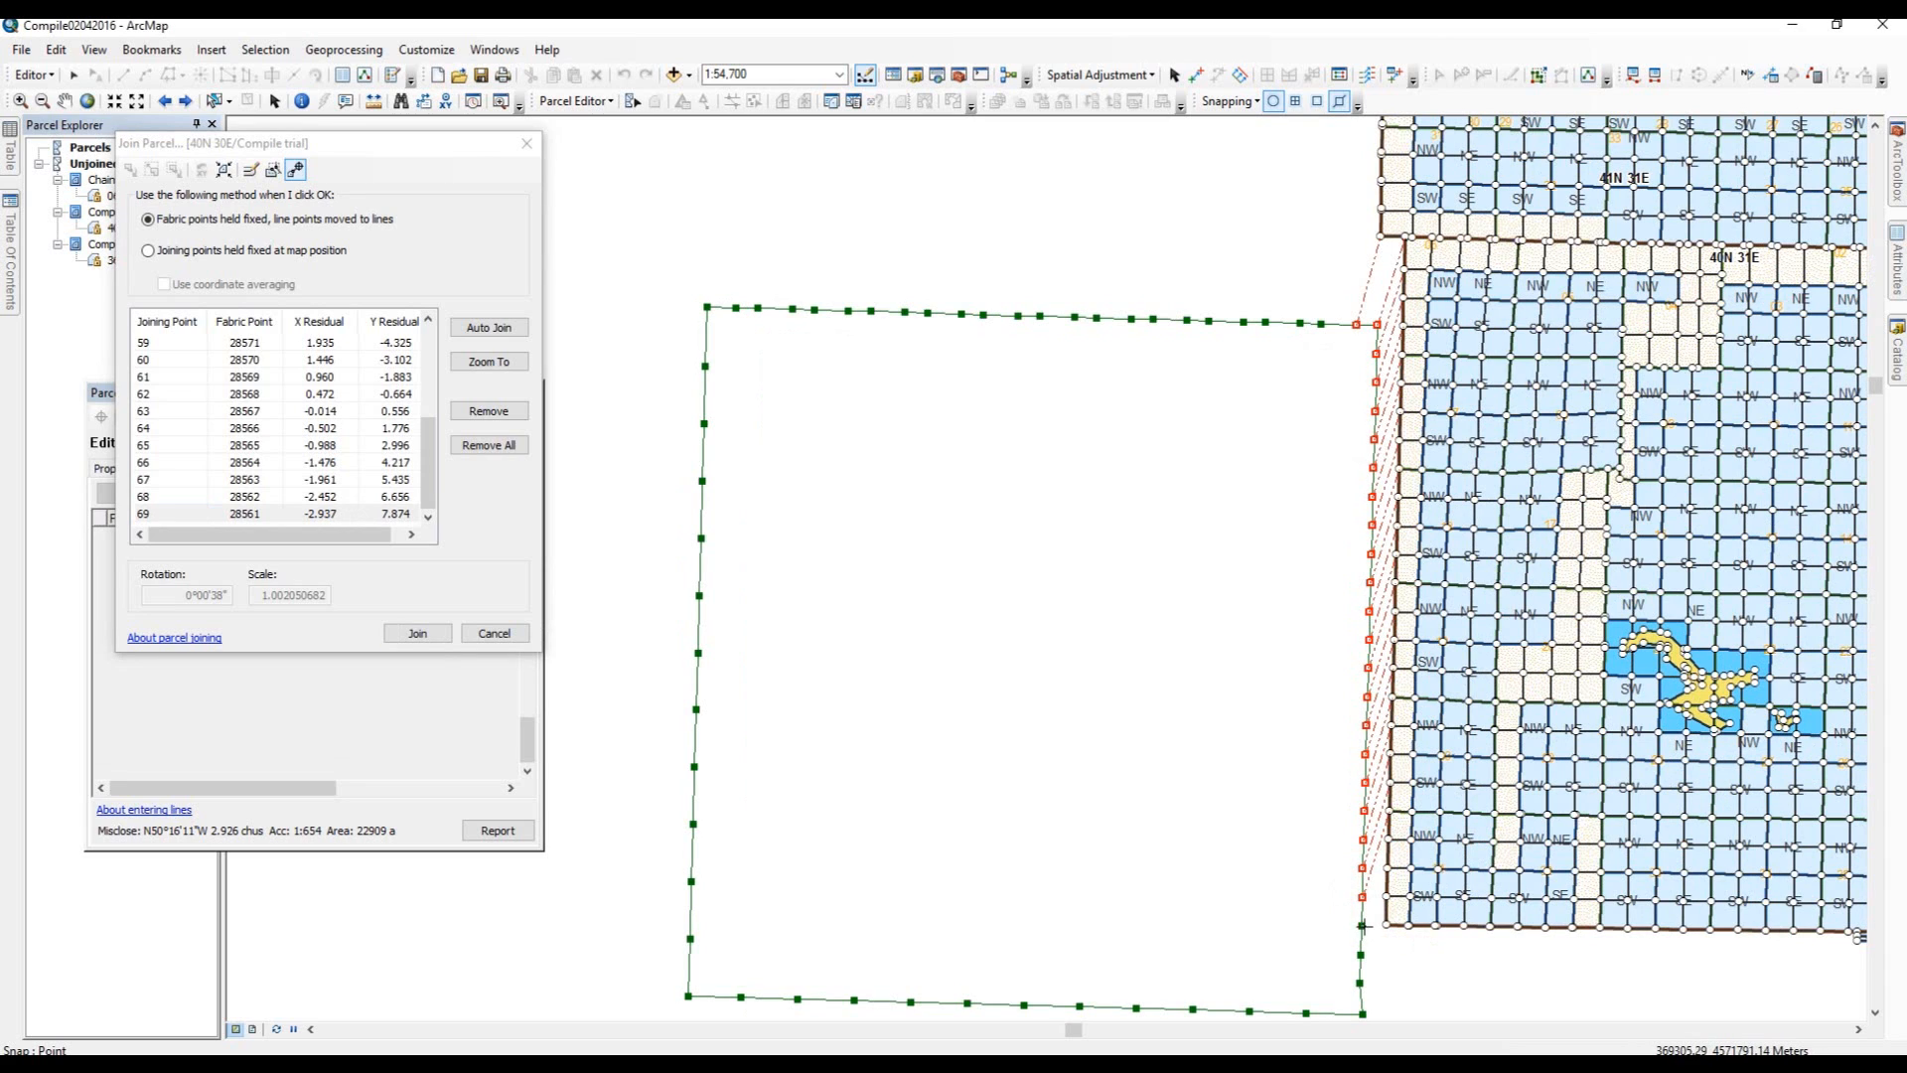
{"action": "left_click_drag", "start_coordinate": [1363, 926], "coordinate": [1386, 856]}
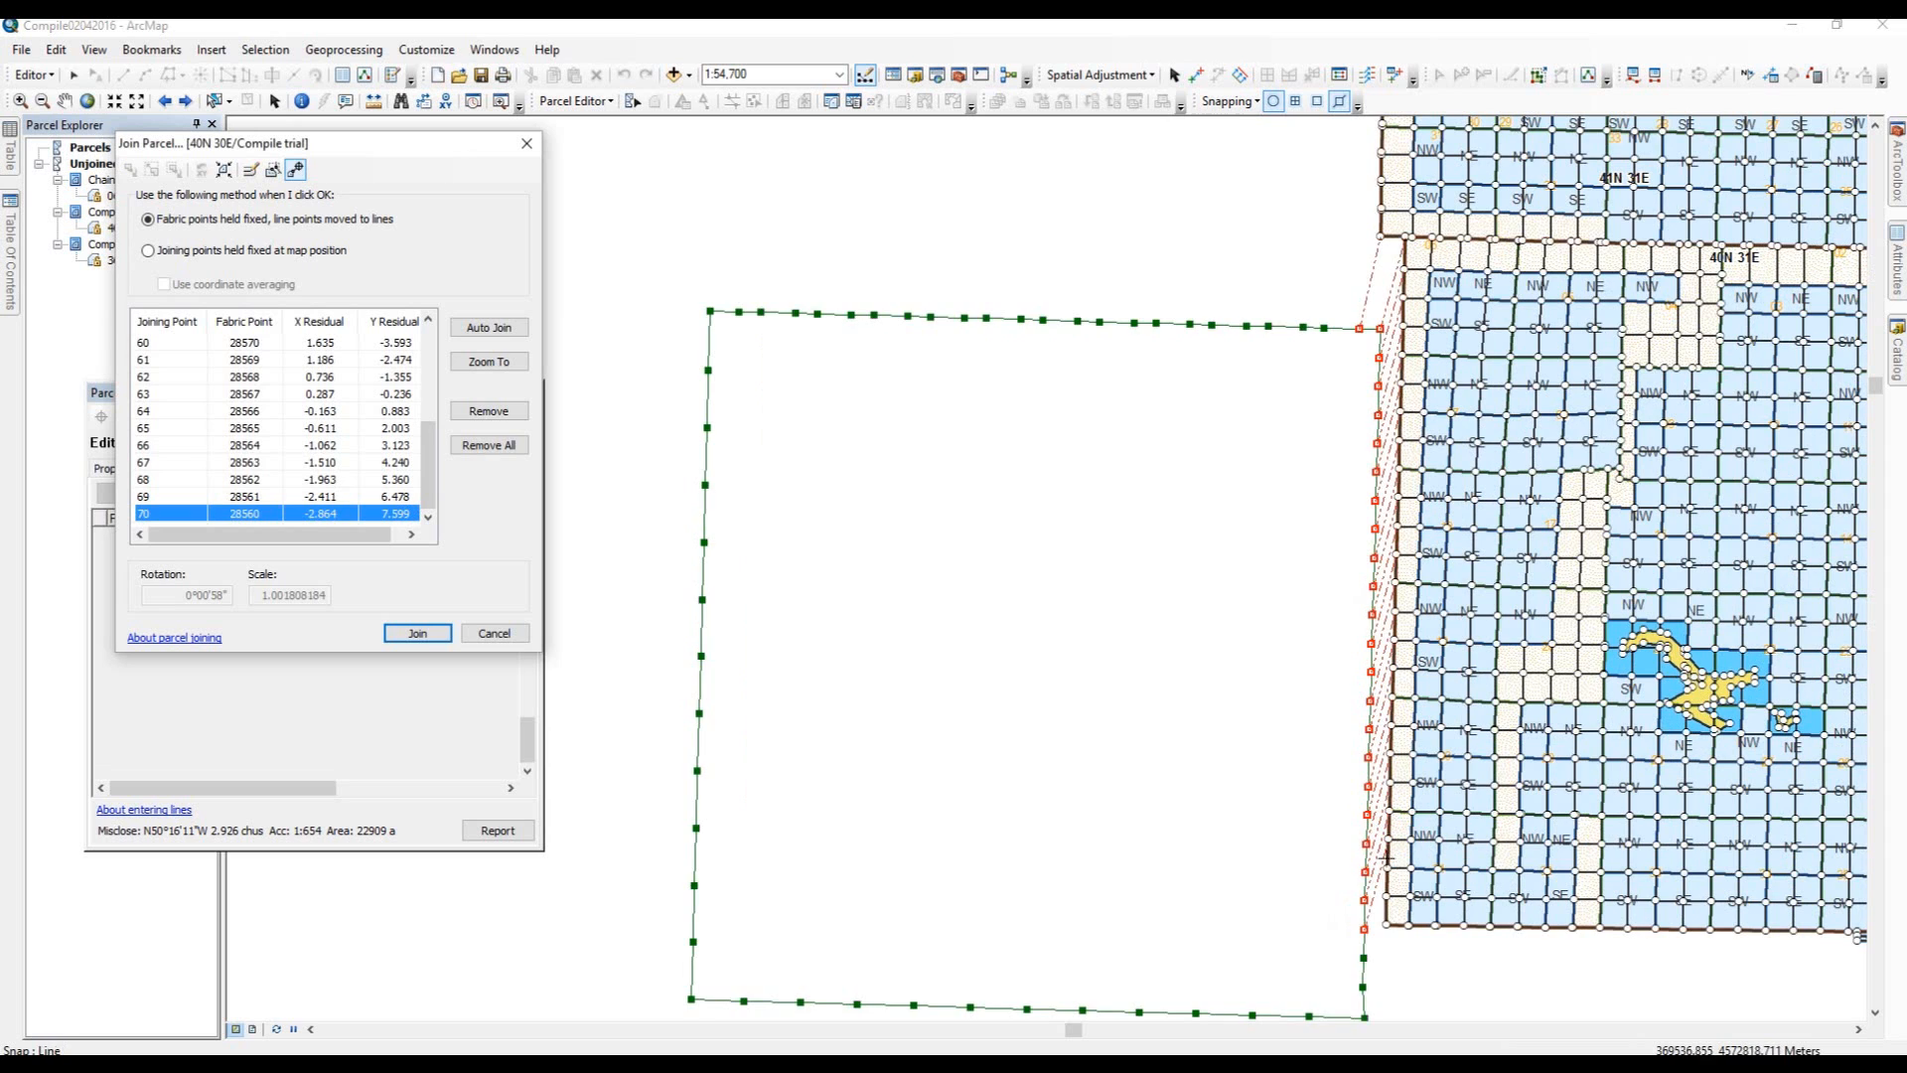
{"action": "left_click", "coordinate": [1387, 868]}
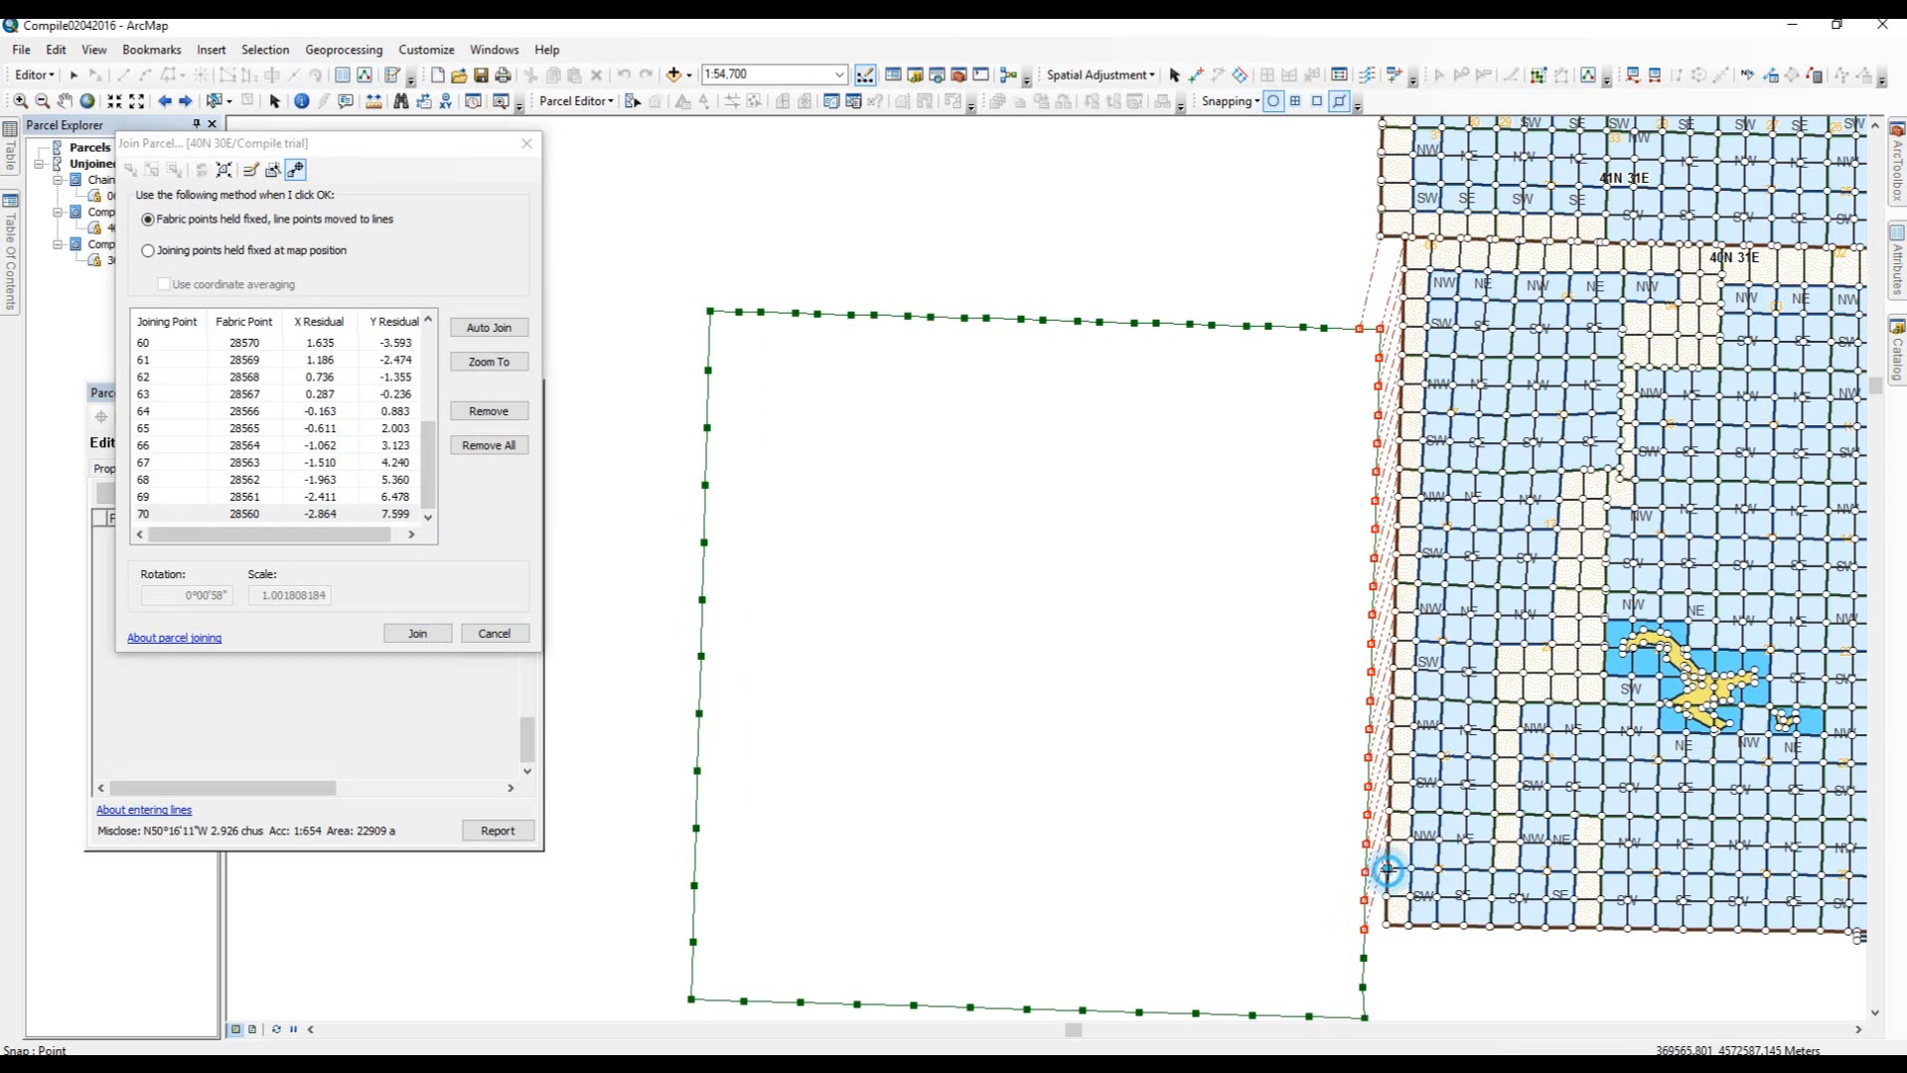
{"action": "left_click", "coordinate": [1365, 957]}
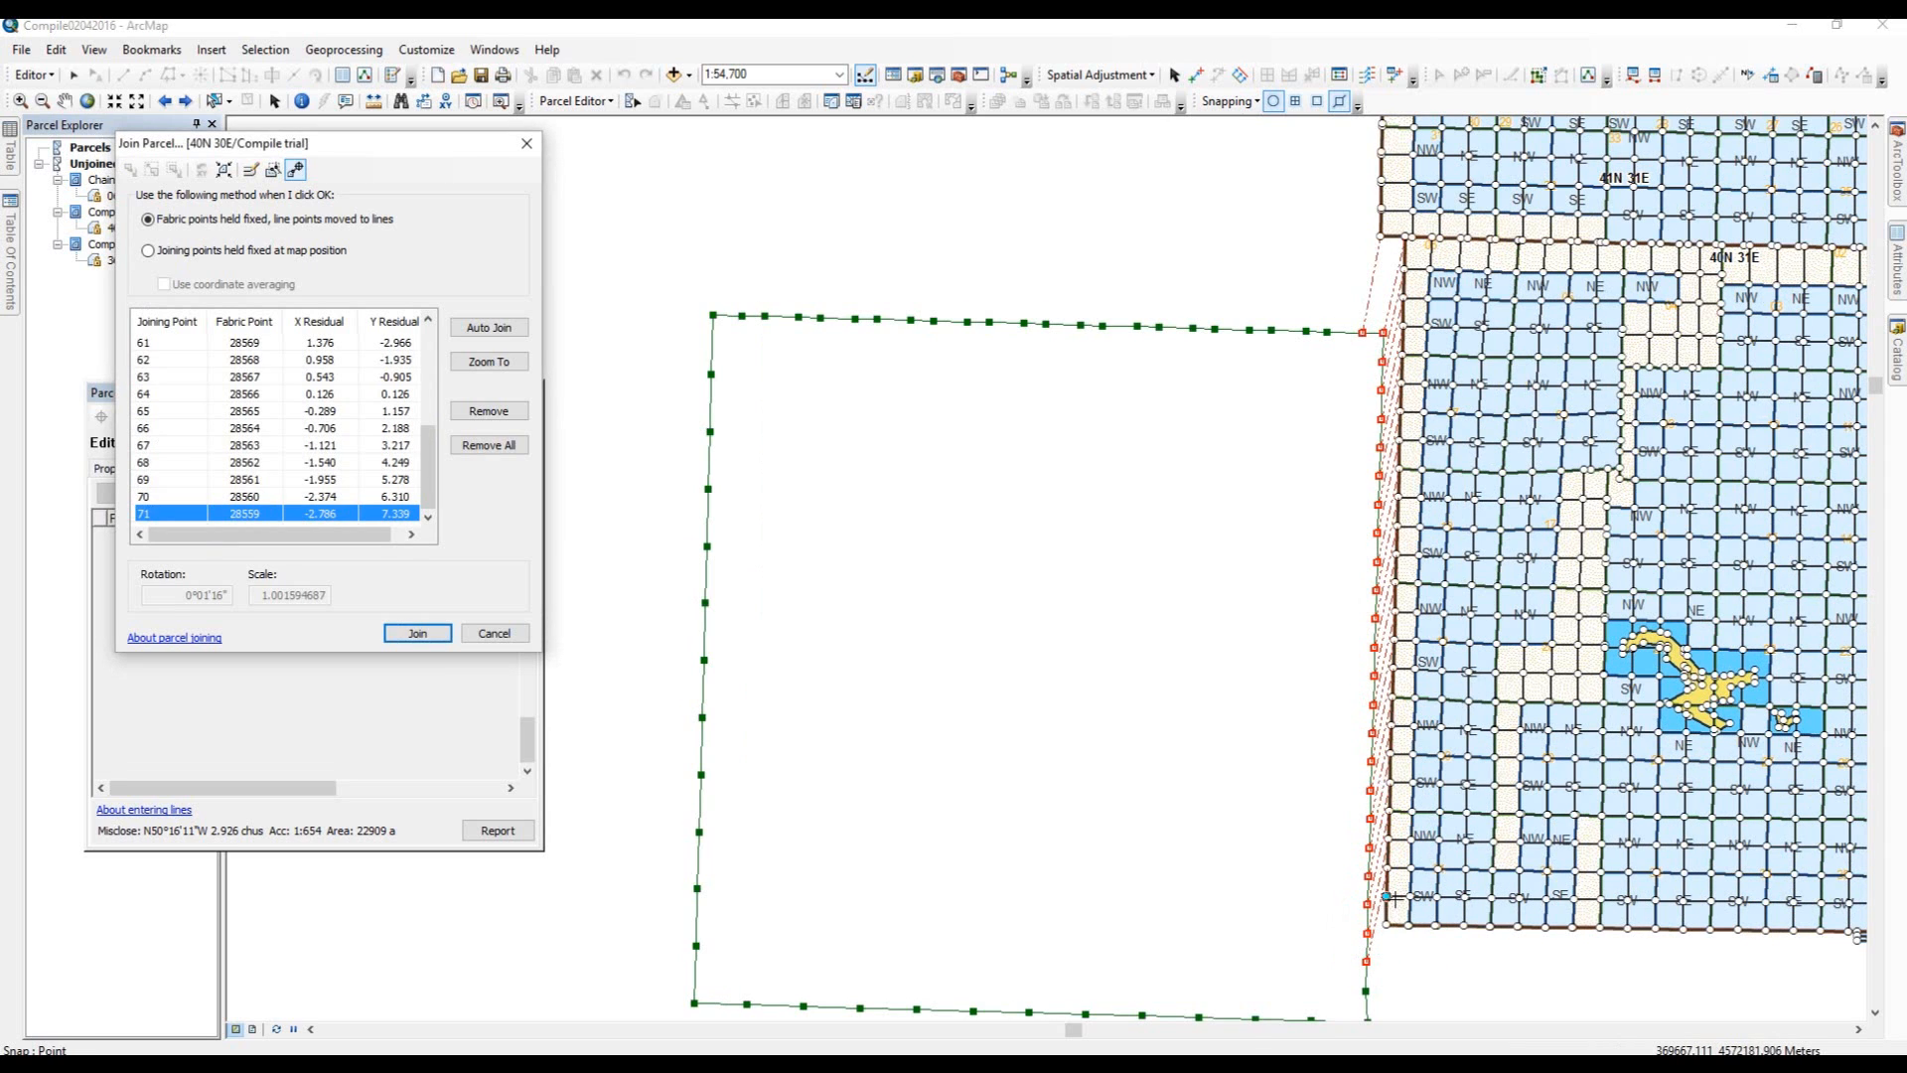
{"action": "left_click", "coordinate": [1372, 986]}
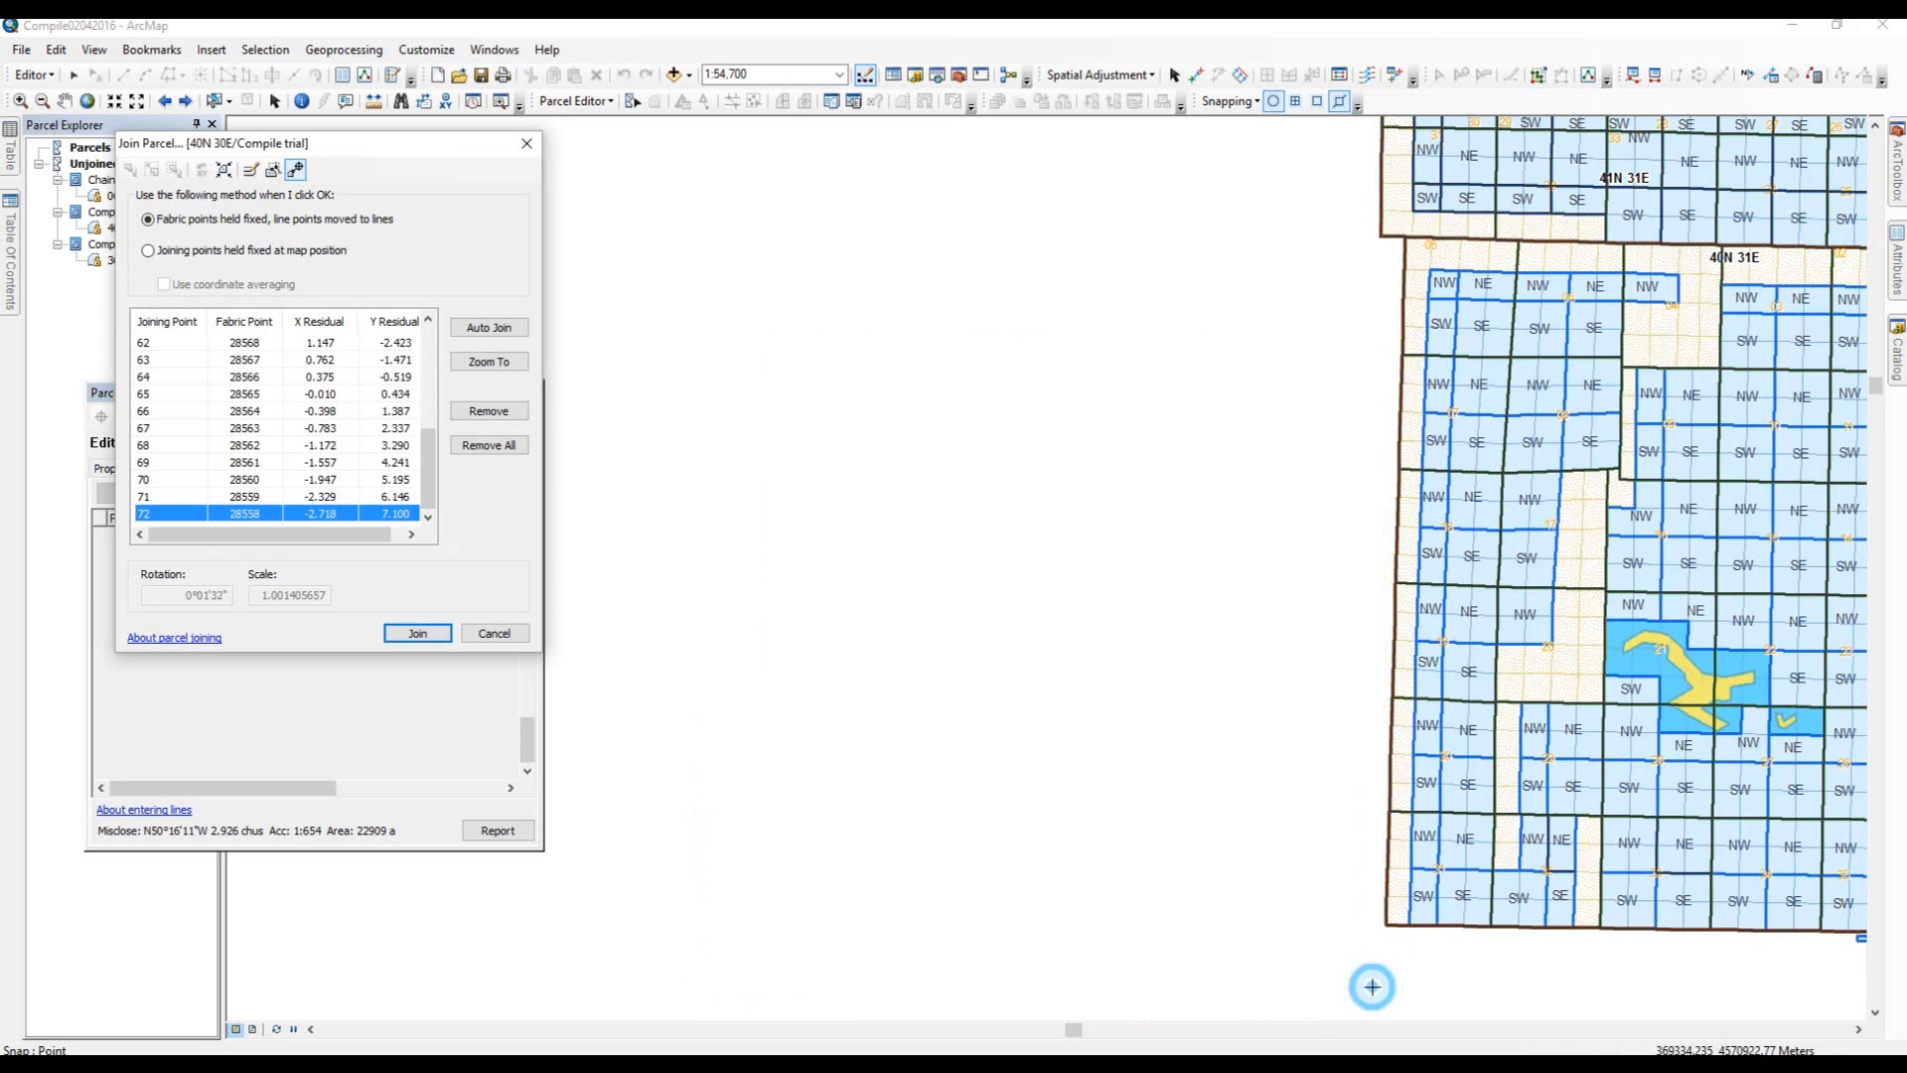
Link the southeast corner point 1 to its fabric point, join the parcel to the fabric and close the parcel details.
{"action": "left_click_drag", "start_coordinate": [1201, 742], "coordinate": [1122, 679]}
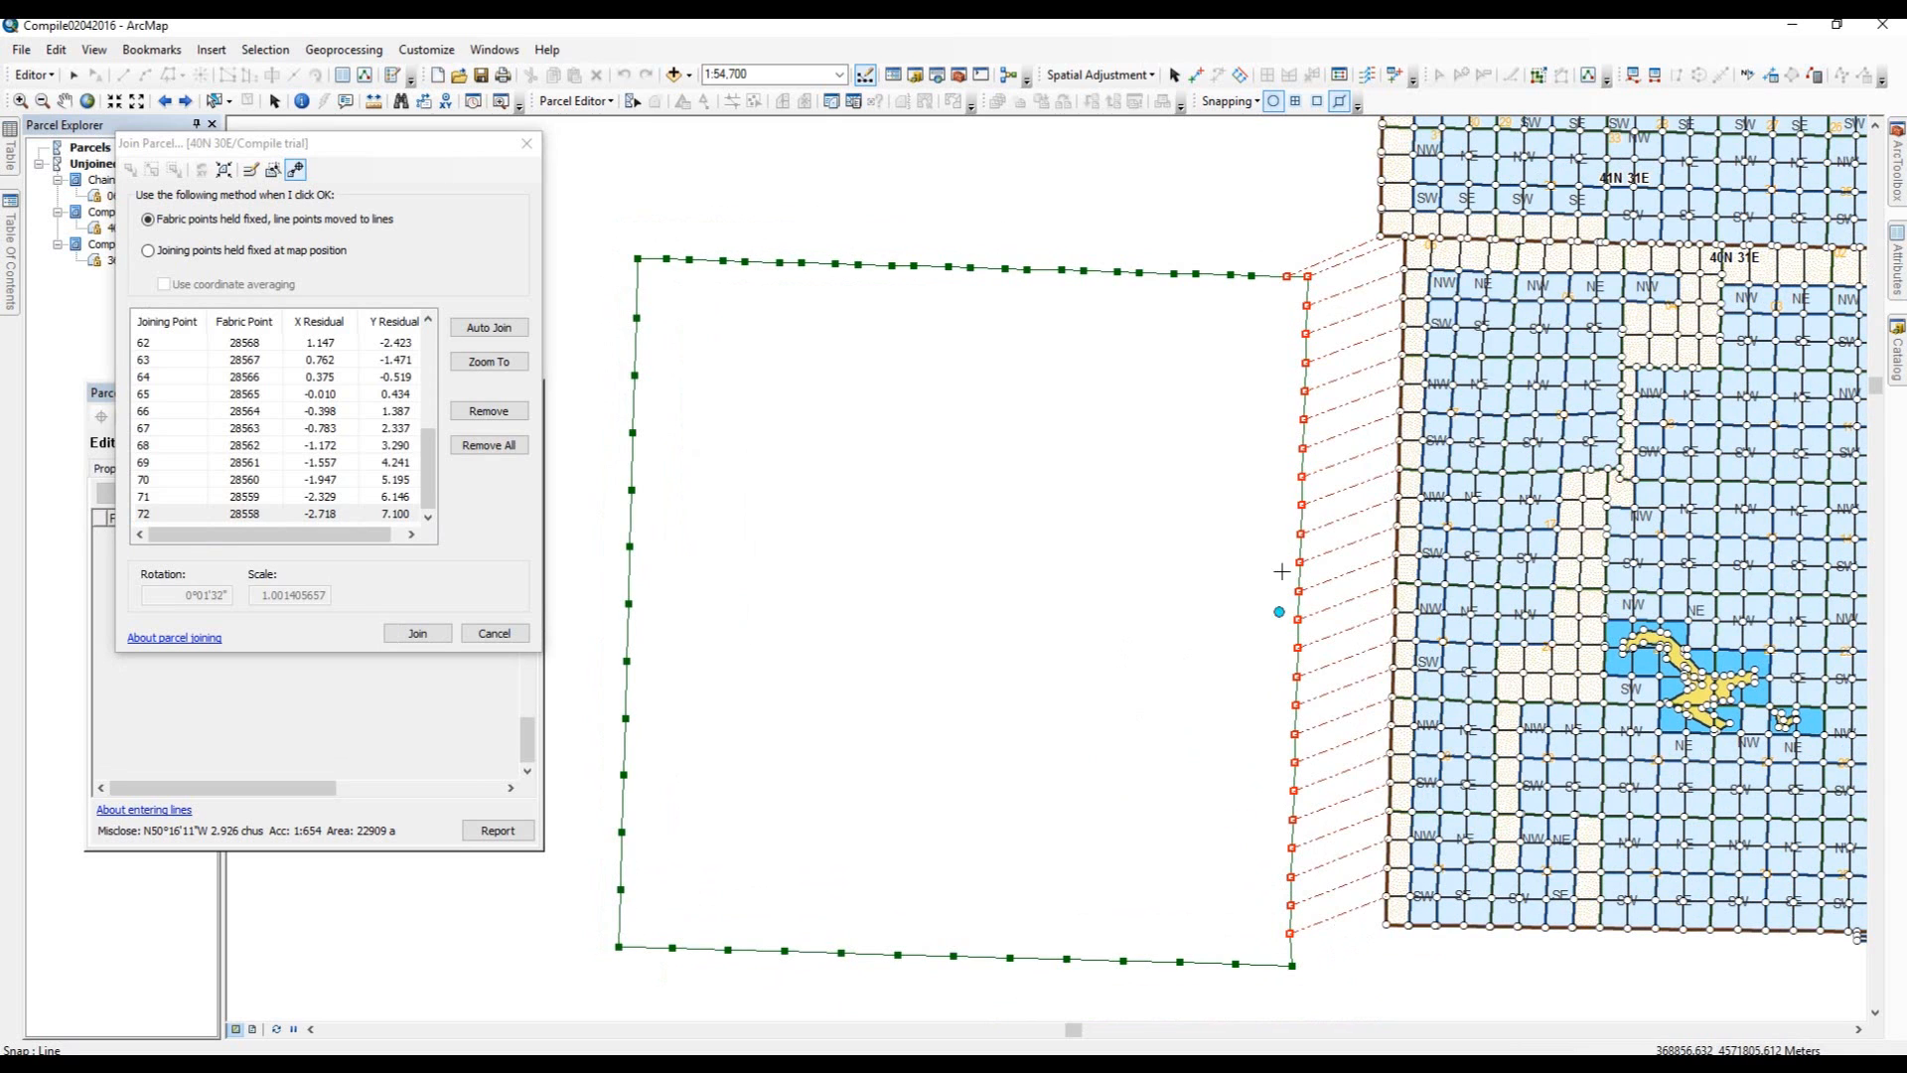
{"action": "left_click", "coordinate": [1385, 925]}
{"action": "left_click", "coordinate": [1291, 977]}
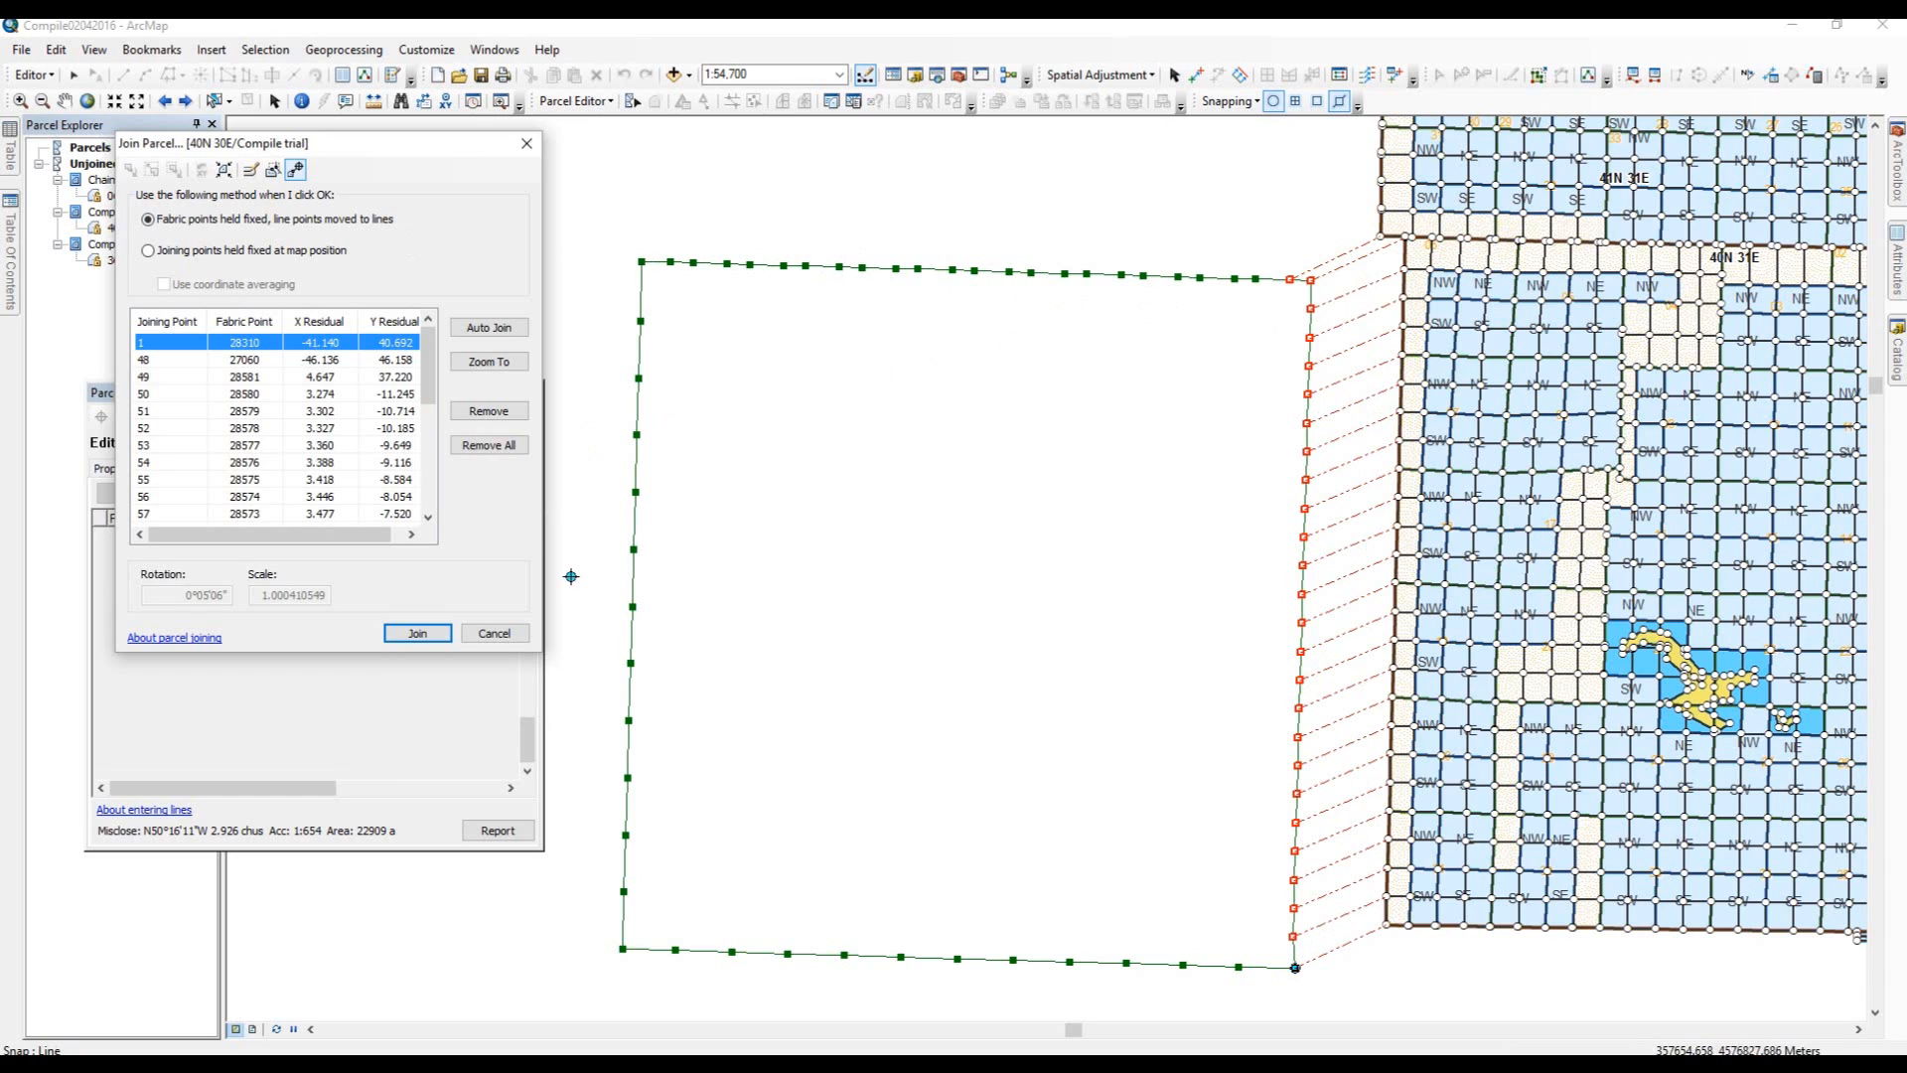
{"action": "left_click", "coordinate": [417, 633]}
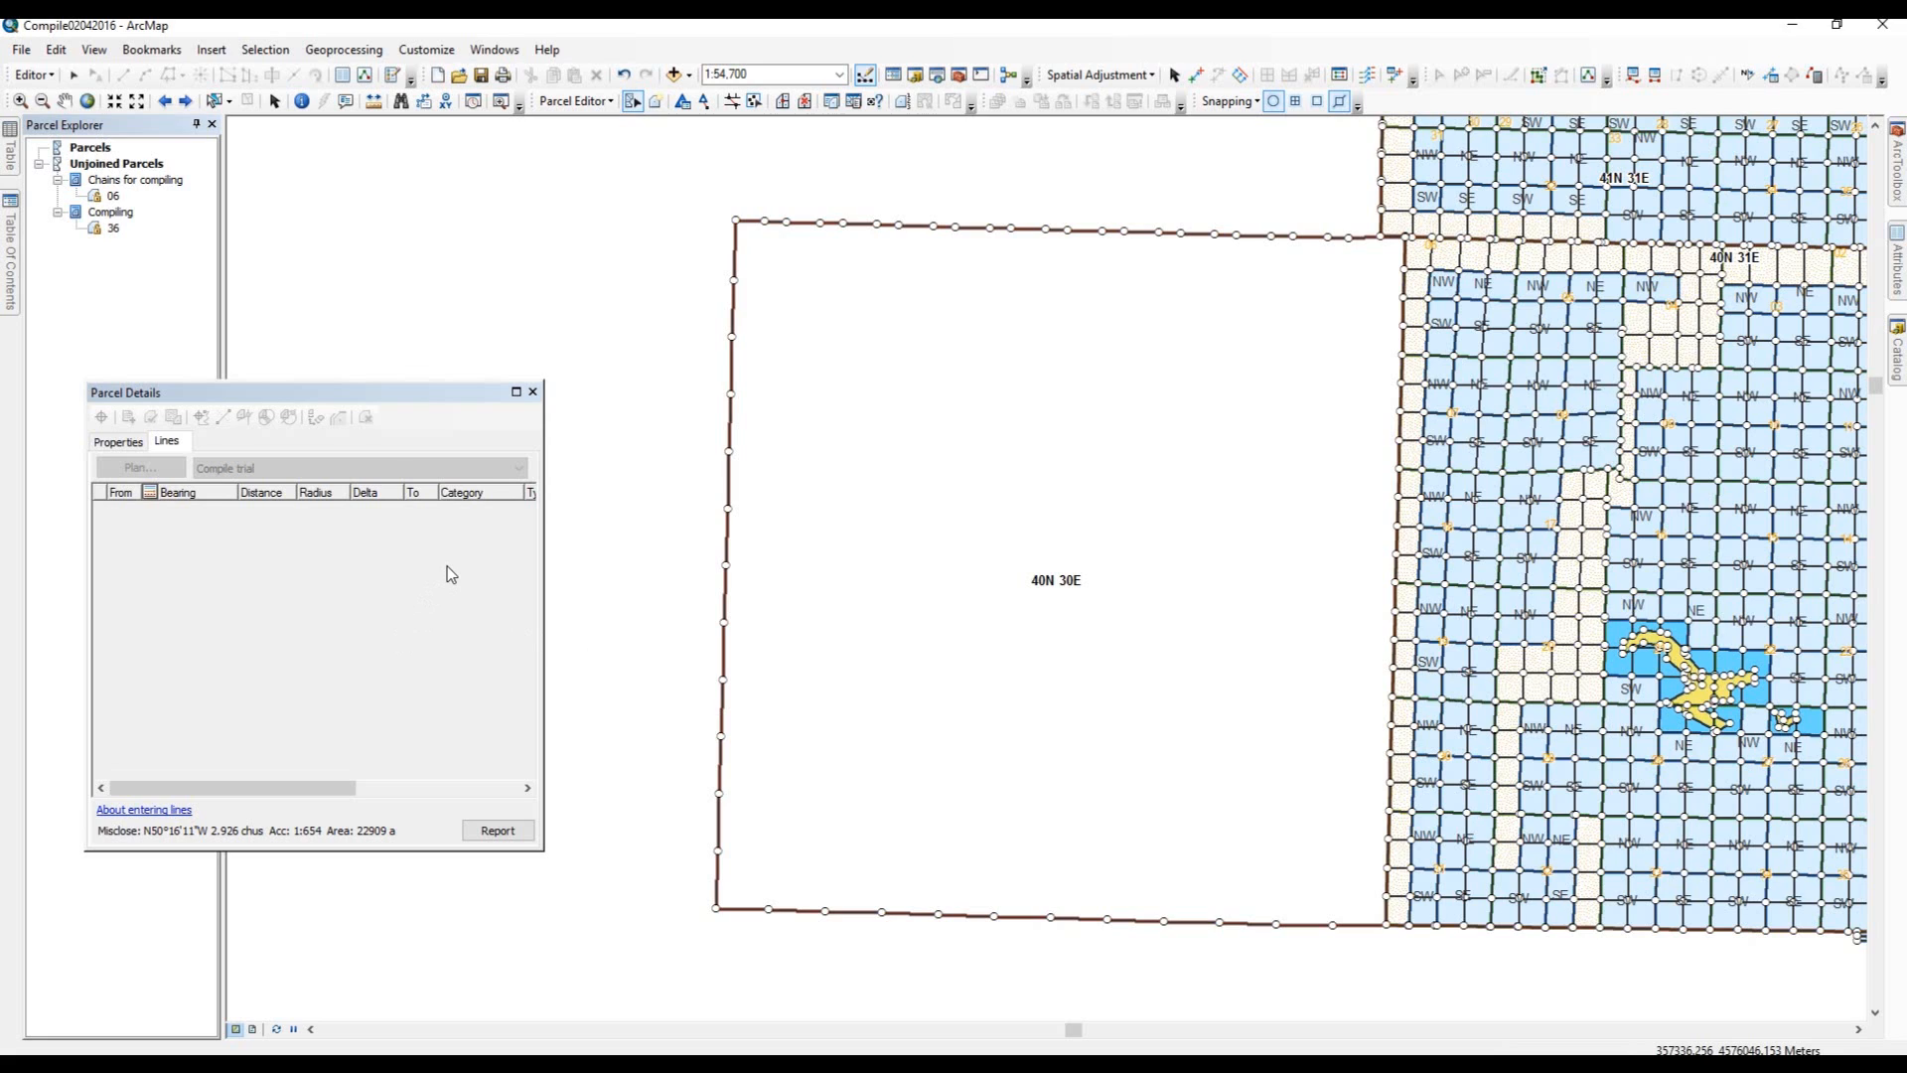
{"action": "left_click", "coordinate": [533, 393]}
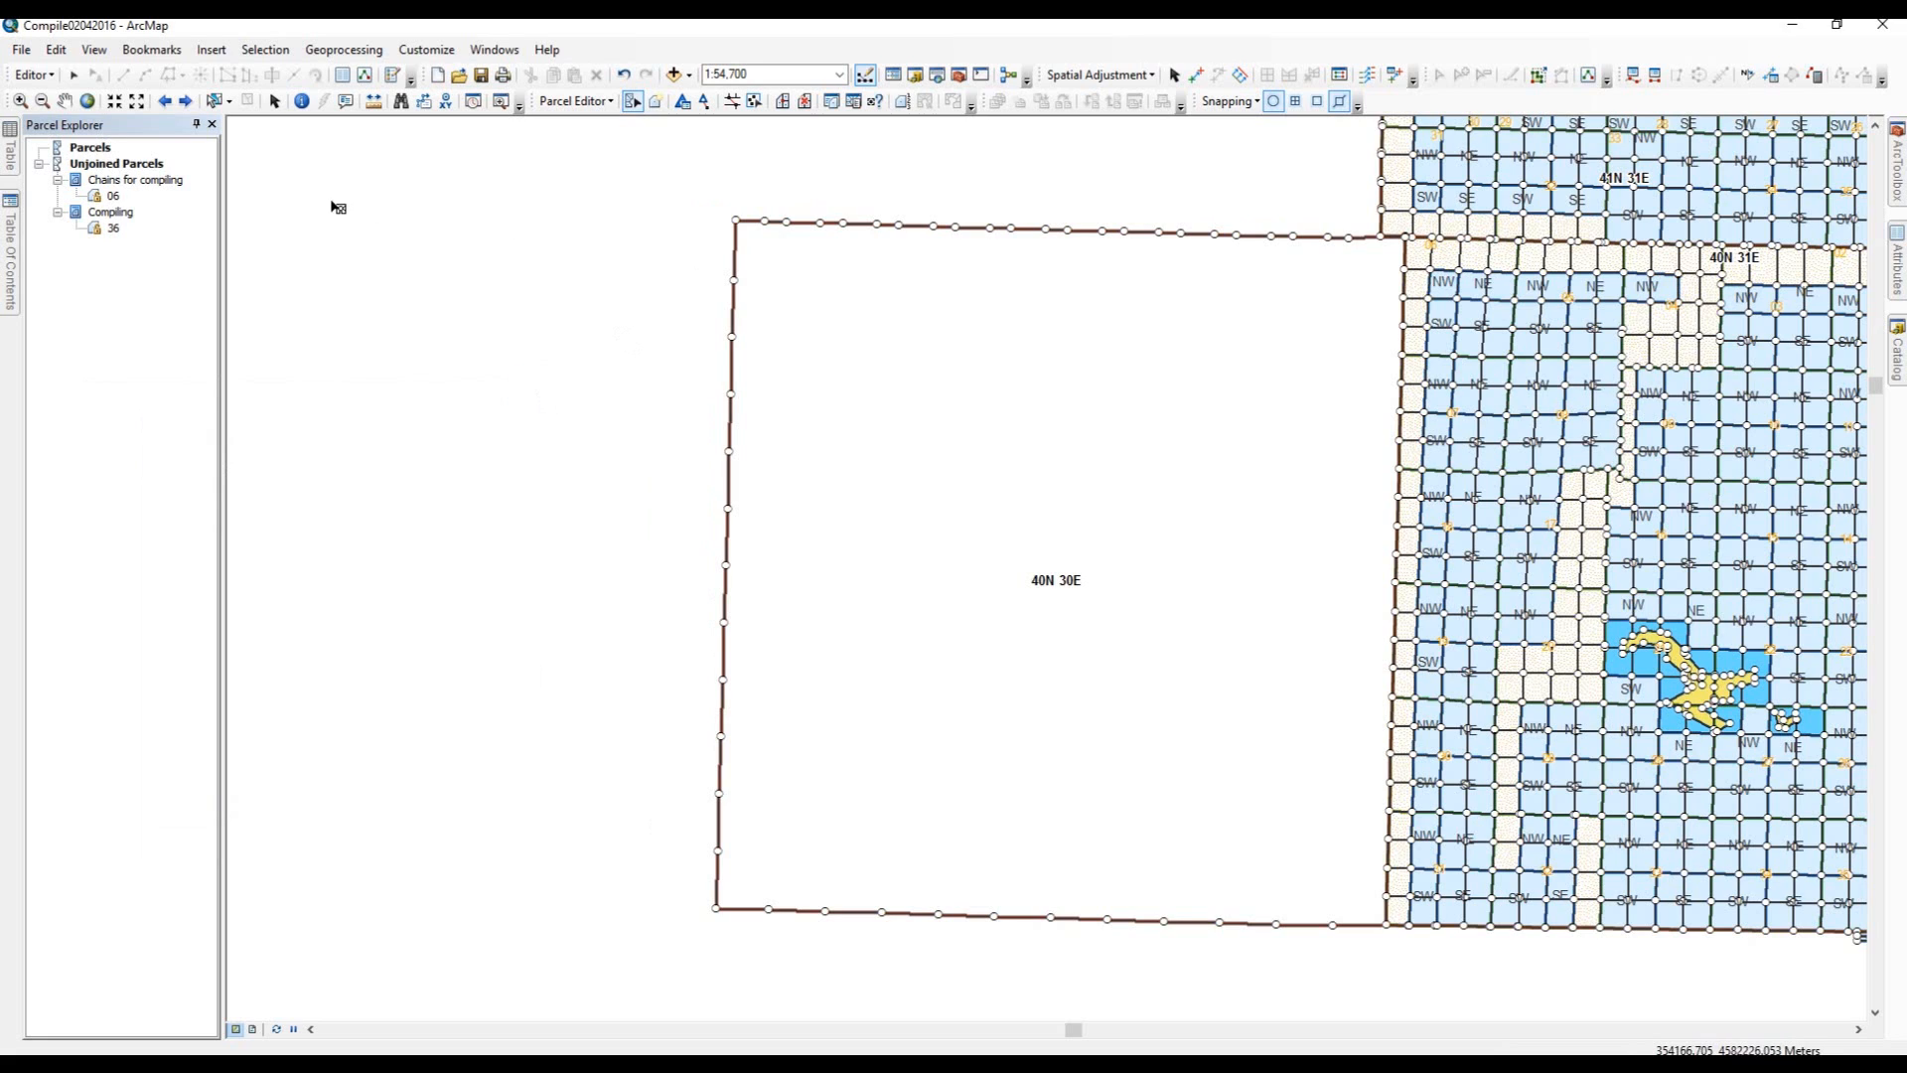
Zoom in to inspect the joined boundary where 40N 30E meets 40N 31E, then return to the previous extent.
{"action": "left_click", "coordinate": [20, 100]}
{"action": "left_click_drag", "start_coordinate": [1393, 315], "coordinate": [1412, 337]}
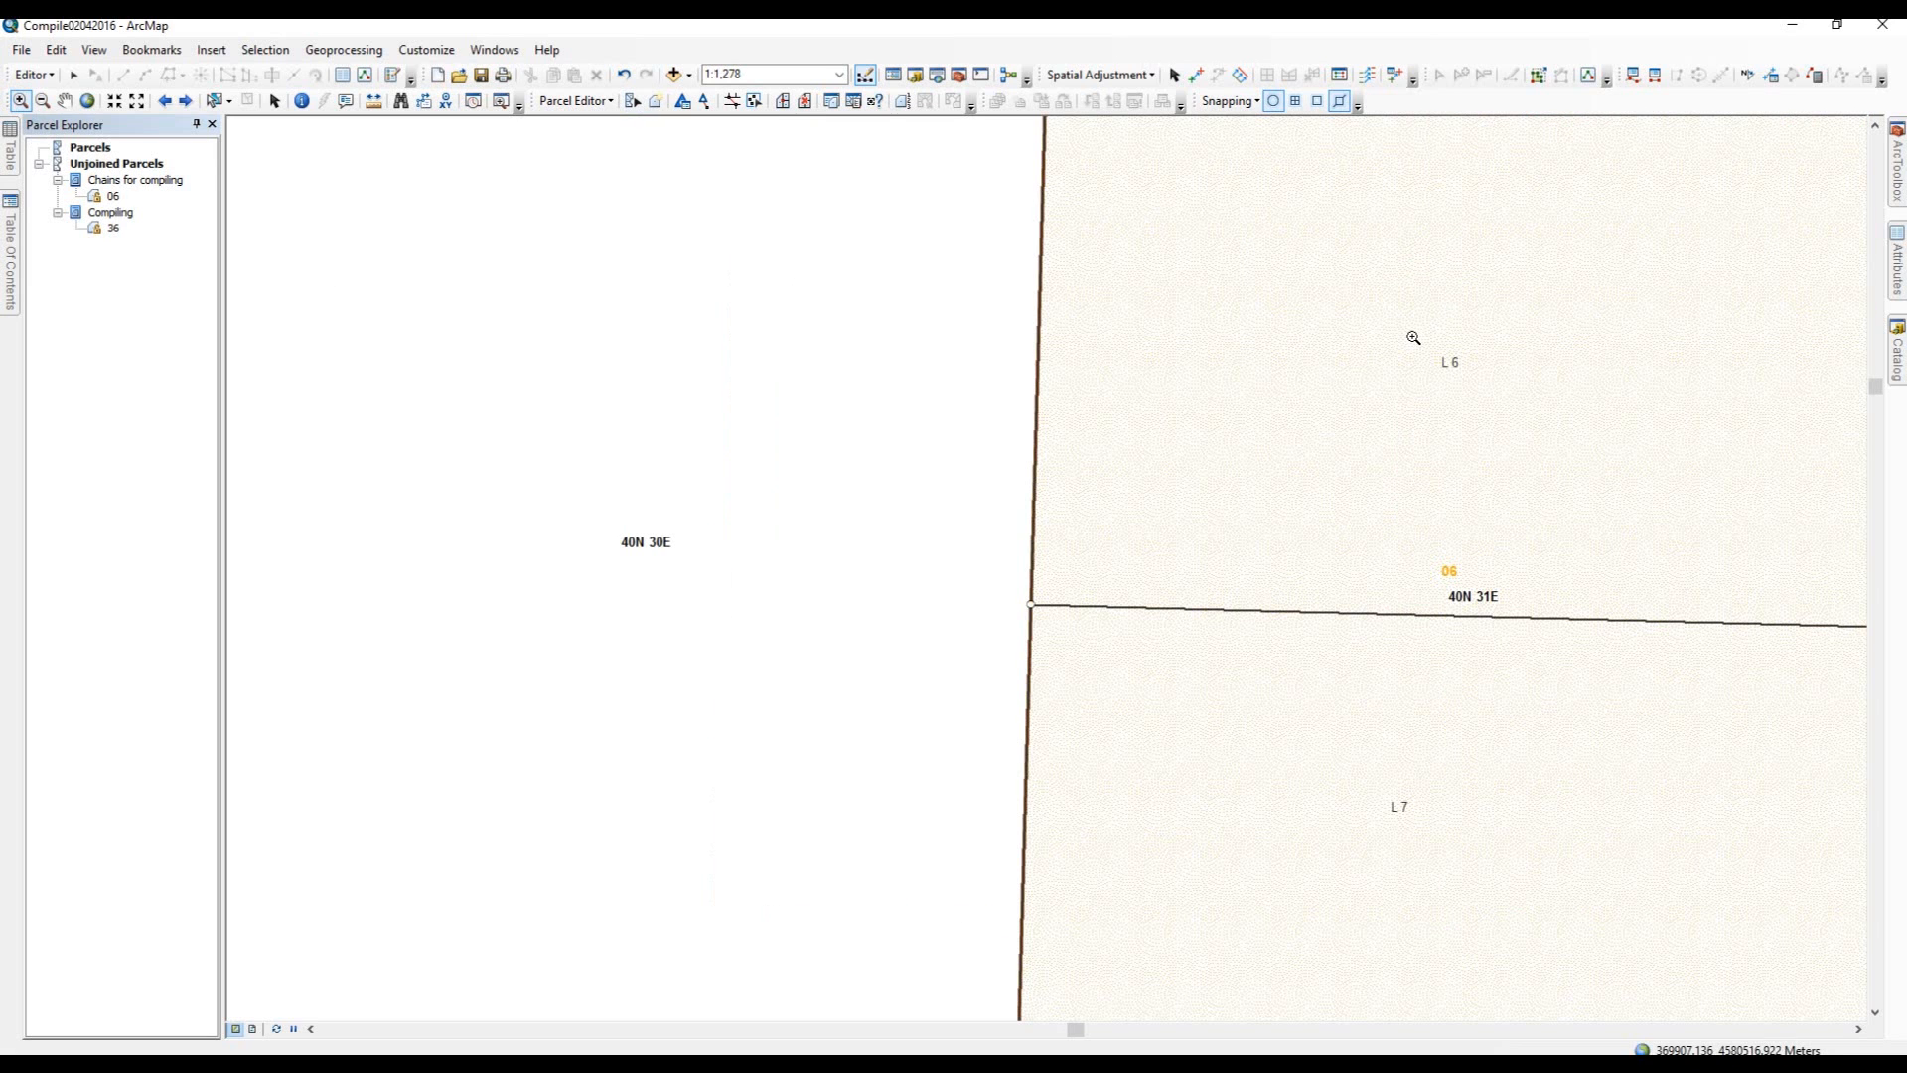
{"action": "left_click", "coordinate": [1012, 593]}
{"action": "left_click_drag", "start_coordinate": [1057, 618], "coordinate": [1056, 614]}
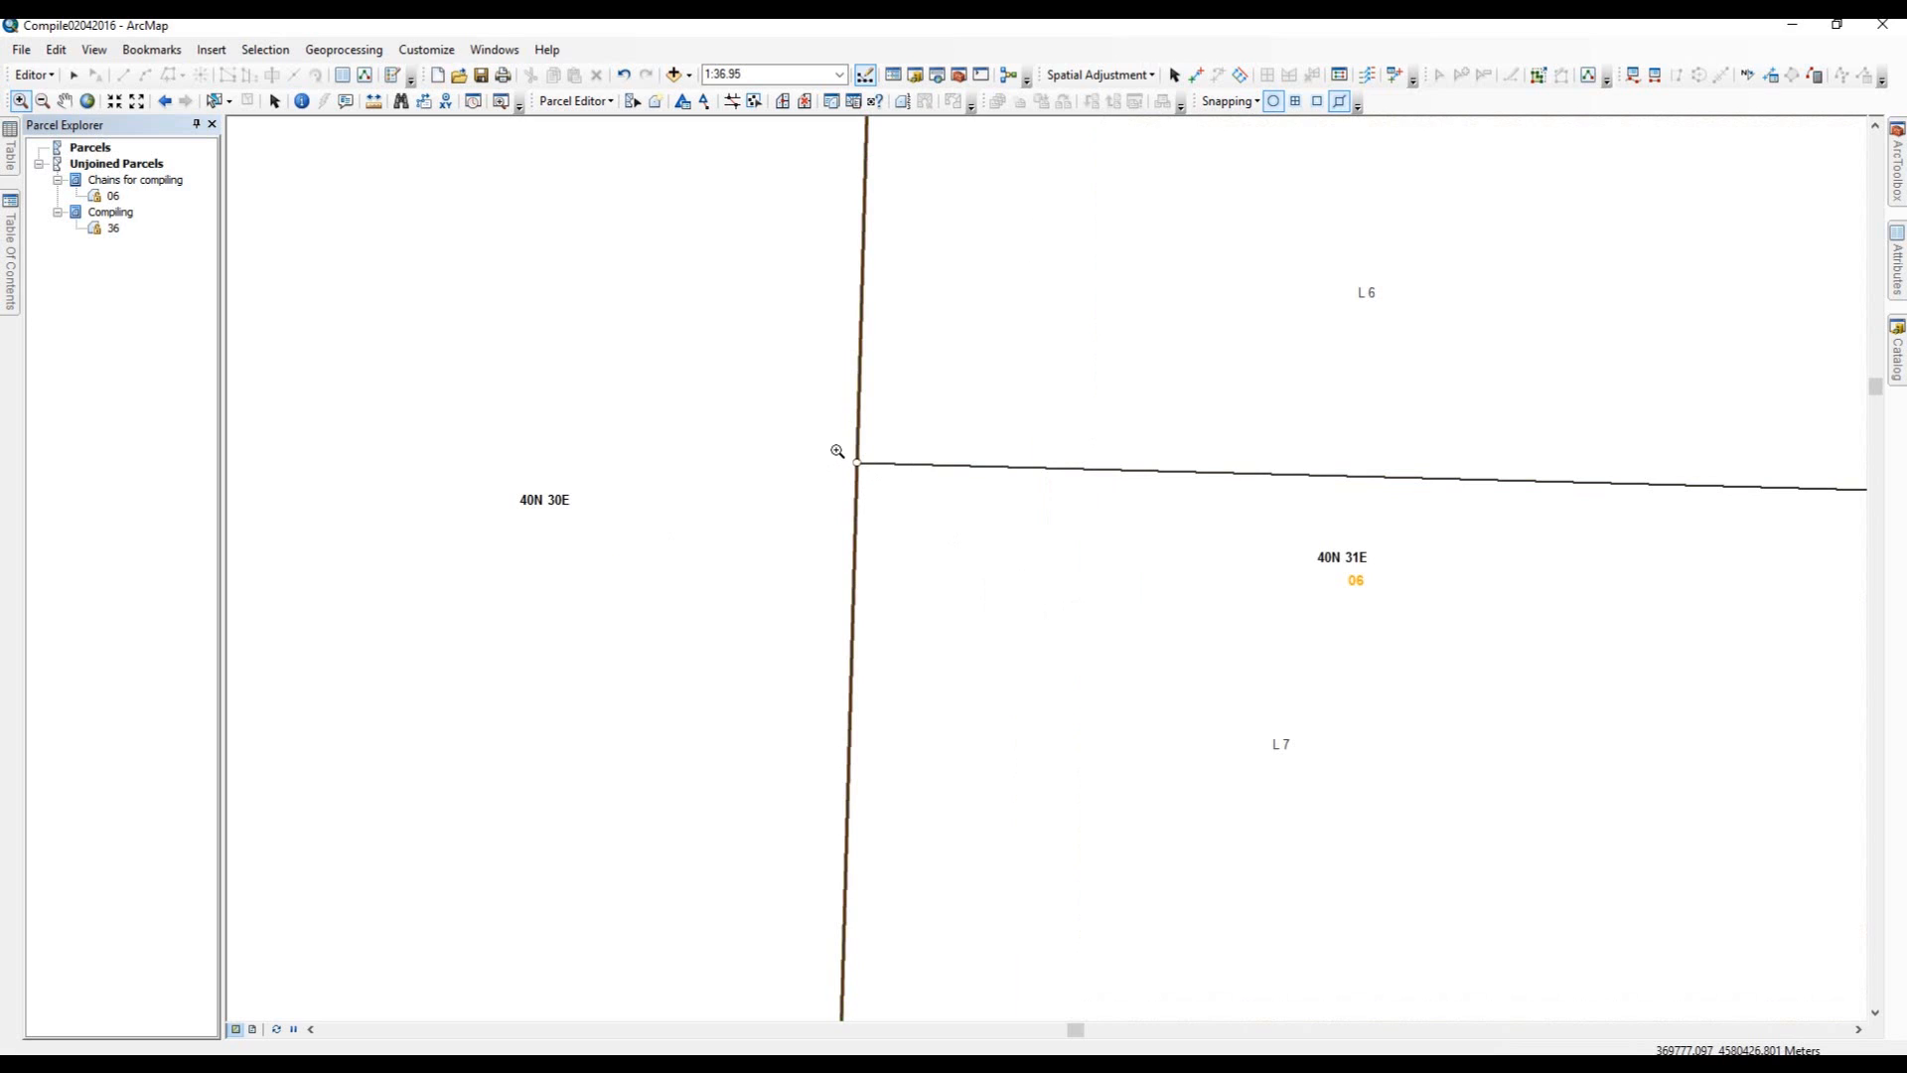
{"action": "left_click_drag", "start_coordinate": [834, 452], "coordinate": [893, 492]}
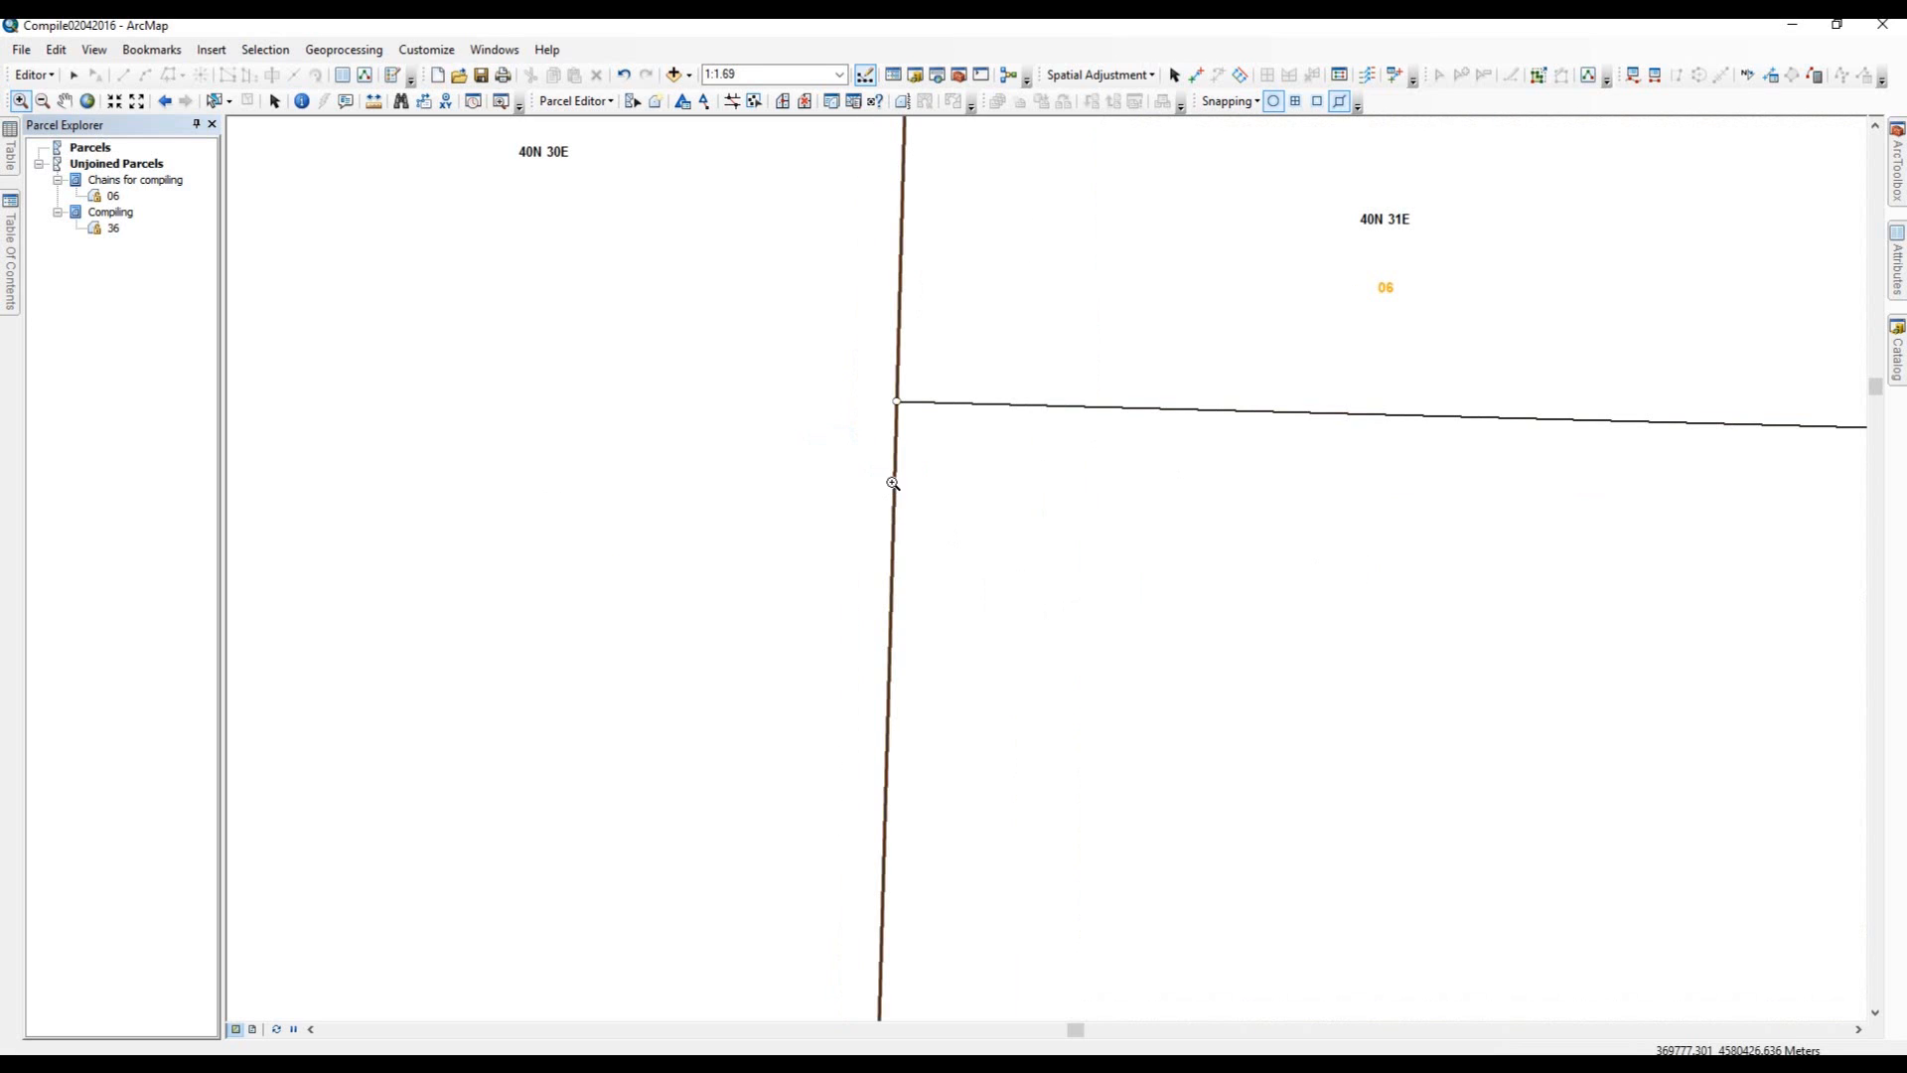
{"action": "left_click_drag", "start_coordinate": [871, 375], "coordinate": [917, 443]}
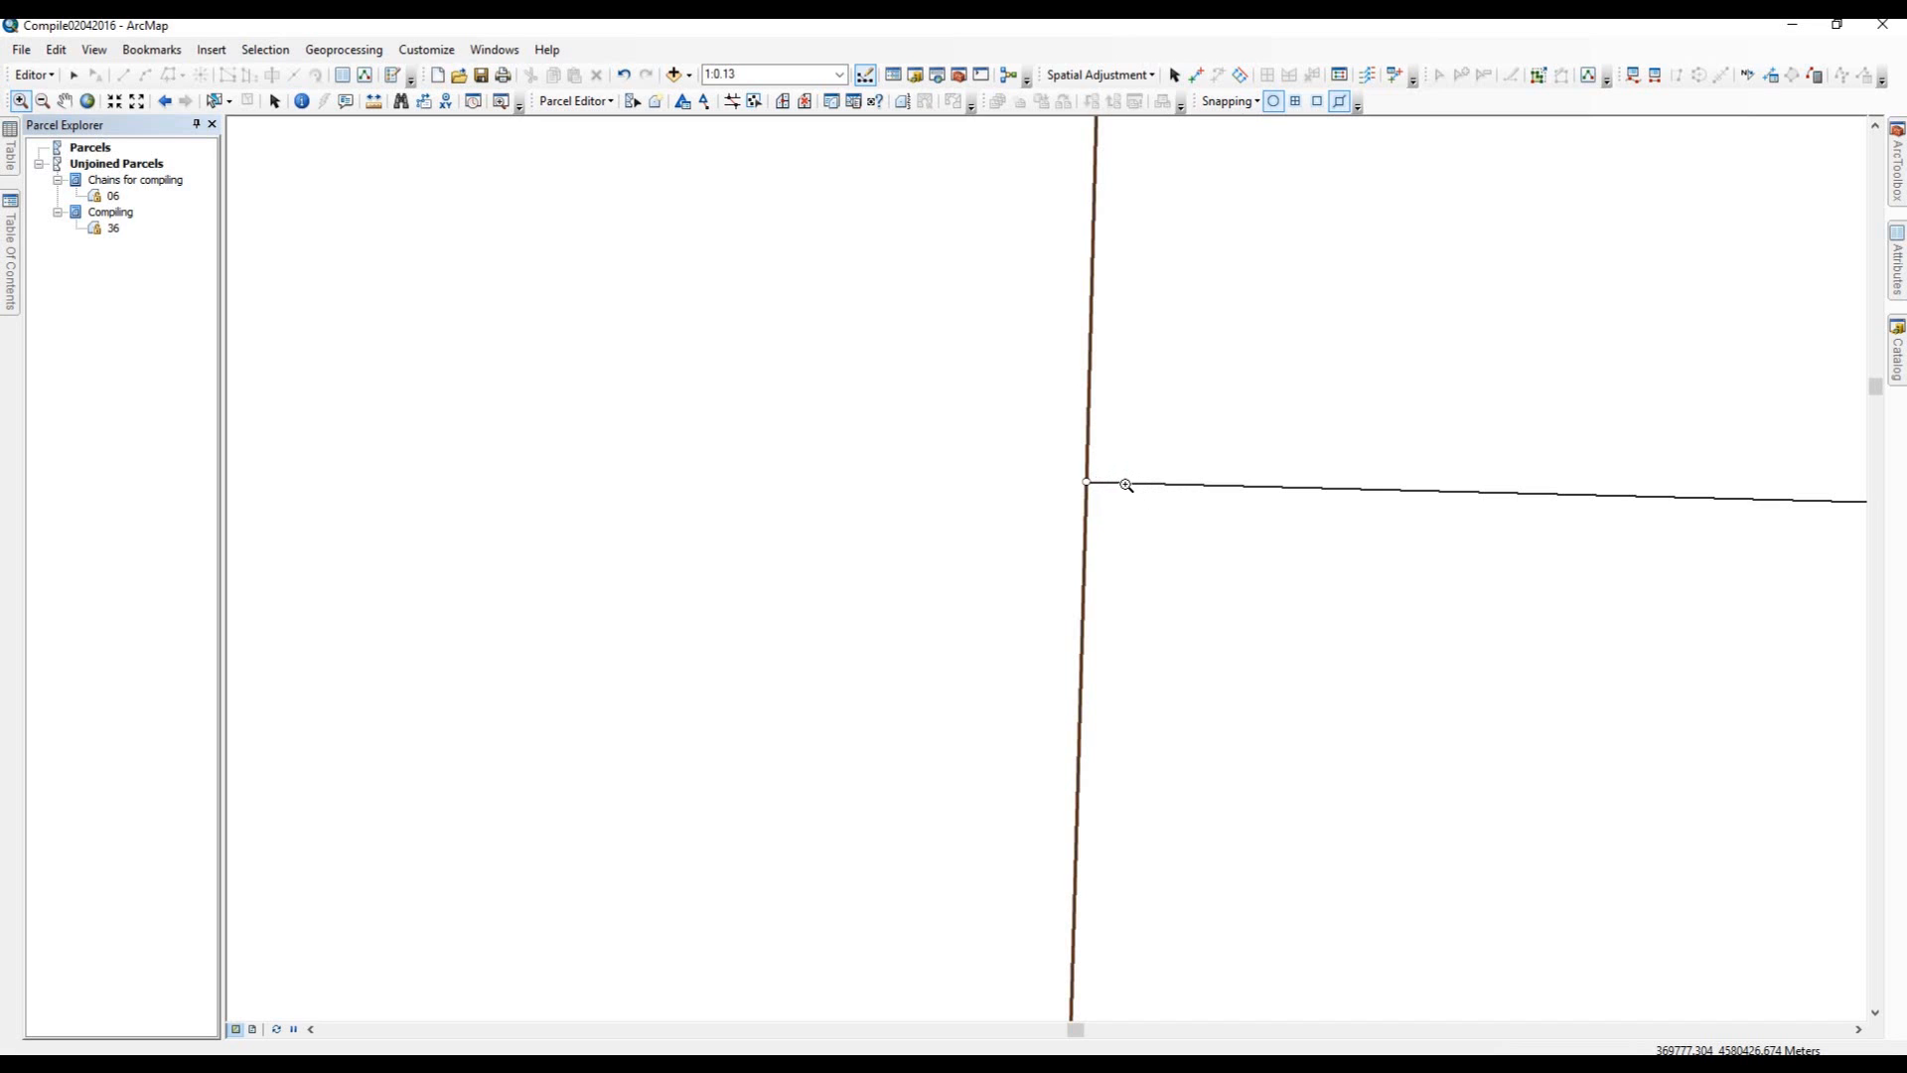
{"action": "left_click", "coordinate": [165, 101]}
{"action": "left_click", "coordinate": [165, 101]}
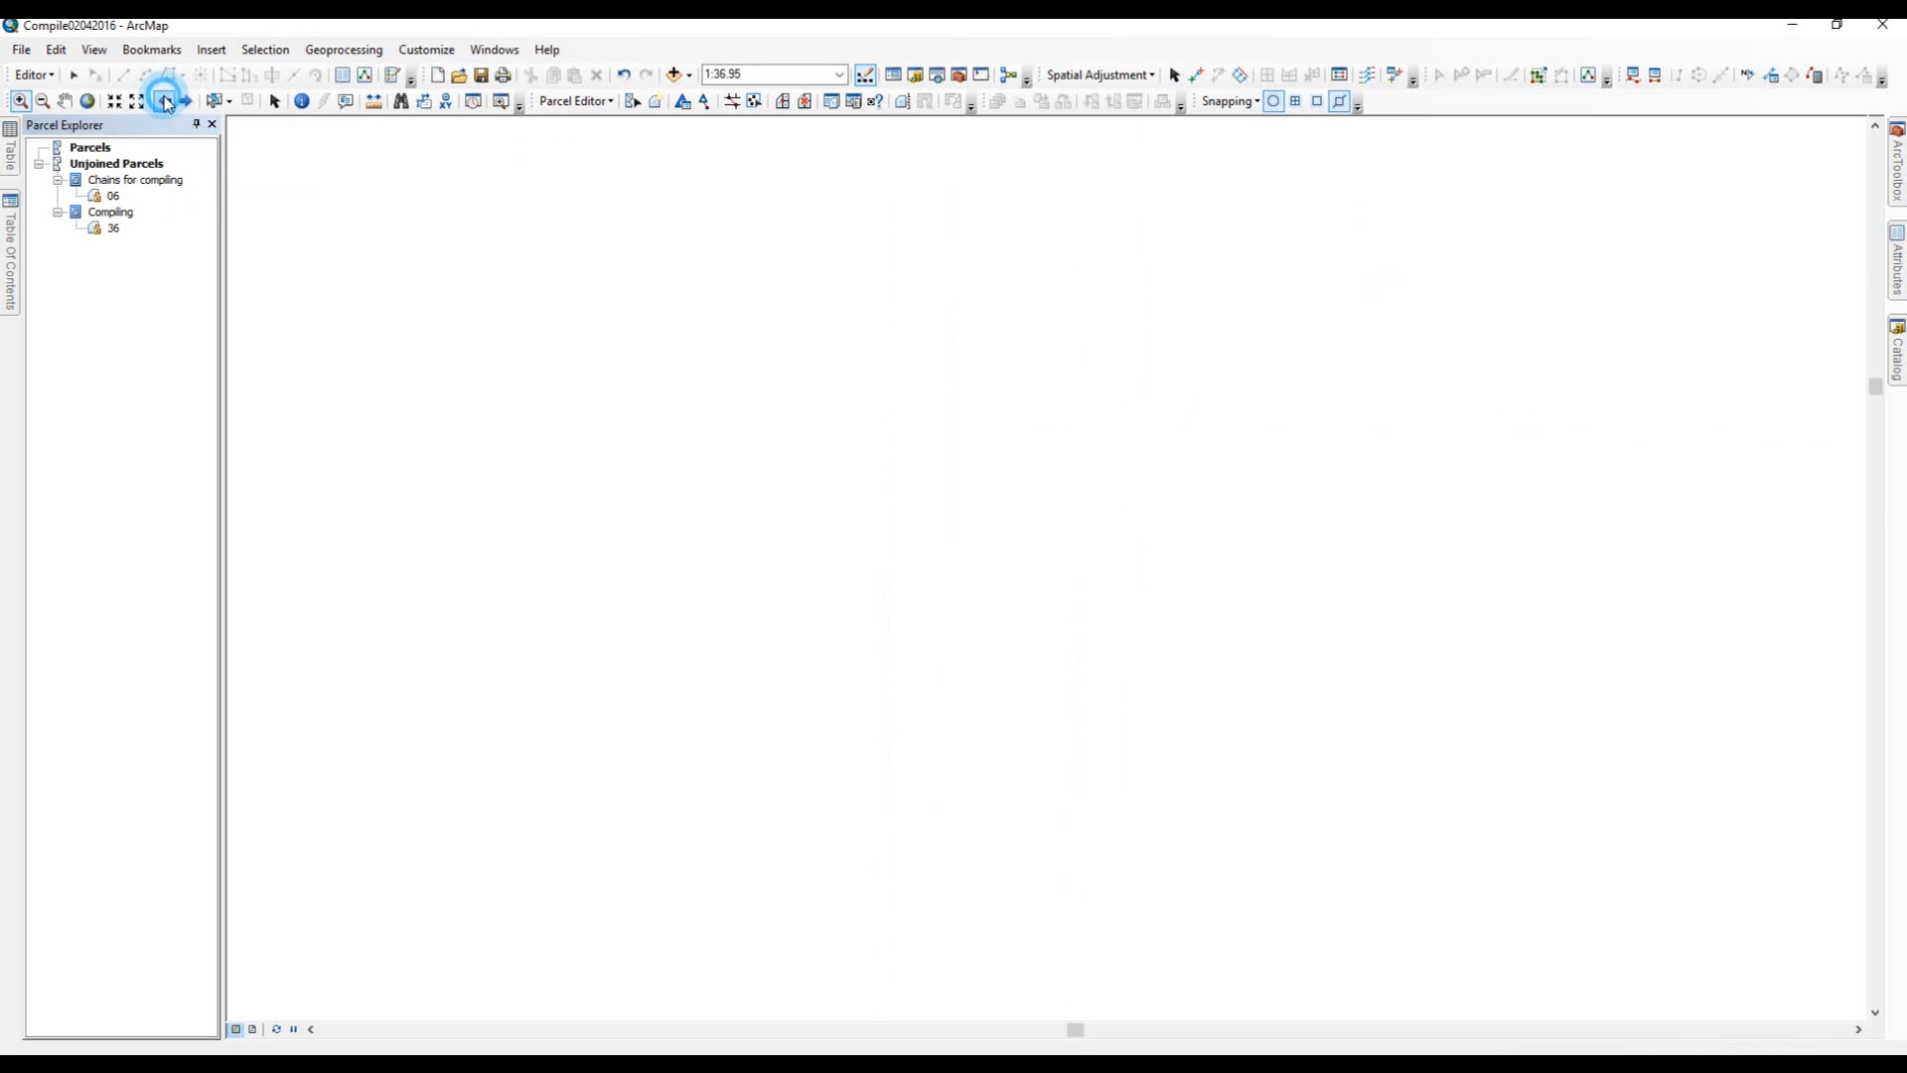
{"action": "left_click", "coordinate": [165, 100]}
{"action": "left_click", "coordinate": [165, 101]}
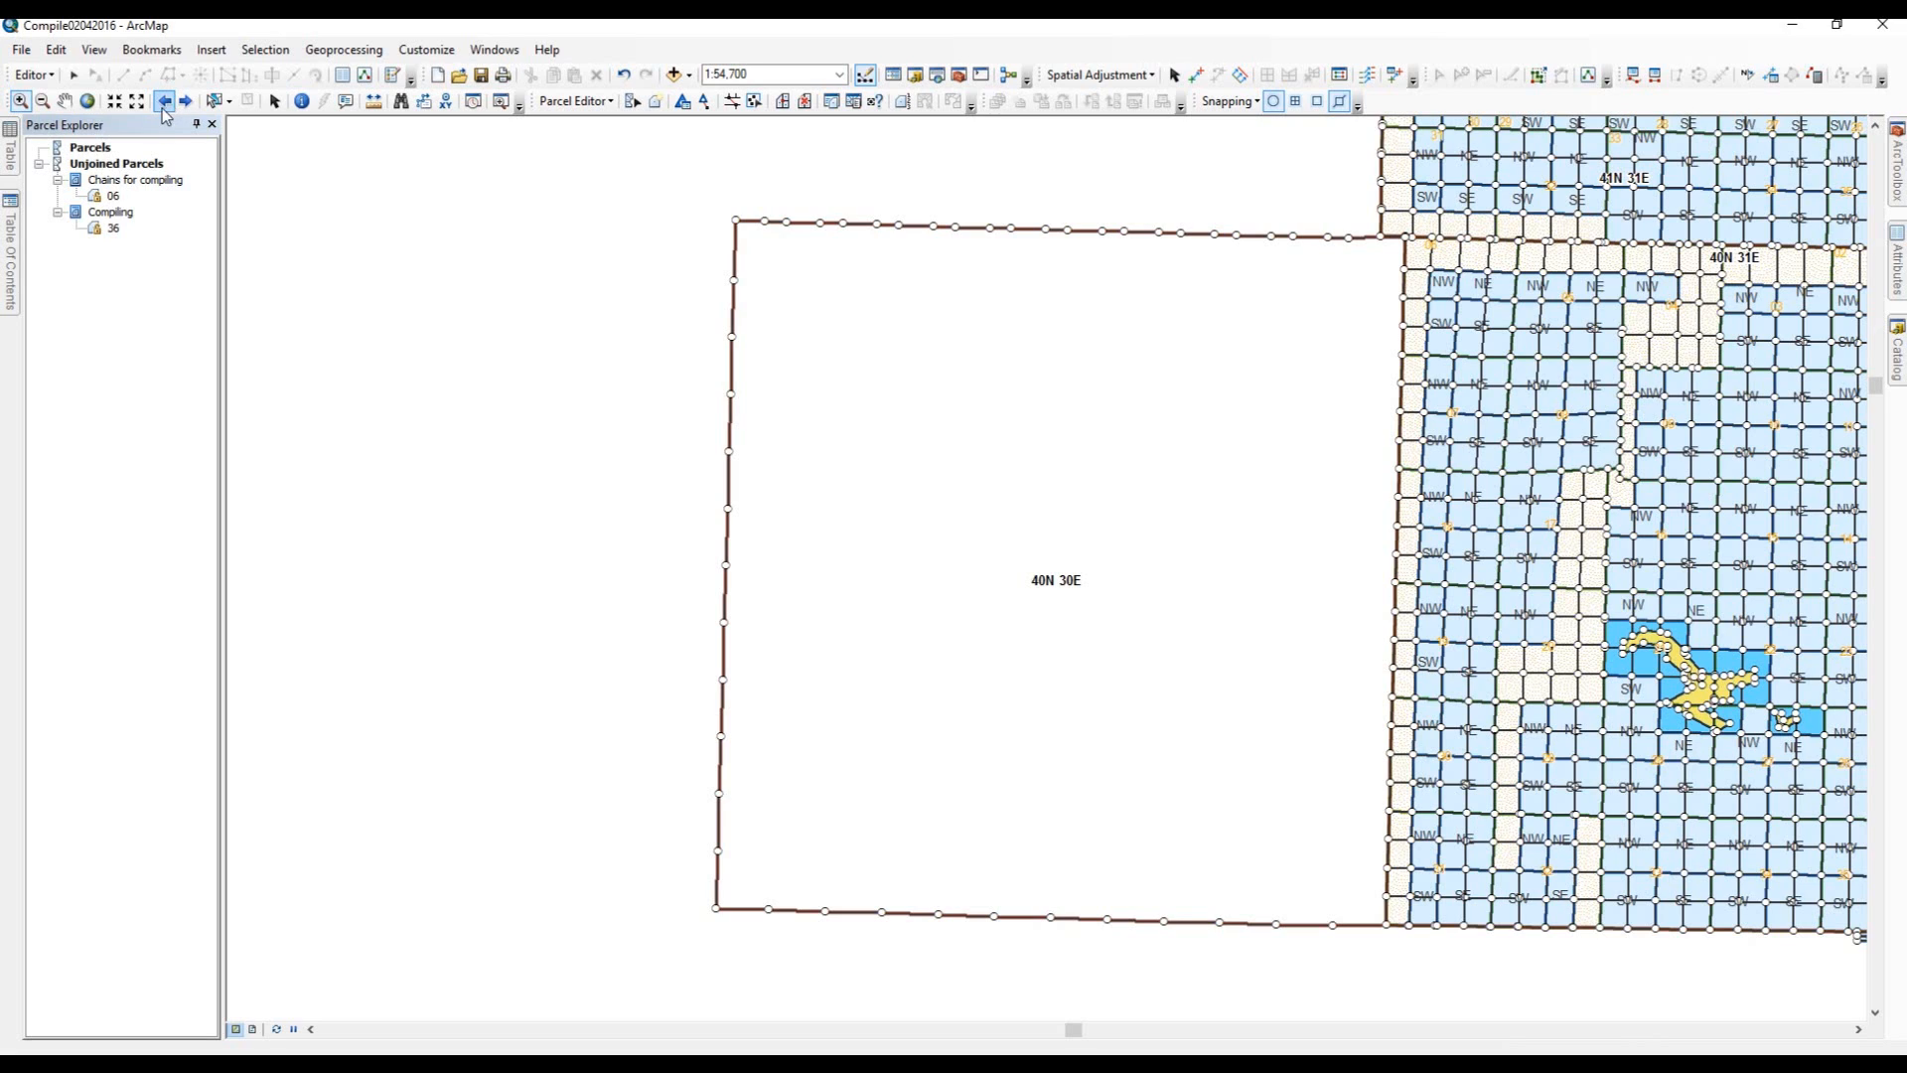
Open compiled section 36 and move it into the southeast corner of township 40N 30E.
{"action": "double_click", "coordinate": [106, 228]}
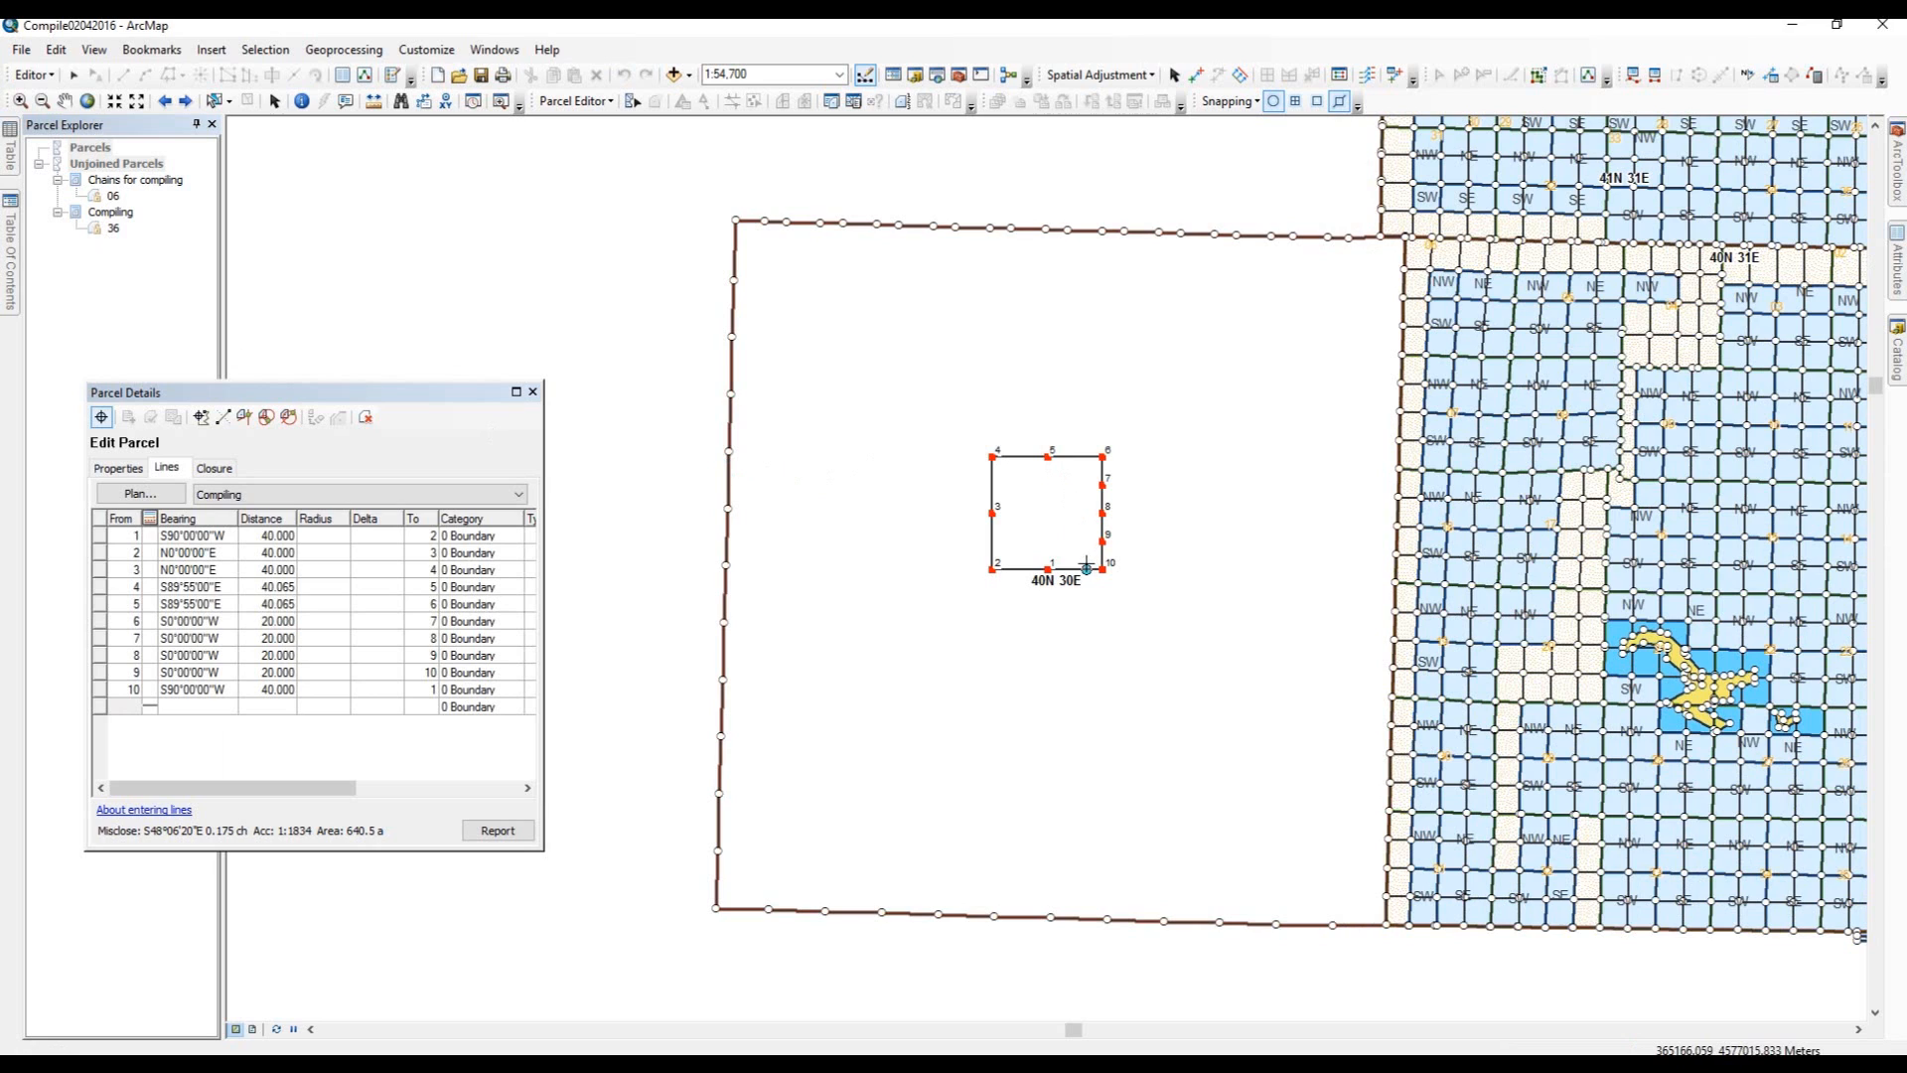
{"action": "left_click_drag", "start_coordinate": [1078, 535], "coordinate": [1278, 846]}
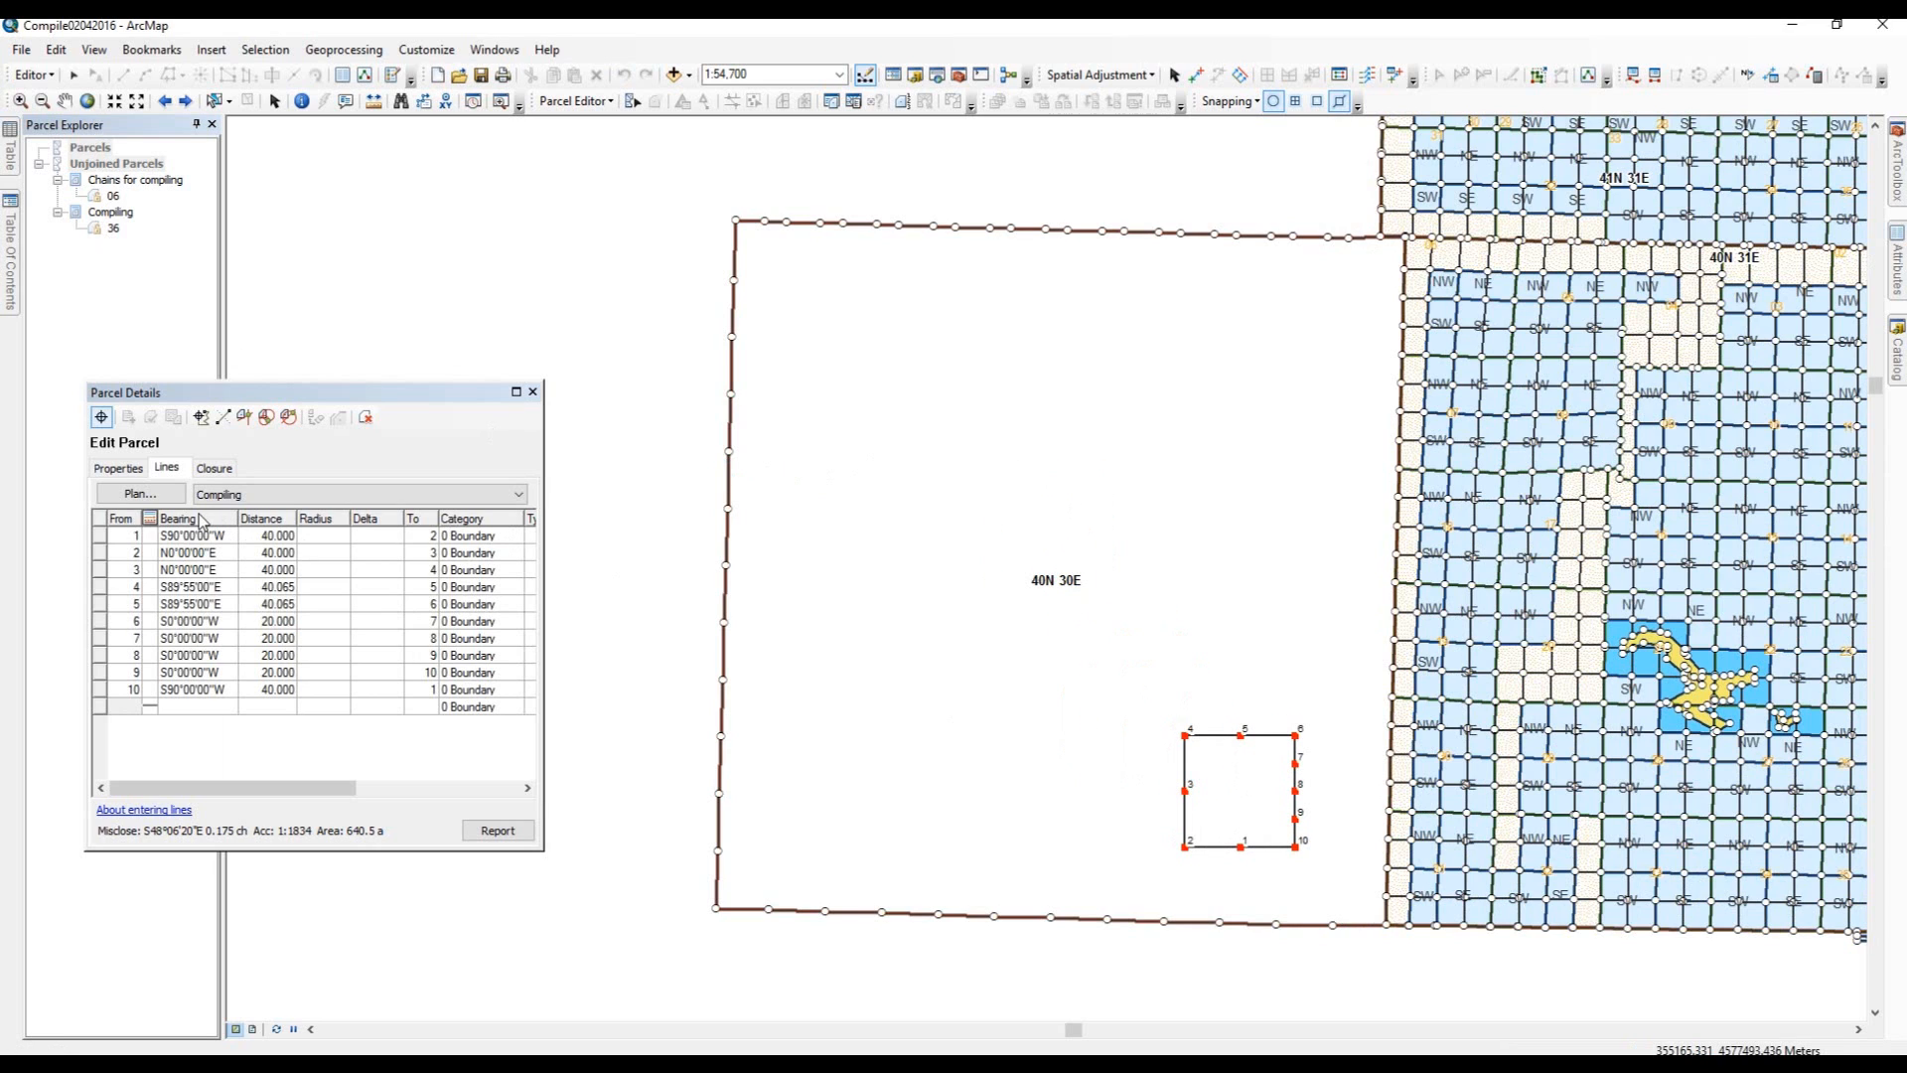
{"action": "left_click", "coordinate": [115, 467]}
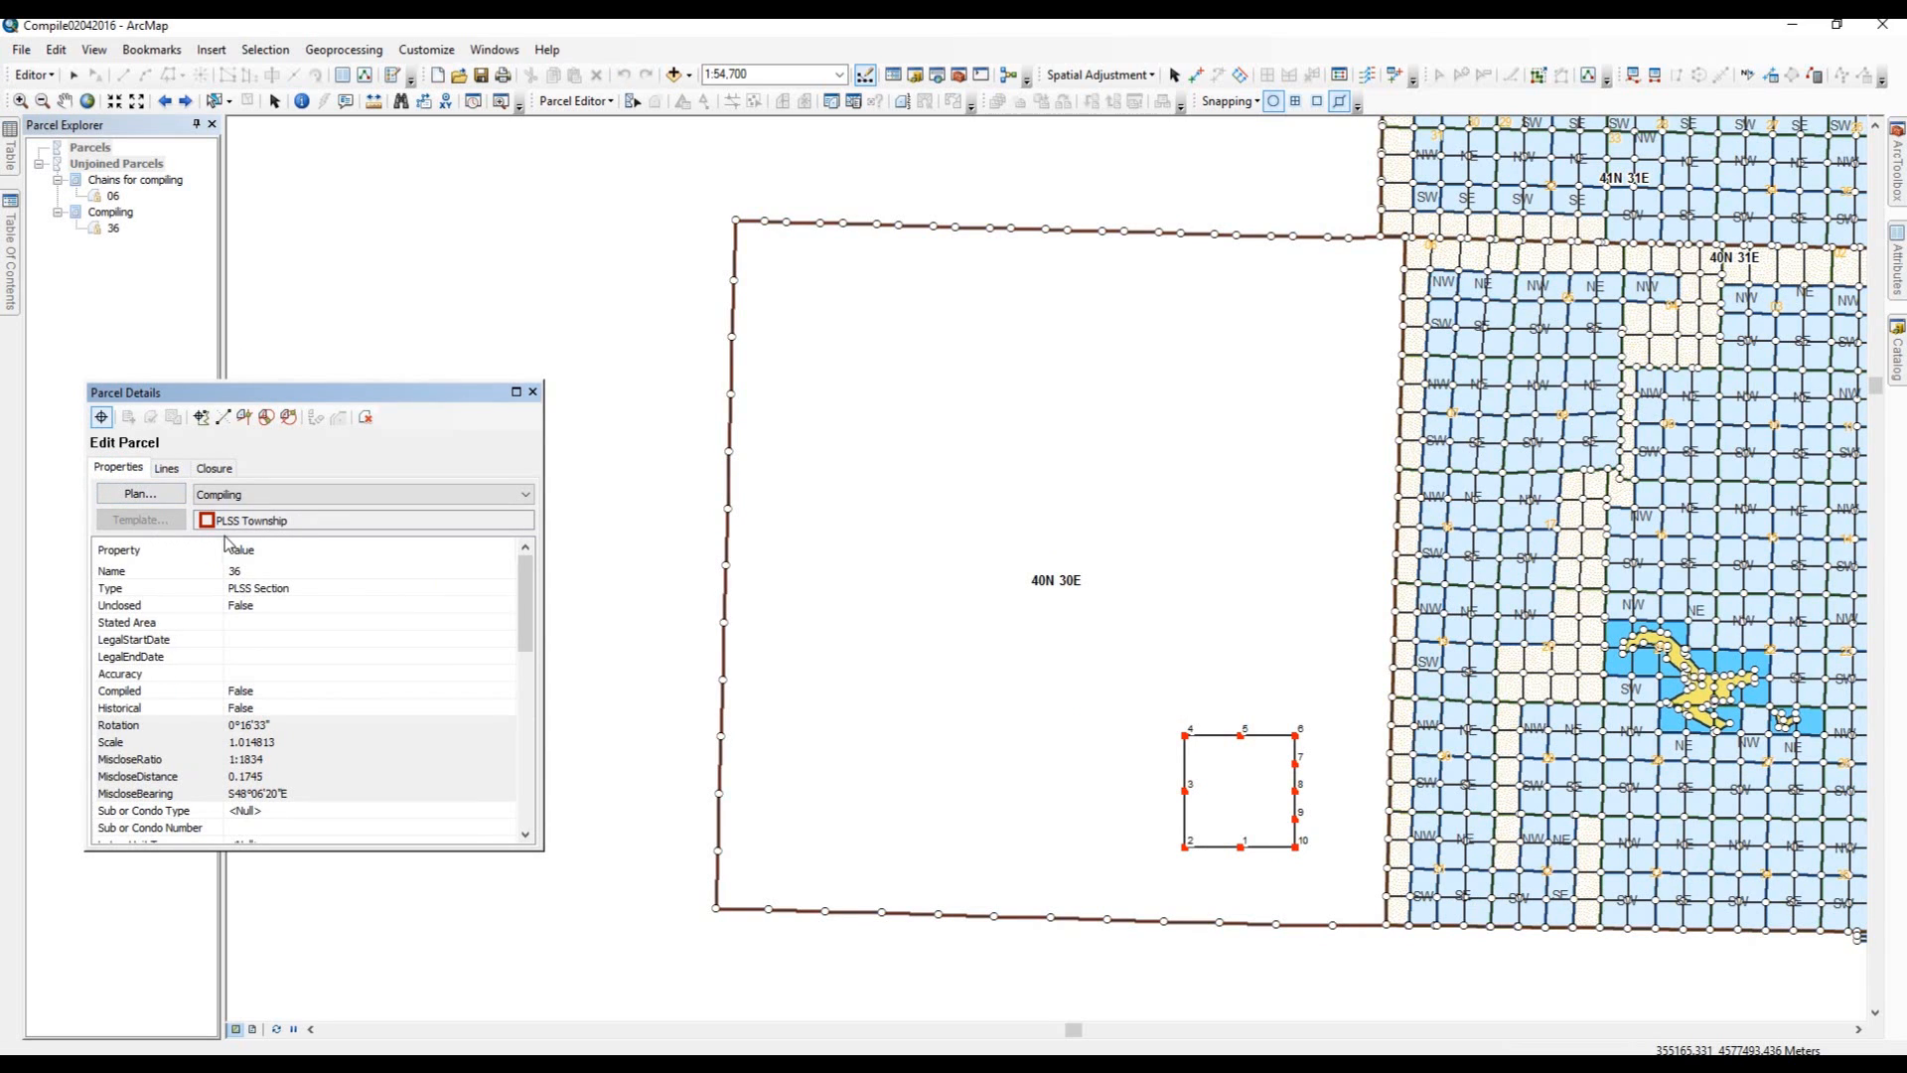
{"action": "left_click", "coordinate": [161, 473]}
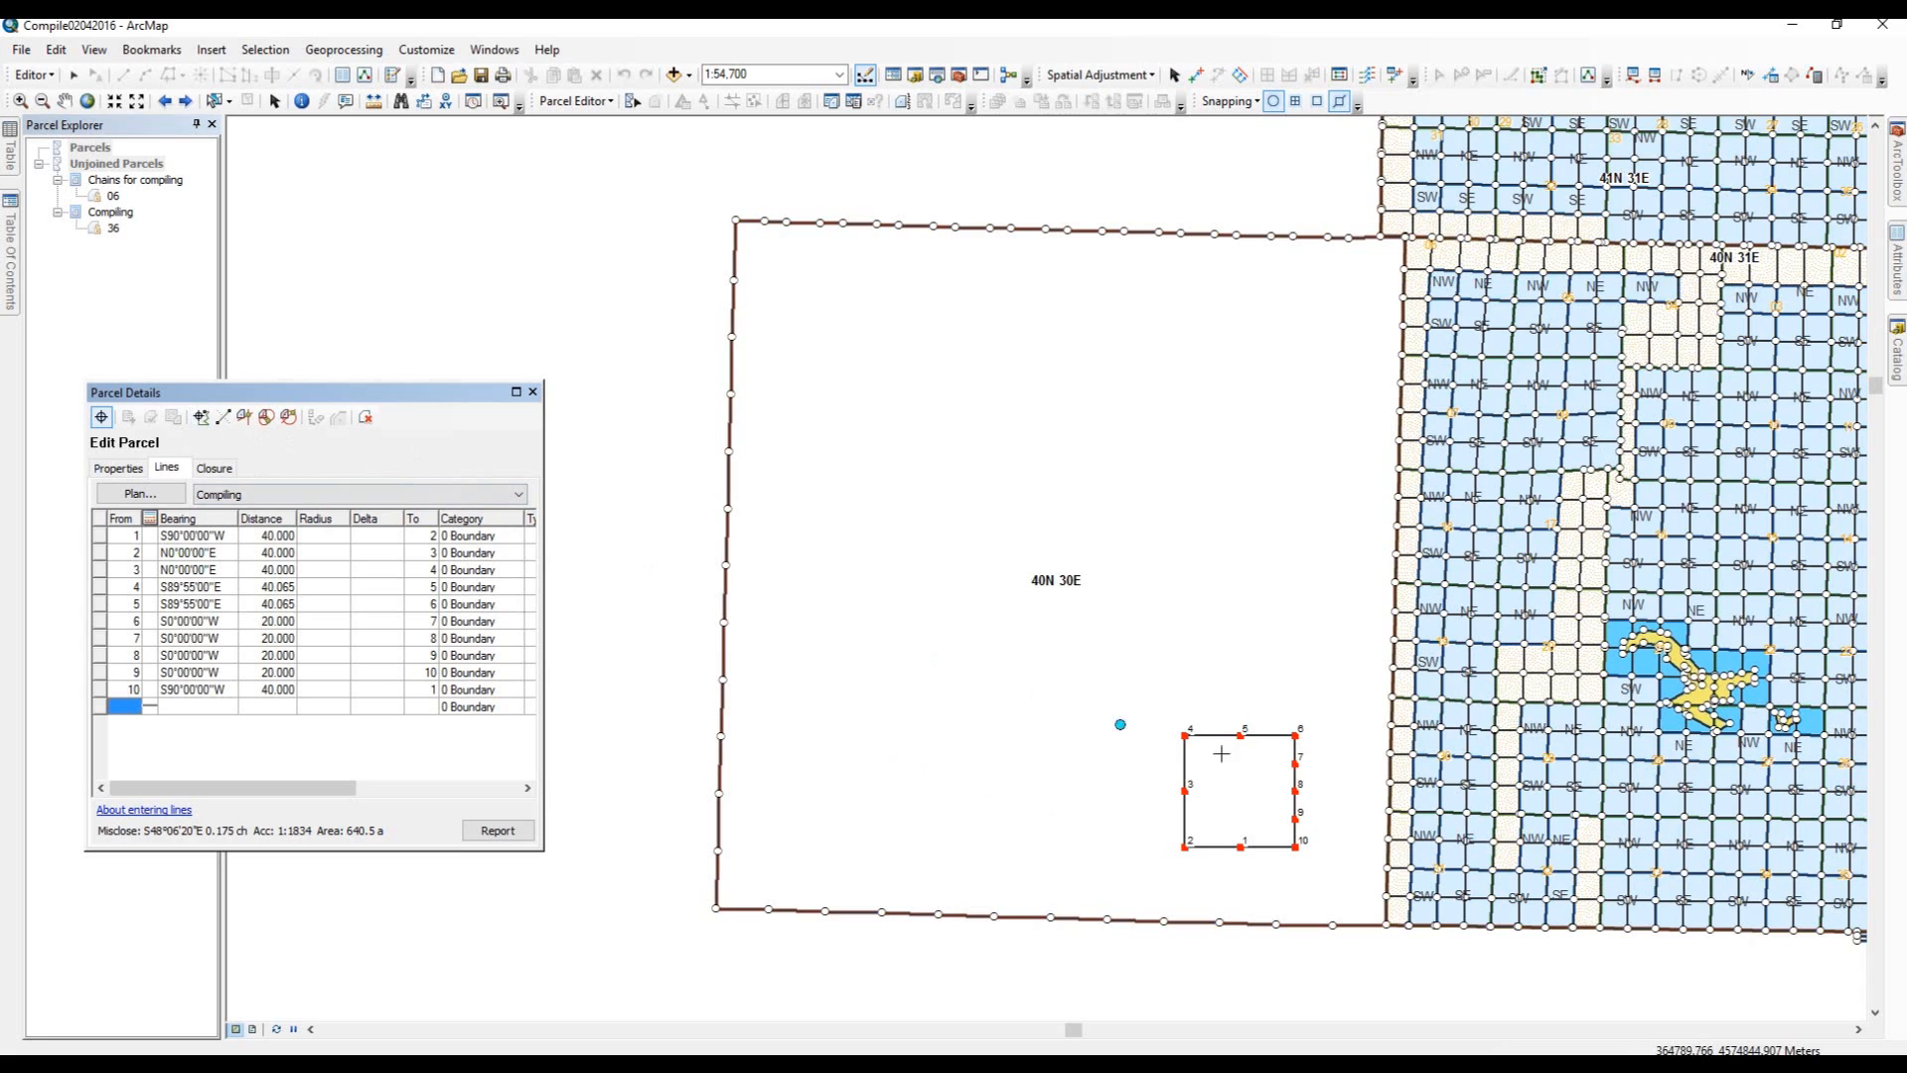
{"action": "left_click_drag", "start_coordinate": [1275, 755], "coordinate": [1287, 793]}
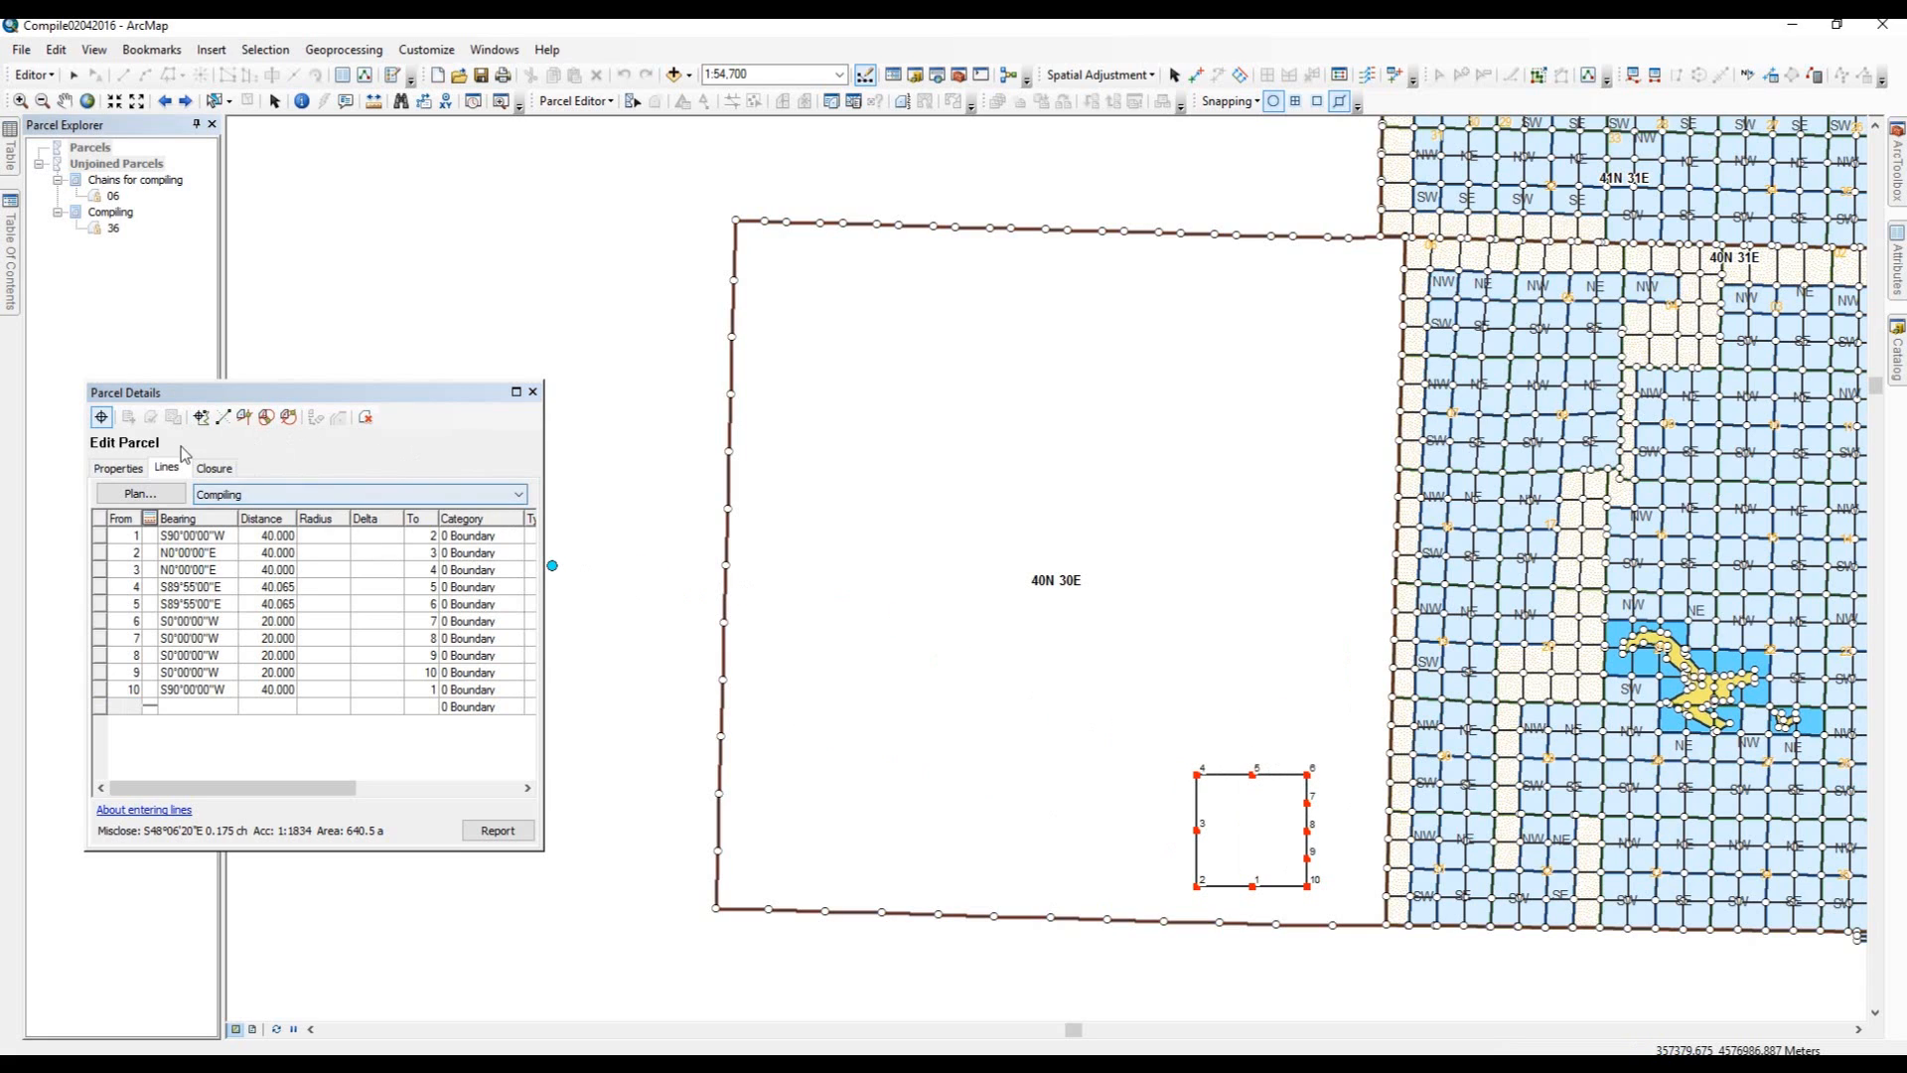
Keep the edits to section 36 and start joining it to the fabric with the manual join tool.
{"action": "left_click", "coordinate": [172, 412]}
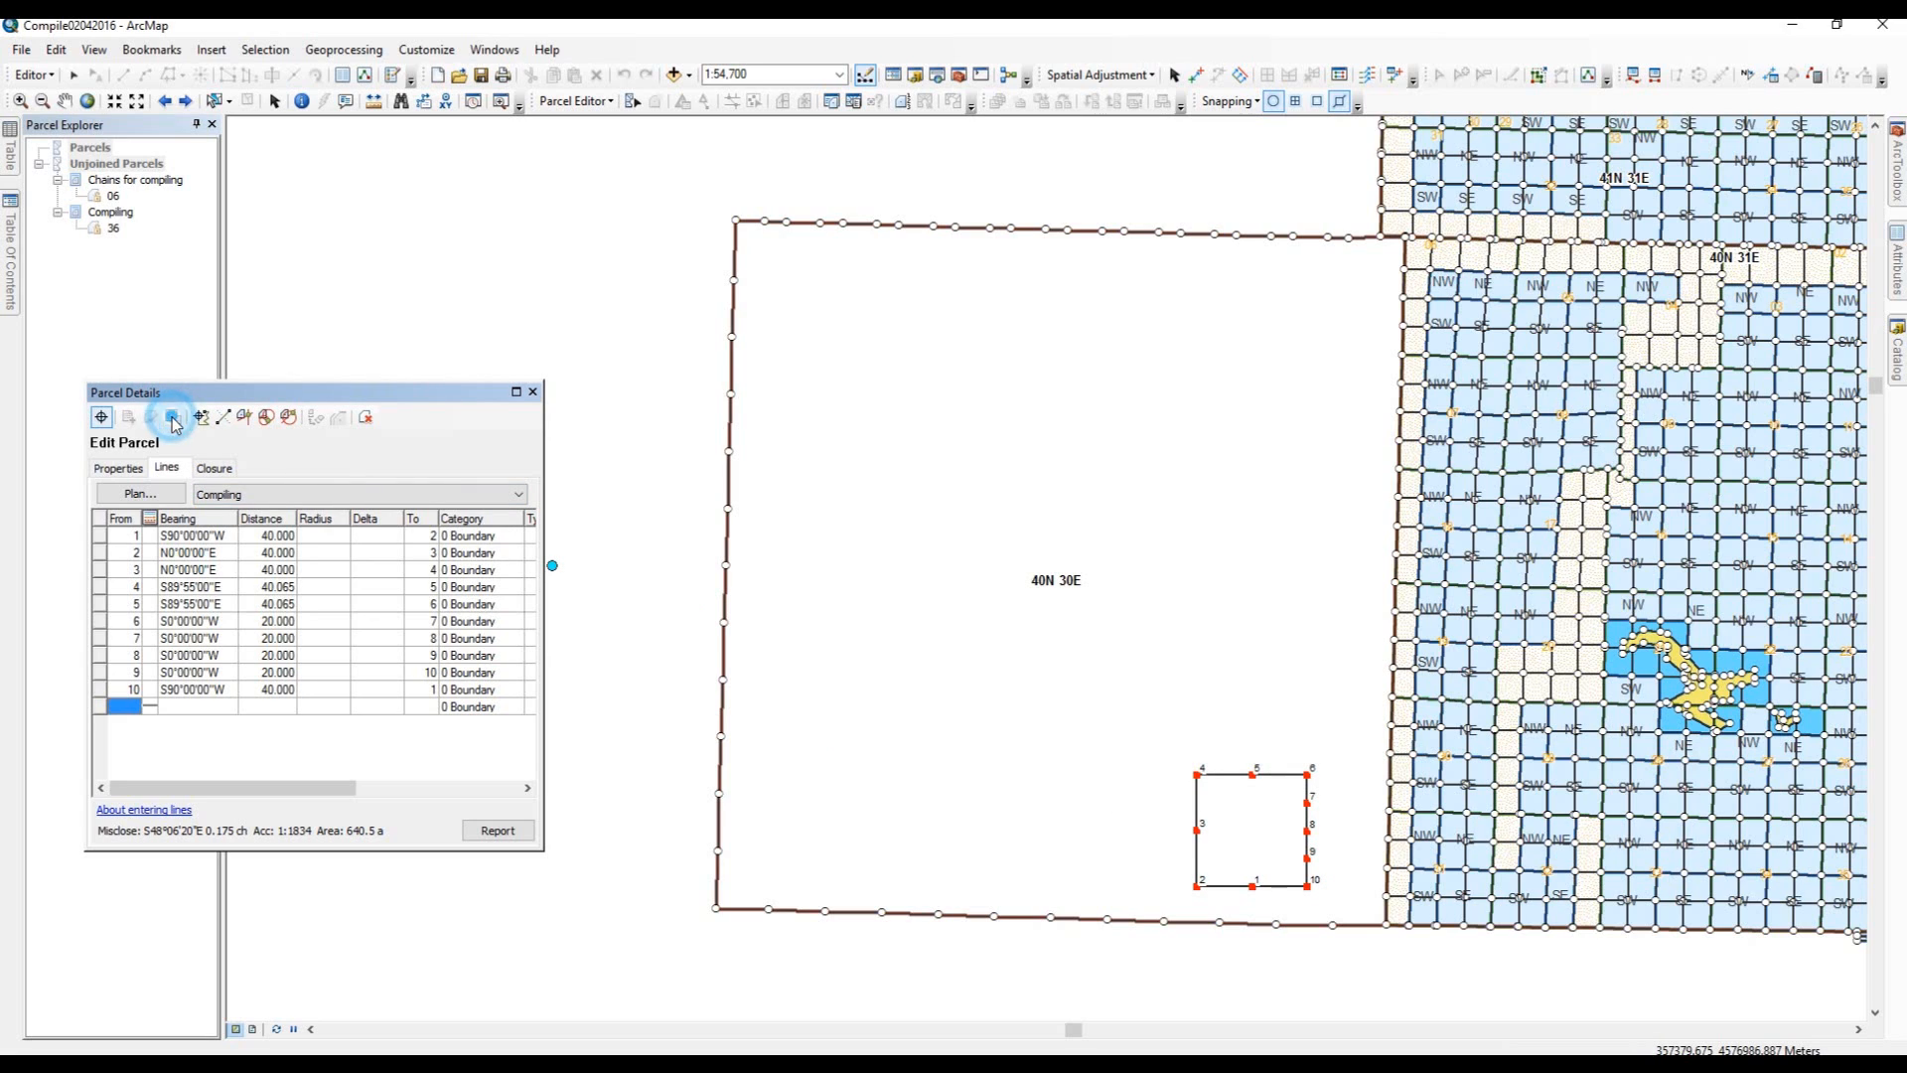
{"action": "left_click", "coordinate": [1287, 775]}
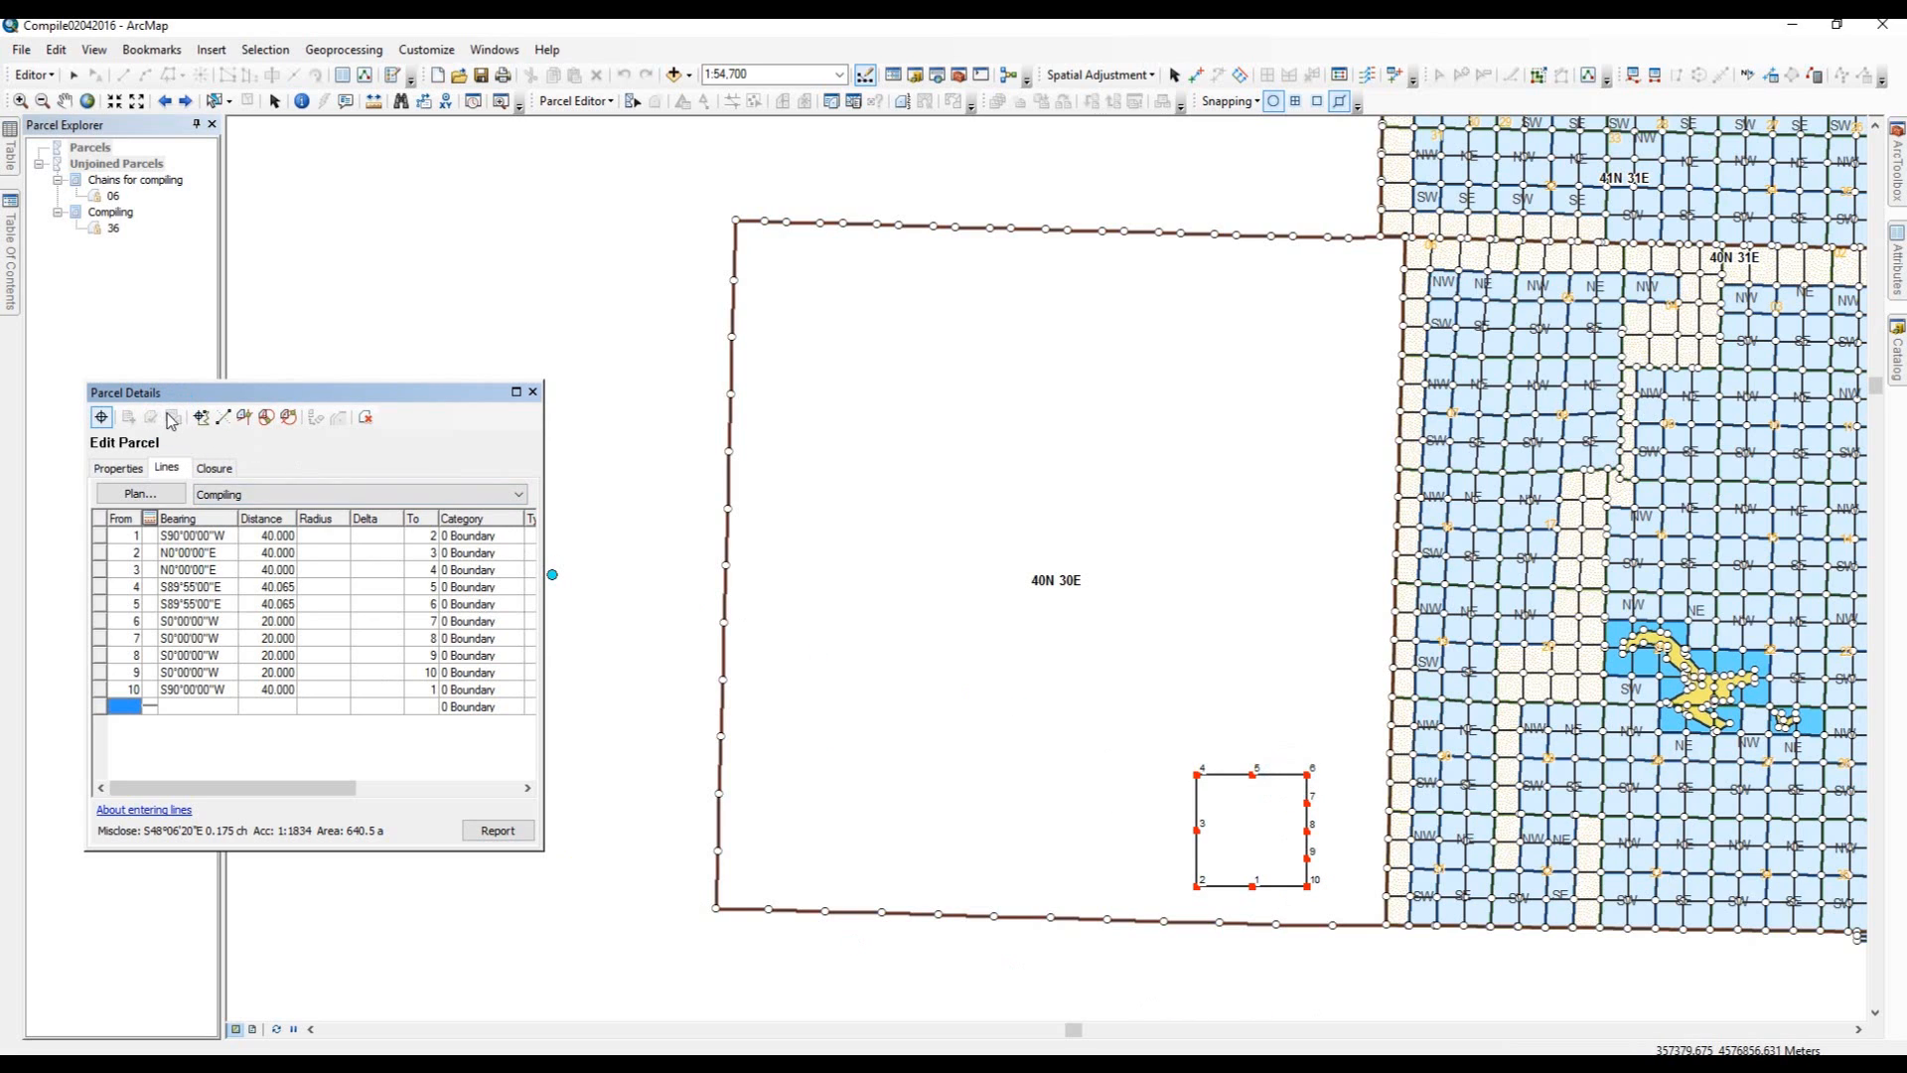
{"action": "left_click", "coordinate": [1307, 775]}
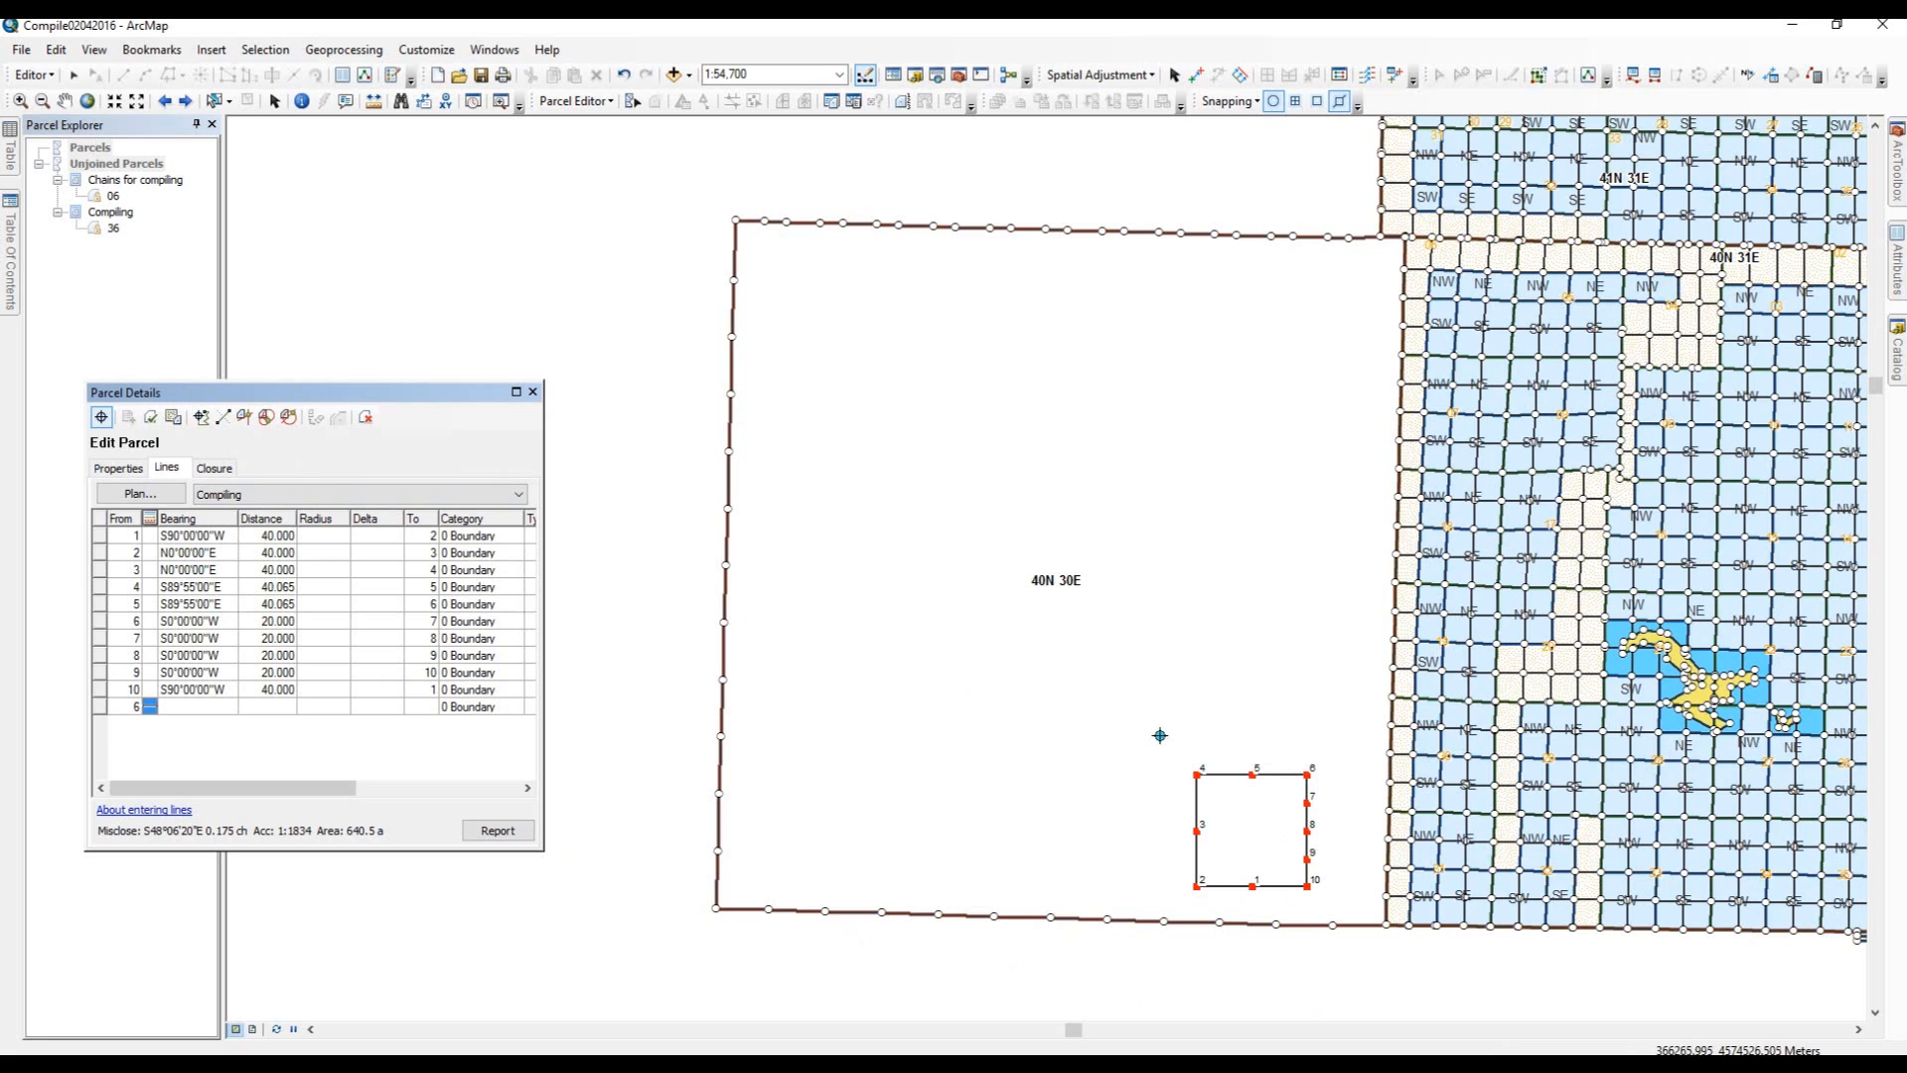
{"action": "left_click", "coordinate": [174, 424]}
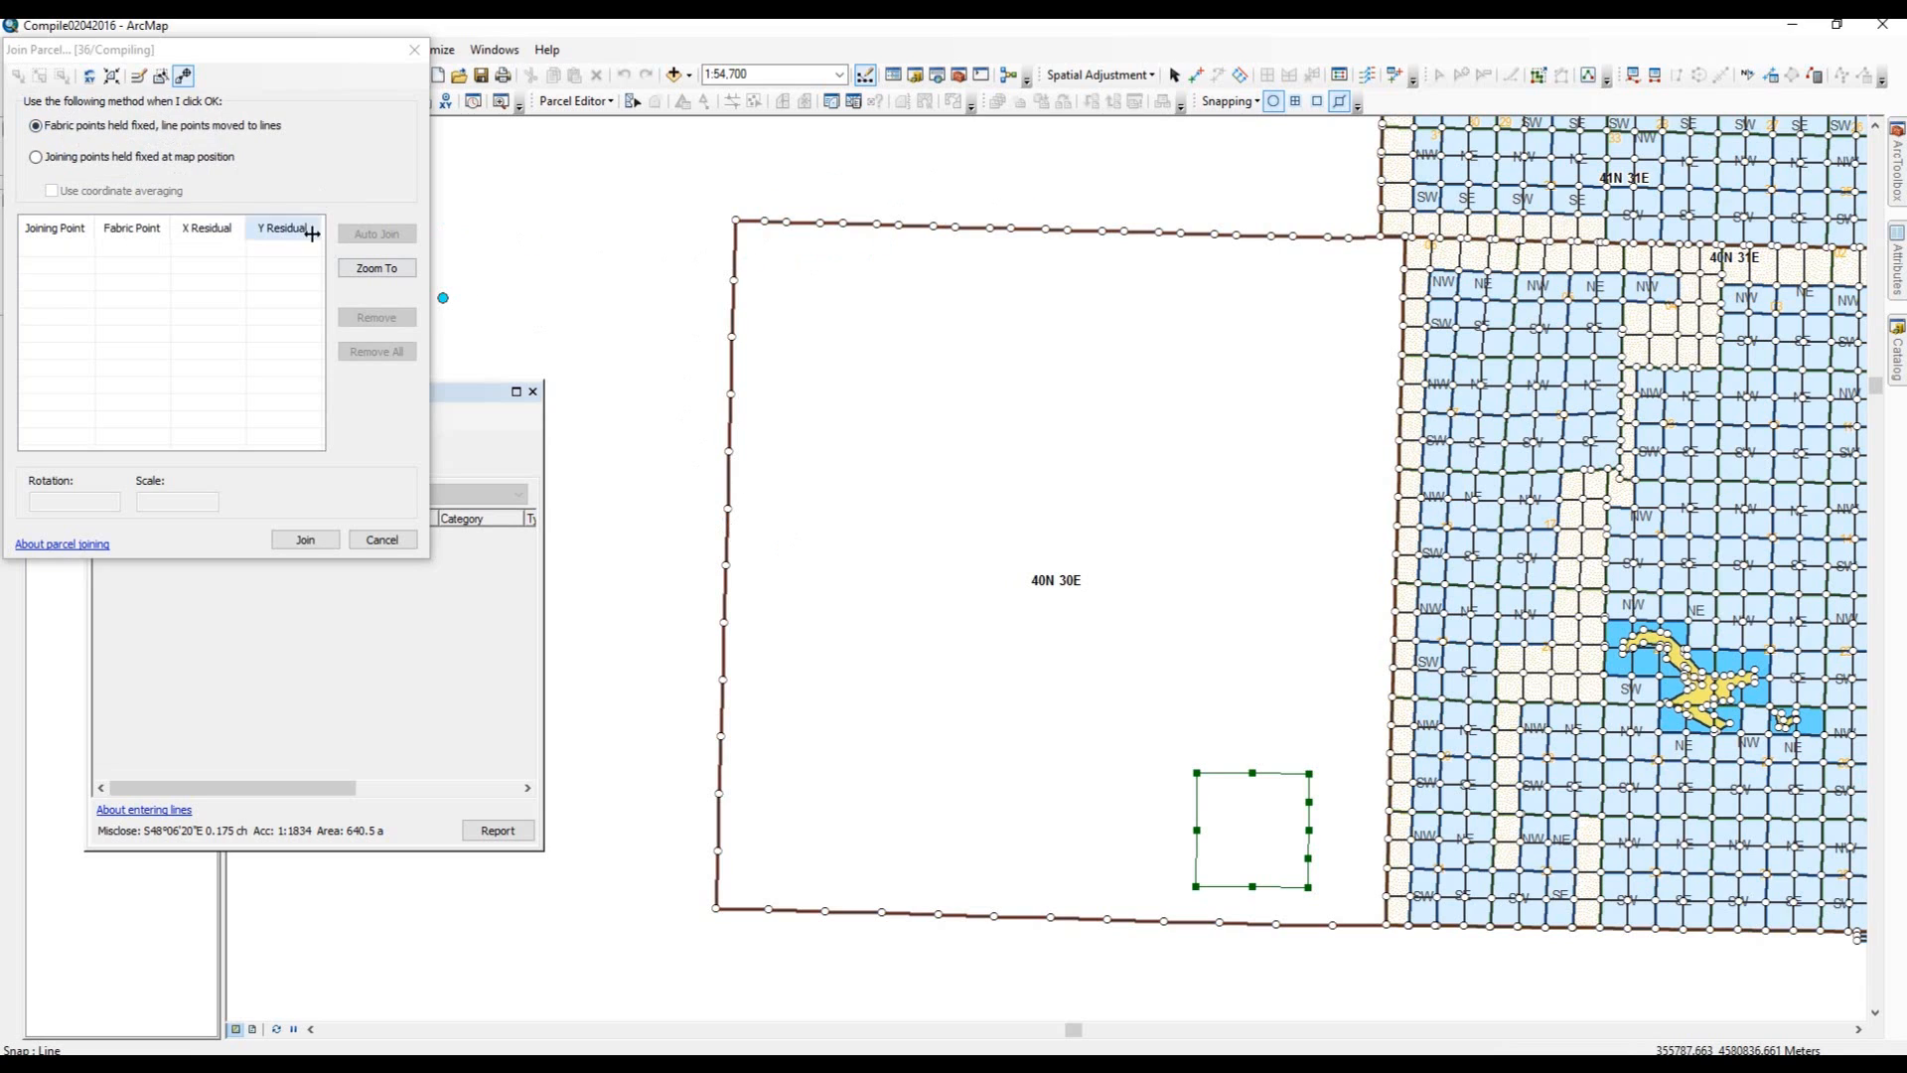
{"action": "left_click", "coordinate": [184, 76]}
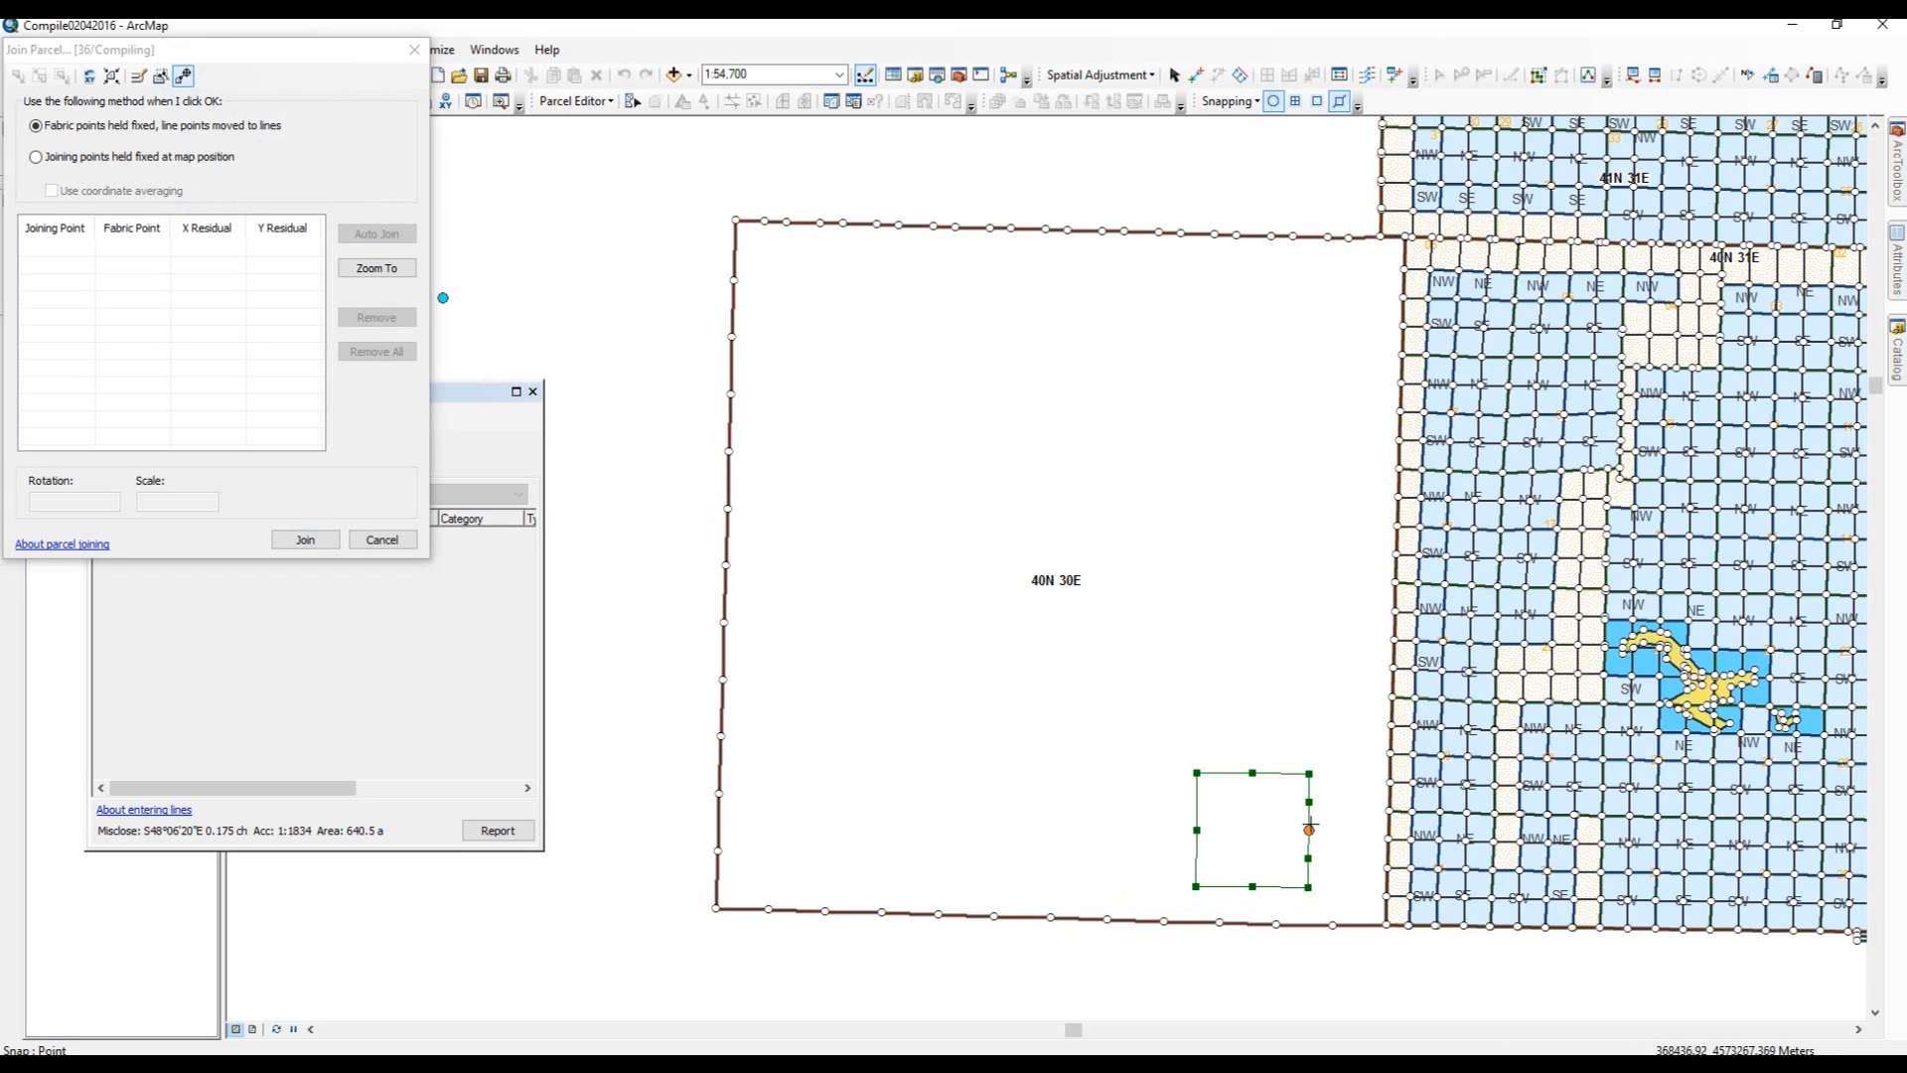
Link section points 2, 1 and 10 along the south edge to the adjacent fabric points.
{"action": "left_click", "coordinate": [1196, 888]}
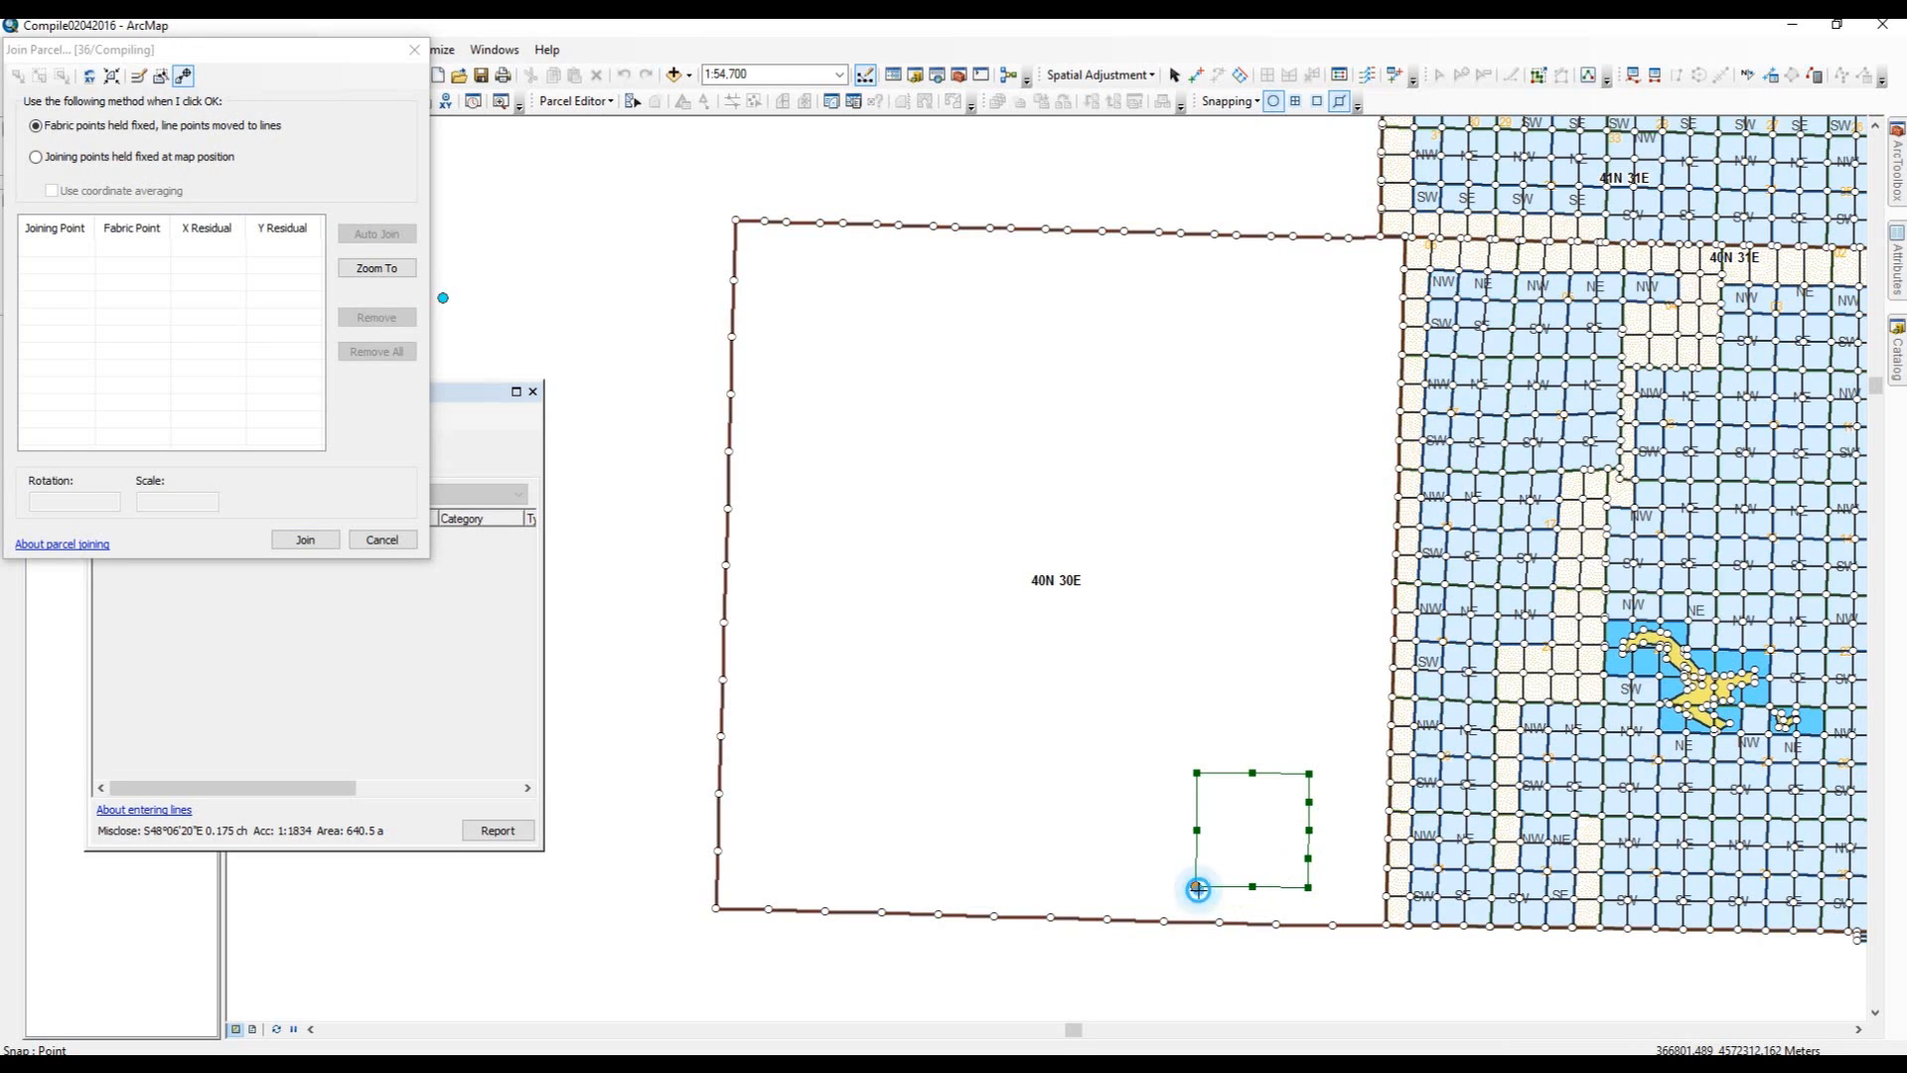
{"action": "left_click", "coordinate": [1276, 923]}
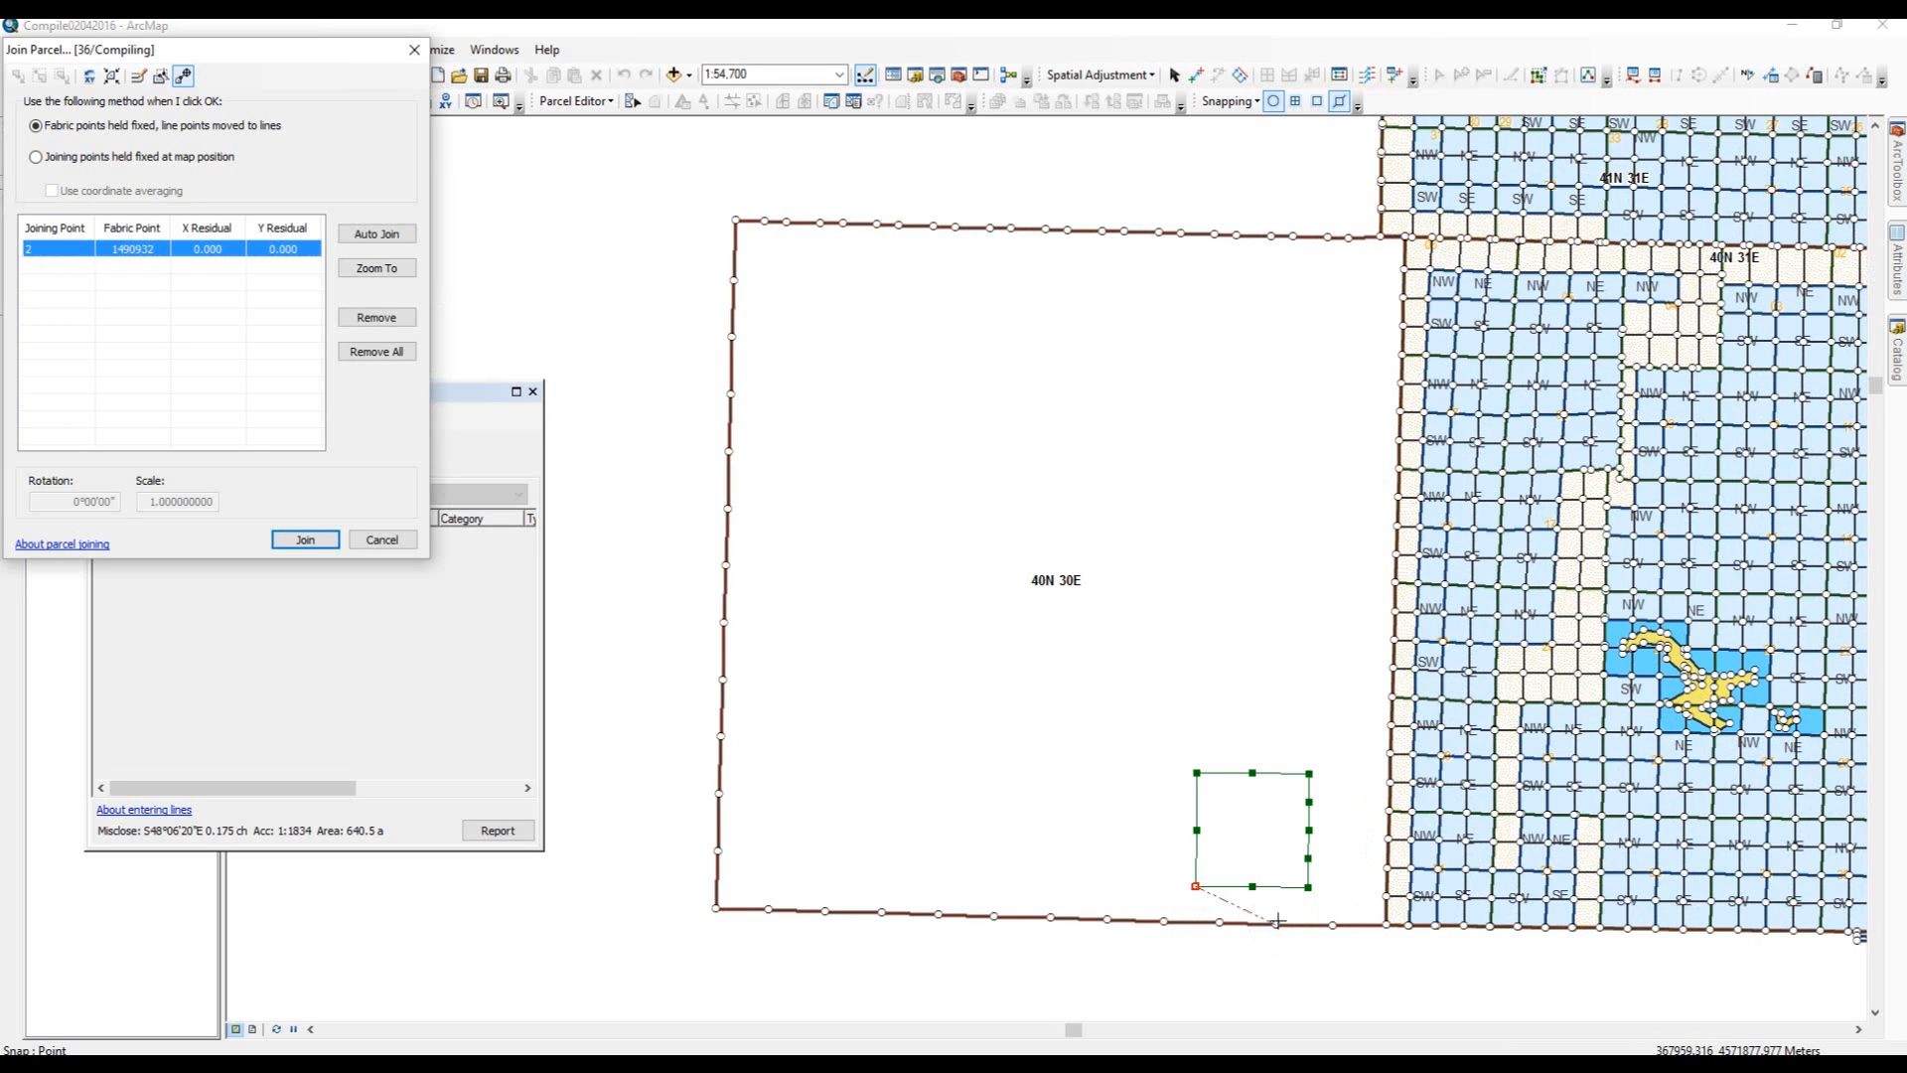
{"action": "left_click", "coordinate": [1256, 883]}
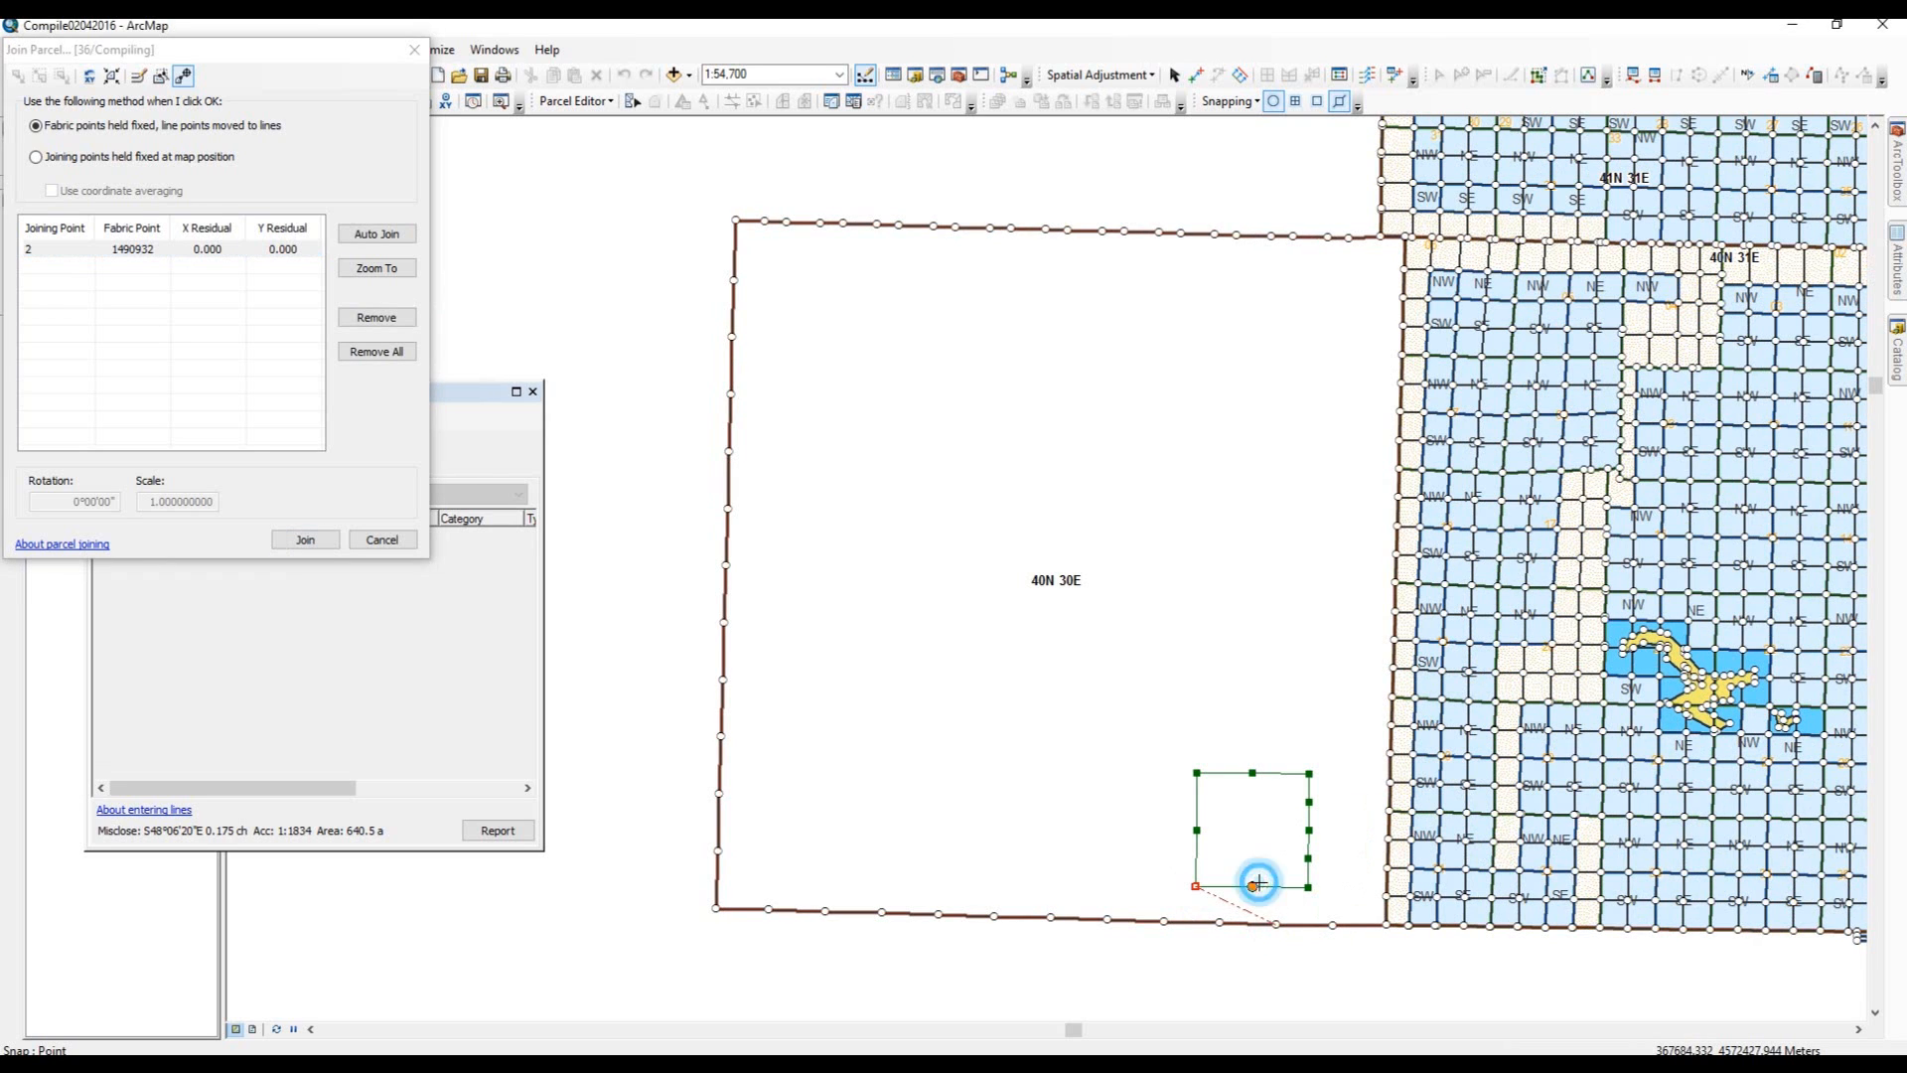
{"action": "left_click", "coordinate": [1327, 929]}
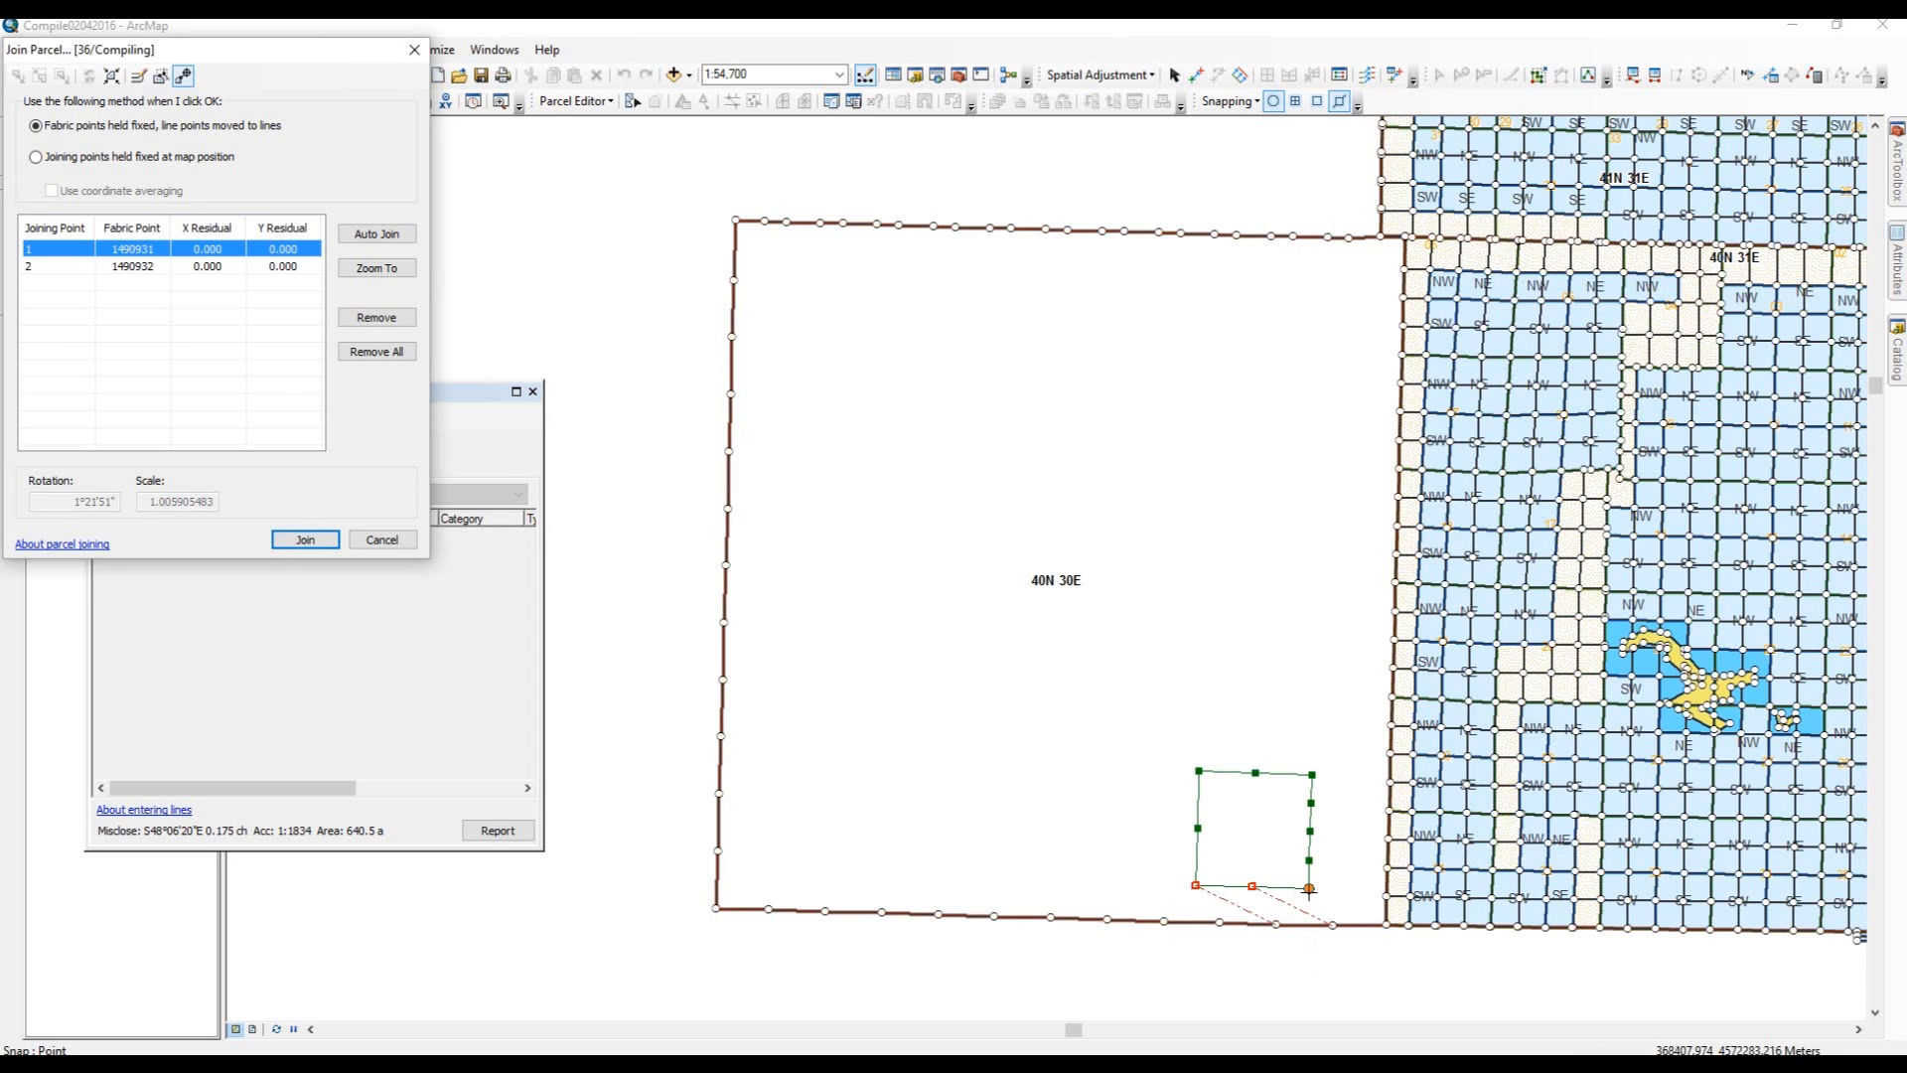
{"action": "left_click", "coordinate": [1309, 887]}
{"action": "left_click", "coordinate": [1374, 921]}
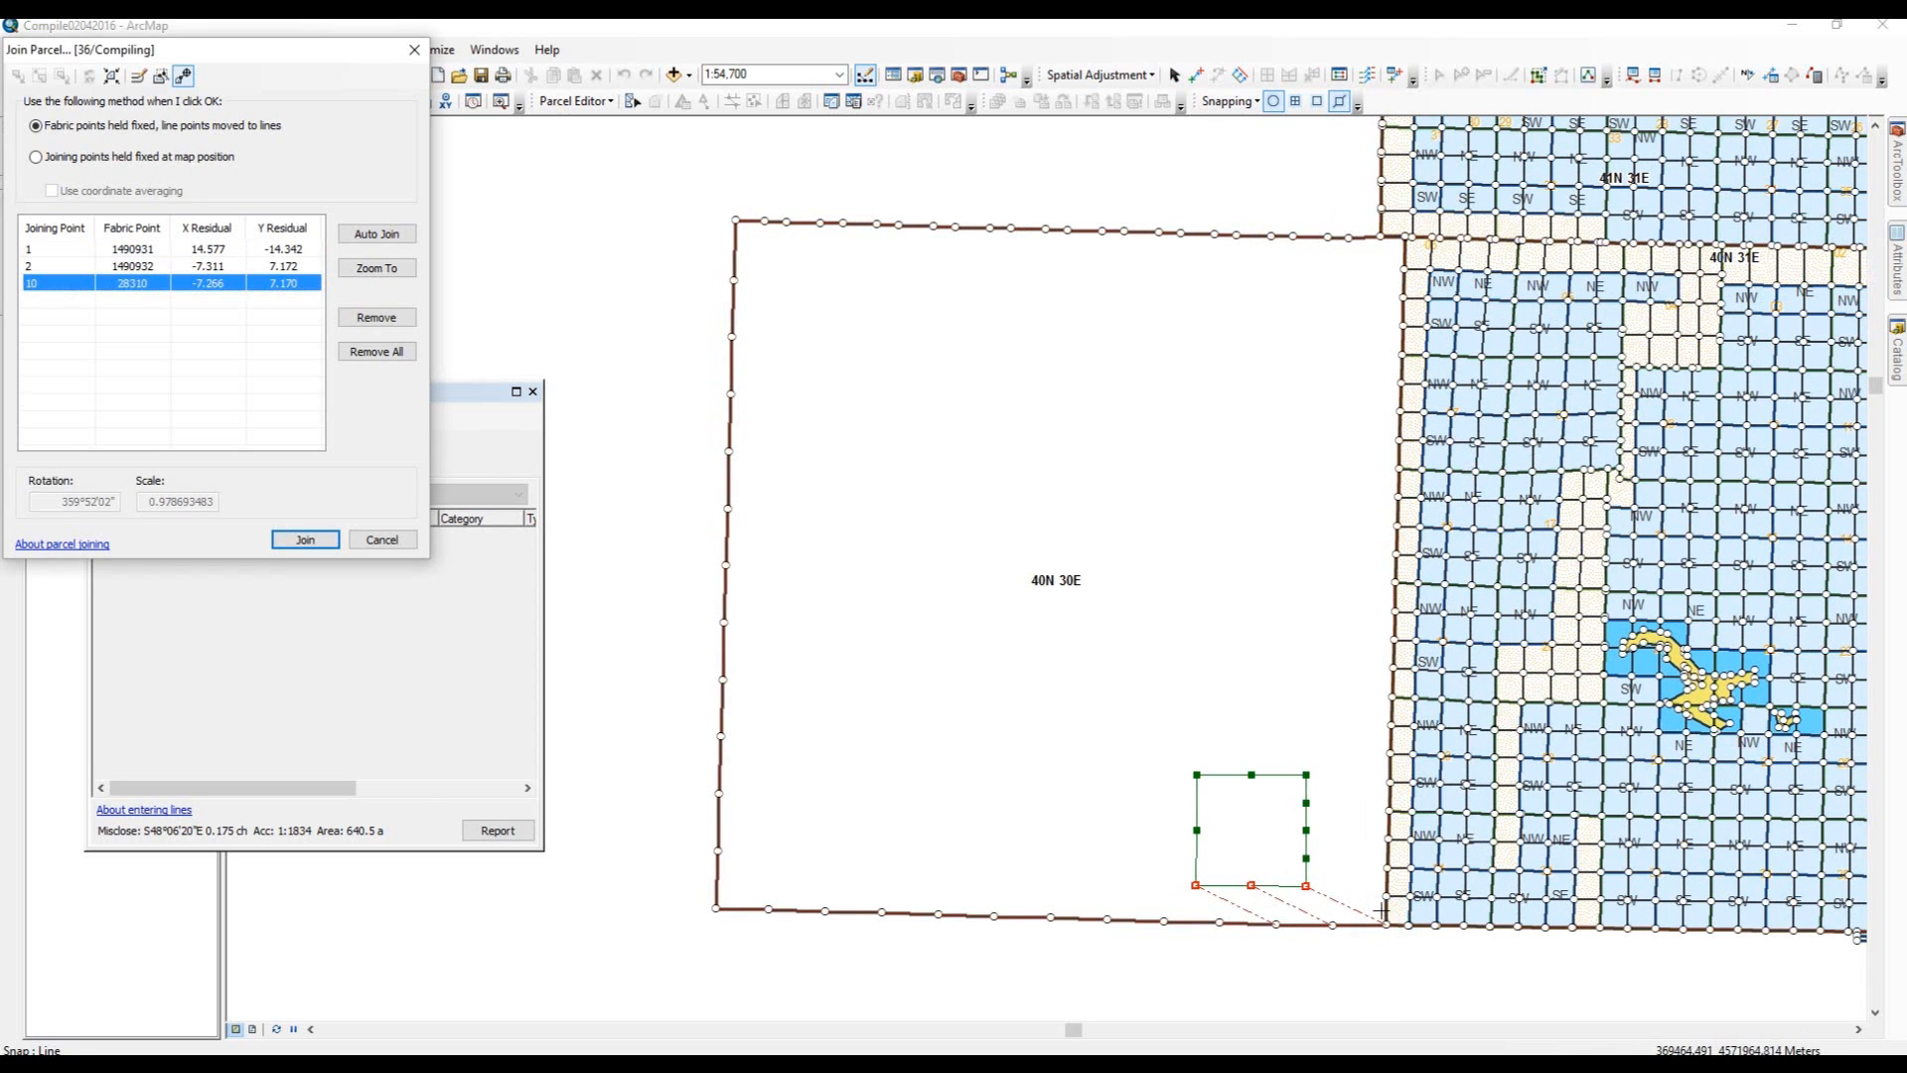
Link section points 9, 8, 7 and 6 on the east side to the township's east boundary points.
{"action": "left_click", "coordinate": [1306, 856]}
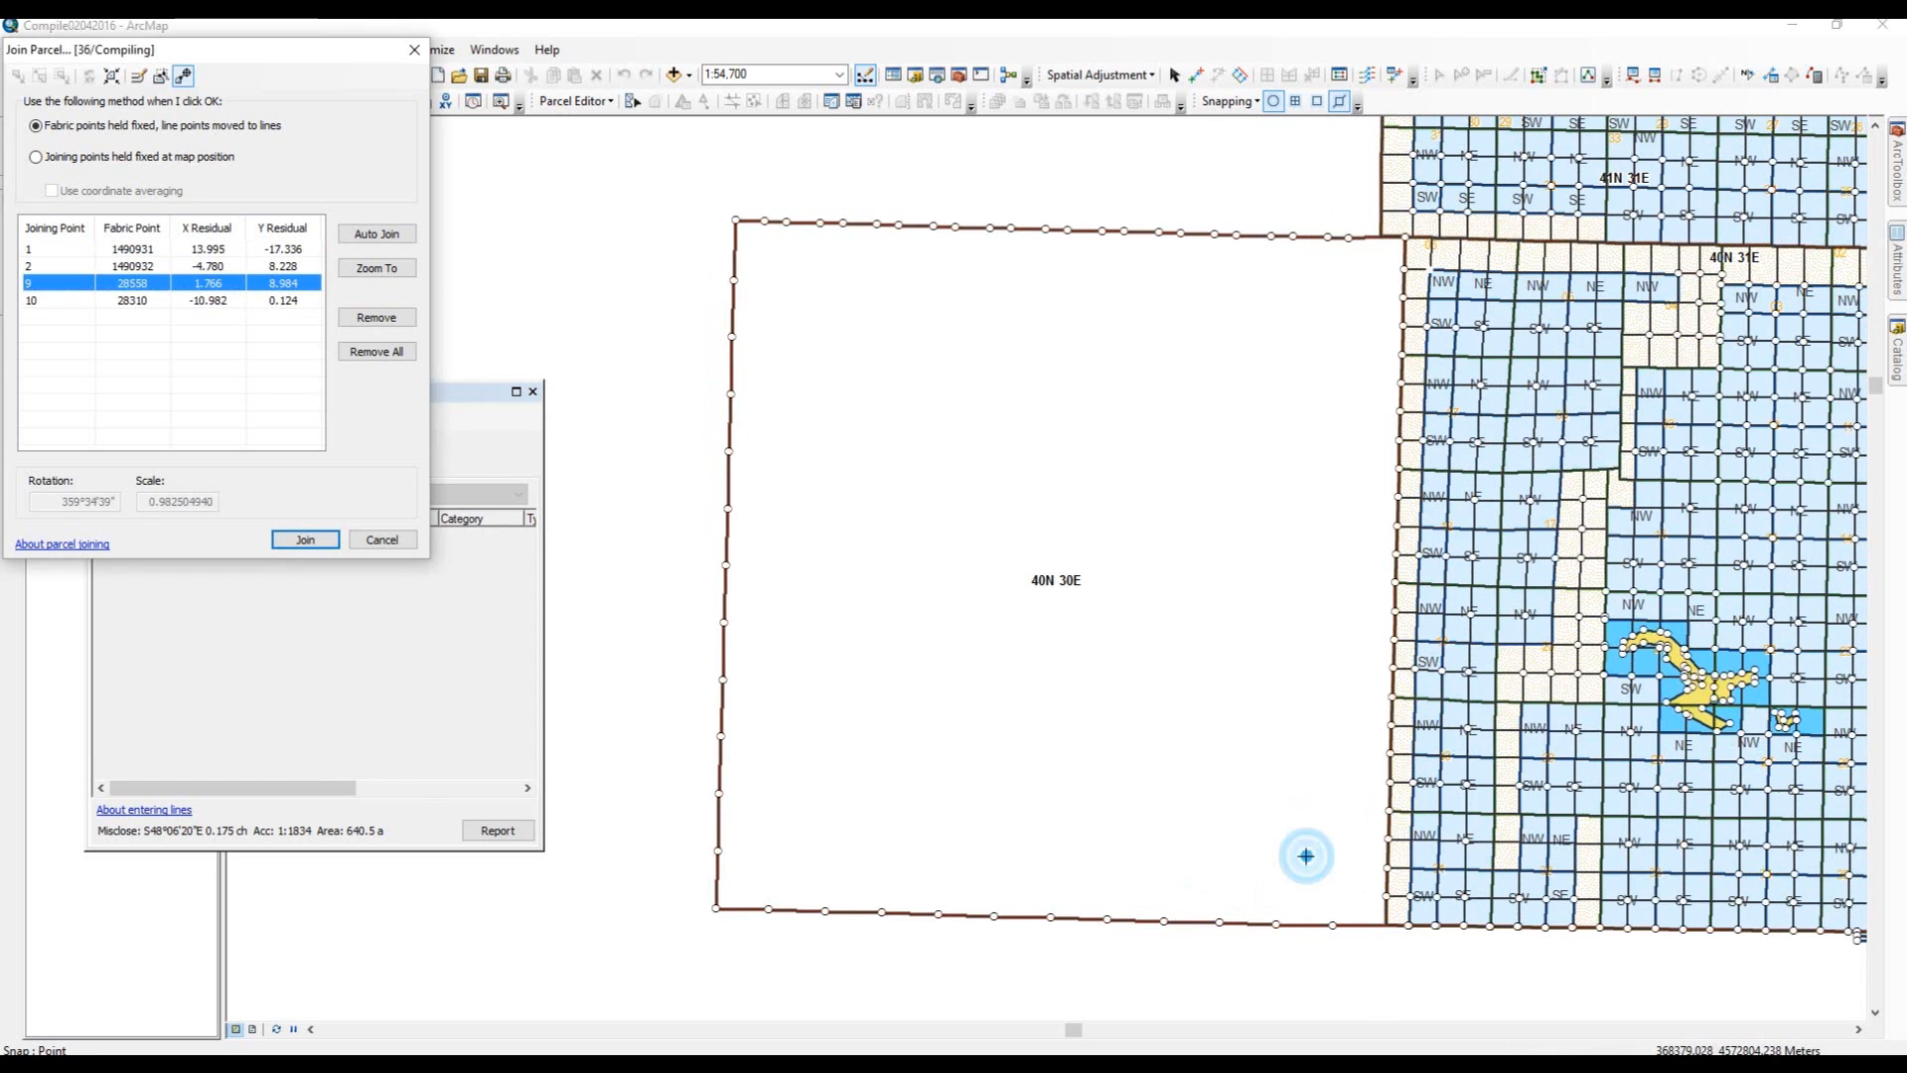
{"action": "left_click", "coordinate": [1386, 866]}
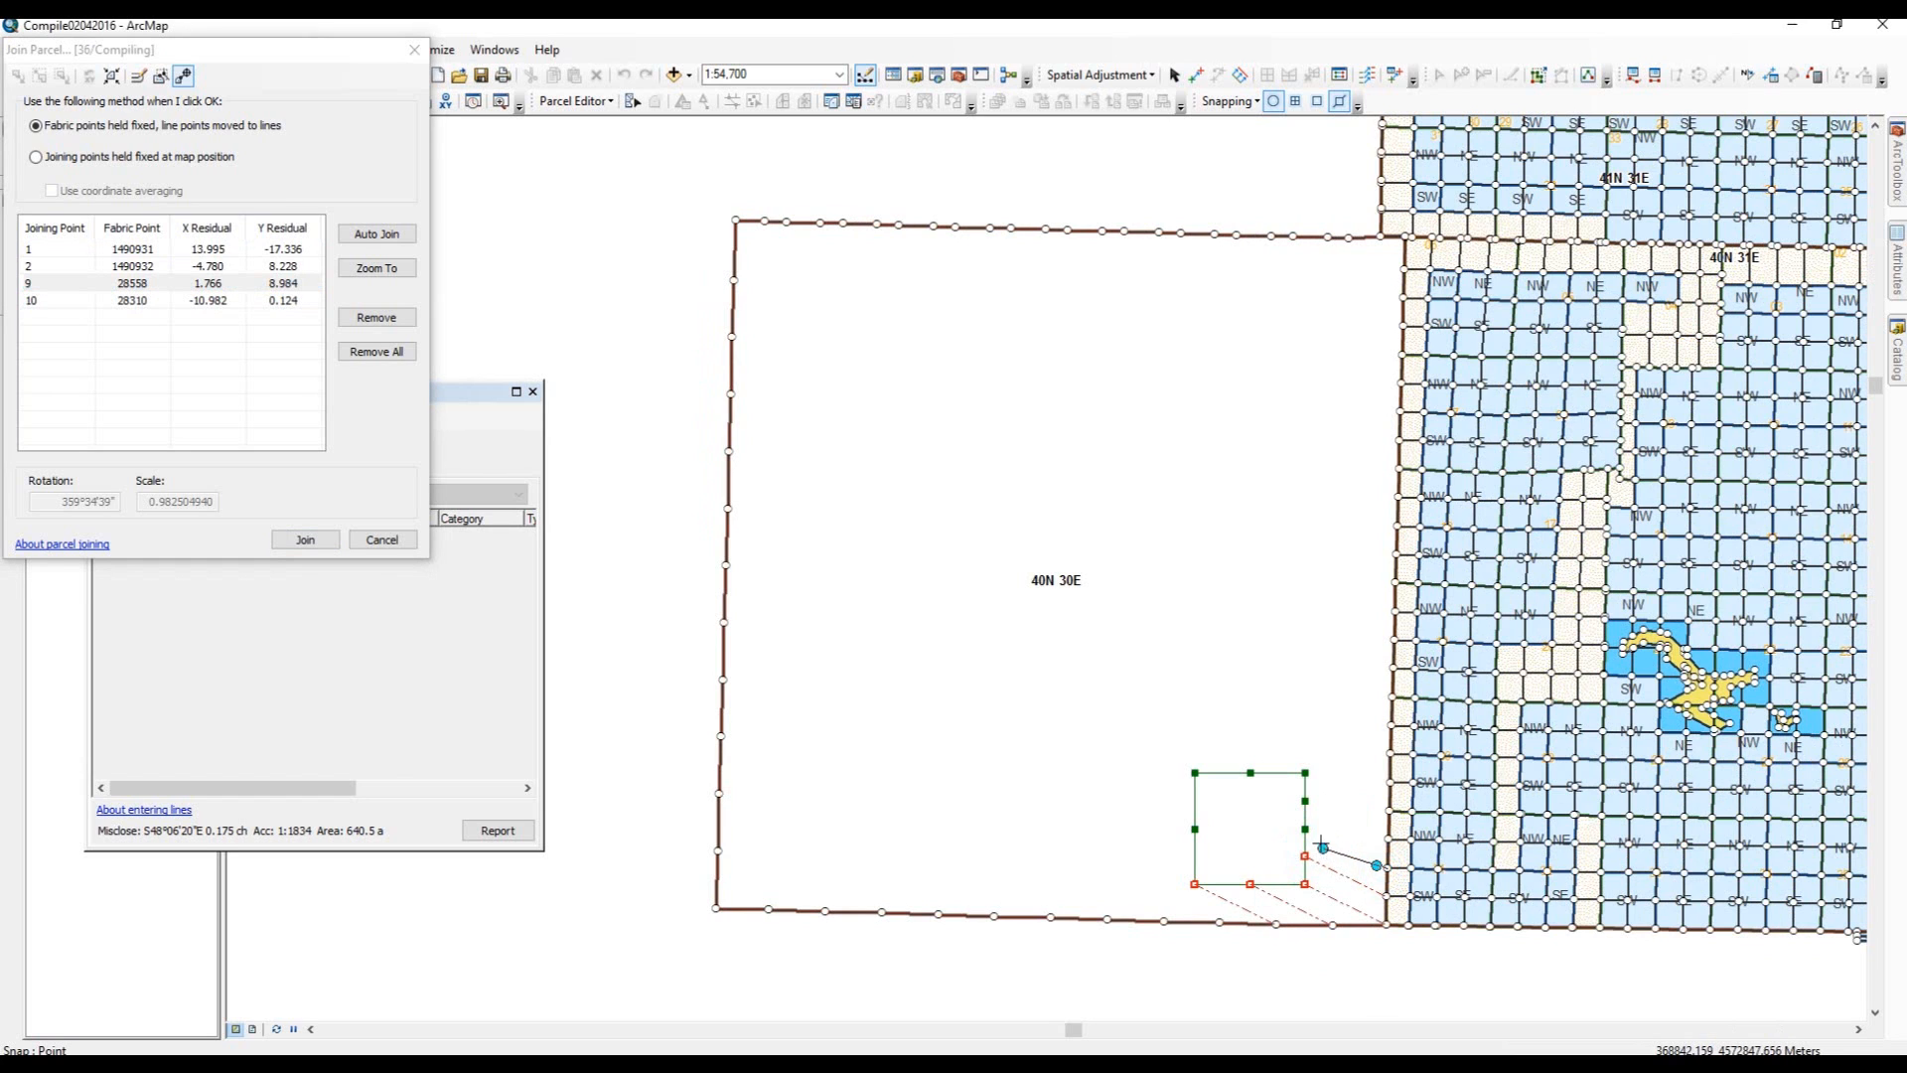
{"action": "left_click", "coordinate": [1303, 824]}
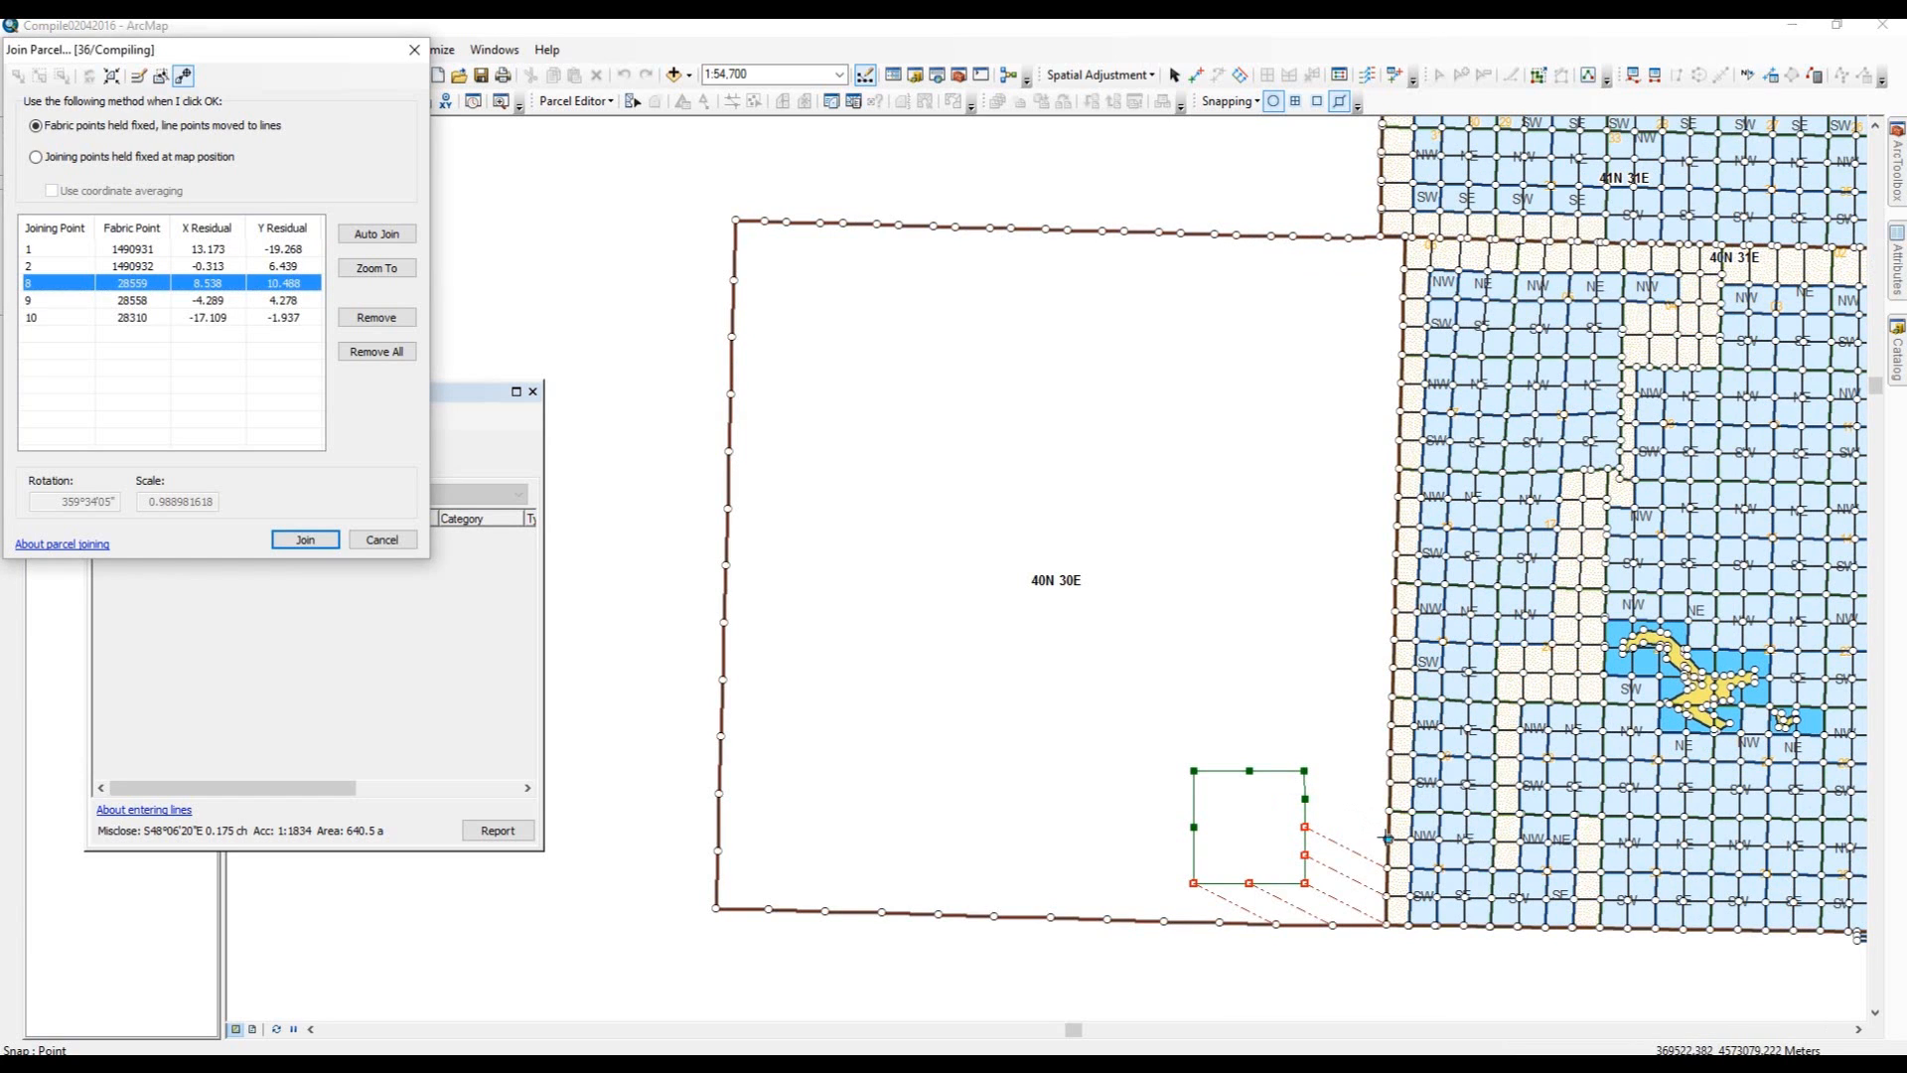
{"action": "left_click", "coordinate": [1388, 839]}
{"action": "left_click", "coordinate": [1304, 798]}
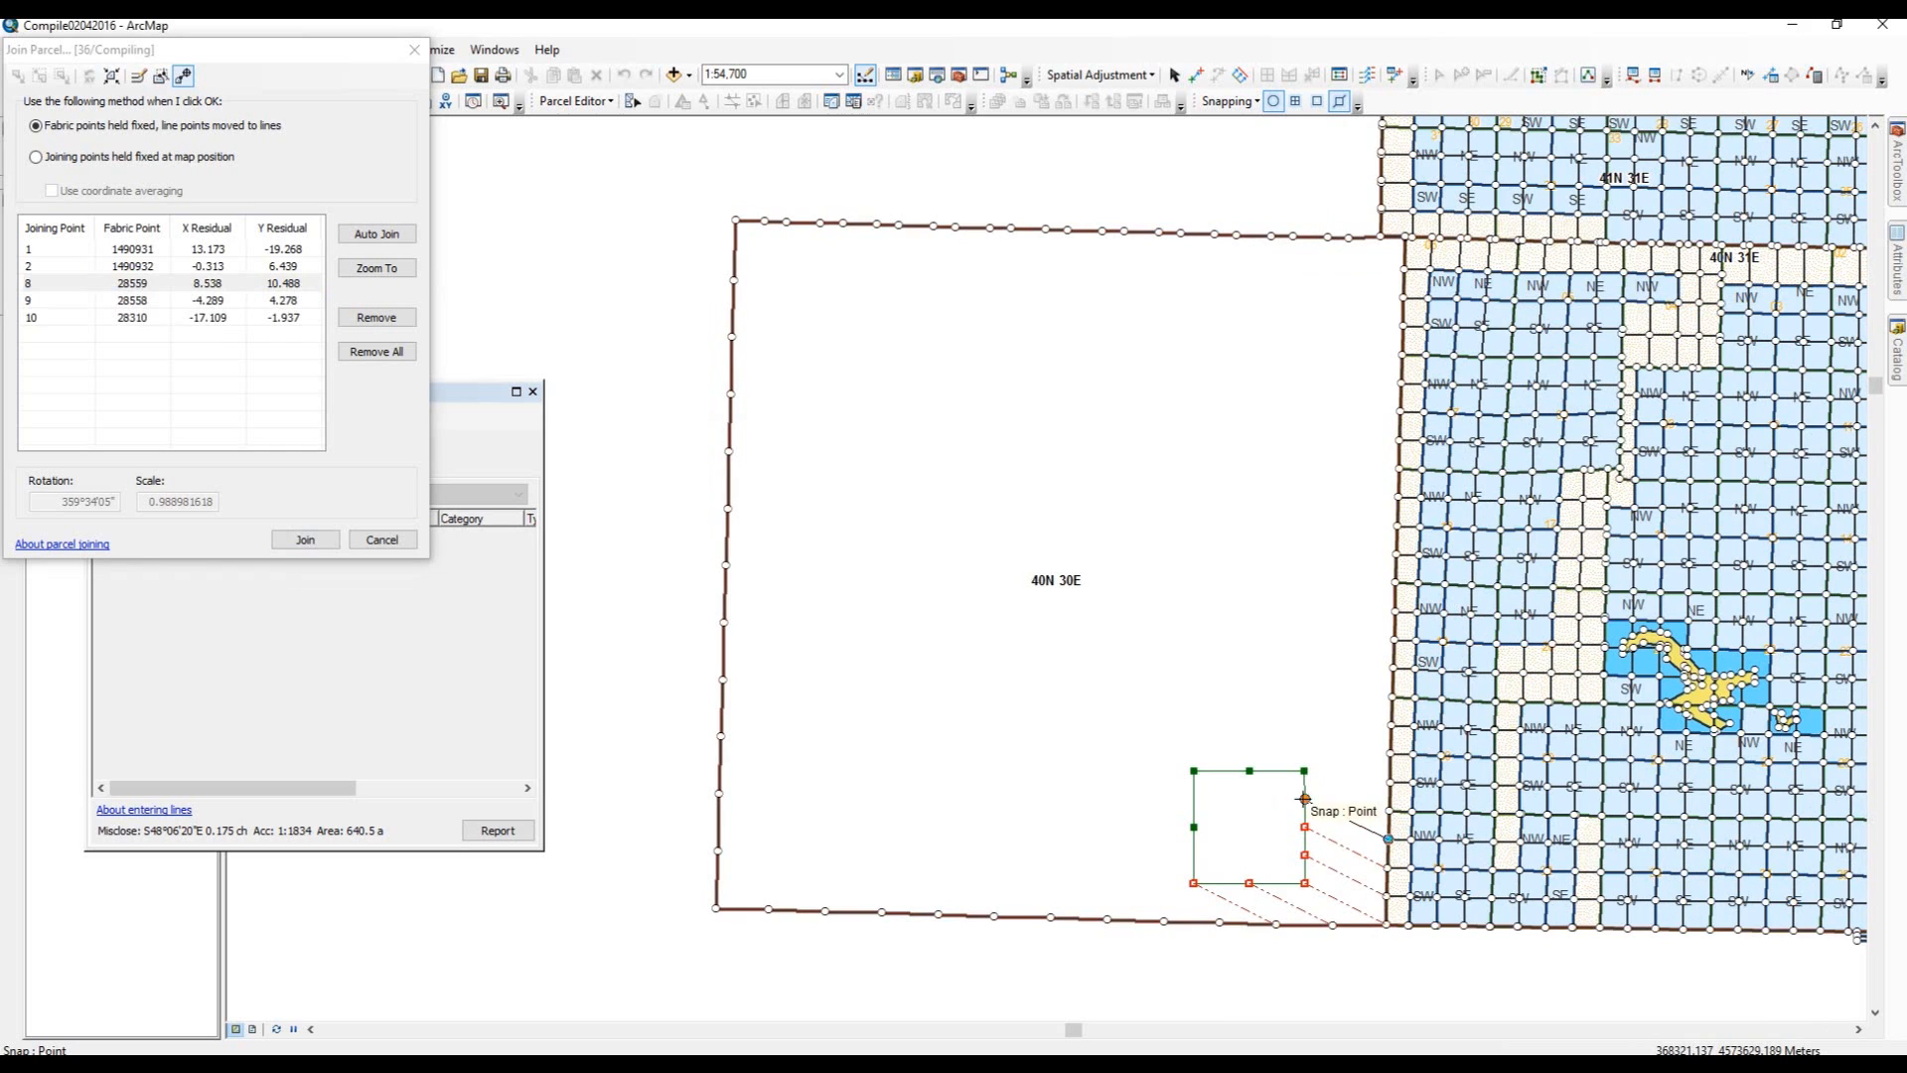
{"action": "left_click", "coordinate": [1389, 810]}
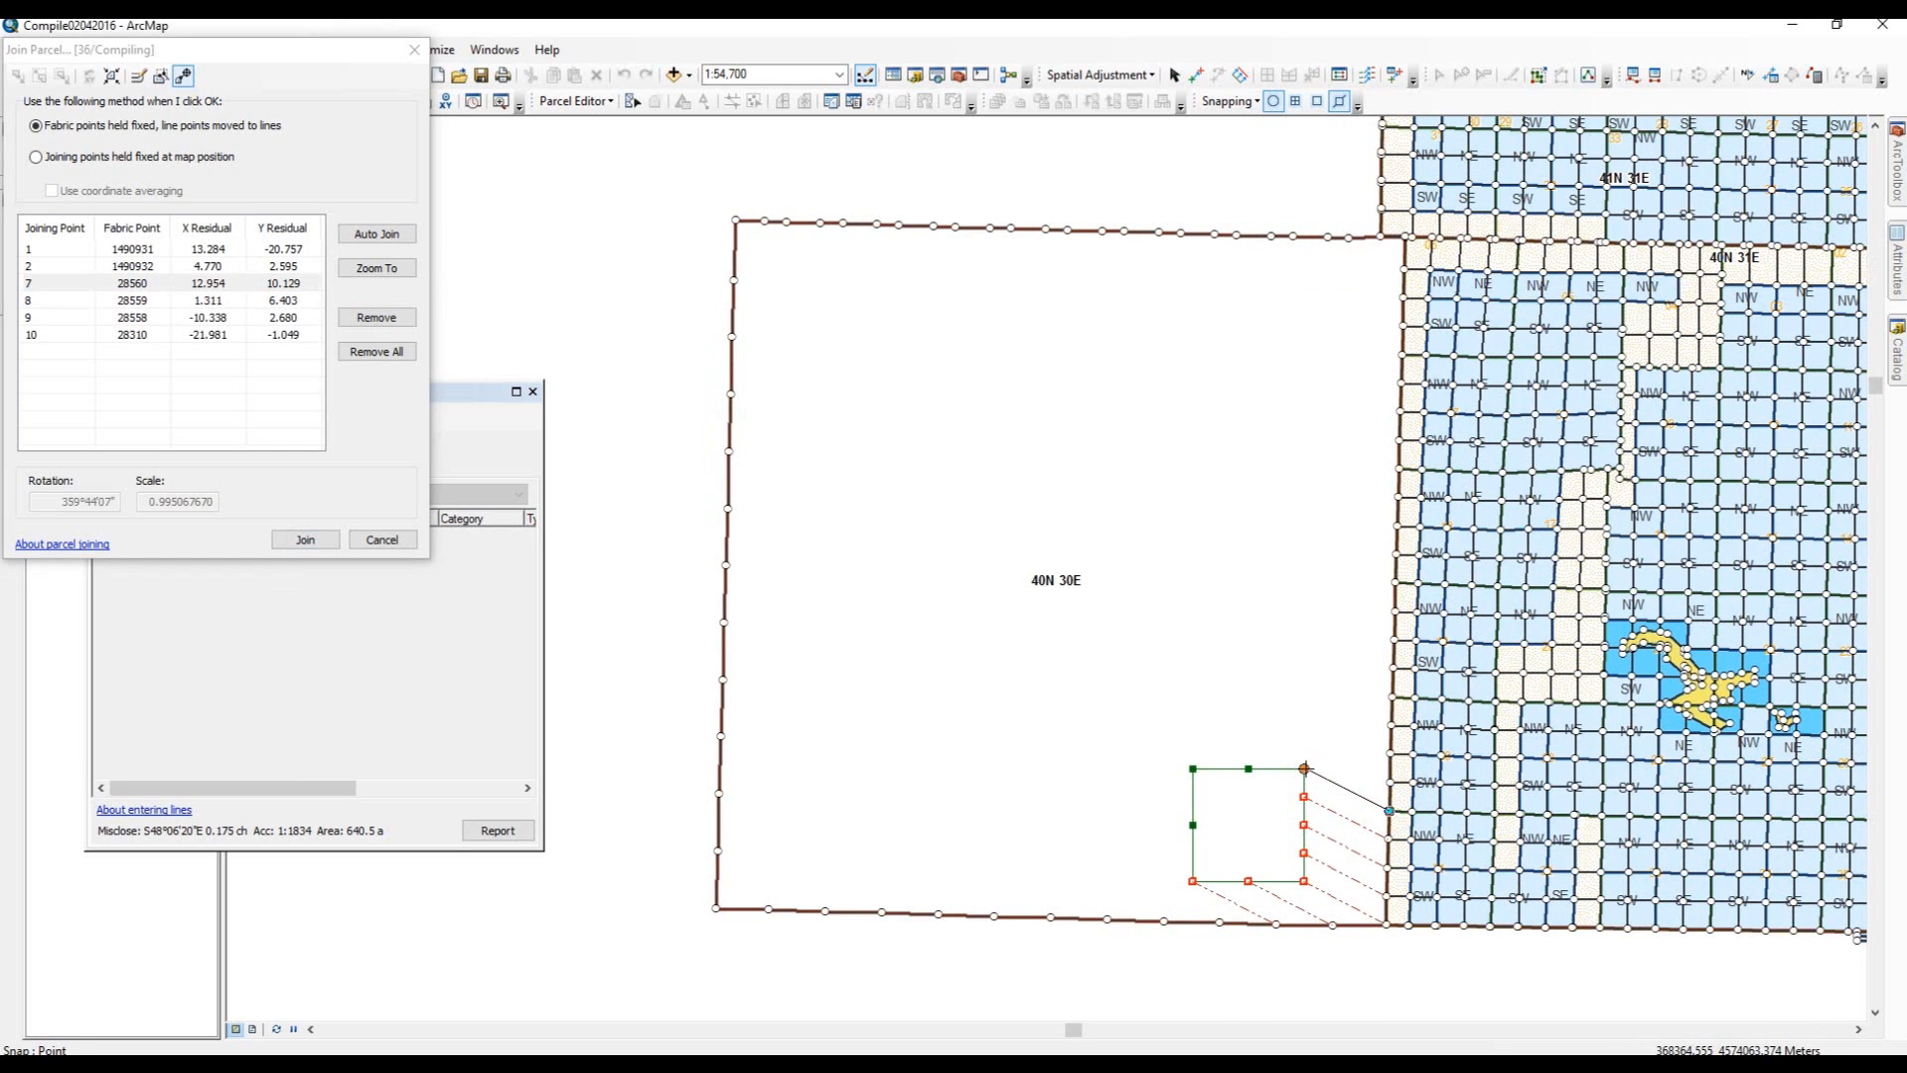
{"action": "left_click", "coordinate": [1304, 768]}
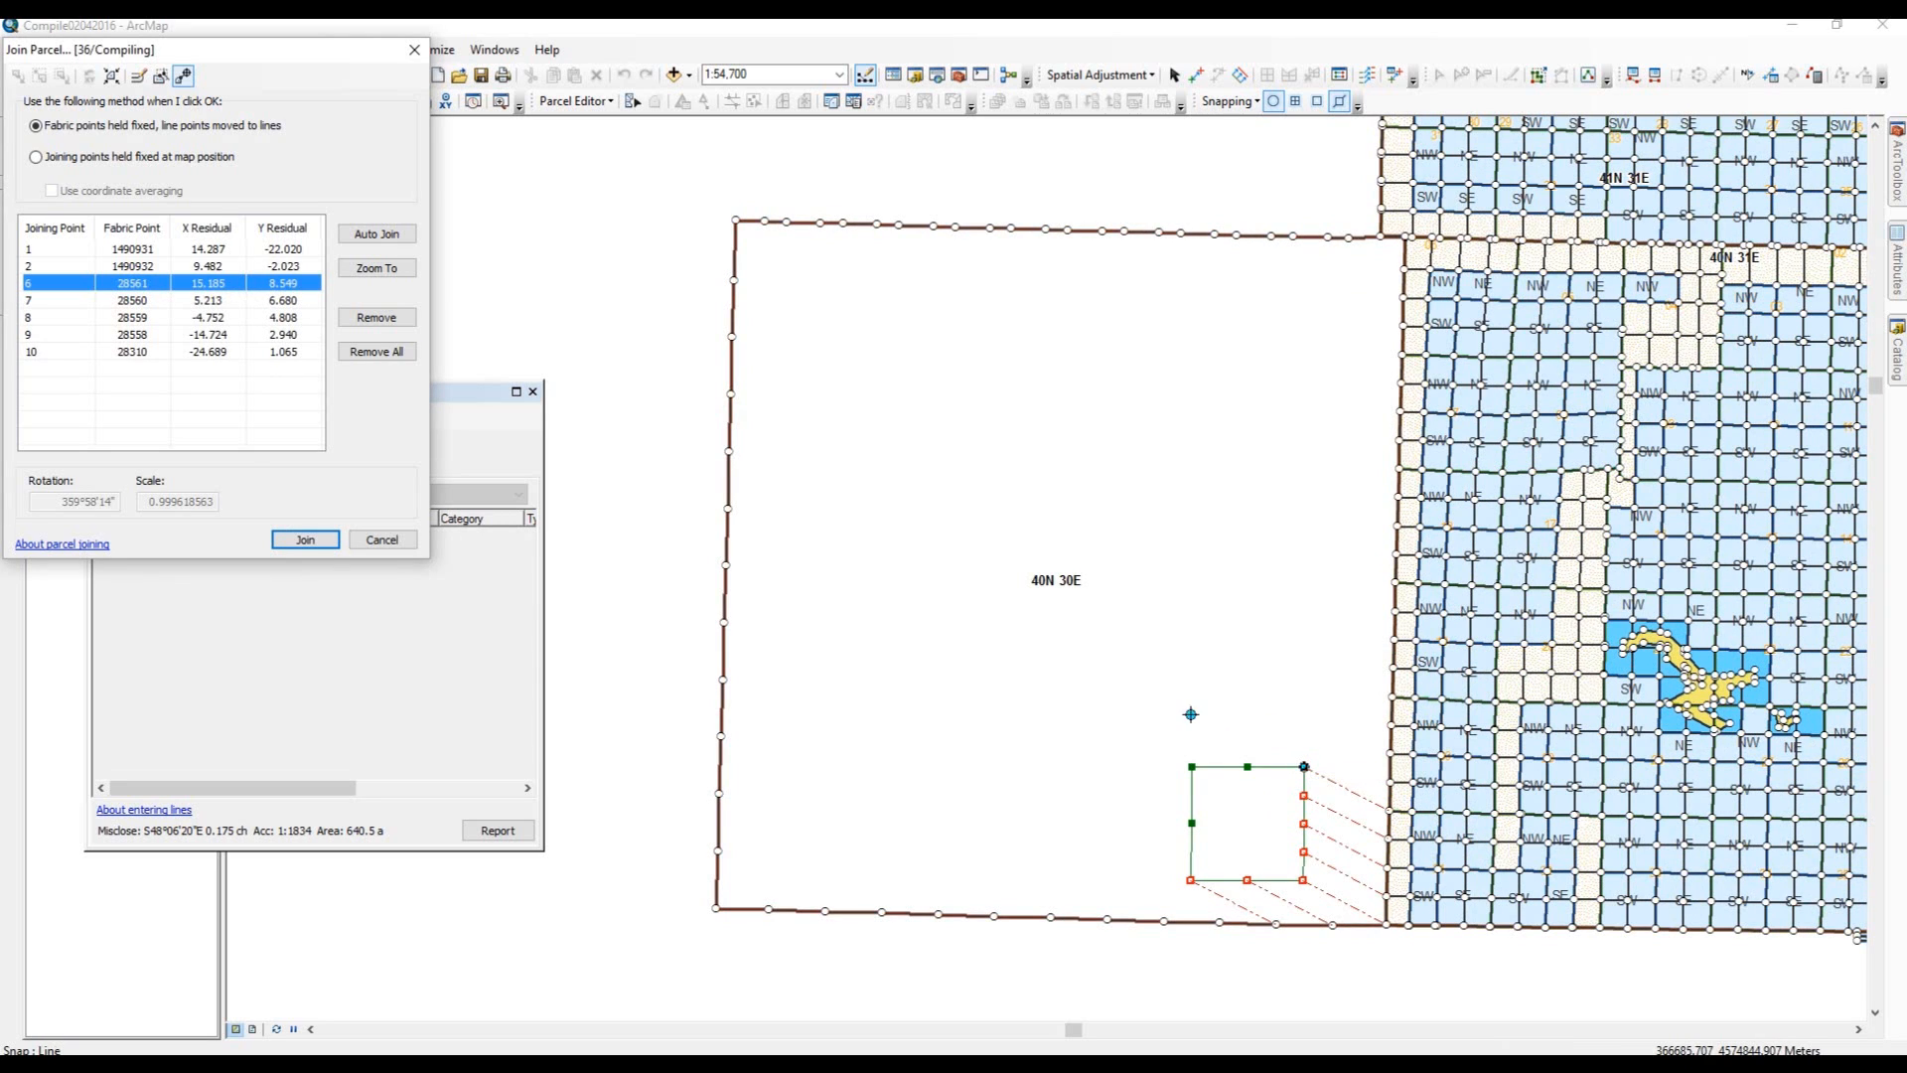
Join section 36 to the parcel fabric.
{"action": "left_click", "coordinate": [1276, 760]}
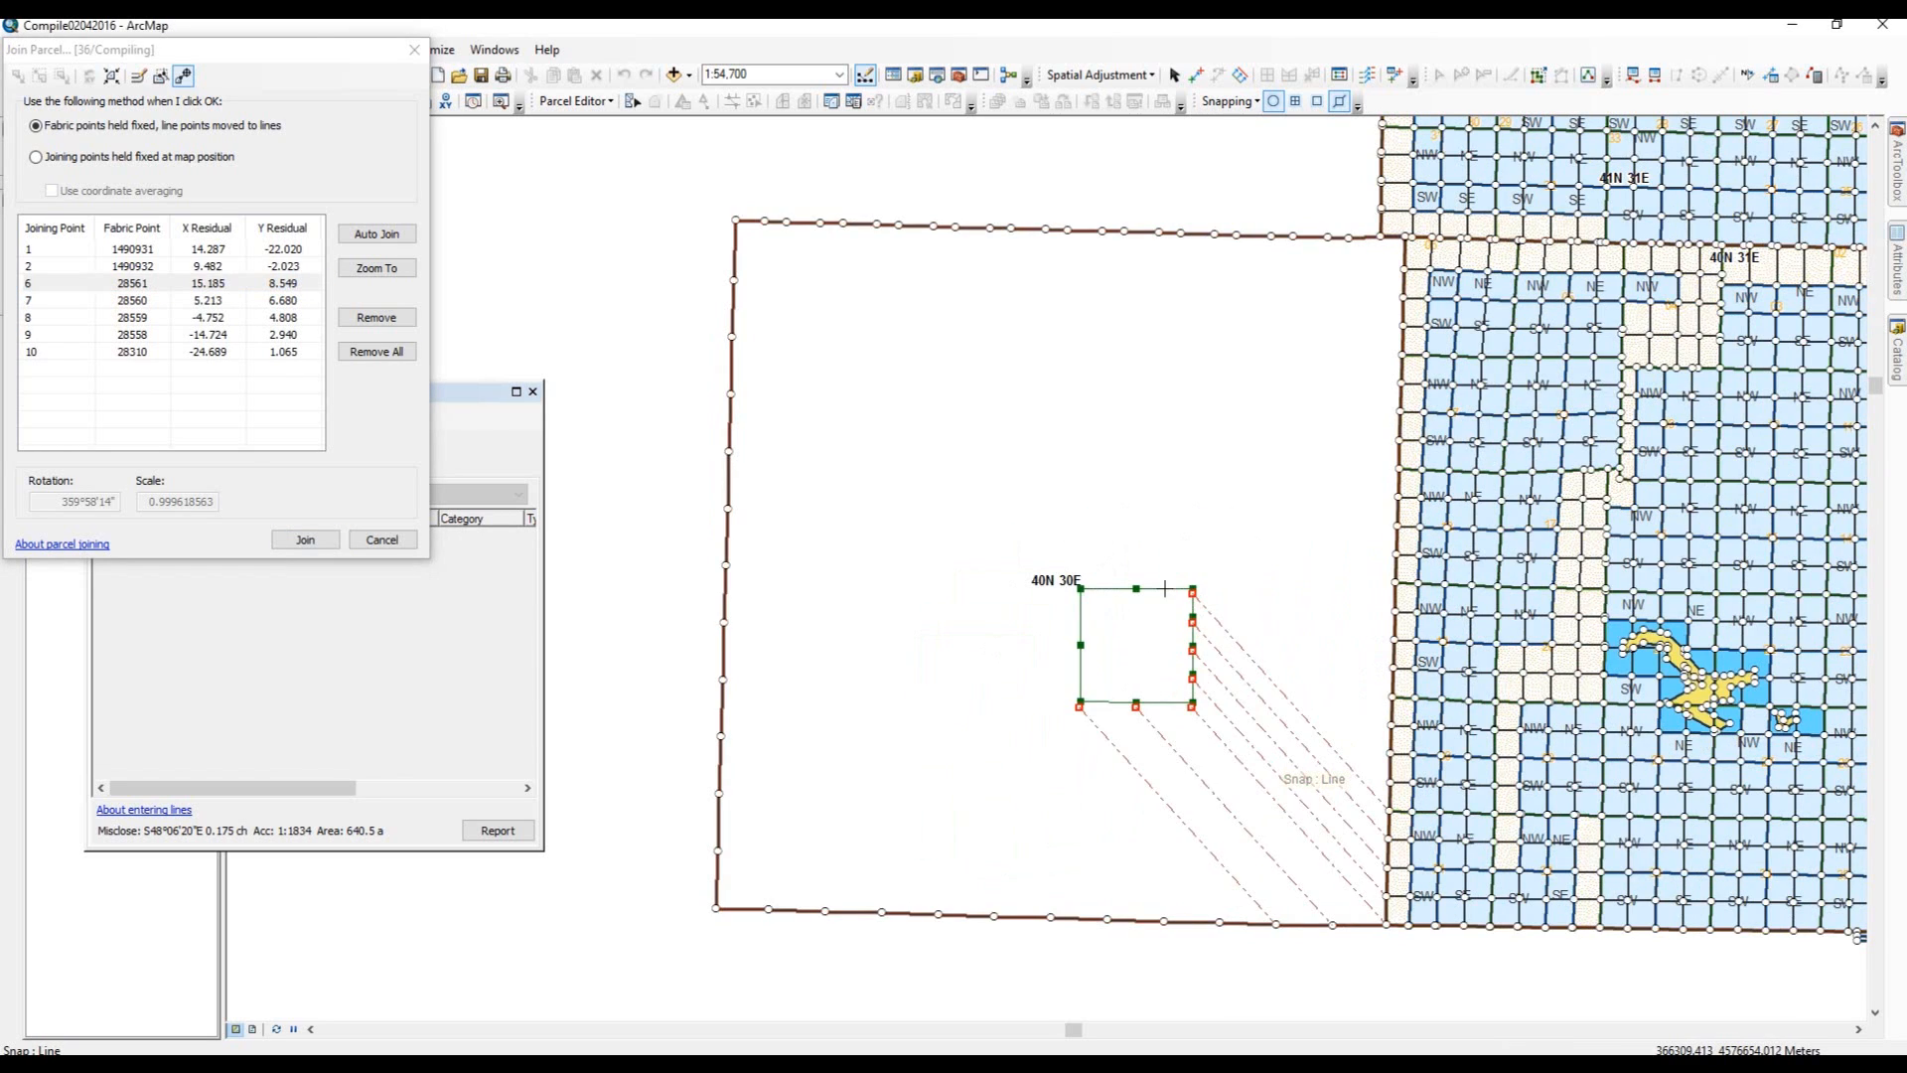
{"action": "left_click", "coordinate": [1162, 585]}
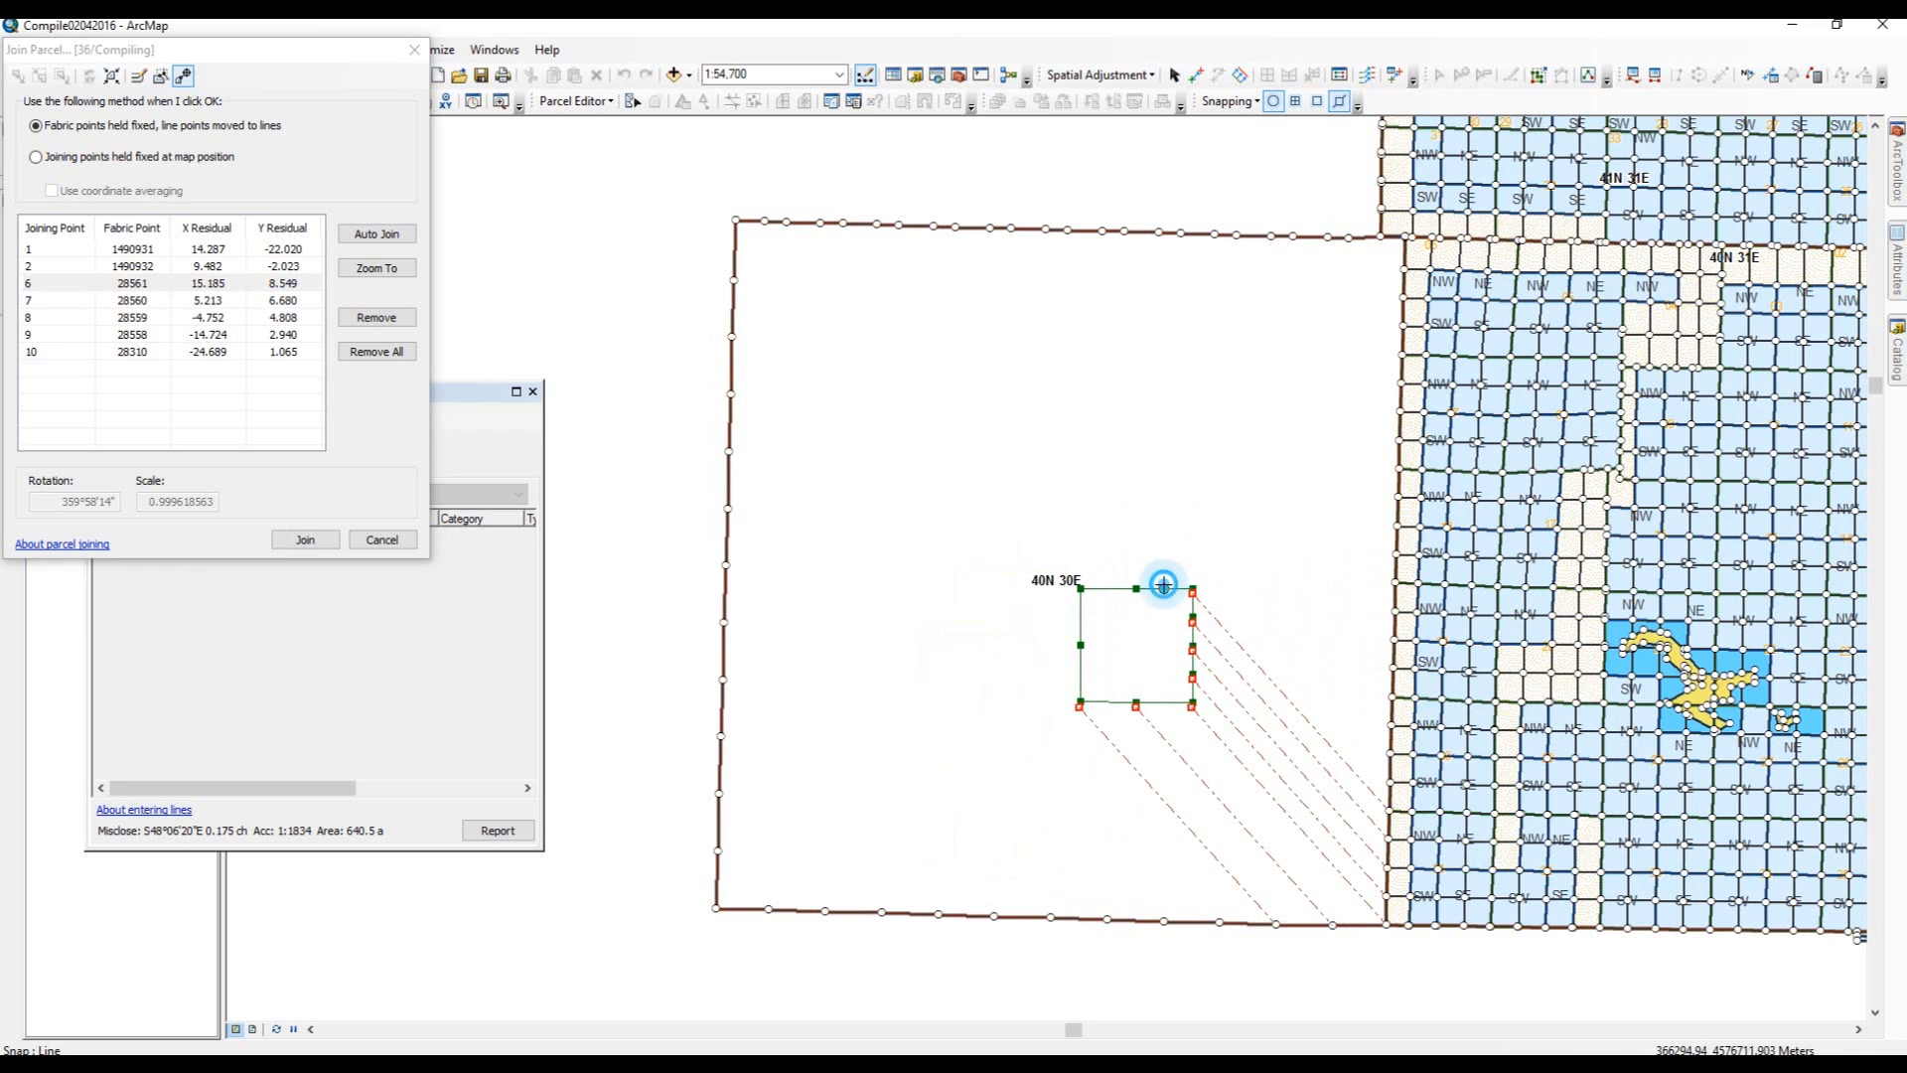
{"action": "left_click", "coordinate": [1179, 701]}
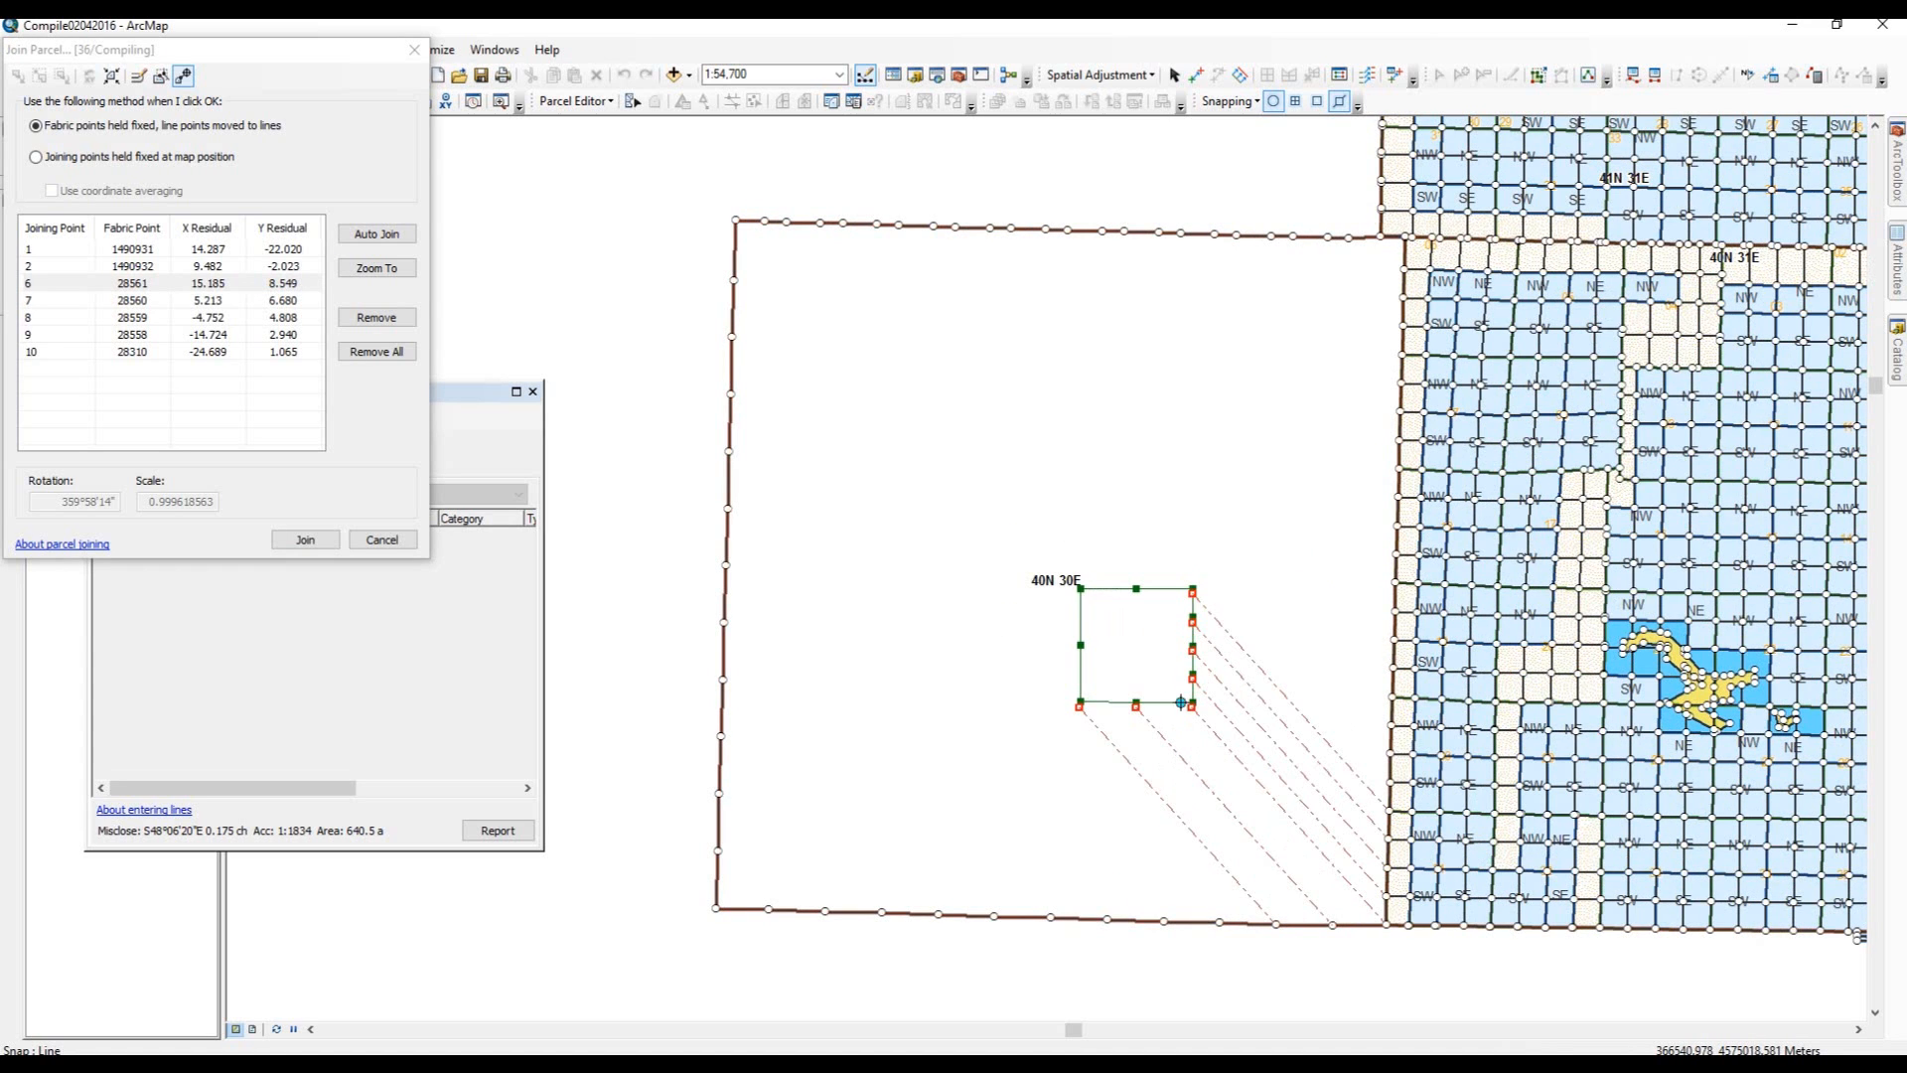
{"action": "left_click_drag", "start_coordinate": [1185, 728], "coordinate": [1243, 856]}
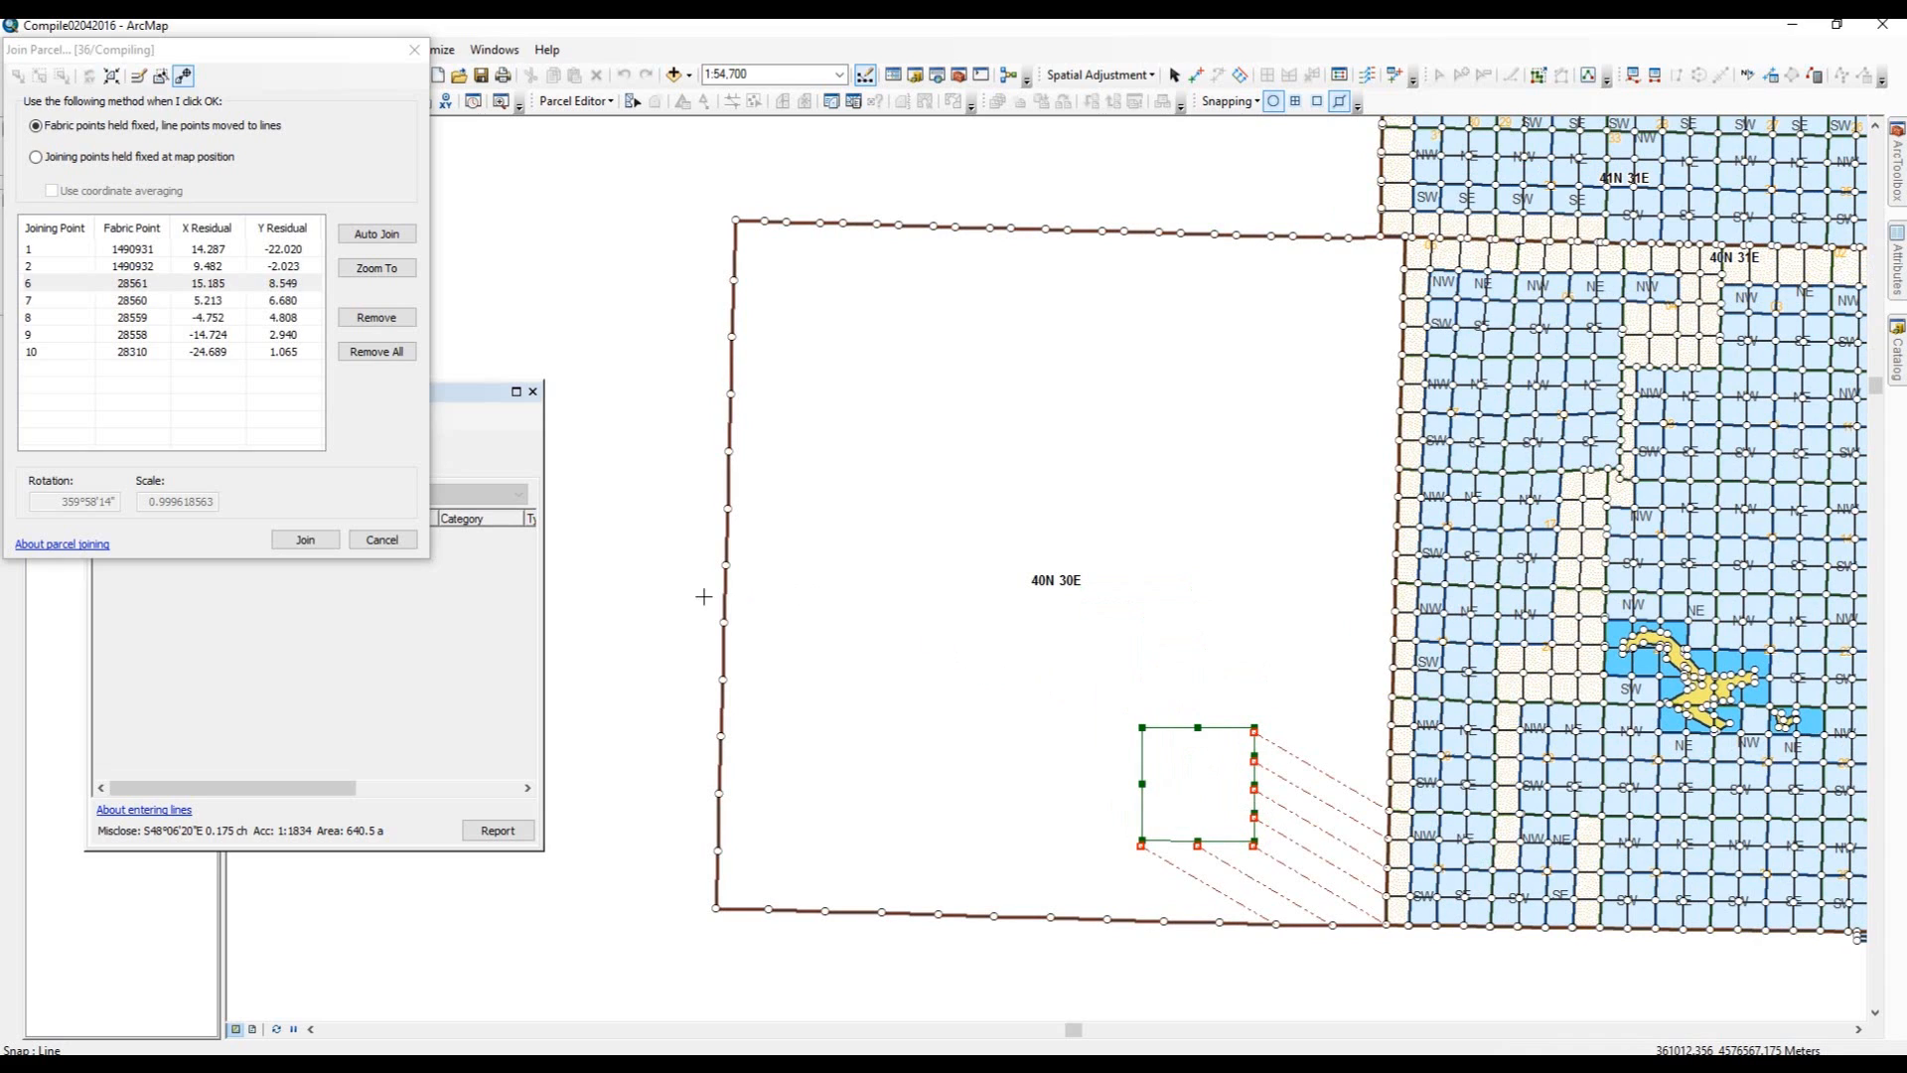
{"action": "left_click", "coordinate": [304, 546]}
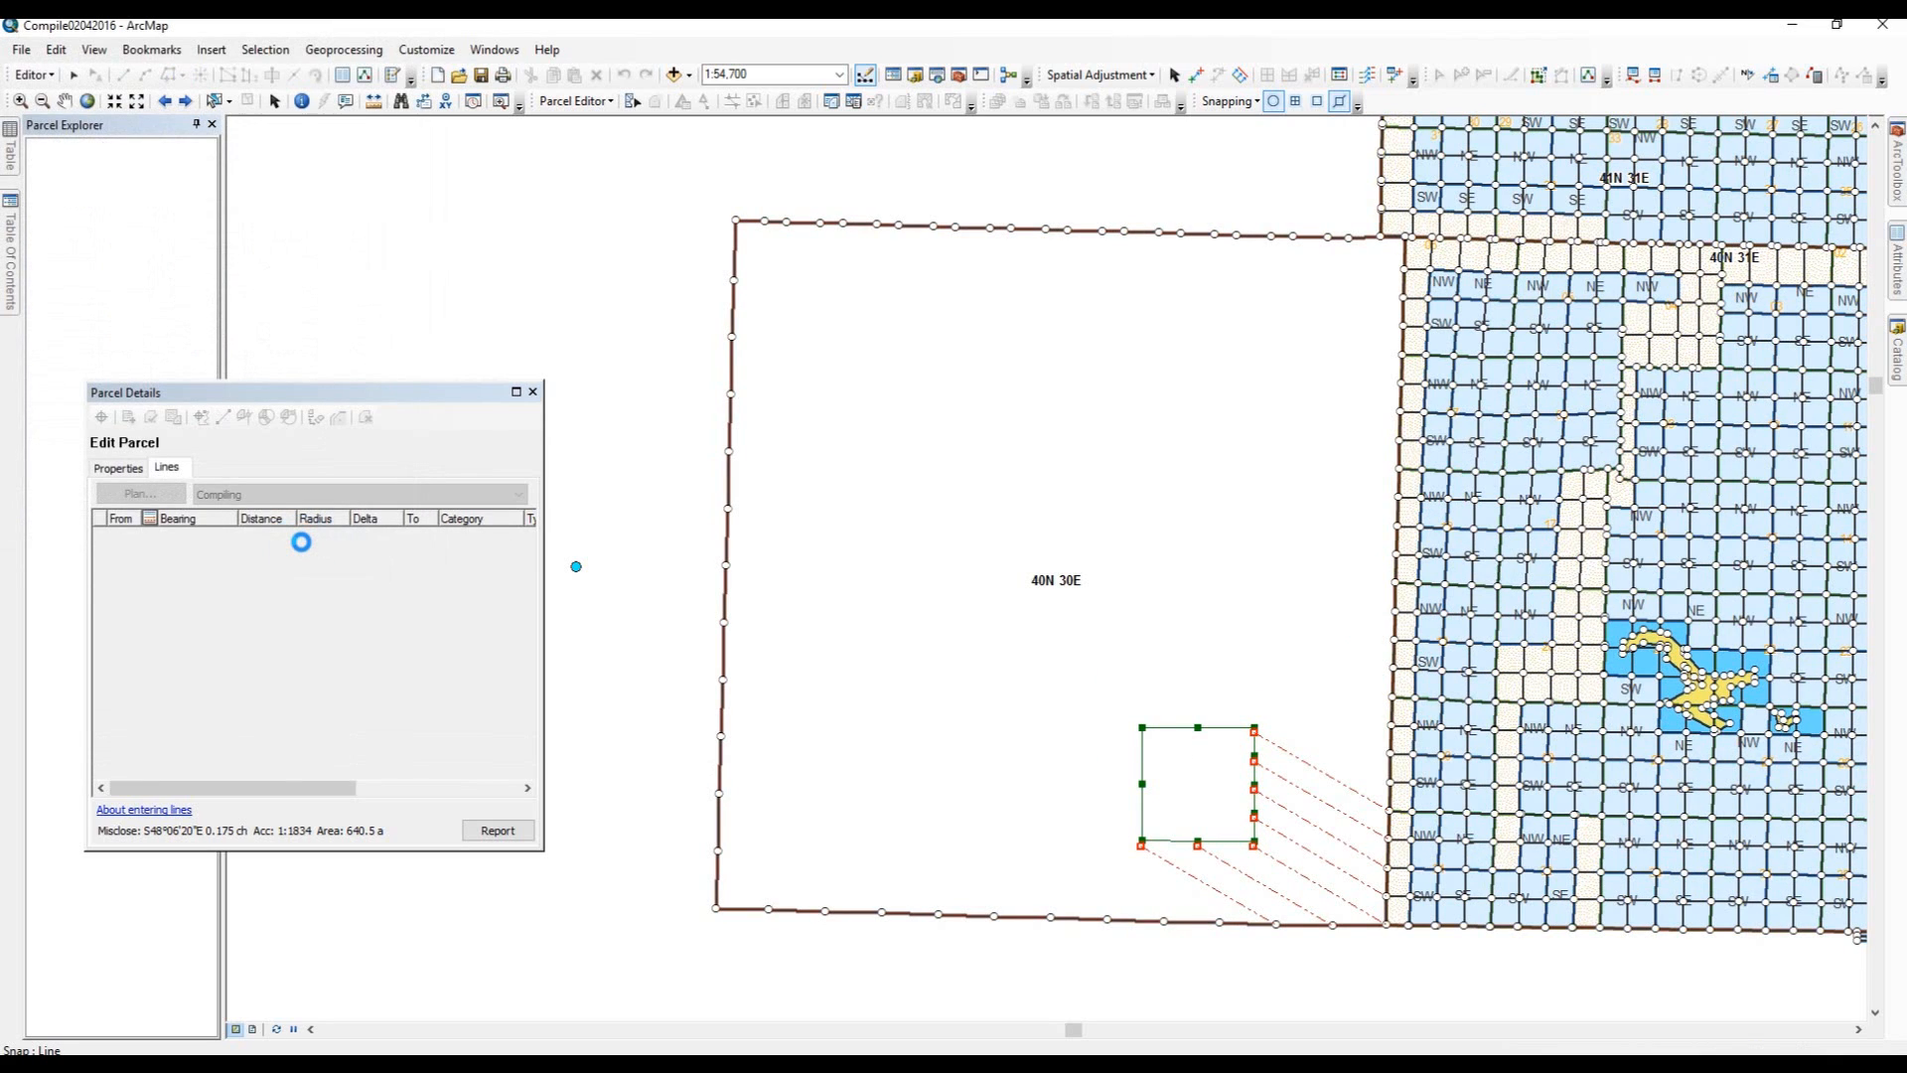